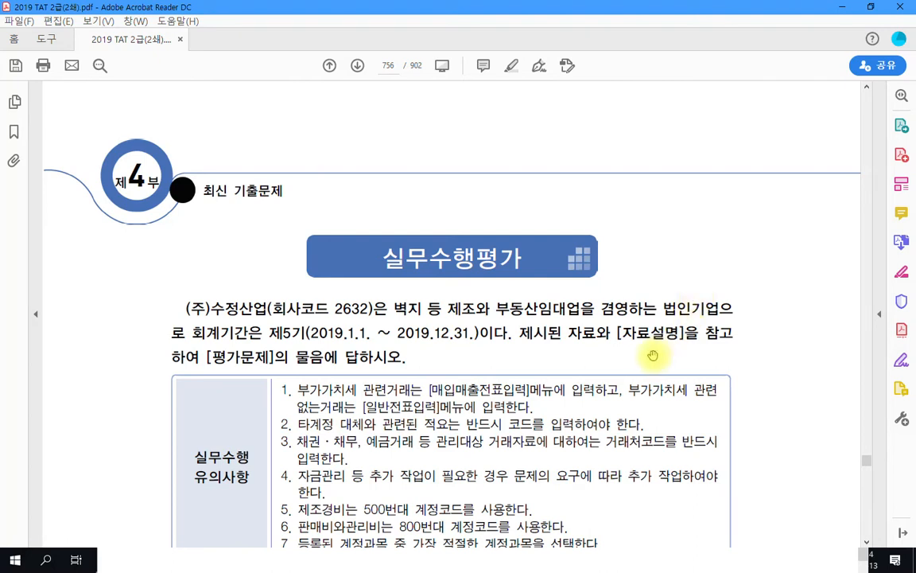
Highlight '벽지 등 제조와' and '부동산임대업을 경영하는' in yellow in the opening paragraph
scroll(772, 385, "down", 2)
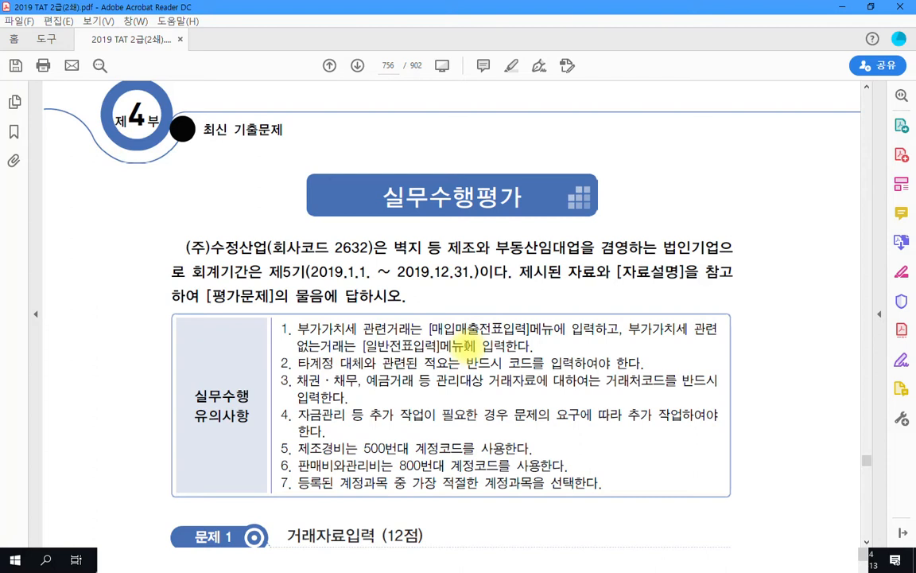
scroll(170, 236, "down", 2)
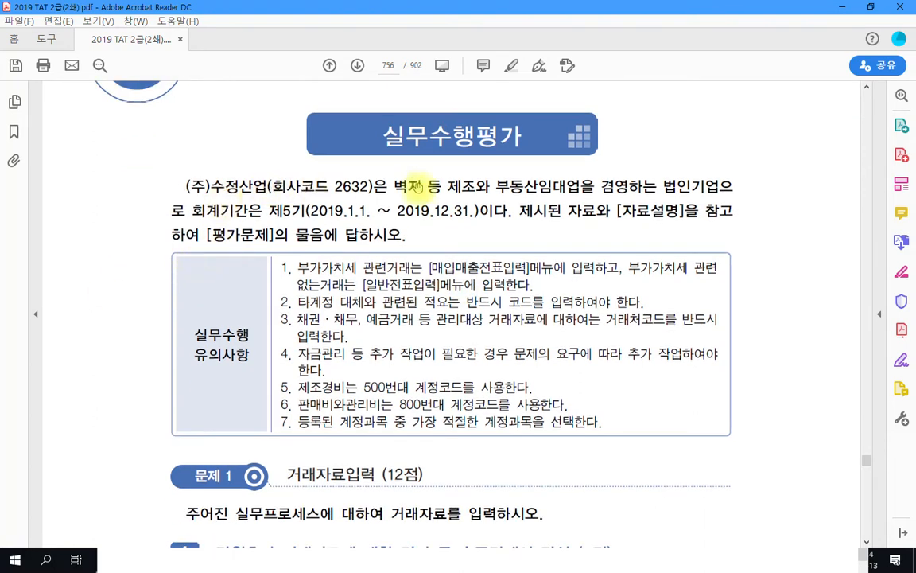
left_click_drag(392, 185, 461, 183)
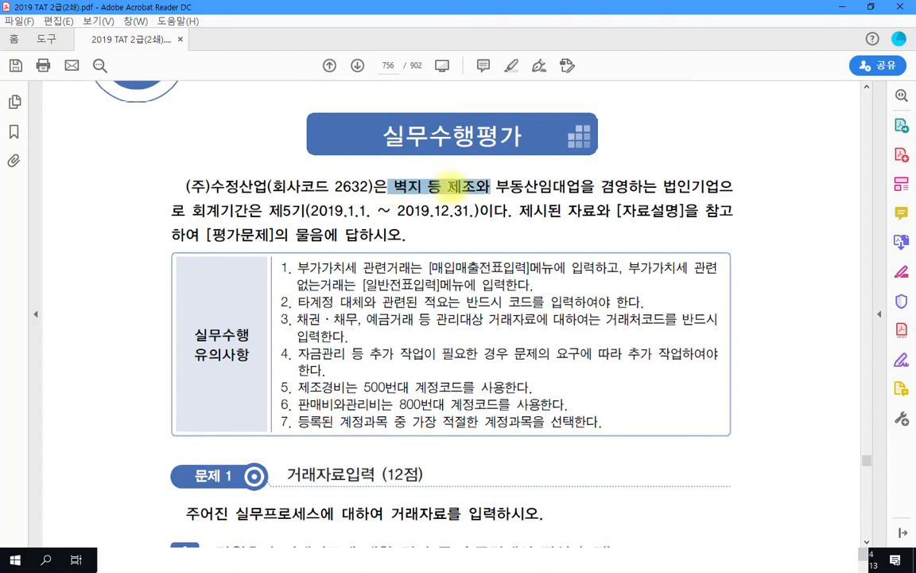
right_click(469, 183)
left_click(509, 203)
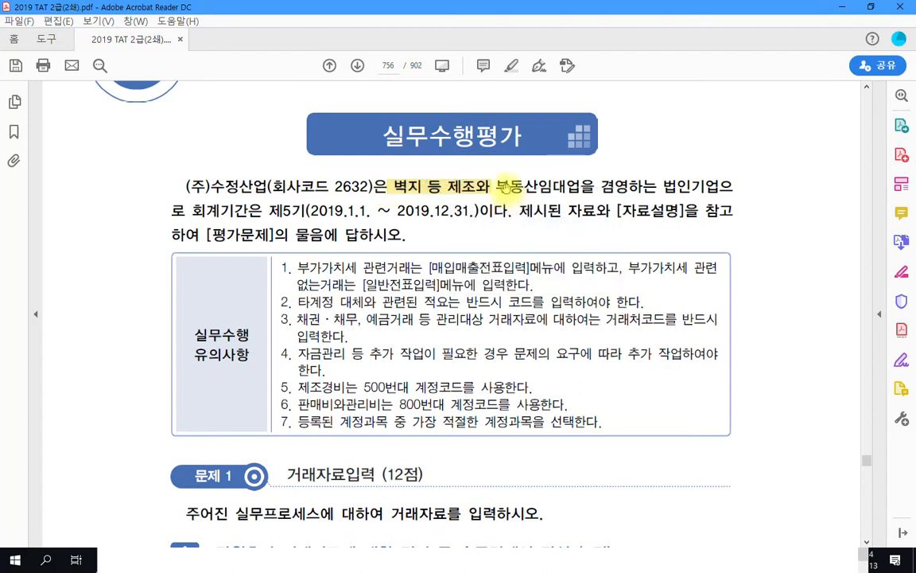
left_click_drag(502, 184, 656, 184)
right_click(634, 189)
left_click(689, 226)
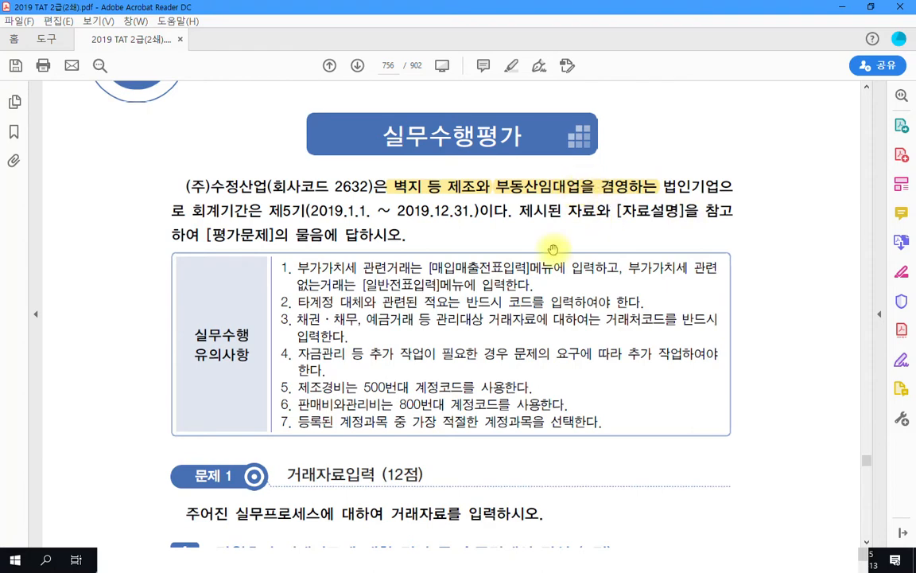
Scroll down to the 문제 1 receipt for 연마가공 totalling ₩350,000, dated 2019.4.2
scroll(514, 267, "down", 10)
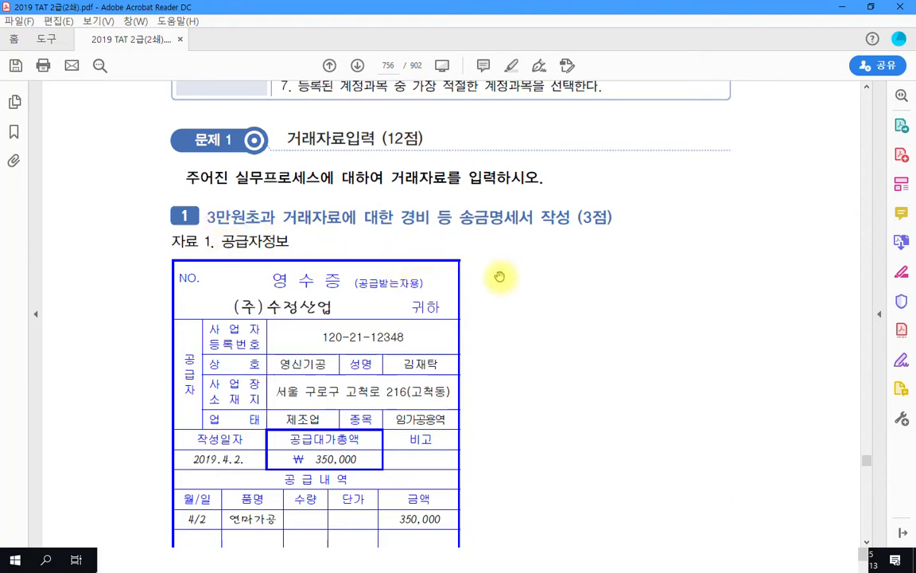
scroll(500, 276, "down", 1)
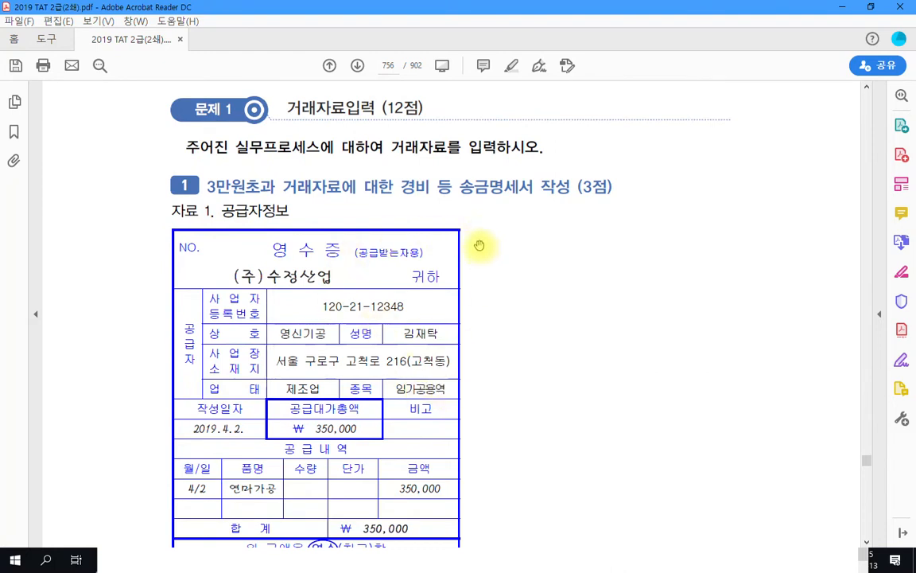
scroll(488, 345, "down", 3)
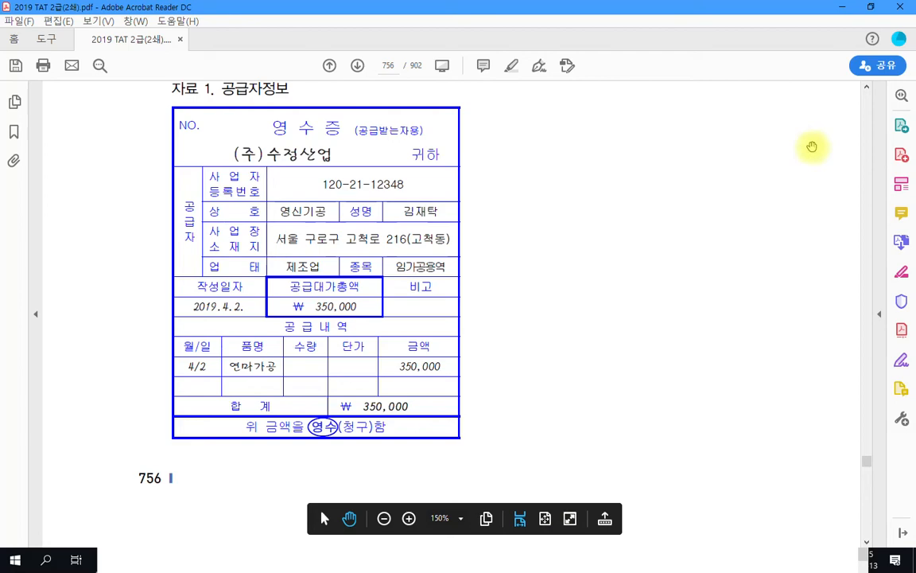
Minimize Acrobat and close Notepad, discarding its unsaved text
left_click(842, 8)
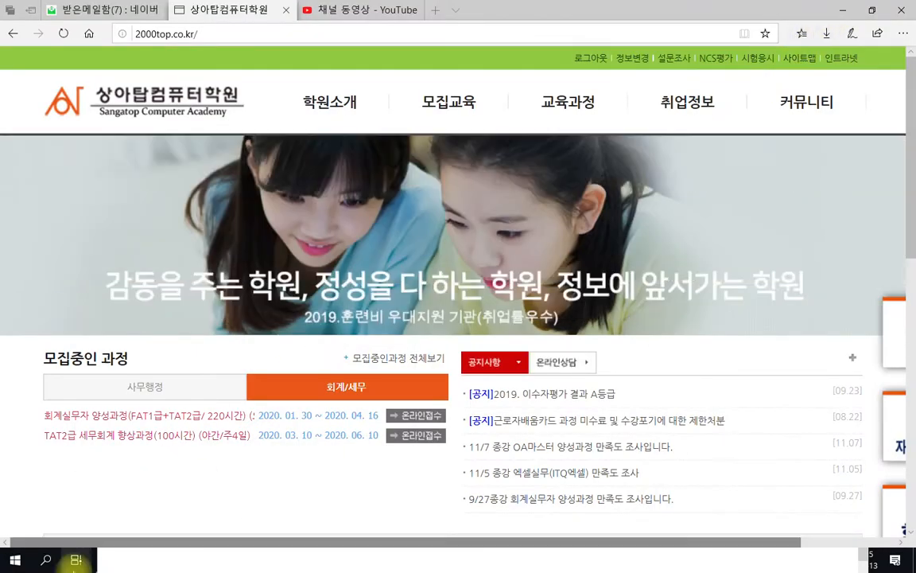
left_click(124, 560)
left_click_drag(750, 364, 668, 209)
left_click(771, 200)
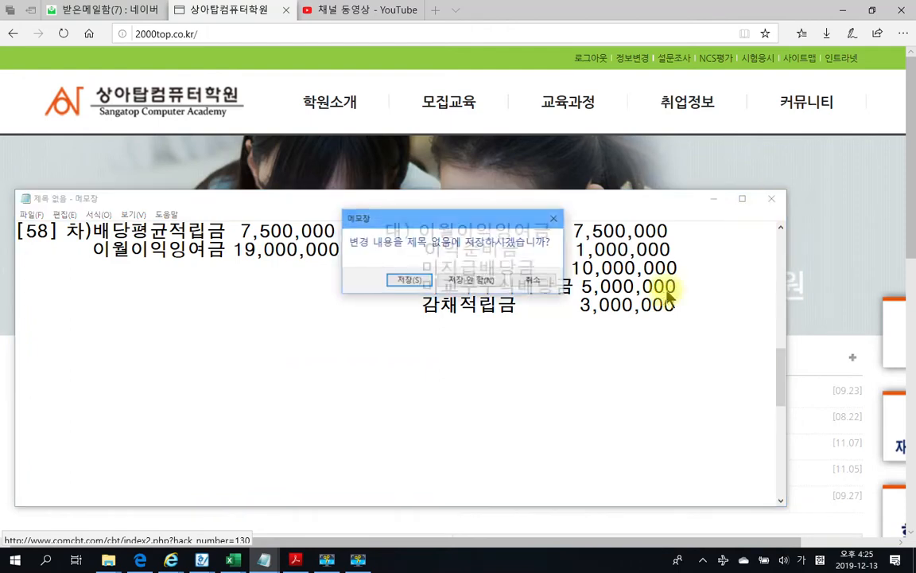
left_click(490, 281)
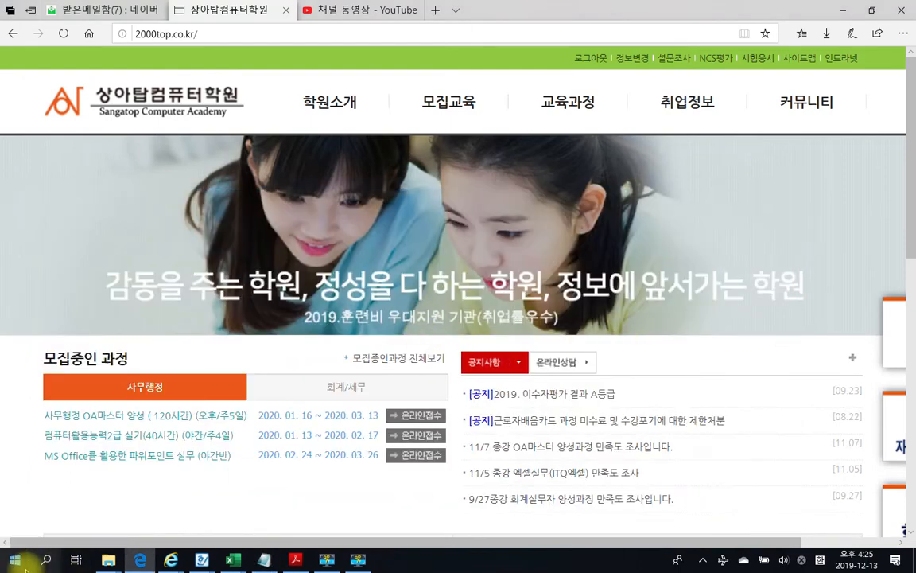
Launch Smart A and log in to company 2632 (주)수정산업 via the 회사코드 lookup
key("super")
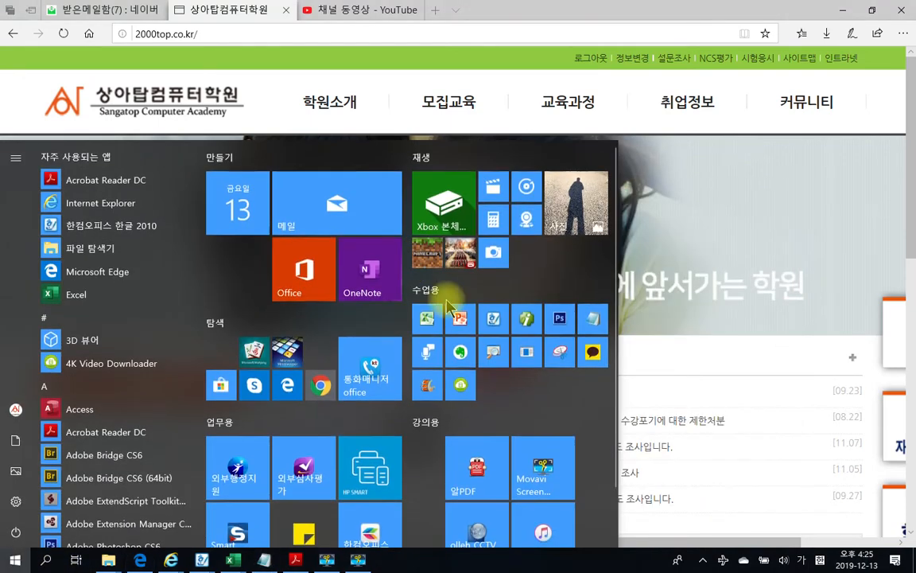
left_click(526, 322)
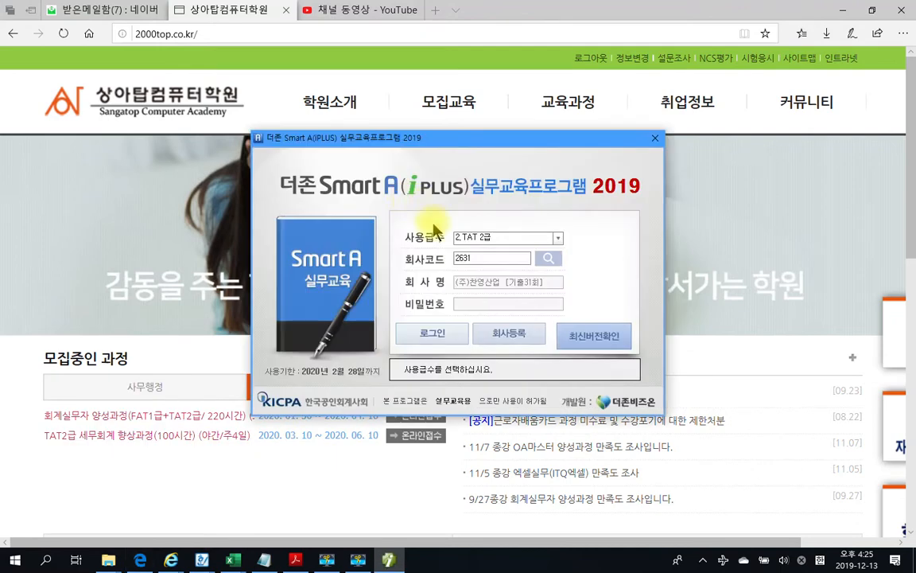
left_click(476, 258)
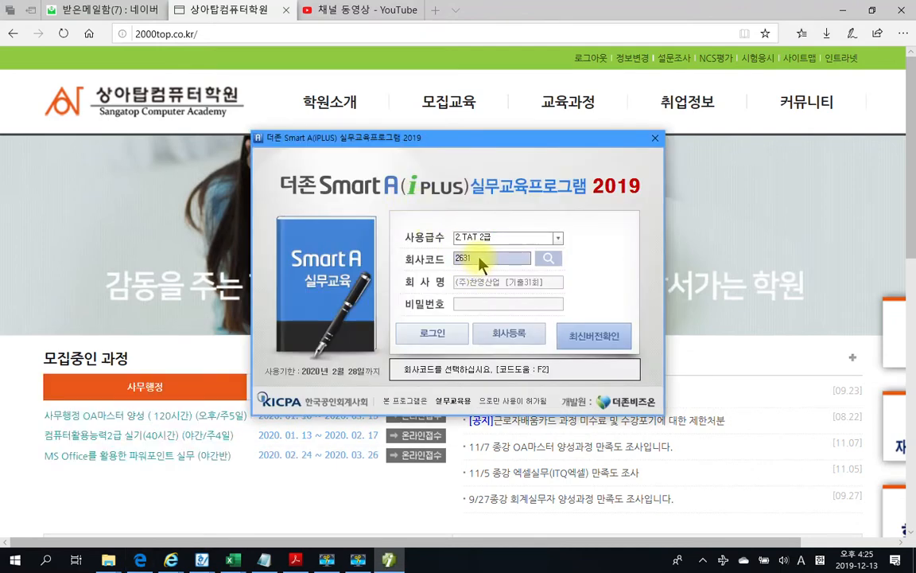
left_click(545, 258)
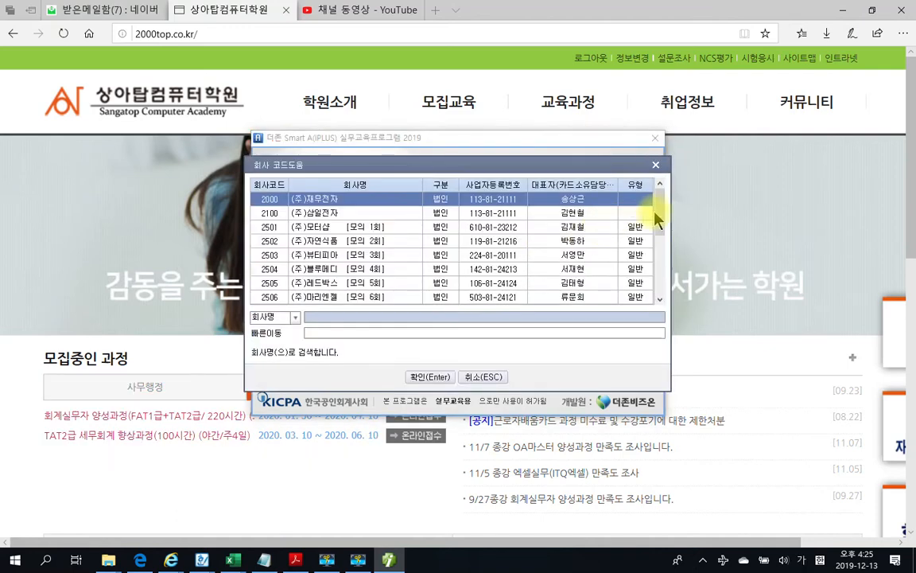
left_click_drag(657, 219, 662, 283)
left_click(369, 297)
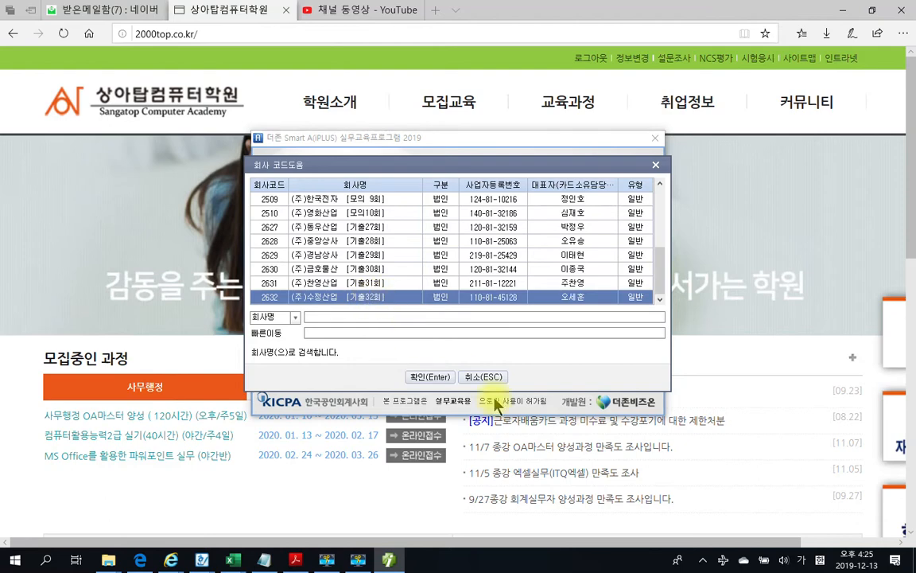
left_click(427, 376)
left_click(432, 338)
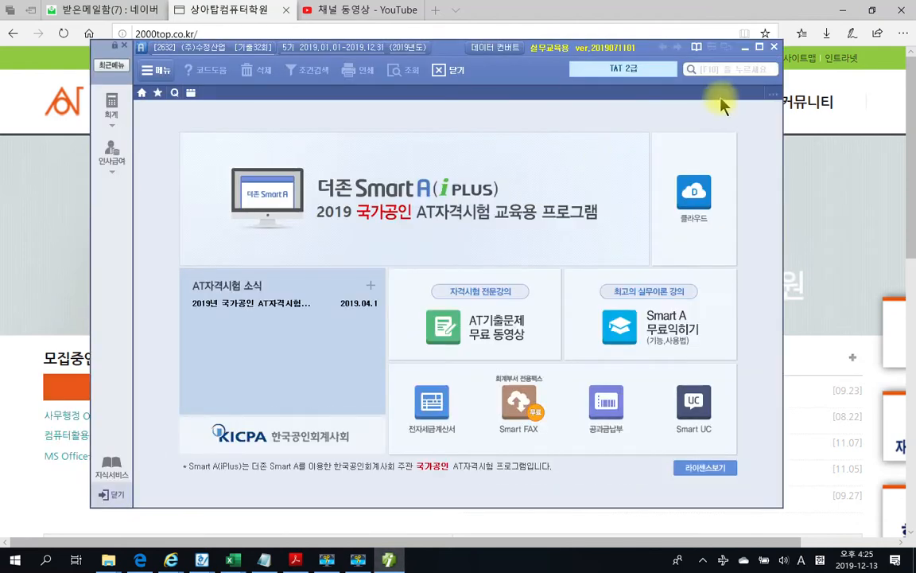
Maximize Smart A and show the 재무회계 전체메뉴 with 결산/재무제표 I items
left_click(759, 47)
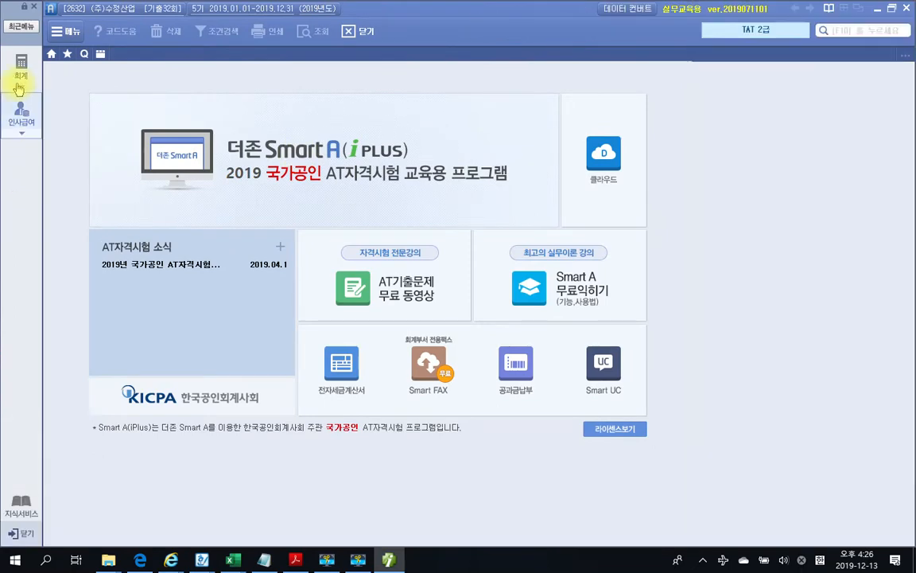
left_click(20, 83)
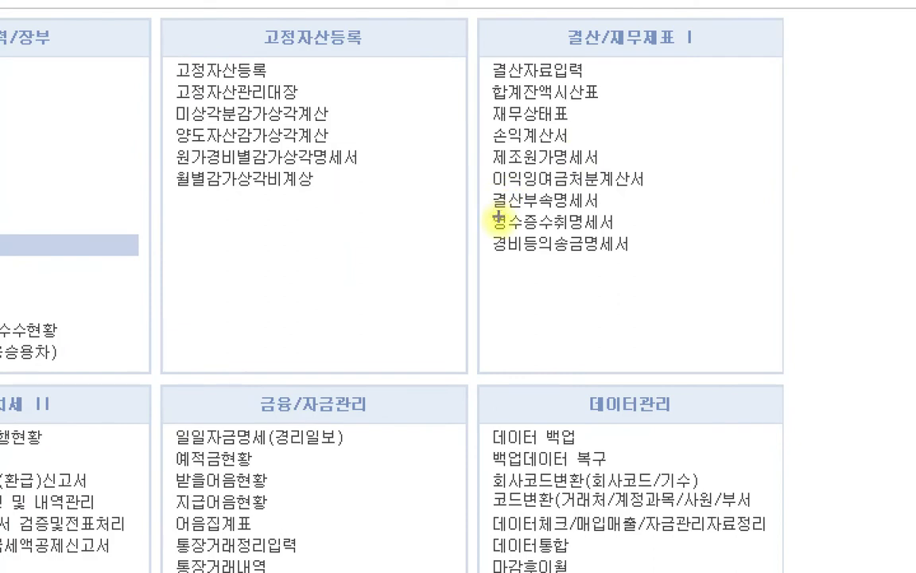
left_click_drag(483, 235, 642, 261)
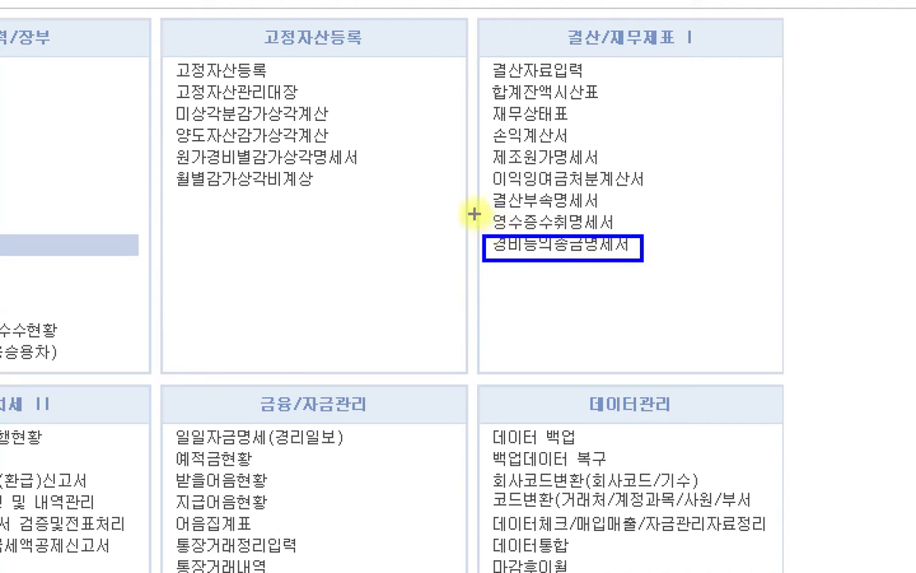
mouse_move(474, 210)
left_mouse_down()
mouse_move(660, 232)
mouse_move(648, 252)
left_mouse_up()
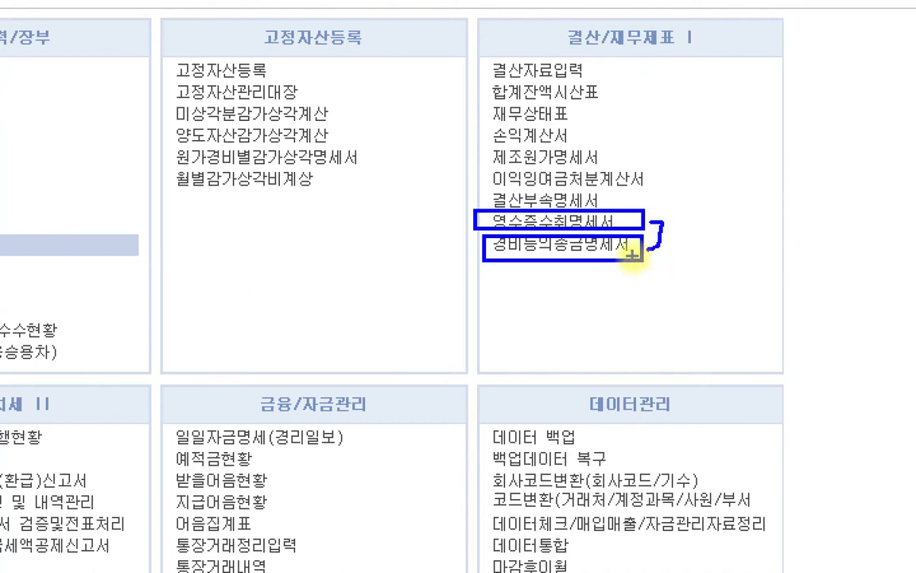
key("Escape")
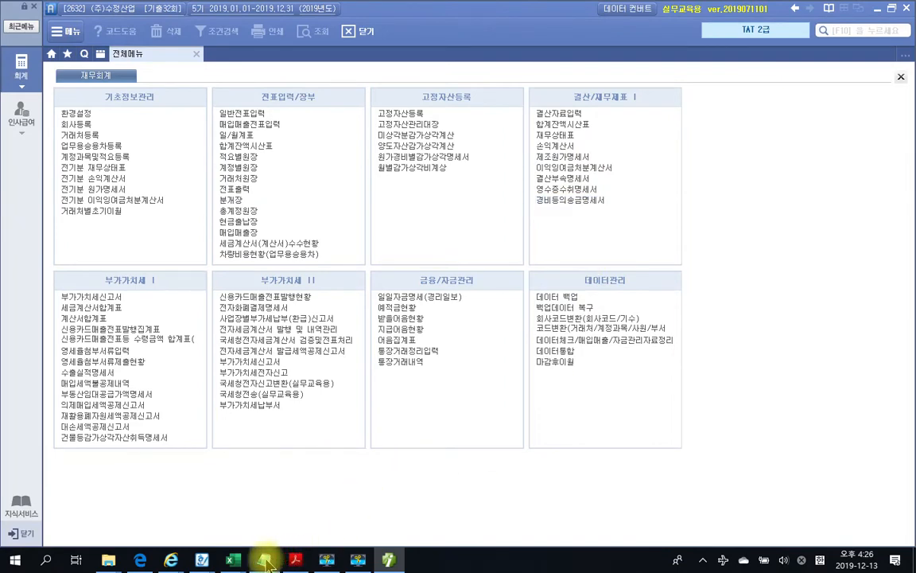
Bring the PDF back and scroll to page 756's 350,000-won 영신기공 receipt
mouse_move(295, 560)
left_click(314, 509)
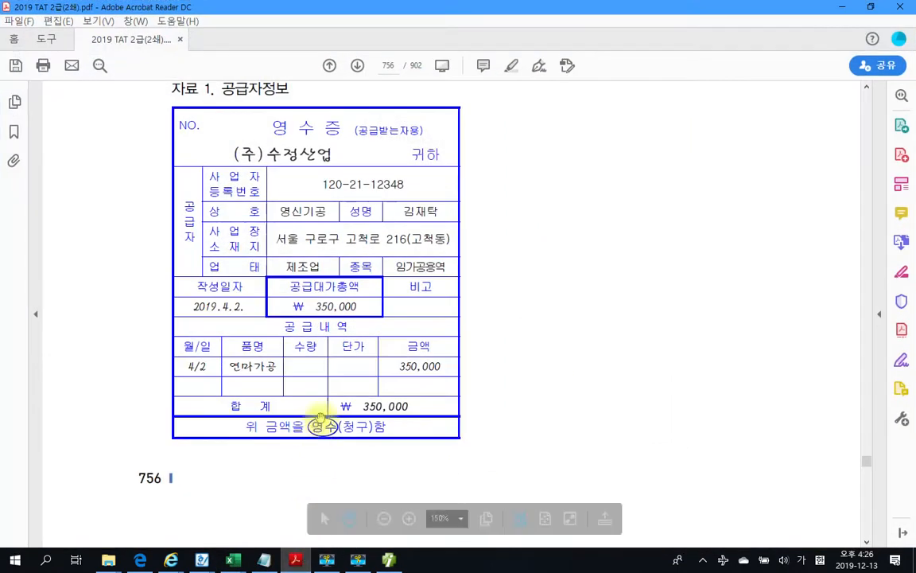
scroll(470, 286, "up", 3)
scroll(477, 287, "down", 15)
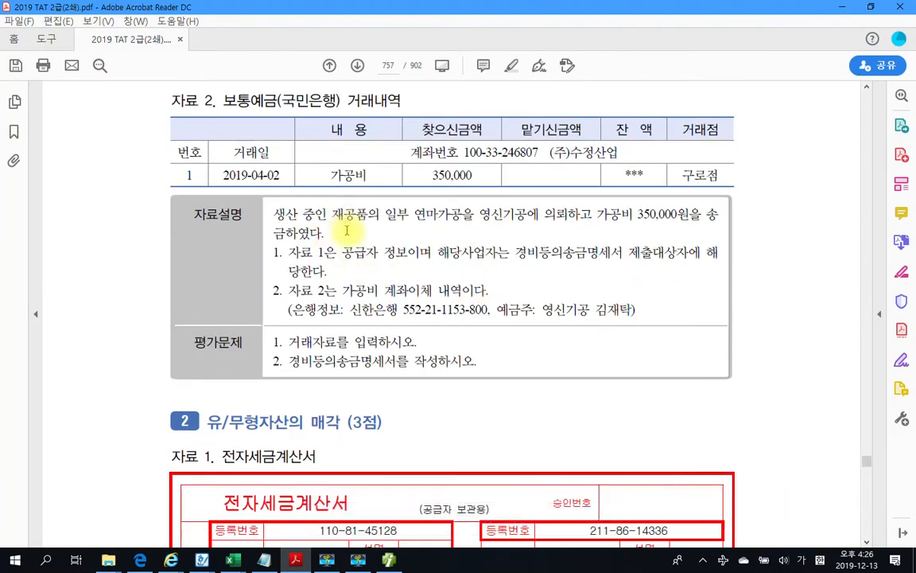
scroll(347, 232, "up", 10)
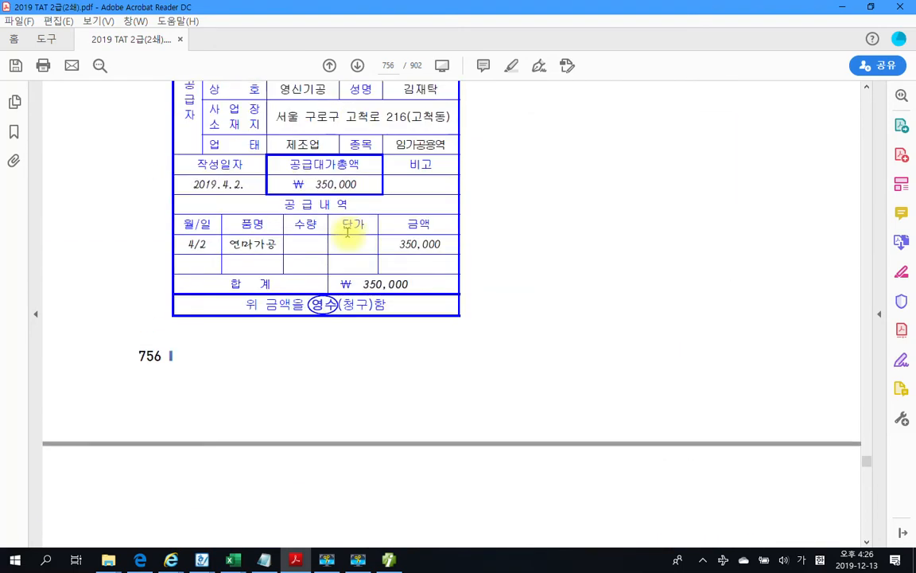
scroll(348, 232, "up", 3)
scroll(344, 235, "down", 5)
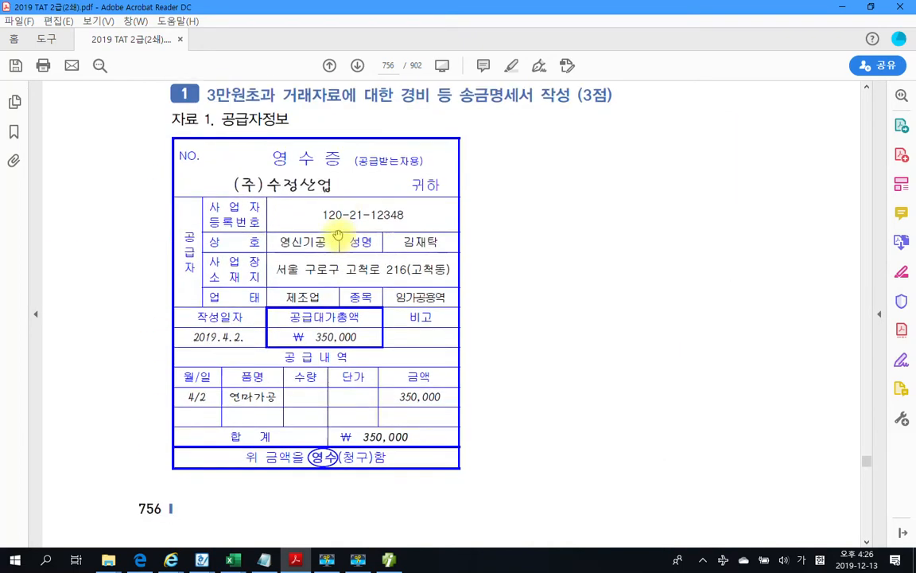
scroll(342, 239, "down", 8)
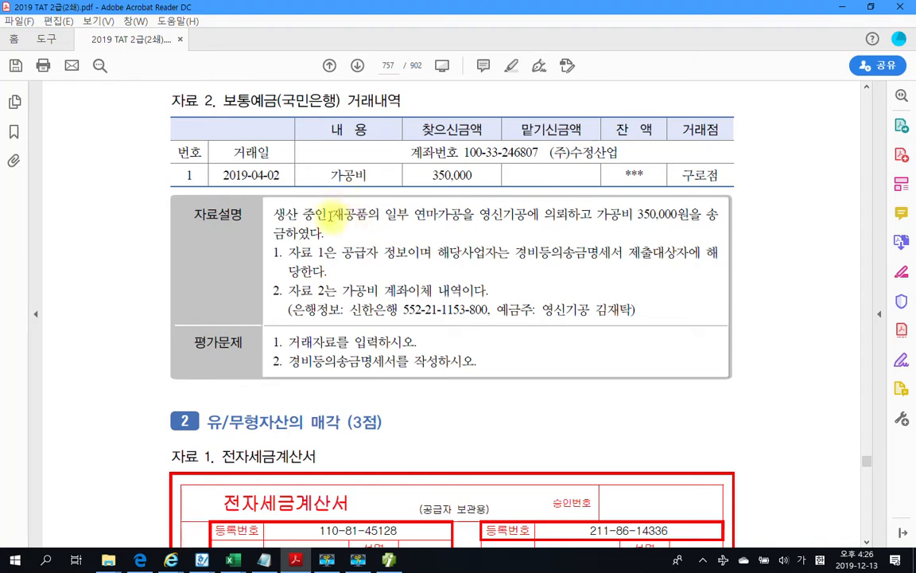
Highlight the word 재공품의 in yellow in the problem text
double_click(351, 219)
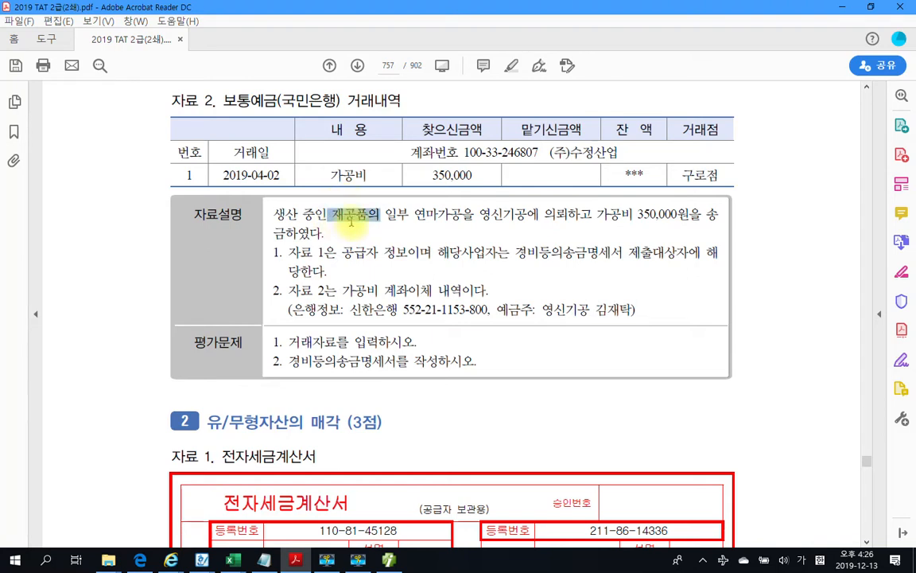
right_click(352, 224)
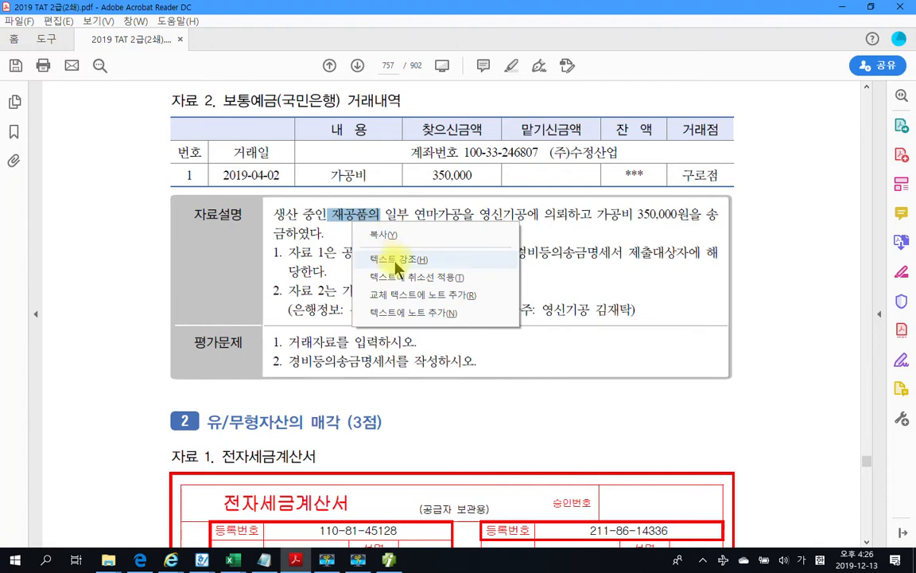
left_click(400, 260)
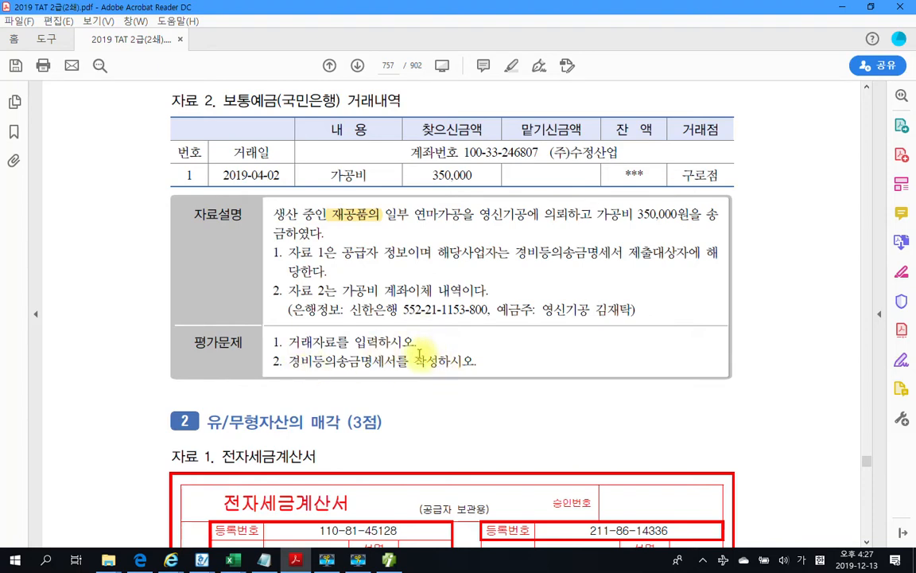
scroll(419, 355, "up", 10)
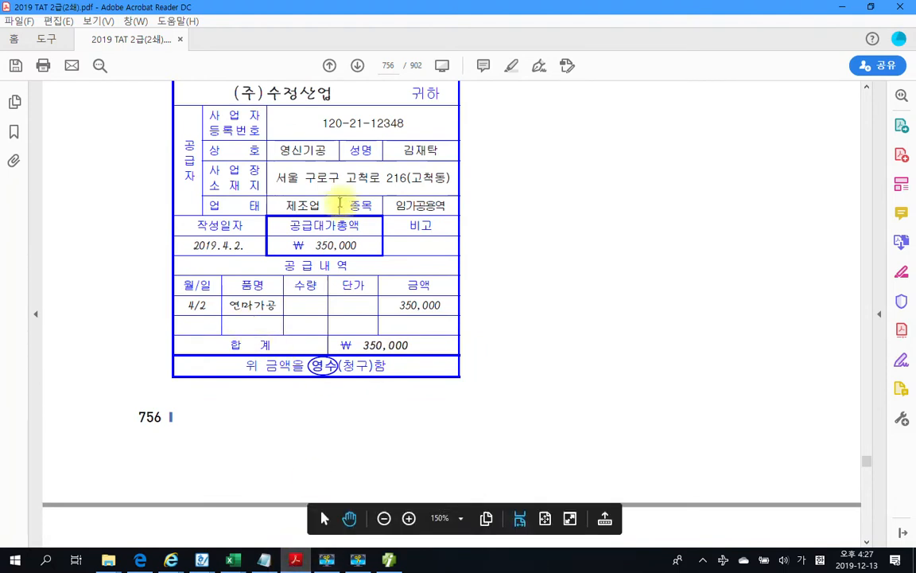
scroll(339, 205, "up", 3)
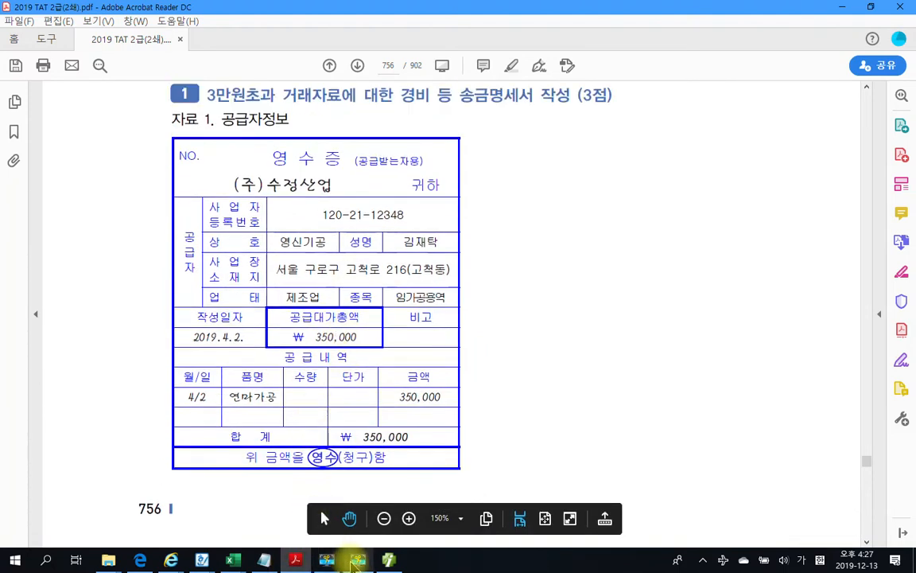
Start an April 2 general voucher with a debit line (구분 3) on account 533 외주가공비
left_click(355, 561)
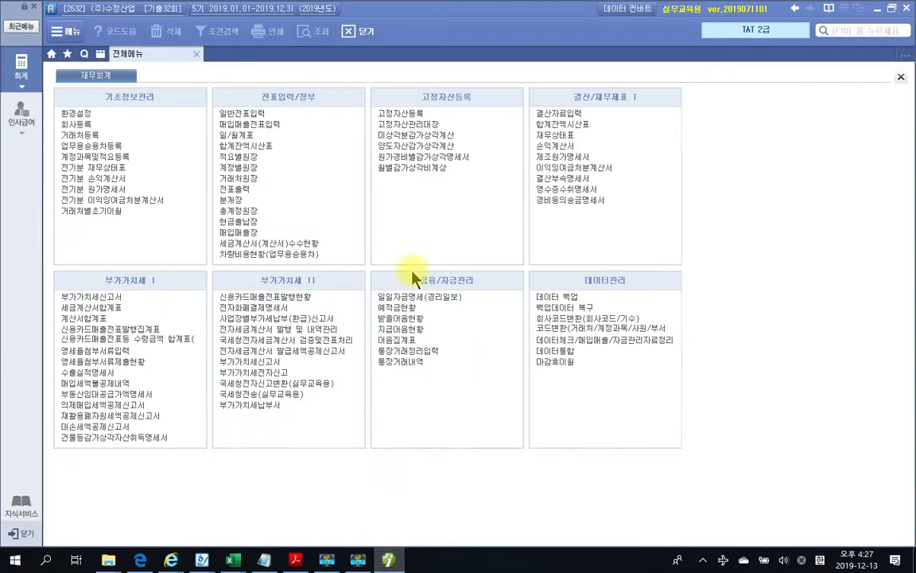
left_click(260, 111)
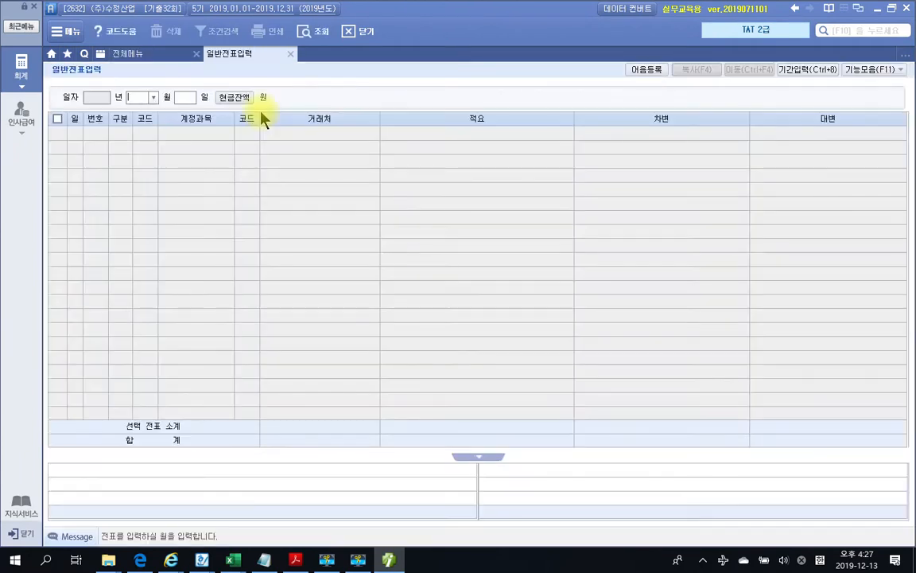
type("2")
key("Return")
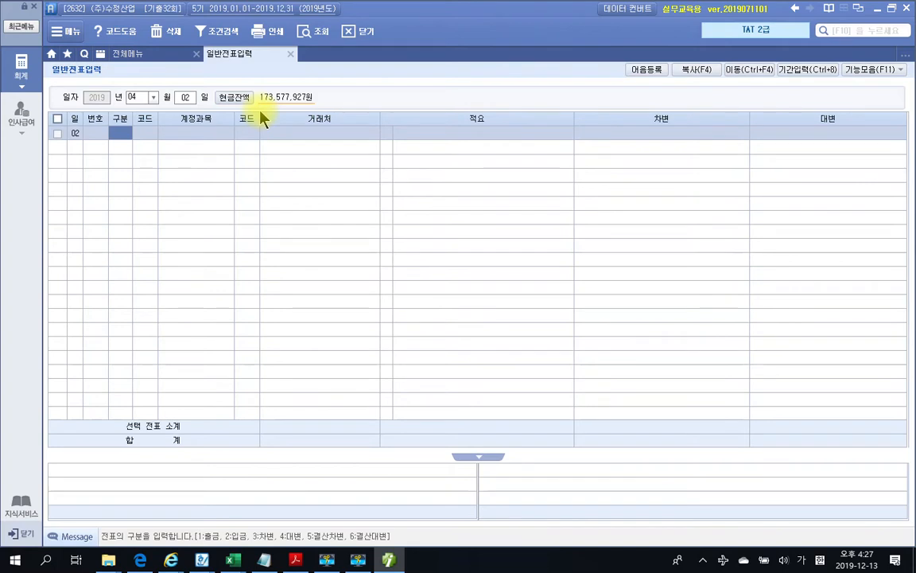
type("3")
key("Return")
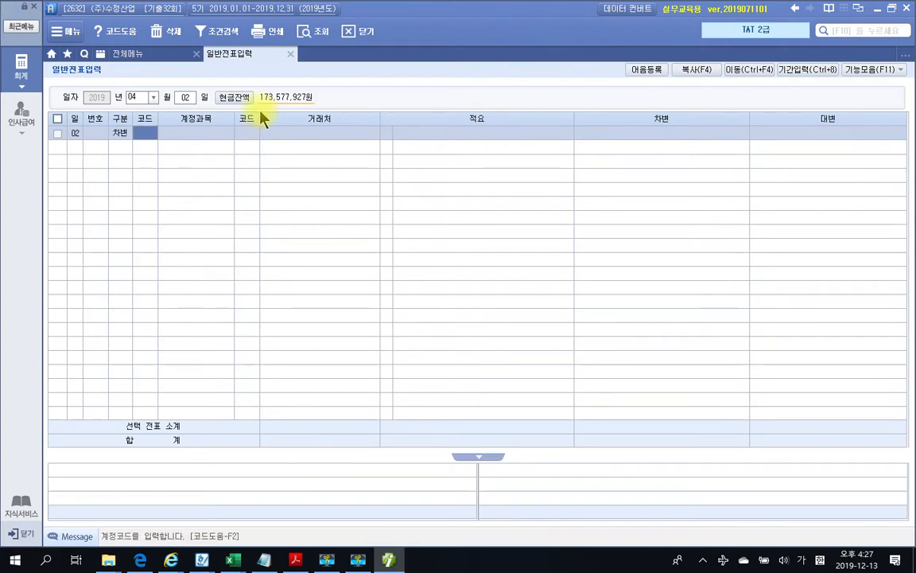
type("가공")
key("Return")
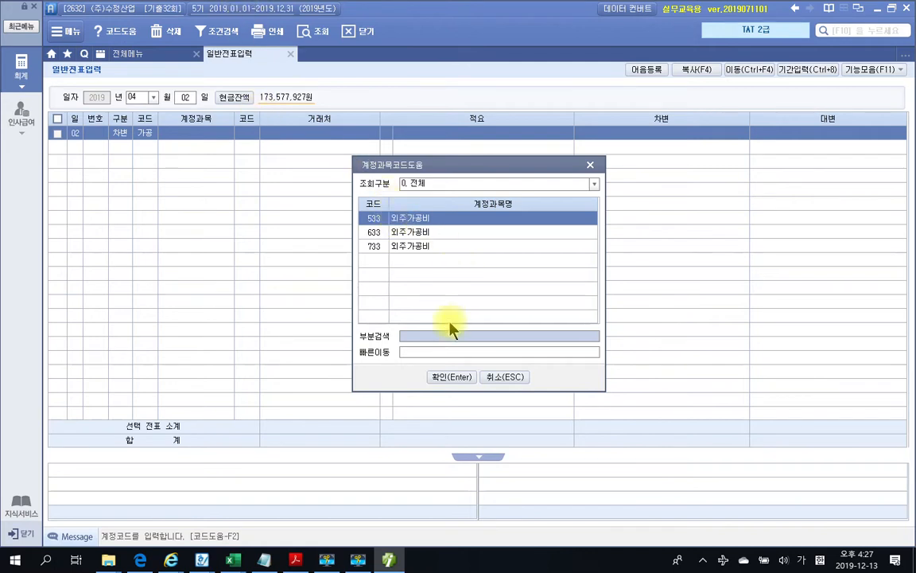
left_click(435, 380)
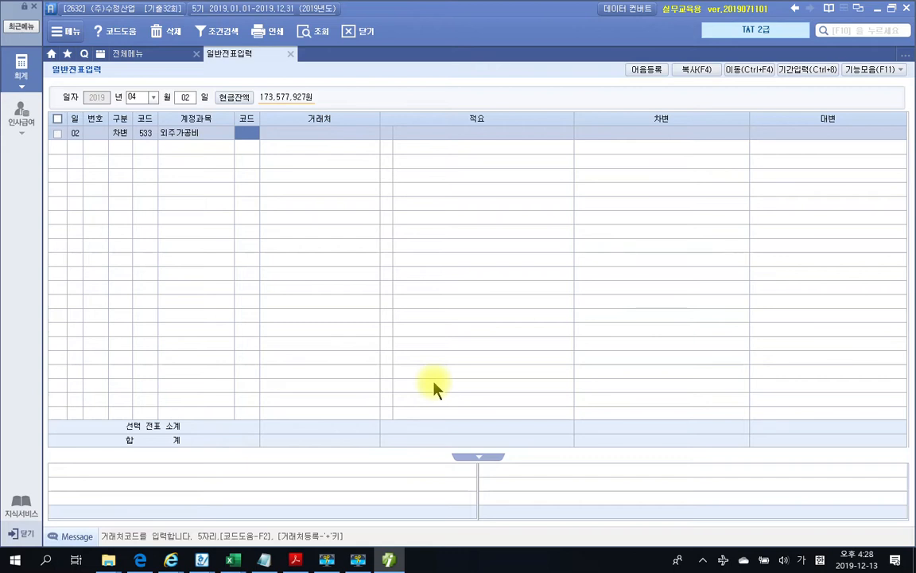
key("Return")
key("Return")
key("Return")
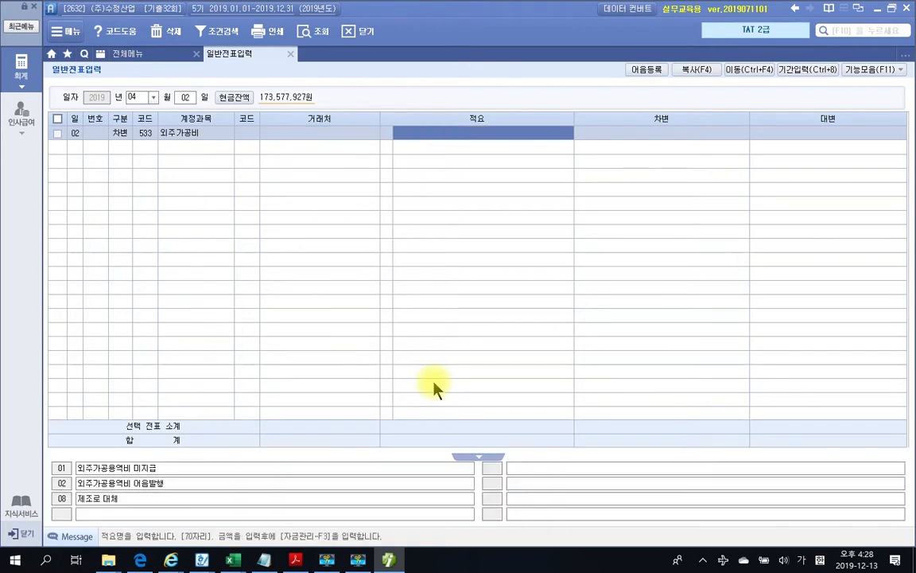
key("Return")
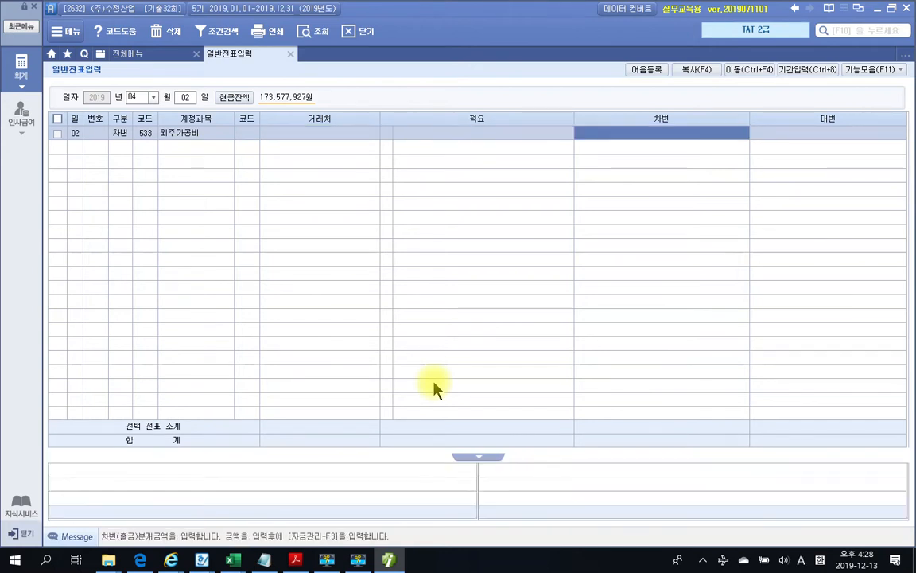
Enter a customer on the debit line, then clear the wrong customer after checking the receipt
left_click(246, 132)
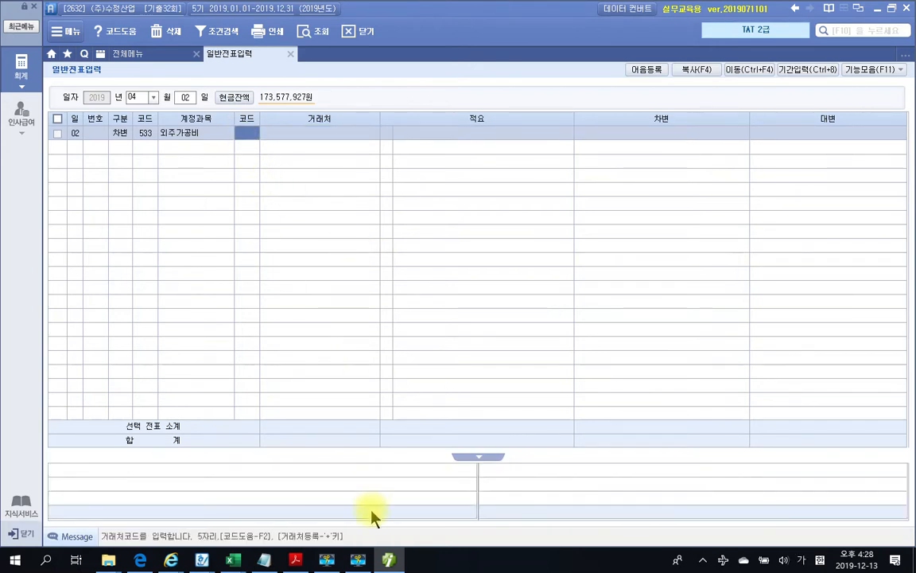
left_click(294, 561)
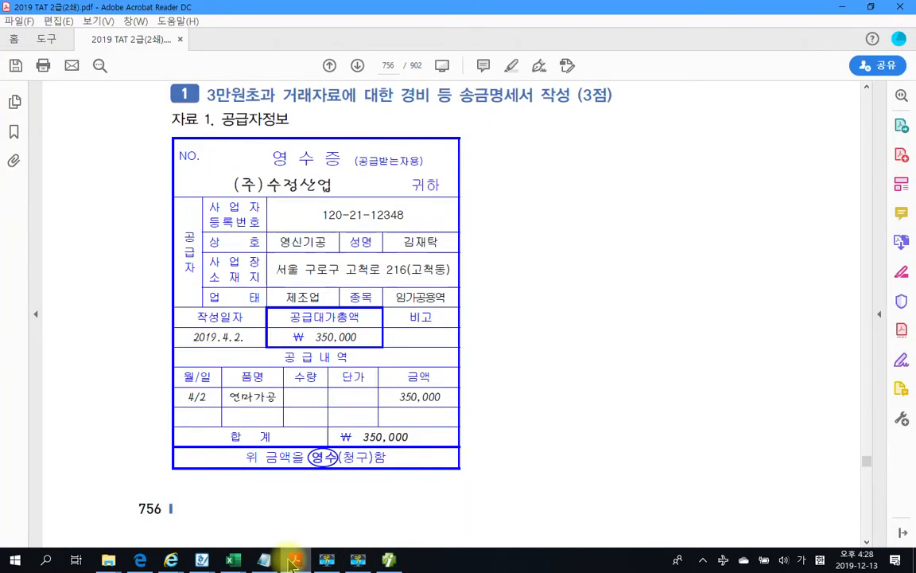
left_click(293, 561)
left_click(247, 137)
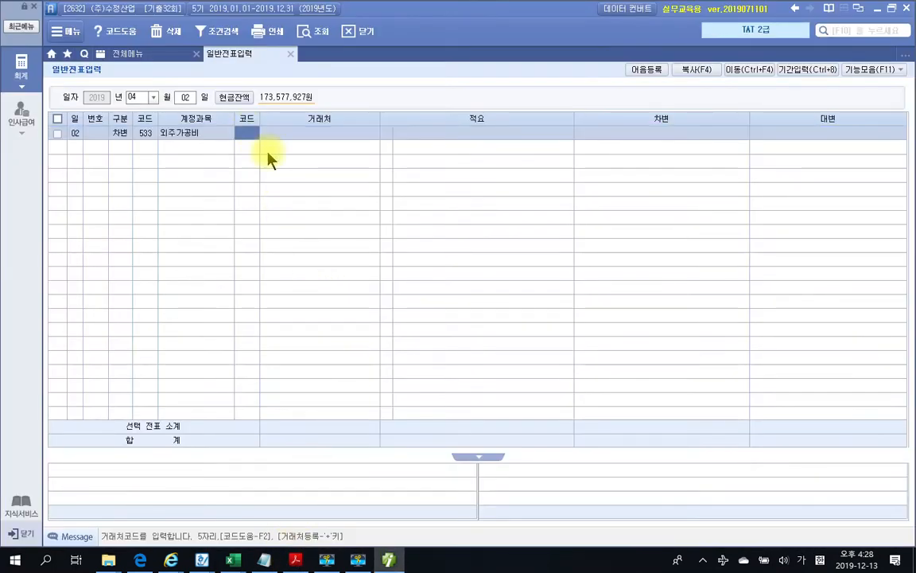
type("수협")
key("Return")
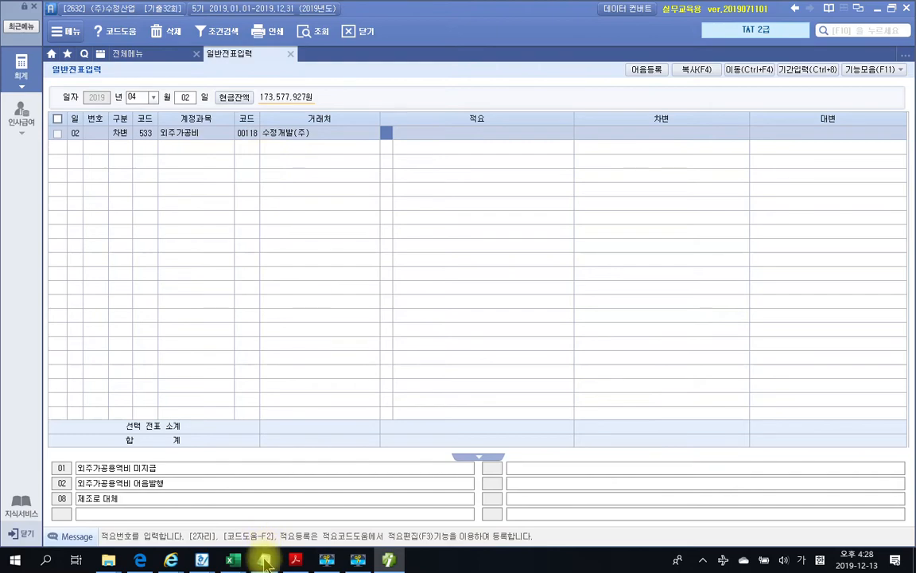
left_click(309, 562)
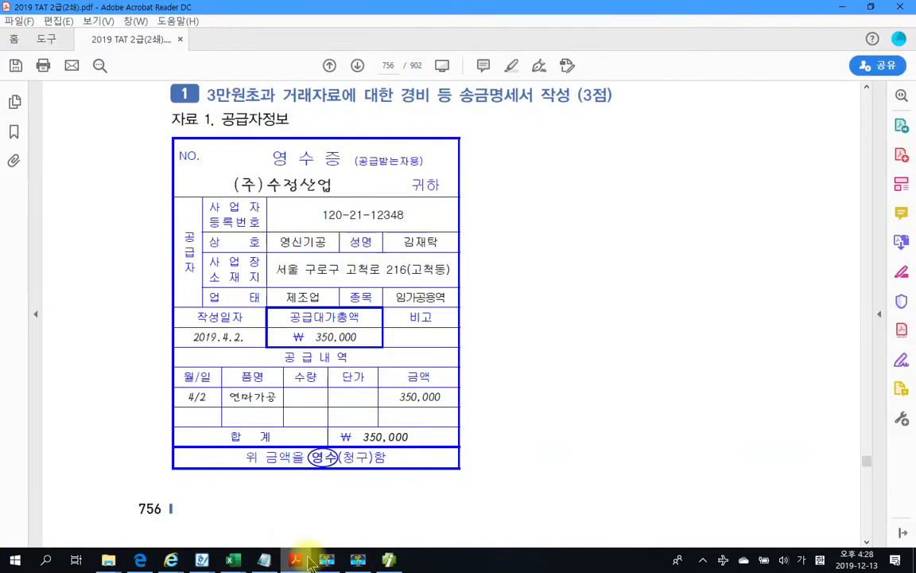
left_click(309, 563)
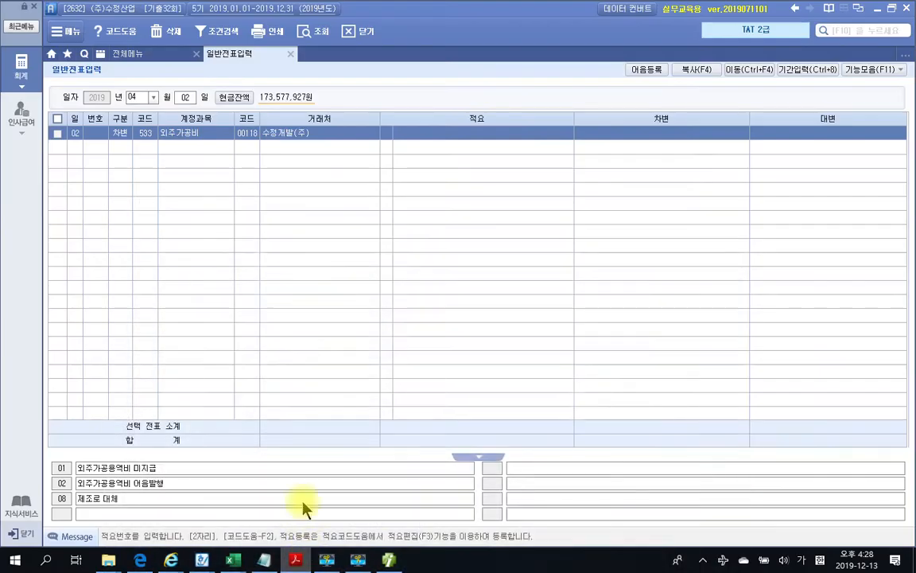
left_click(254, 134)
key("space")
key("Return")
key("space")
key("Return")
key("Return")
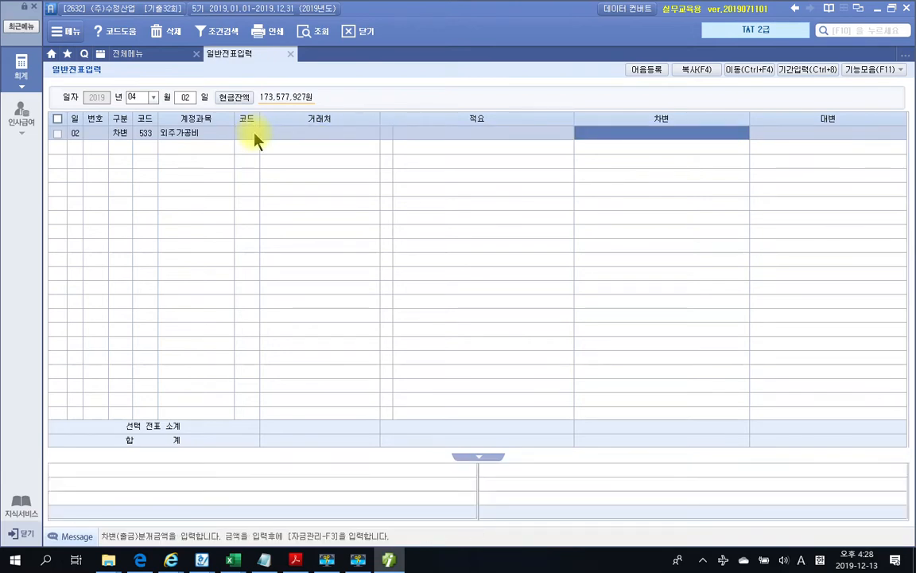
left_click(294, 561)
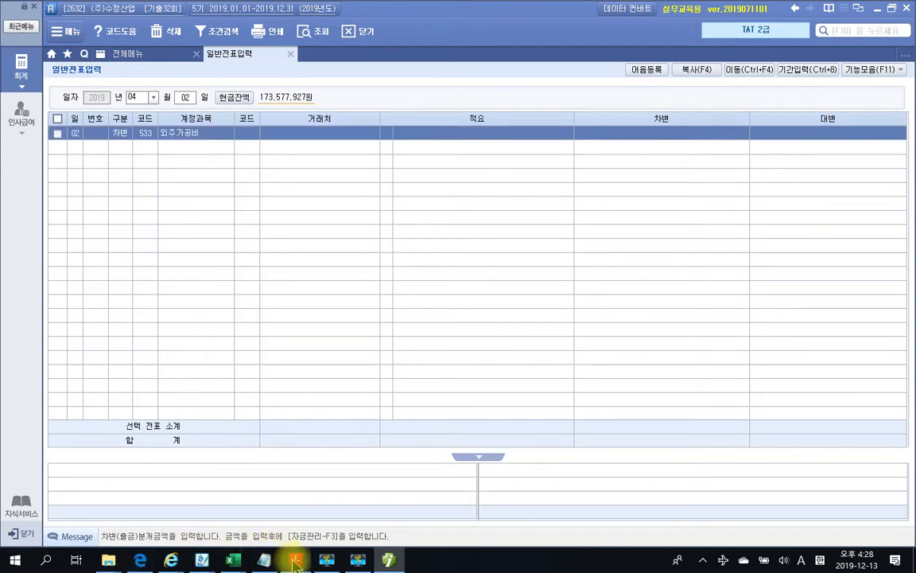
left_click(294, 561)
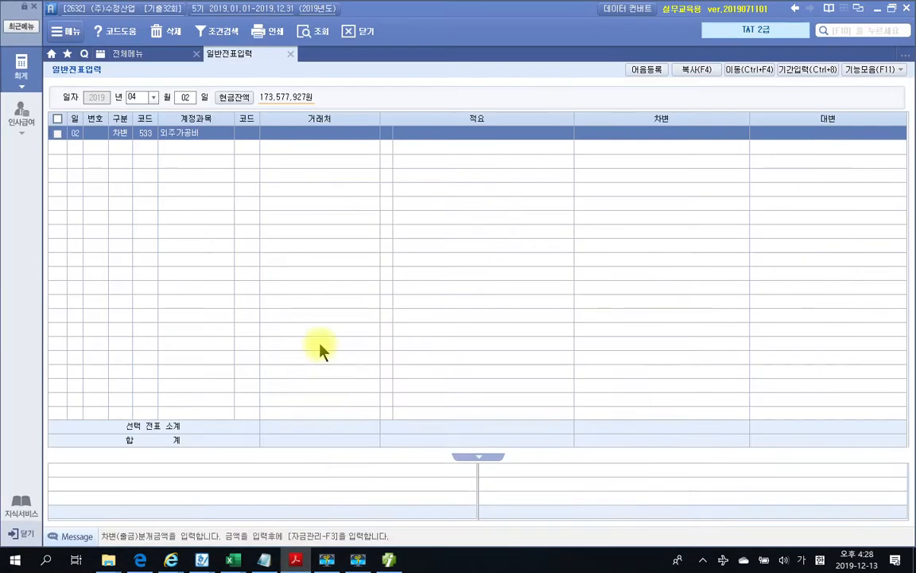
Debit 350,000, then credit 103 보통예금 with customer 국민은행 for 350,000
left_click(671, 130)
type("350,000")
key("Return")
type("4103")
key("Return")
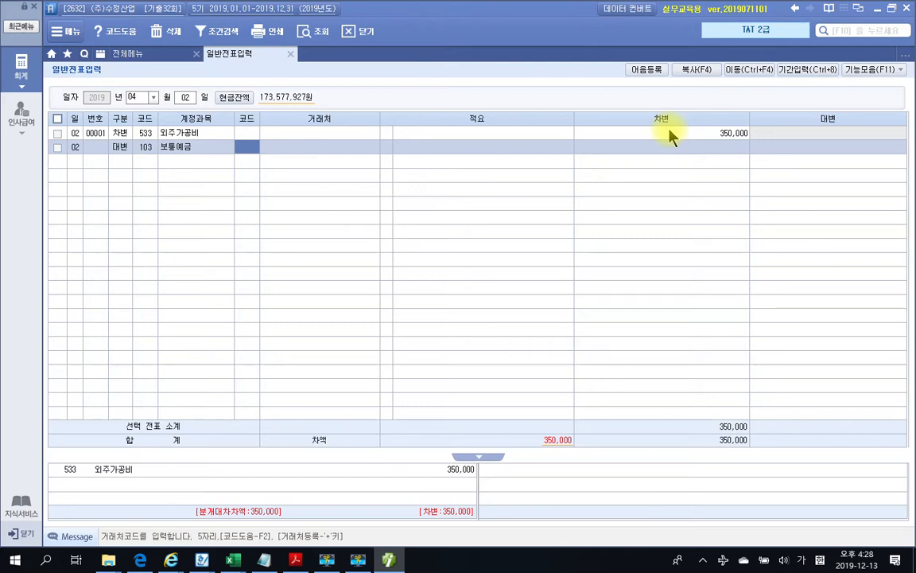
type("국민")
key("Return")
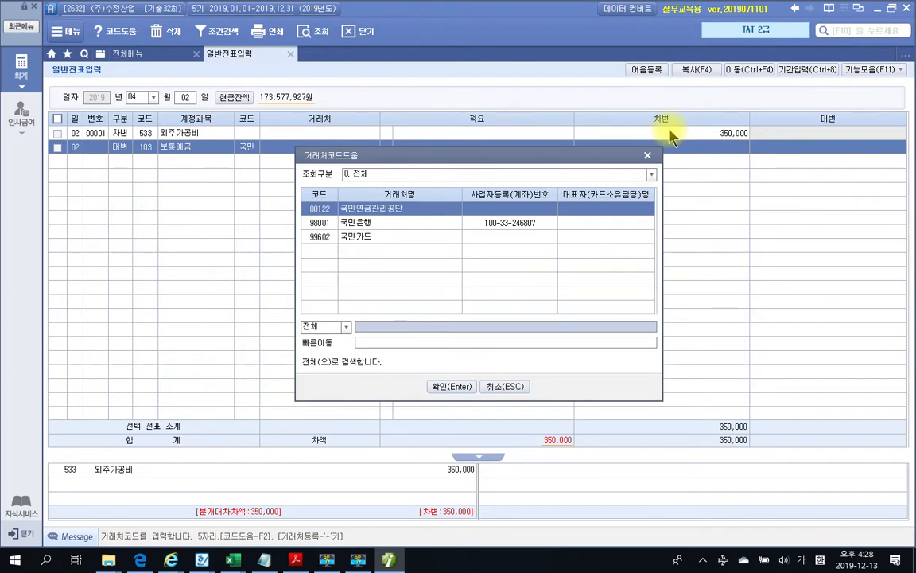
left_click(368, 225)
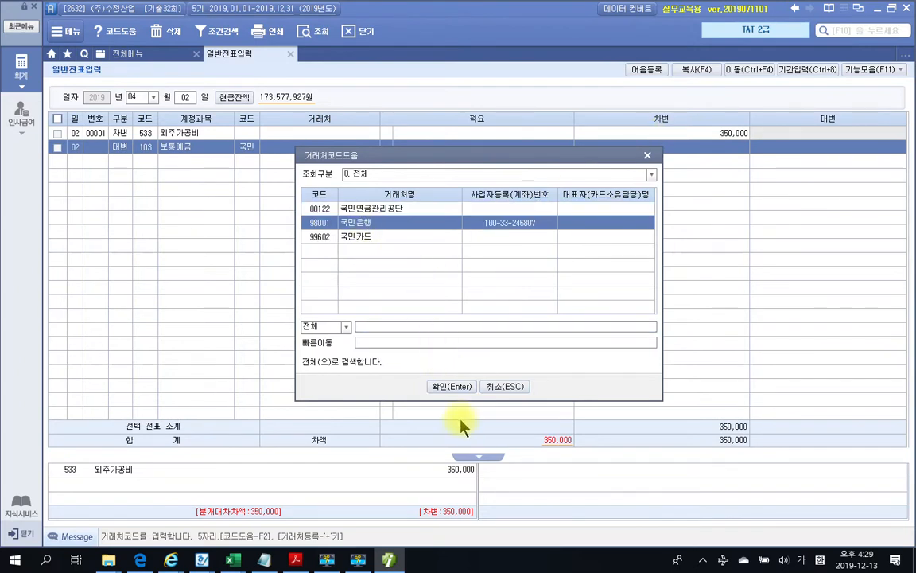
left_click(451, 387)
key("Return")
key("Return")
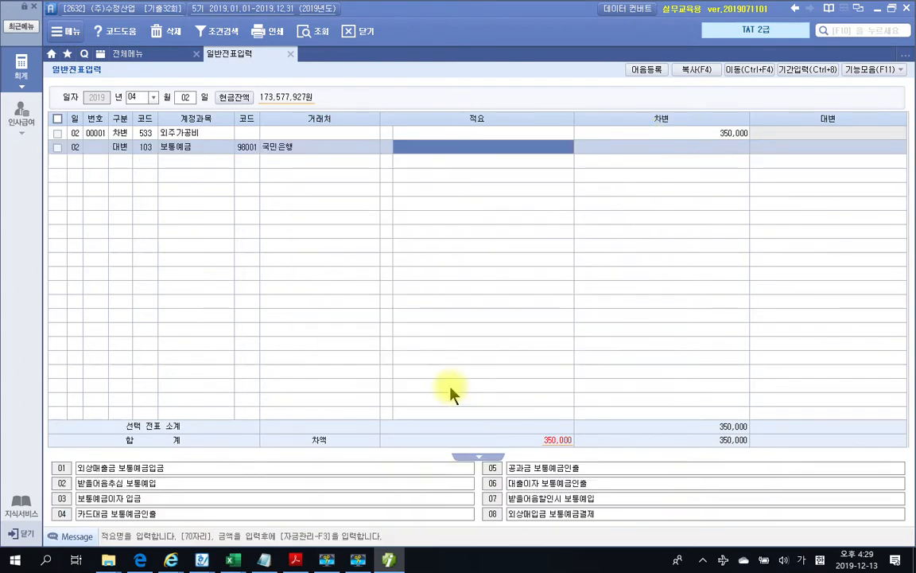
type("3500000")
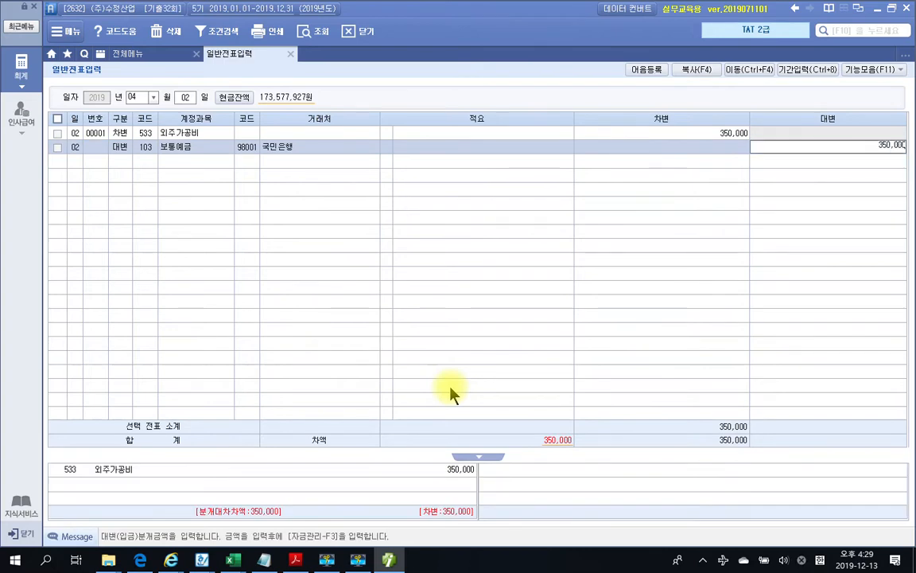
key("Return")
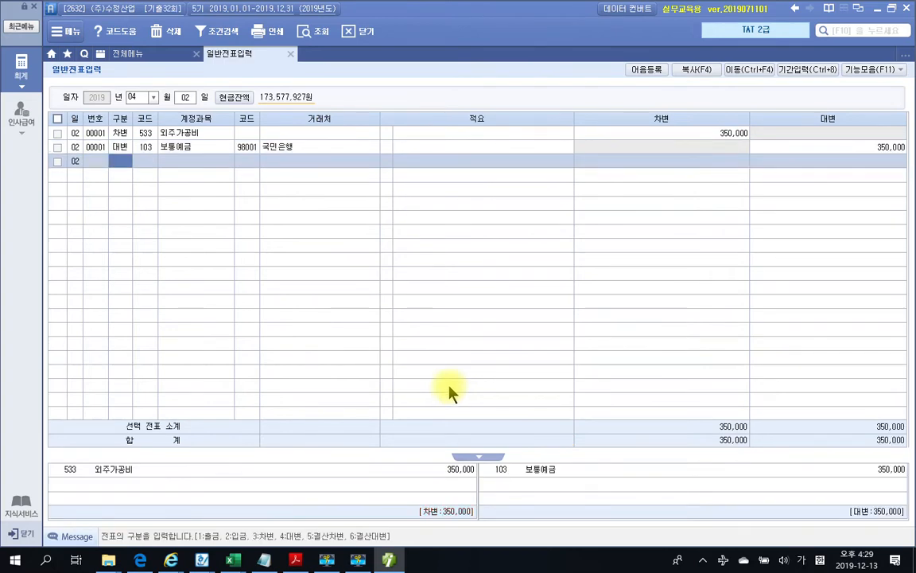
Open 경비등의송금명세서 and enter transaction date 2019-04-02
left_click(103, 49)
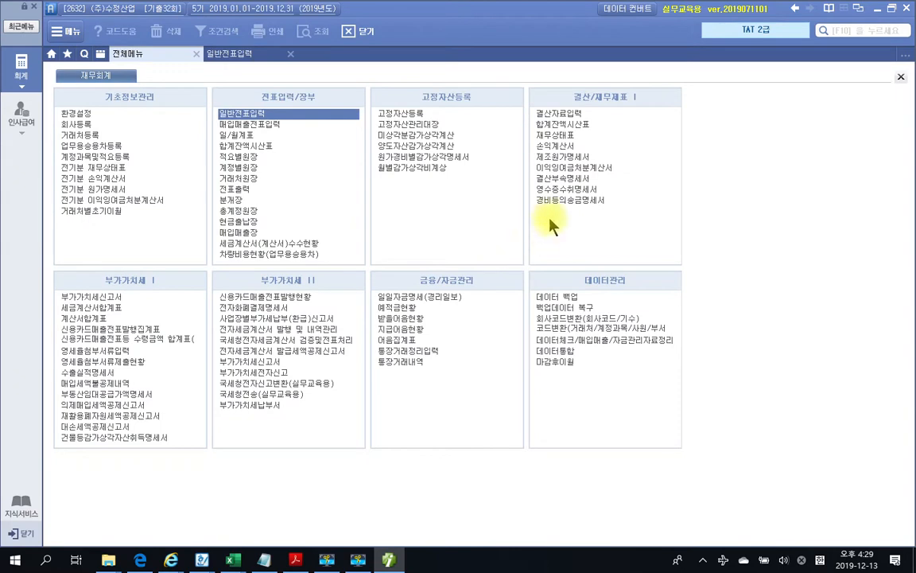
left_click(552, 200)
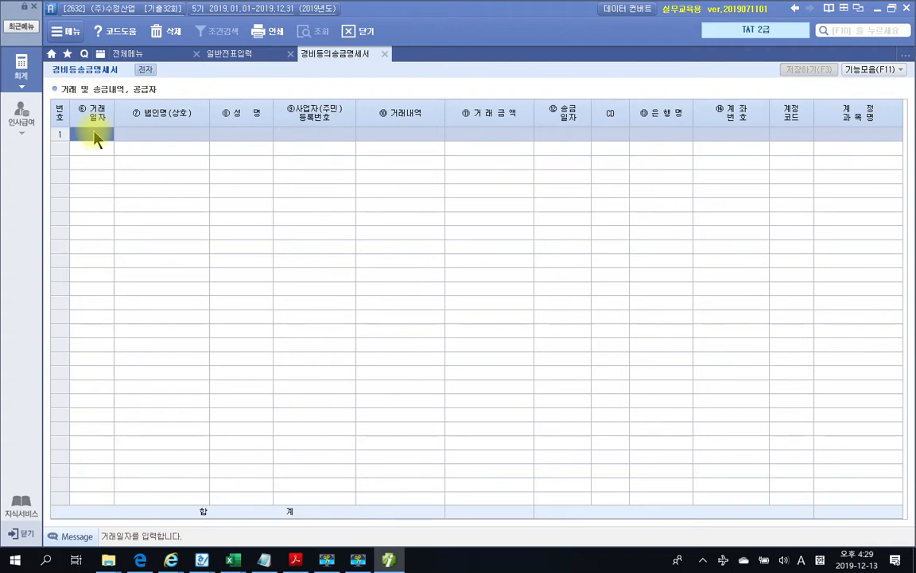
type("2019-")
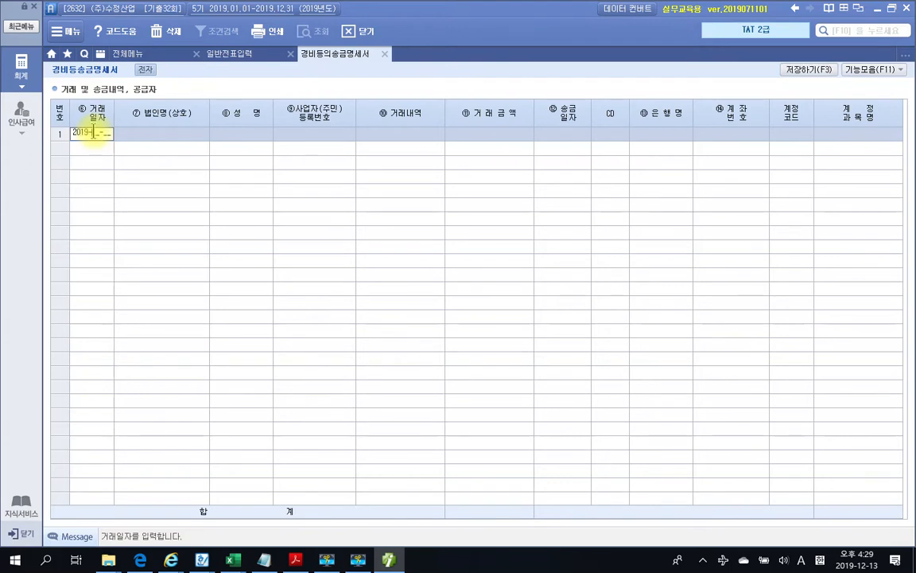
type("04-02")
key("Return")
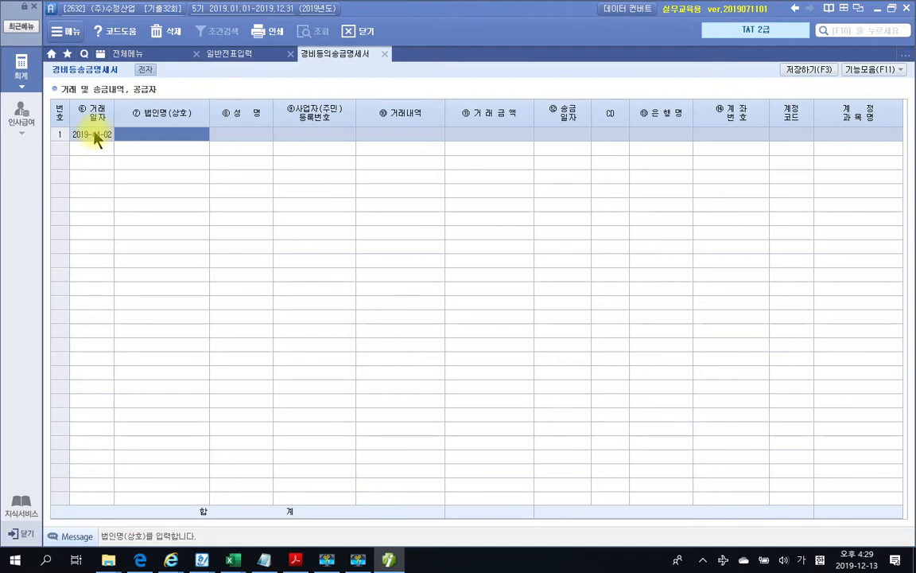
left_click(295, 560)
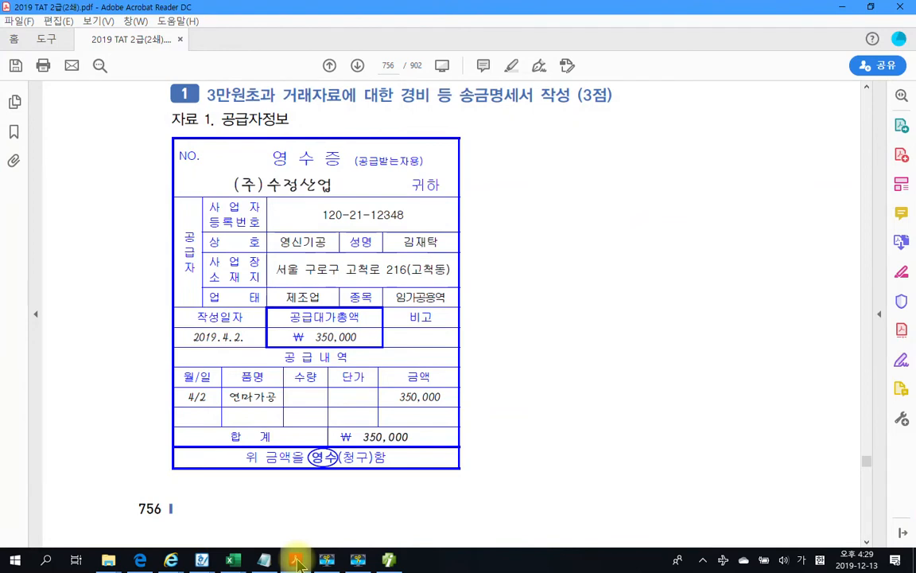
left_click(295, 560)
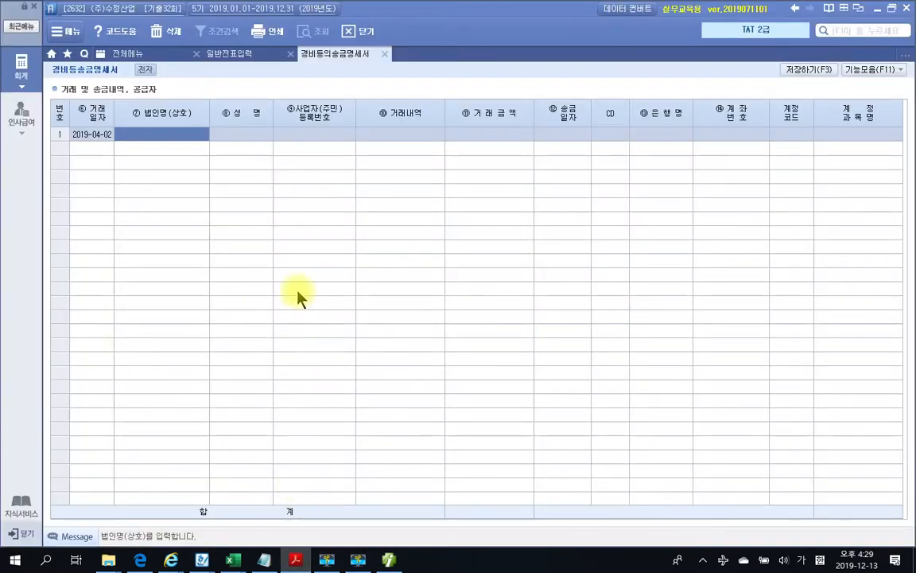
Enter supplier 영신기공 and its representative's name, checking the receipt PDF
left_click(179, 135)
type("영신")
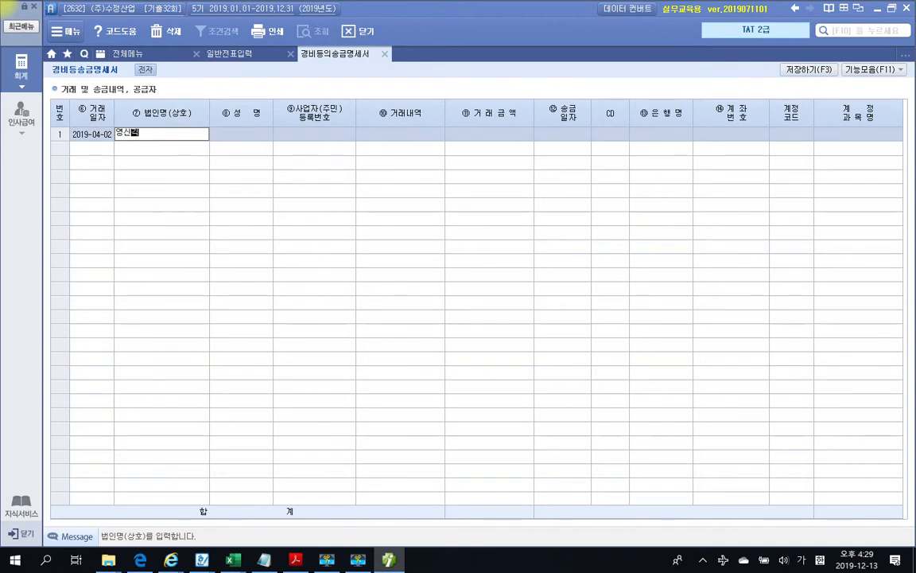
type("기공")
key("Return")
key("Return")
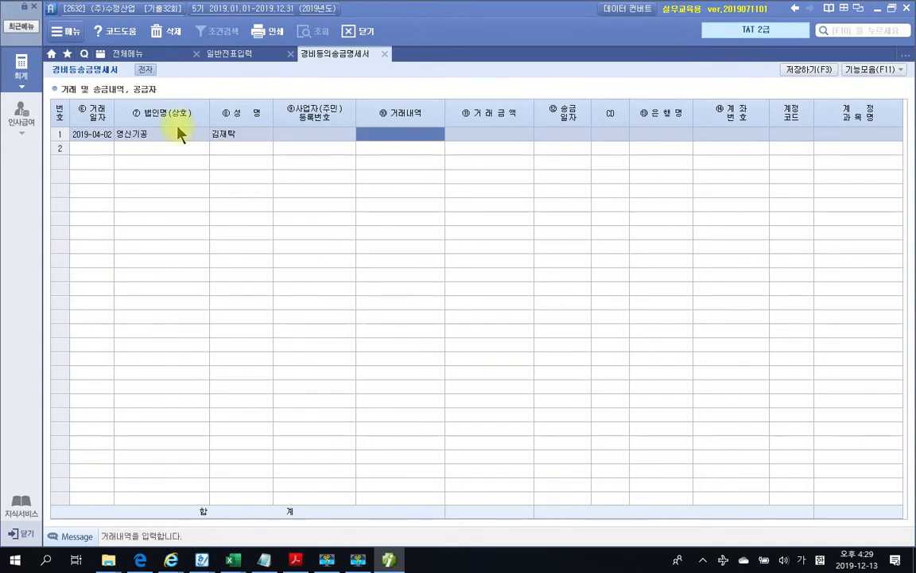
key("Left")
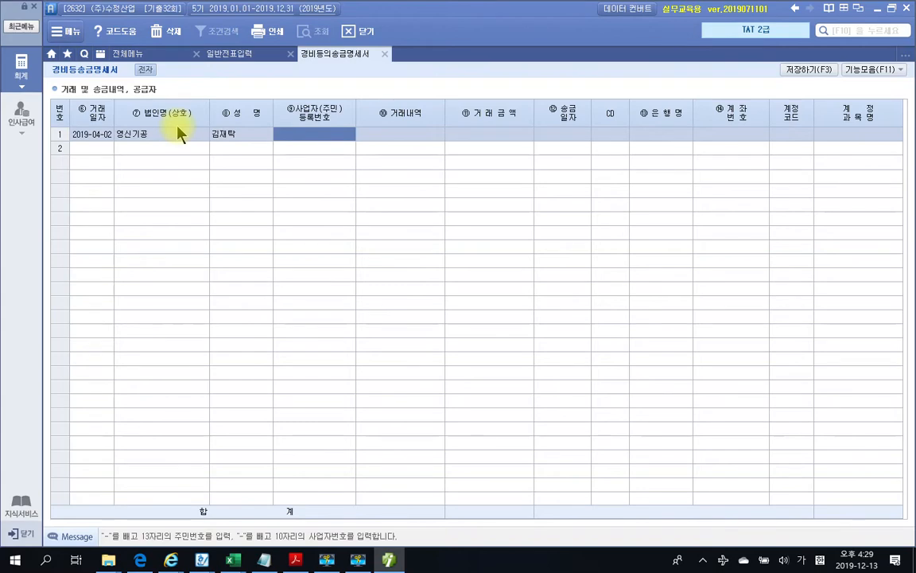
left_click(295, 561)
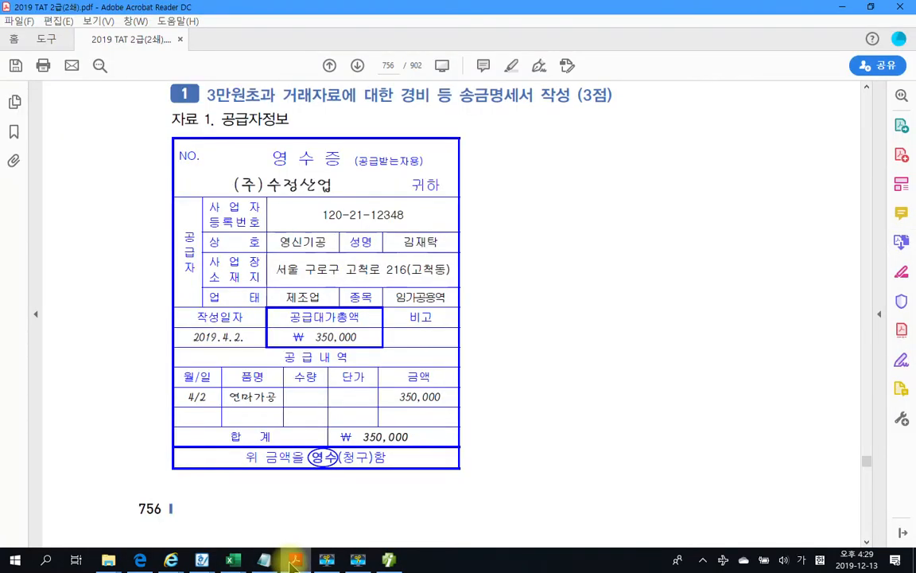
left_click(294, 561)
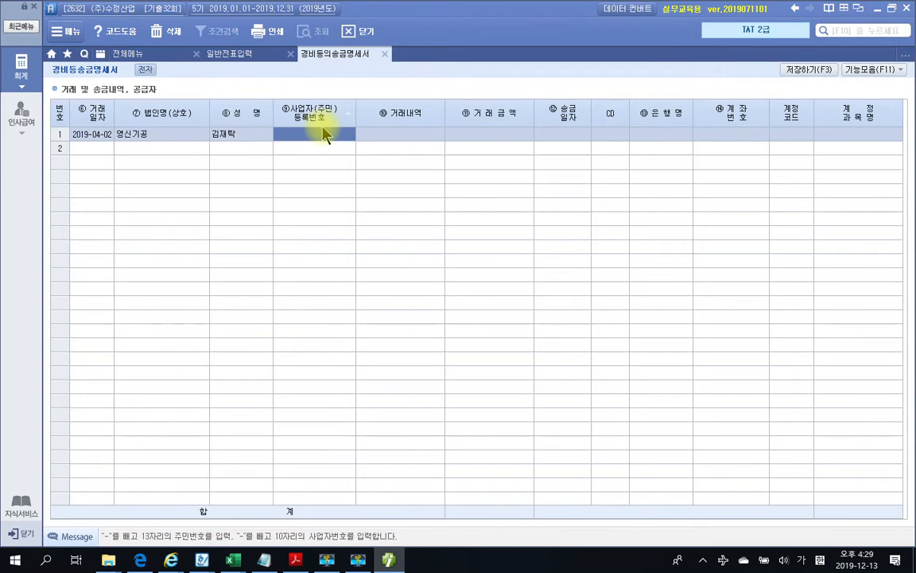
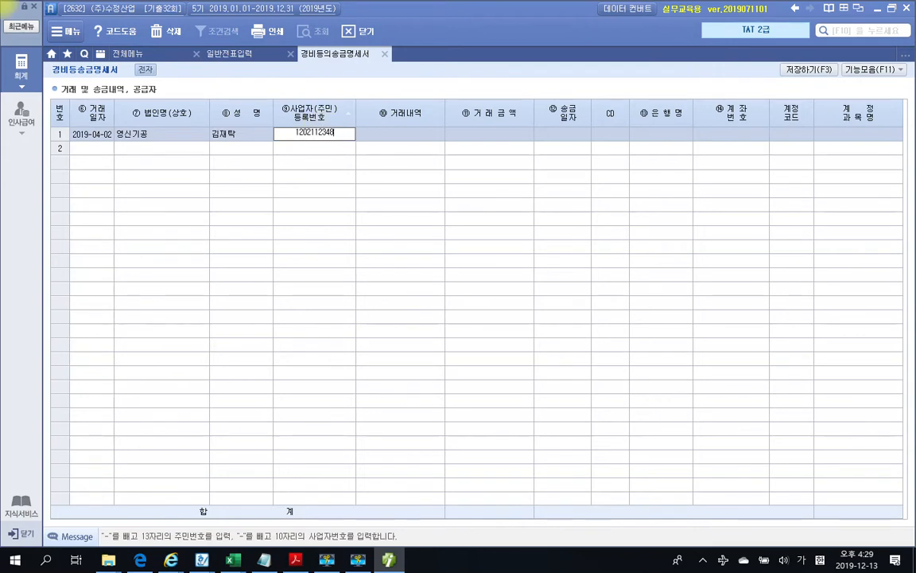
Enter the supplier's business registration number, verifying it against the receipt
key("Return")
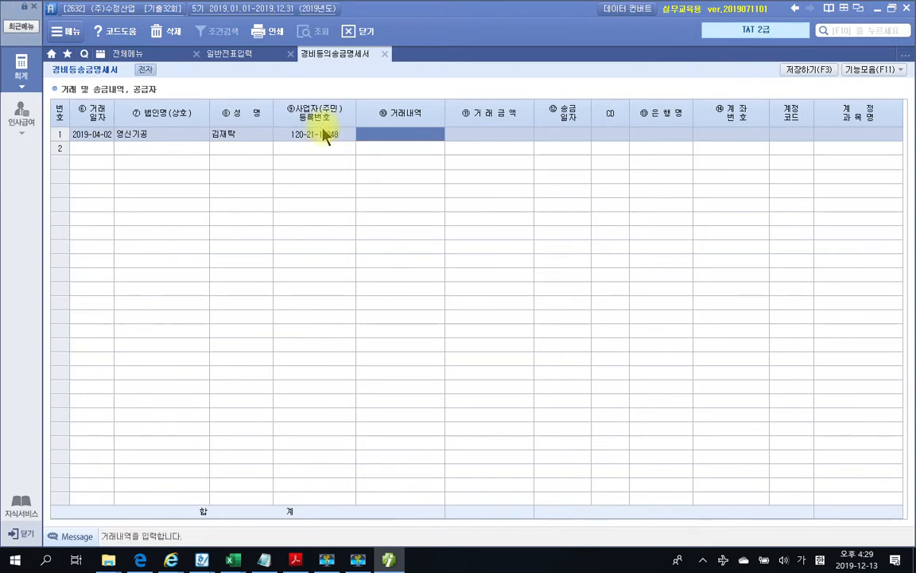
left_click(295, 560)
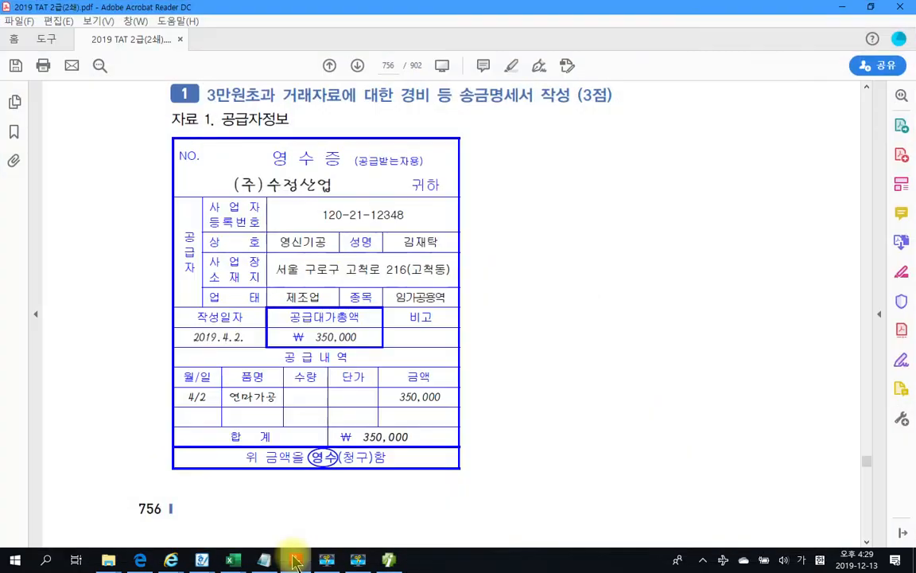
left_click(296, 560)
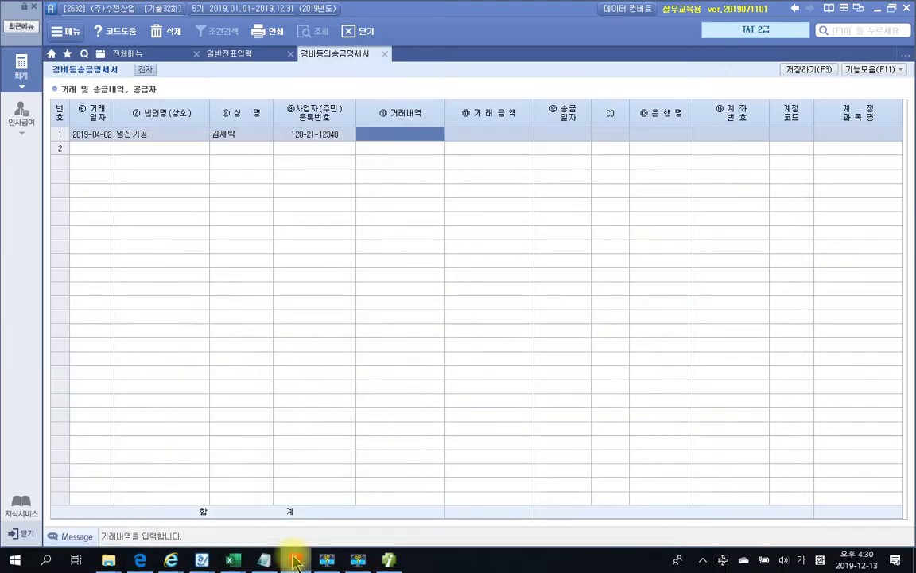
Enter 거래내역 연마가공, amount 350,000 and remittance date 2019-04-02
left_click(400, 133)
type("연마가ㅗ")
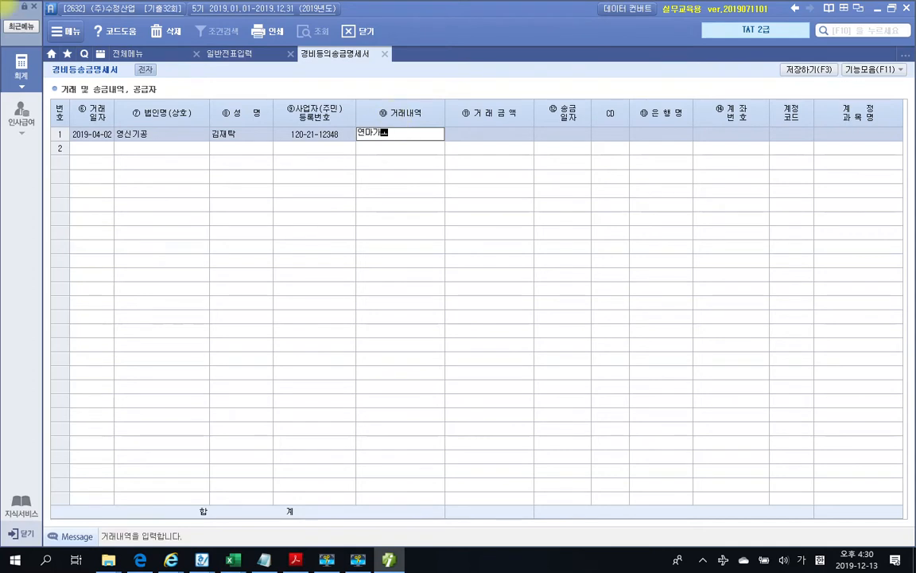
type("ㅇ")
key("Return")
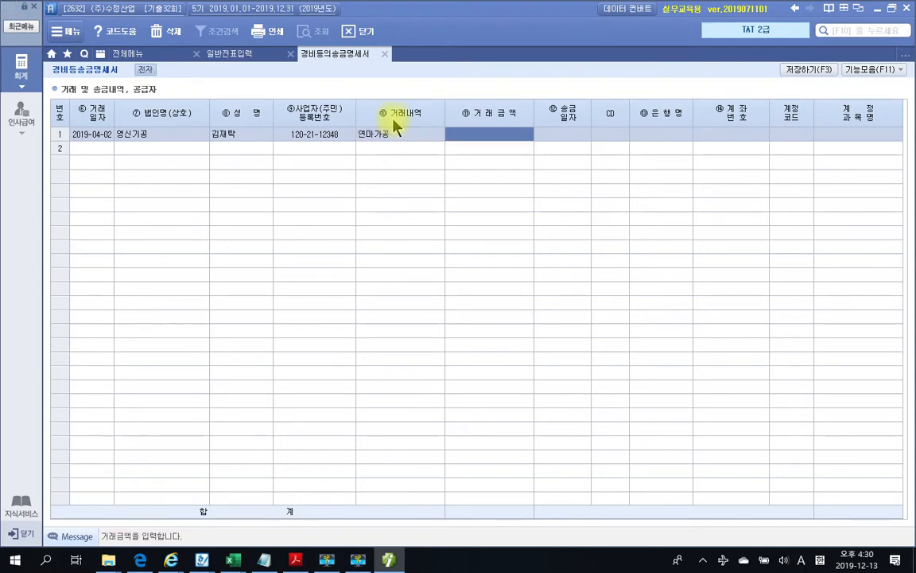
type("3500000")
key("Return")
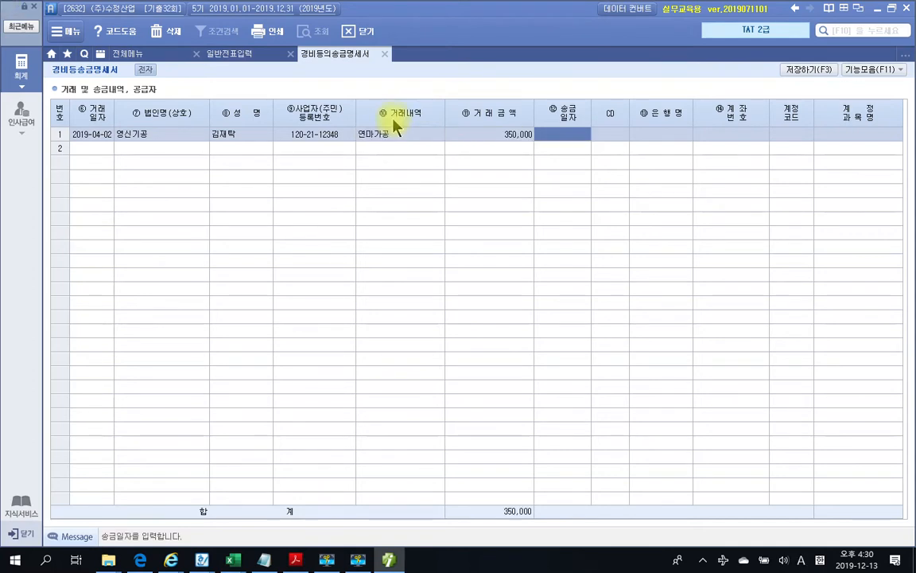
type("2019-")
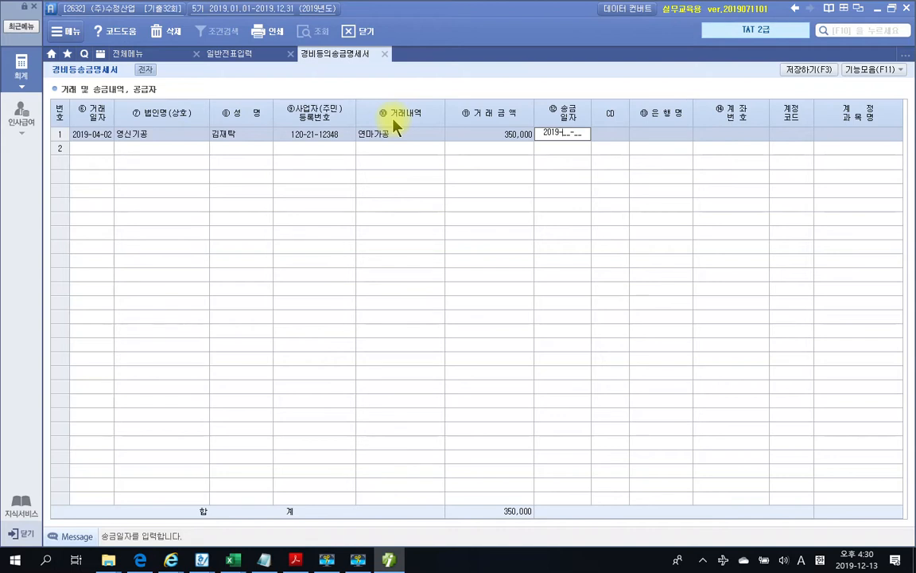
type("0402")
key("Return")
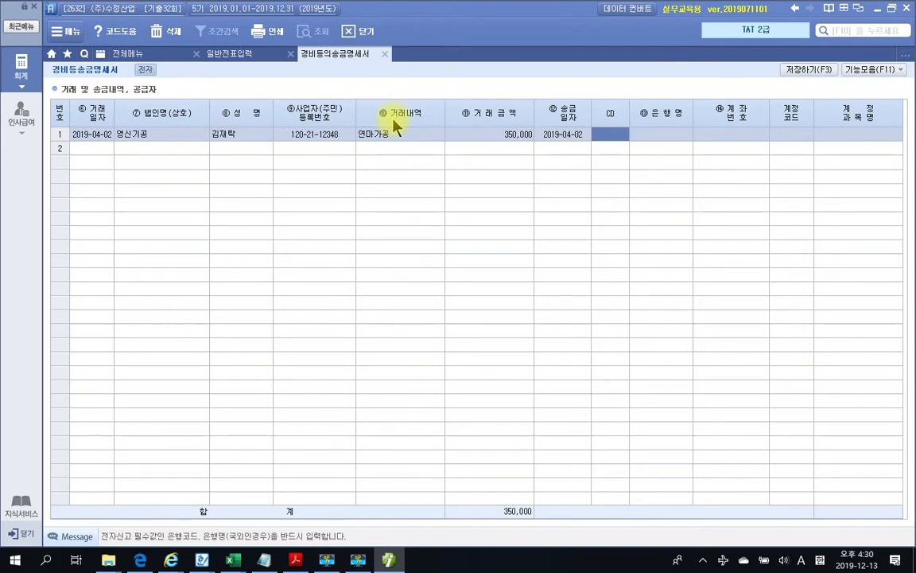
key("F2")
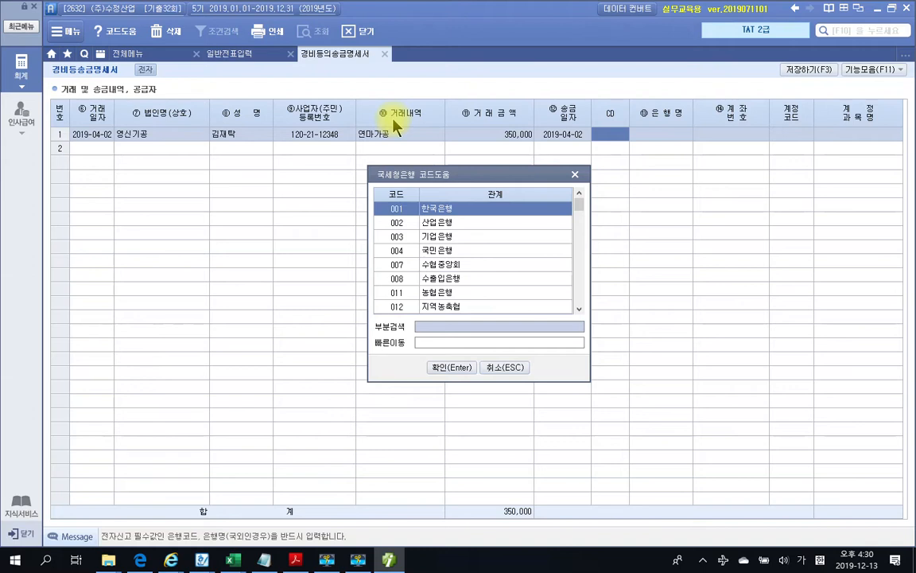
Set the payee's bank to 088 신한은행 via the bank code search
type("ㅅㅅㅅ시")
key("BackSpace")
key("BackSpace")
key("BackSpace")
key("BackSpace")
type("신한")
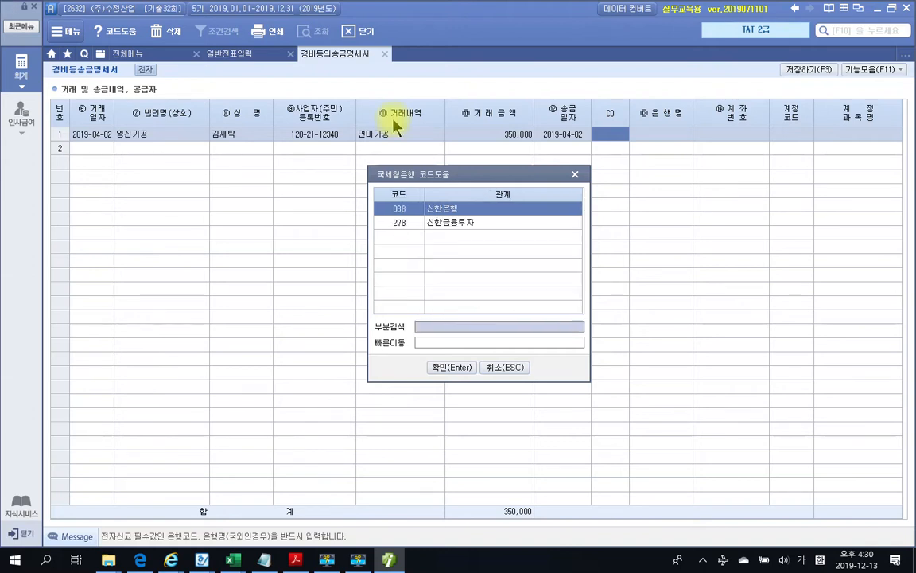
key("Return")
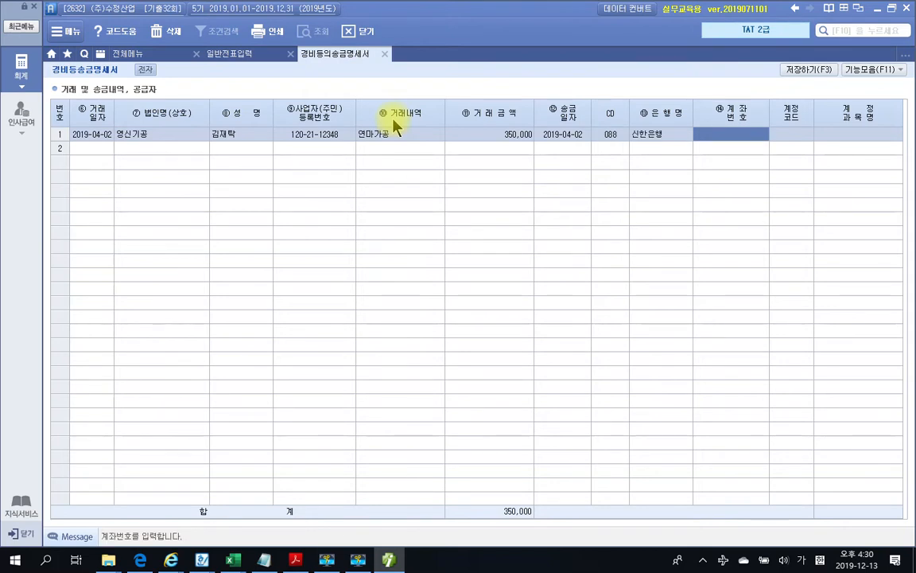
Copy the payee's account number from the PDF into row 1
left_click(296, 560)
scroll(471, 431, "down", 3)
scroll(470, 431, "down", 5)
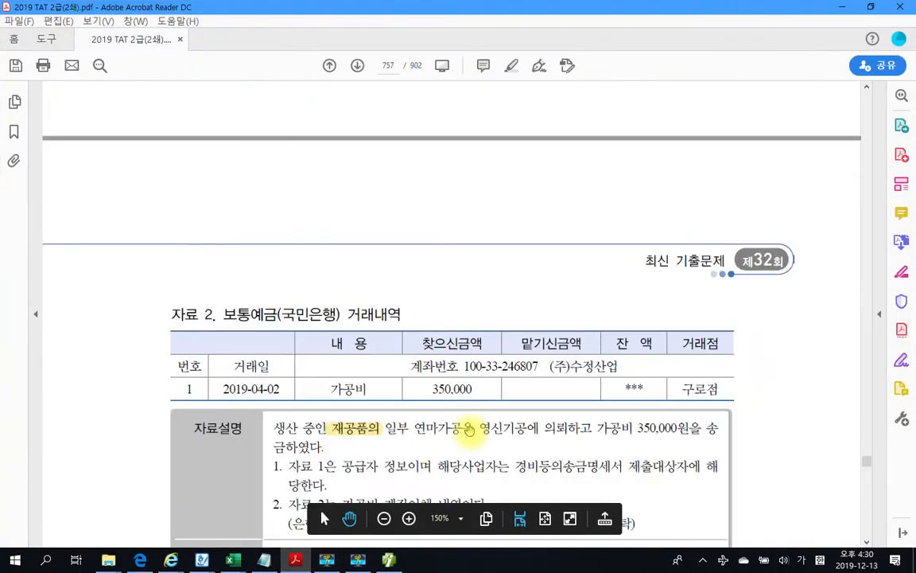
left_click_drag(404, 402, 492, 410)
key("ctrl+c")
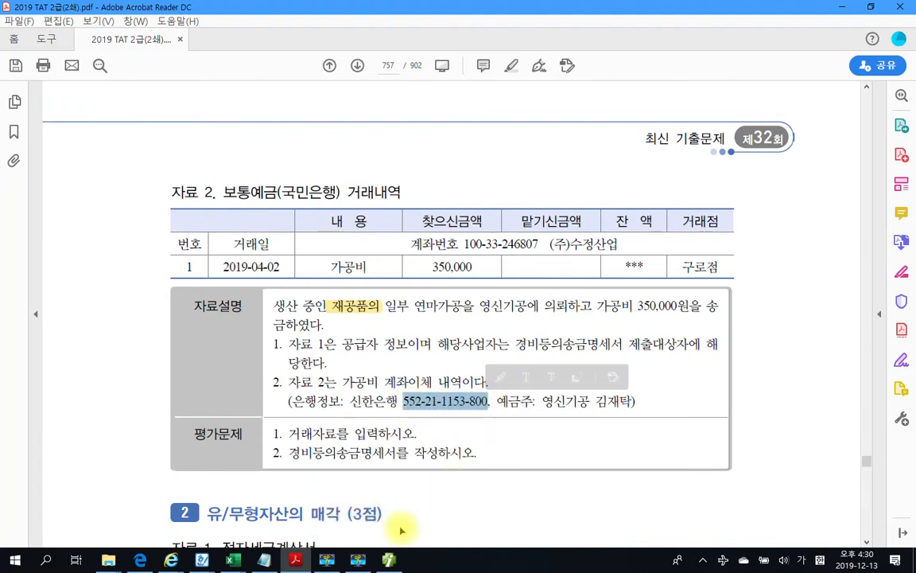
left_click(392, 561)
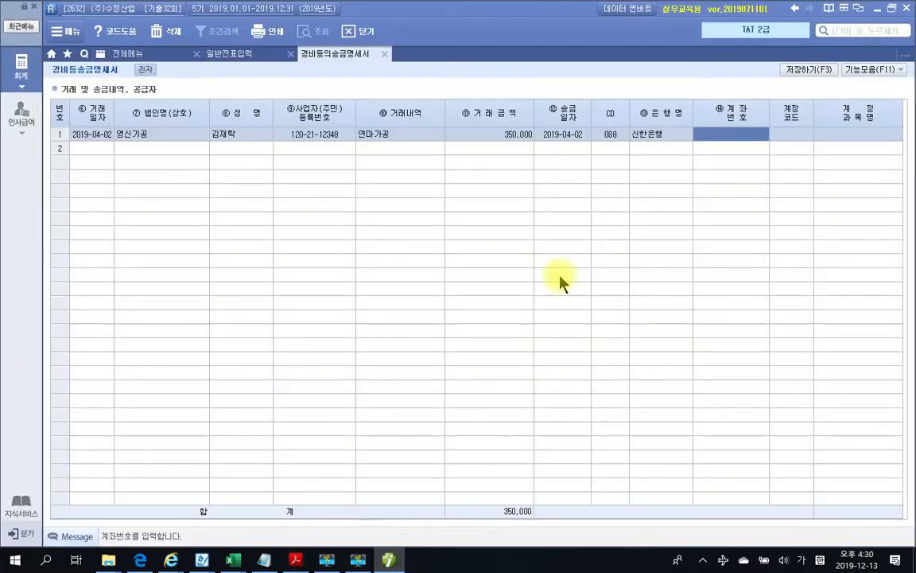
key("ctrl+v")
key("Return")
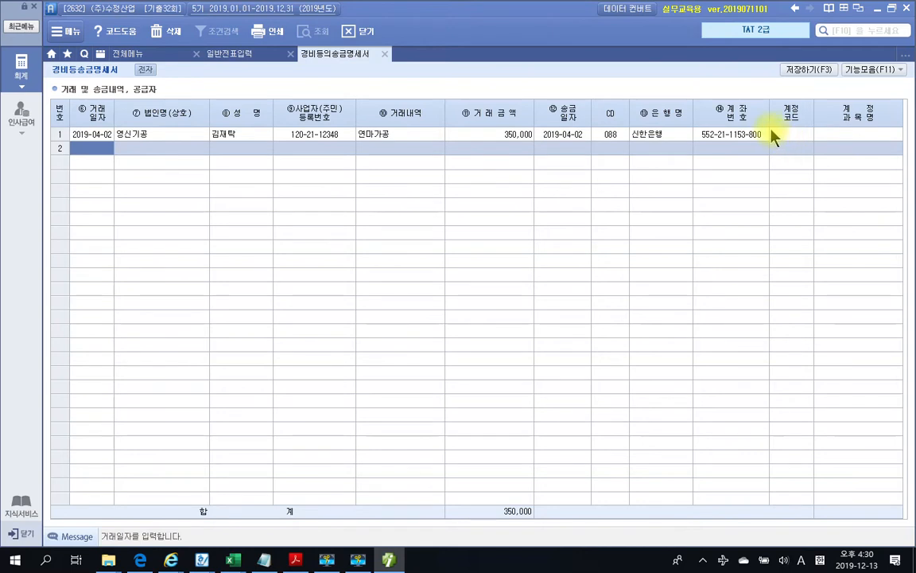
Save the expense remittance statement, confirming with 예
left_click(781, 70)
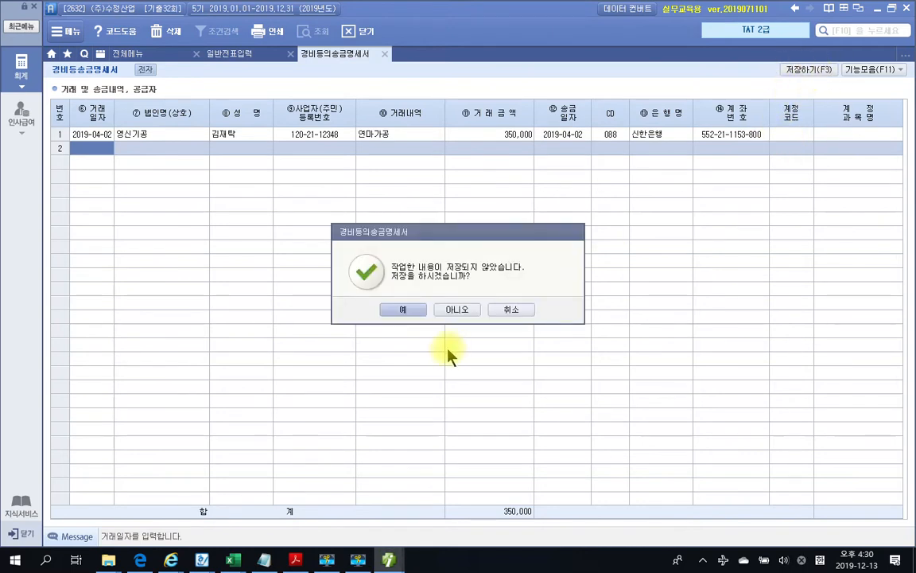
left_click(400, 316)
key("alt+Tab")
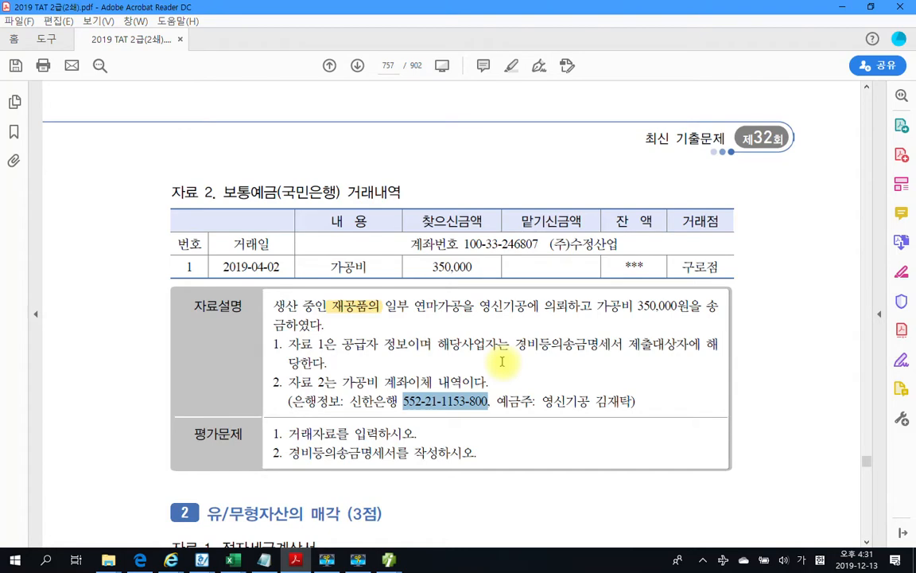
Scroll to page 758 showing the trademark sale's 55,000,000 국민은행 deposit and two tasks
scroll(502, 362, "down", 10)
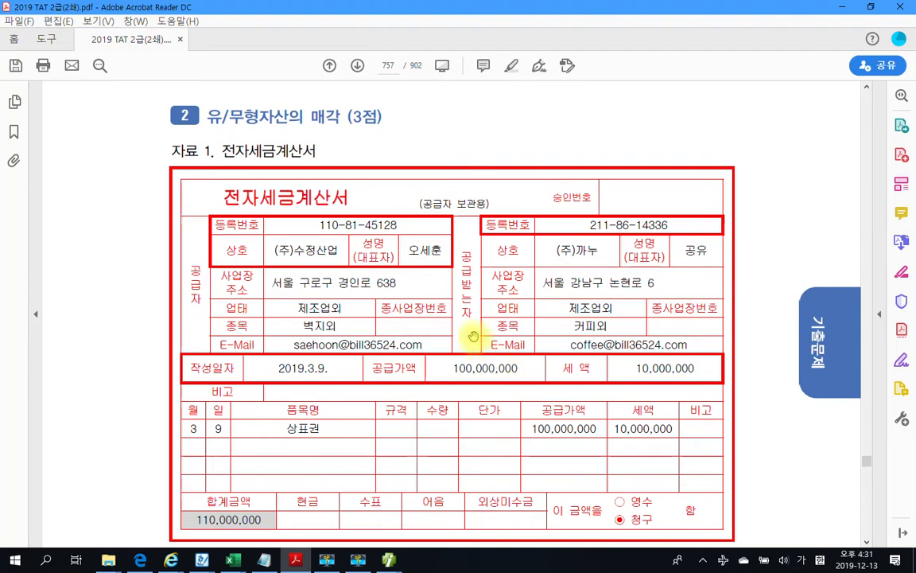
scroll(278, 239, "down", 1)
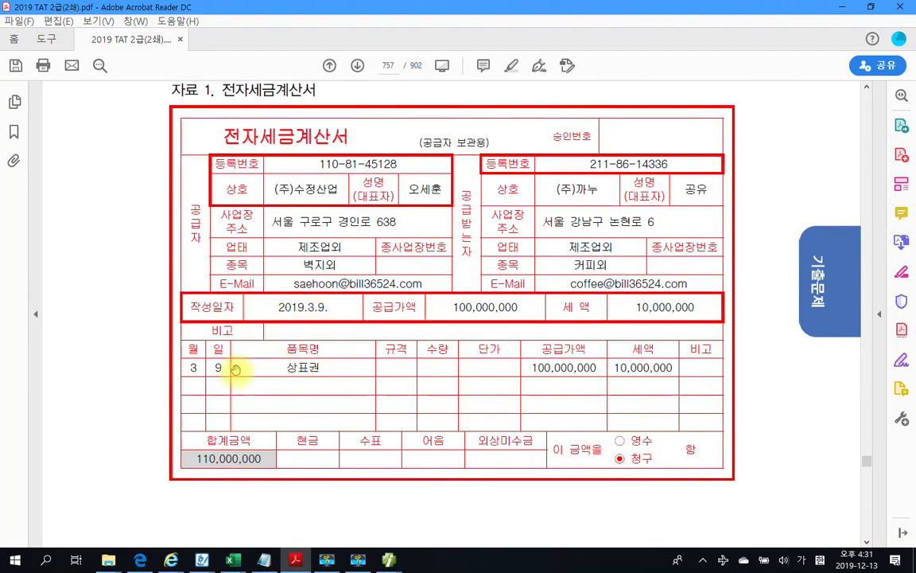
scroll(282, 369, "down", 1)
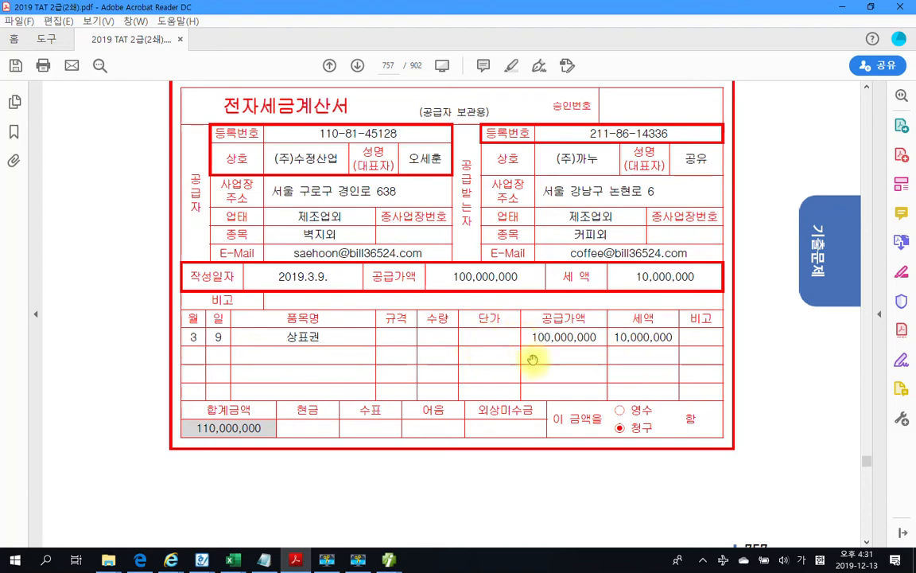
scroll(533, 358, "down", 5)
scroll(534, 358, "down", 3)
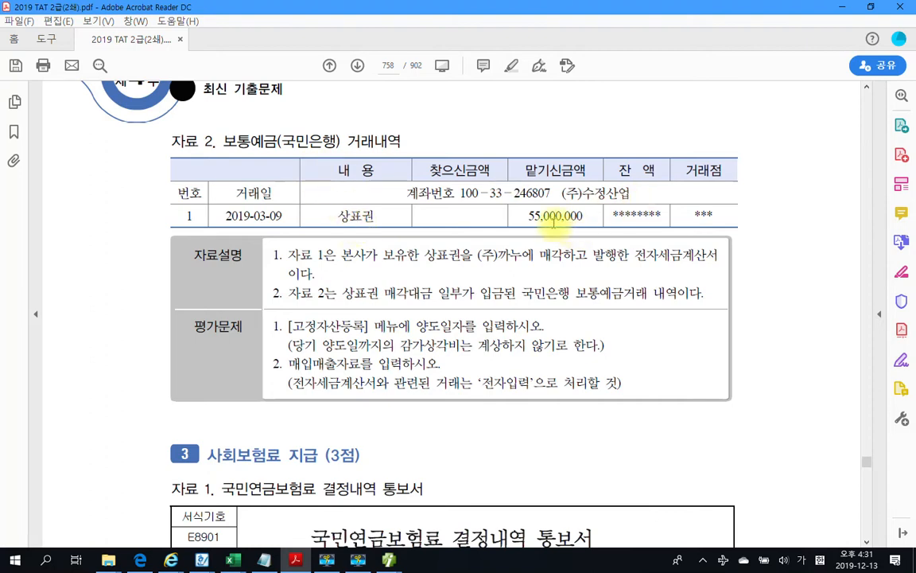
scroll(402, 260, "down", 2)
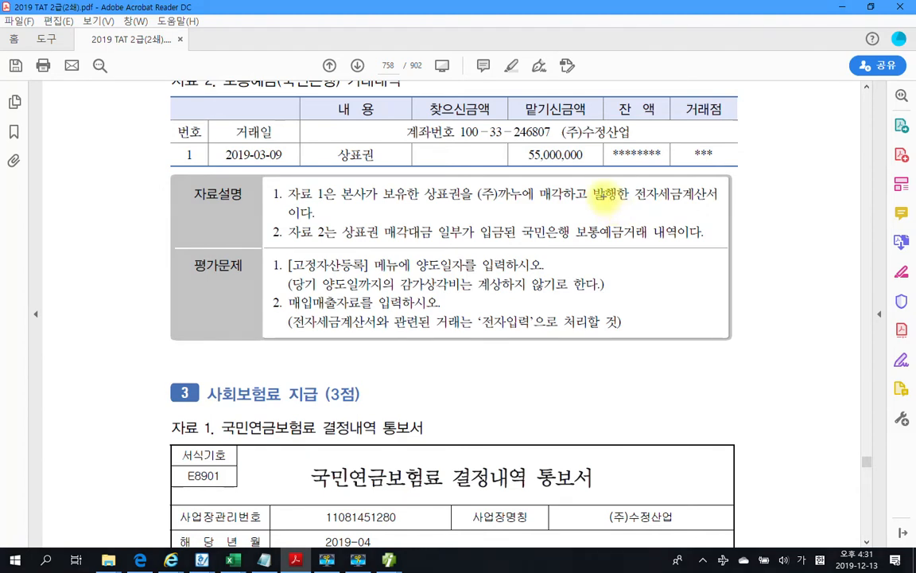
left_click_drag(516, 144, 593, 165)
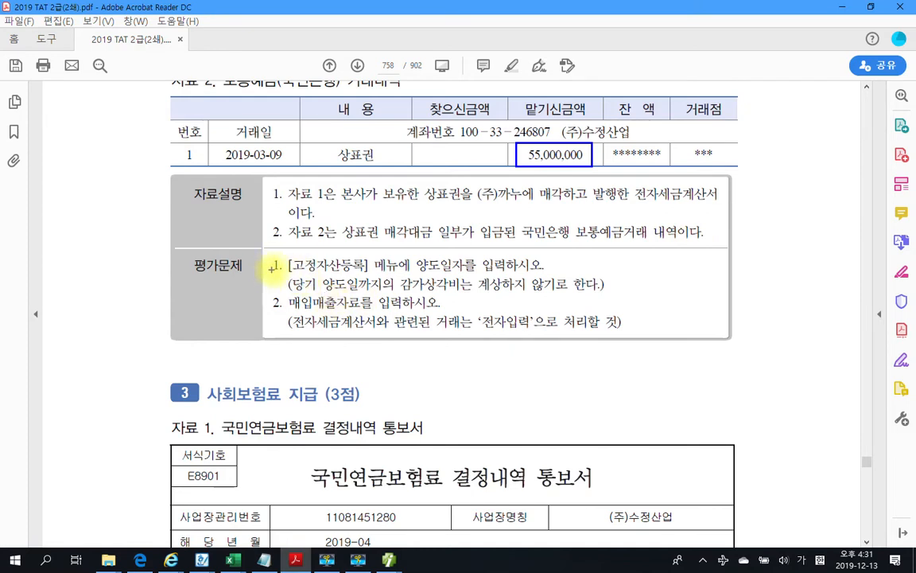
mouse_move(285, 274)
left_mouse_down()
mouse_move(268, 274)
mouse_move(274, 258)
mouse_move(287, 261)
mouse_move(284, 275)
left_mouse_up()
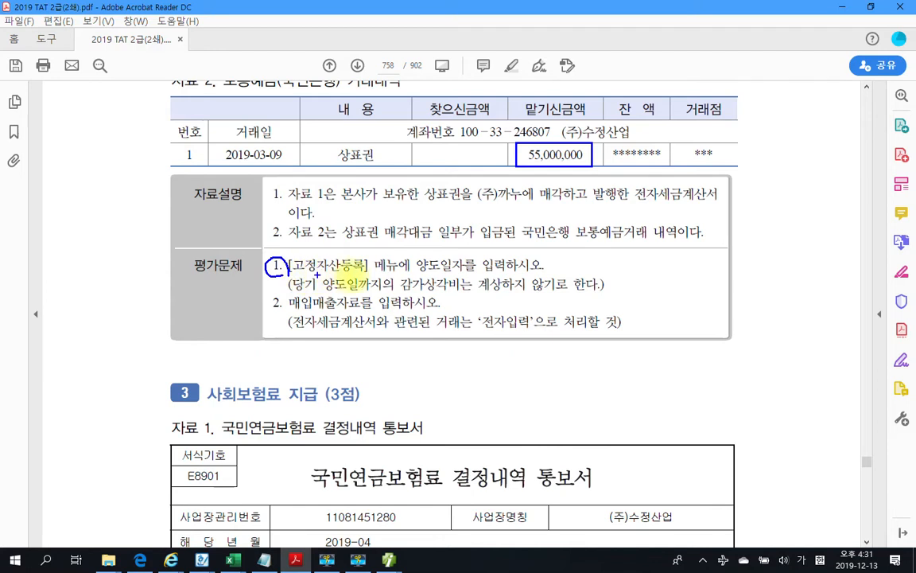
mouse_move(371, 274)
left_mouse_down()
mouse_move(573, 272)
mouse_move(589, 258)
left_mouse_up()
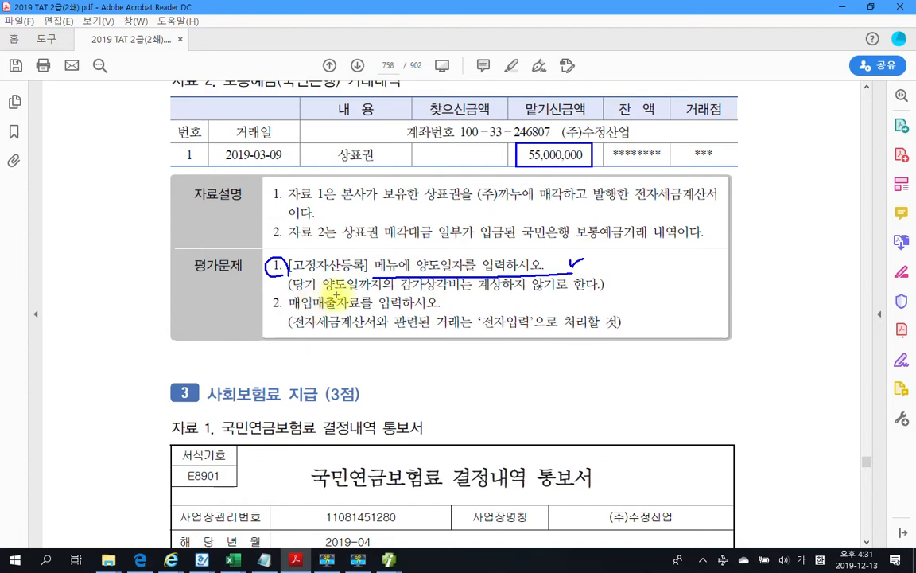
left_click_drag(475, 294, 593, 291)
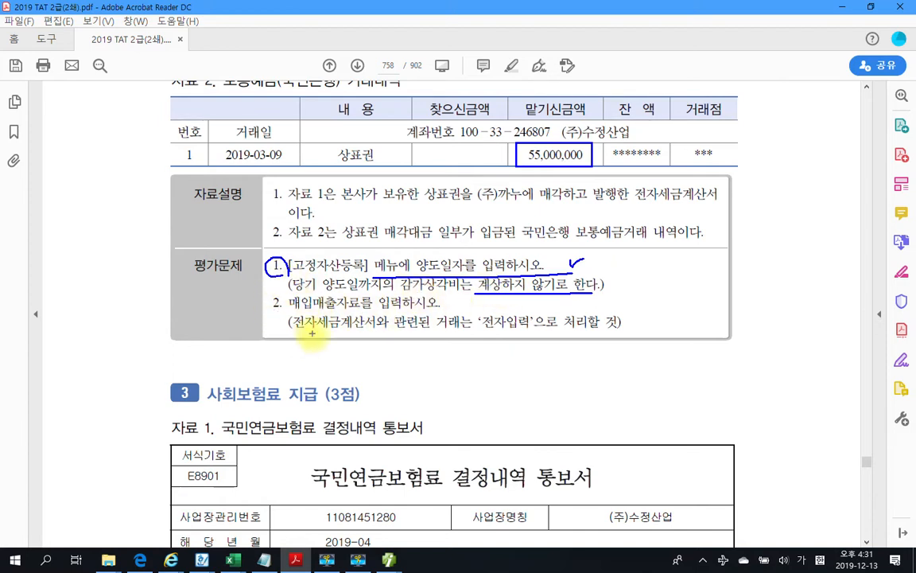
key("Escape")
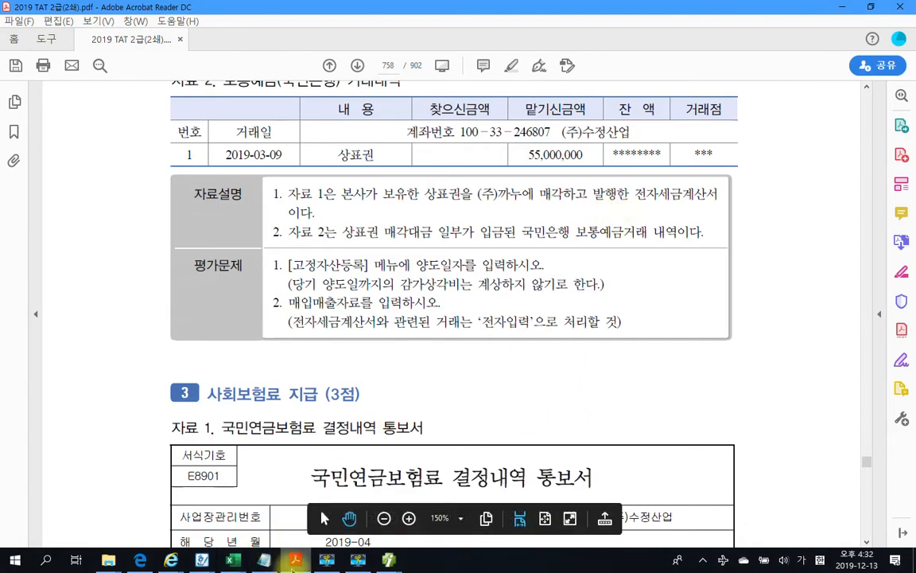
Dismiss the save confirmation in Smart A and close the 경비등의송금명세서 screen
mouse_move(388, 560)
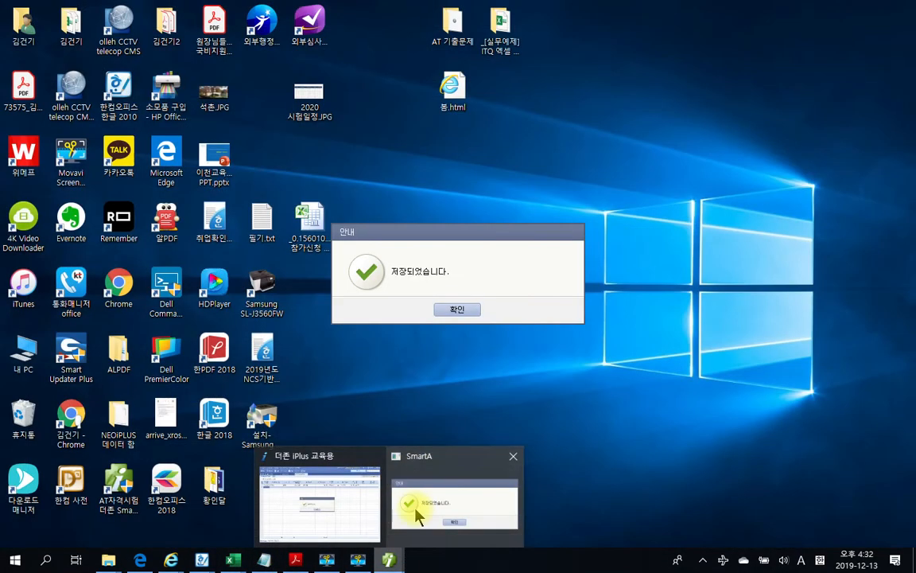
left_click(417, 493)
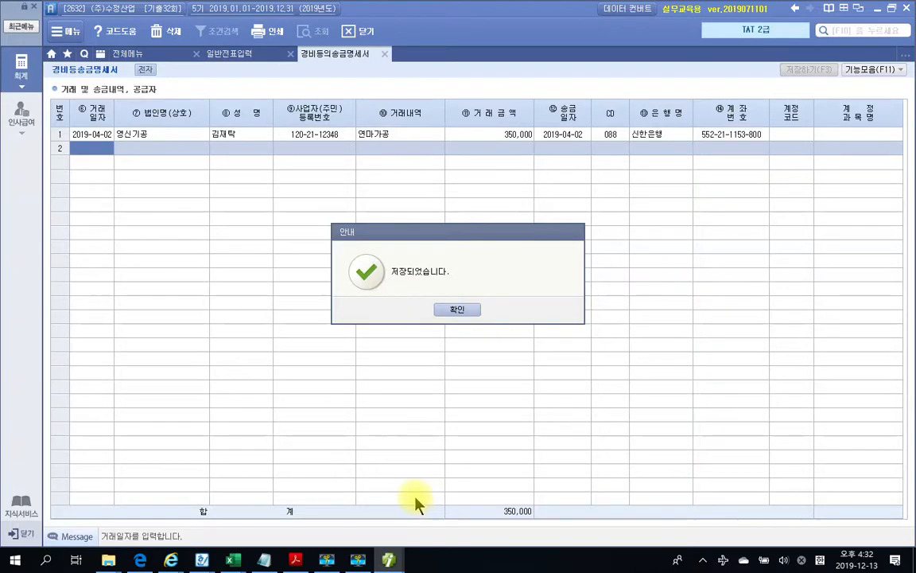
left_click(458, 311)
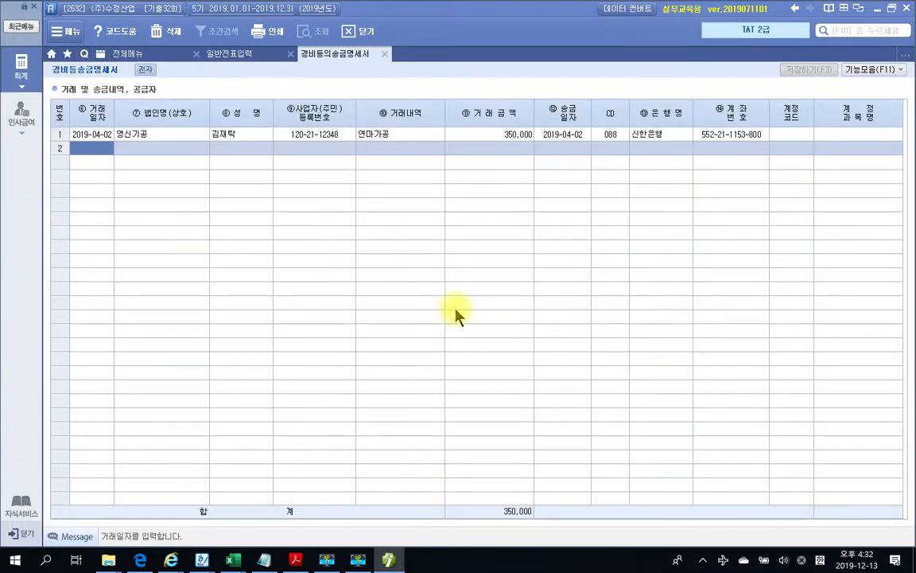
left_click(384, 54)
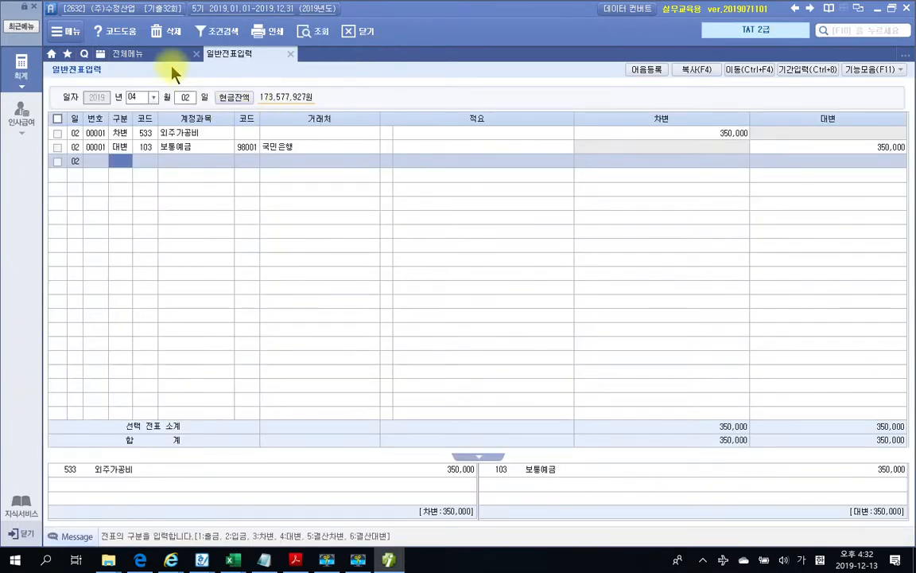
Open 고정자산등록, load asset 000500 상표권, and focus its disposal date field
left_click(151, 53)
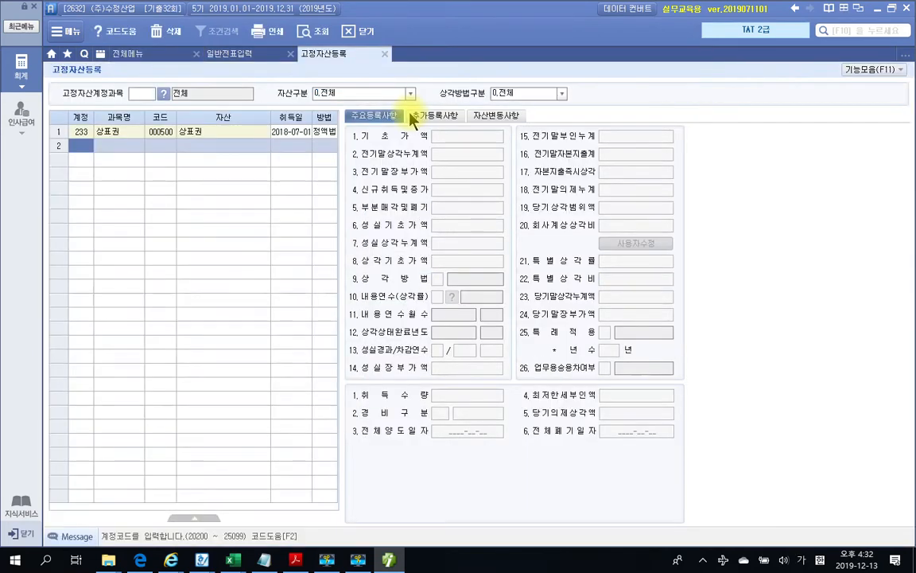
left_click(114, 133)
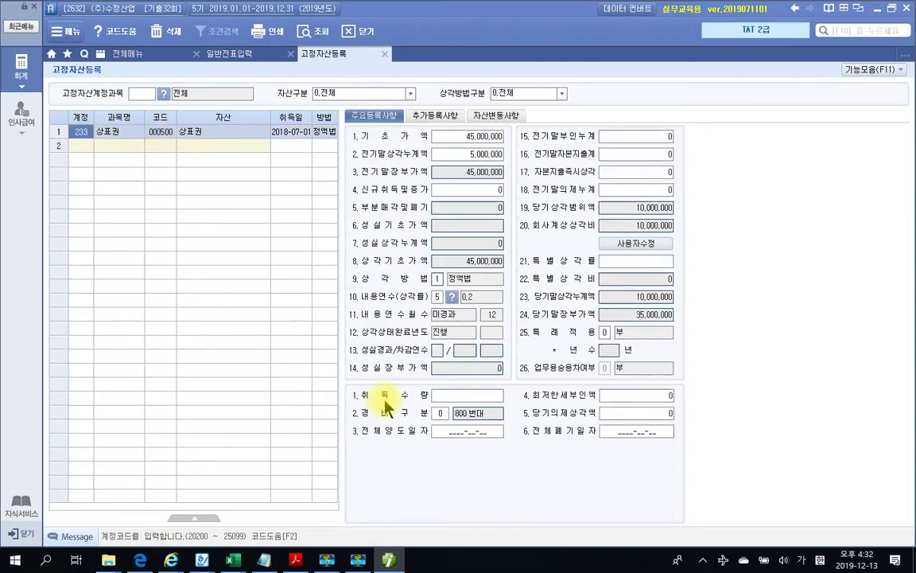
left_click(435, 434)
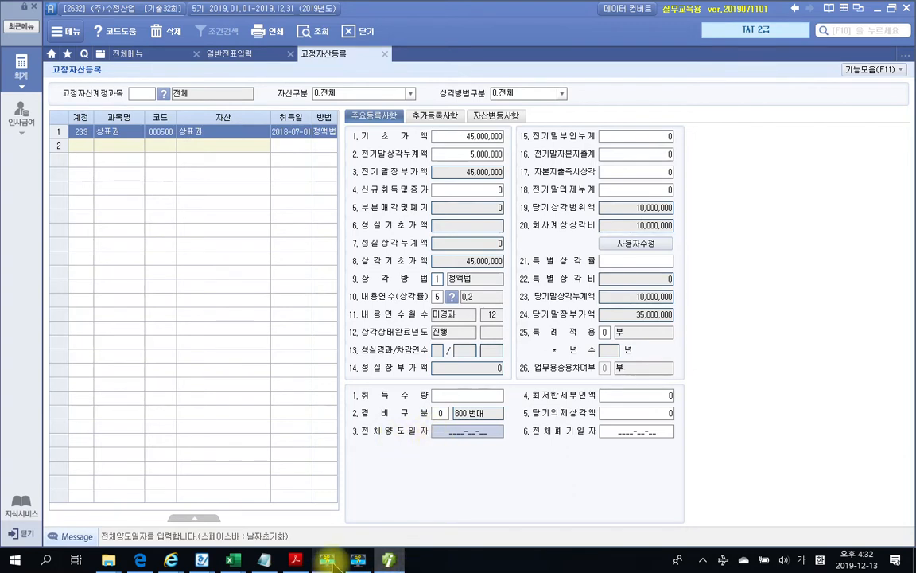
left_click(304, 566)
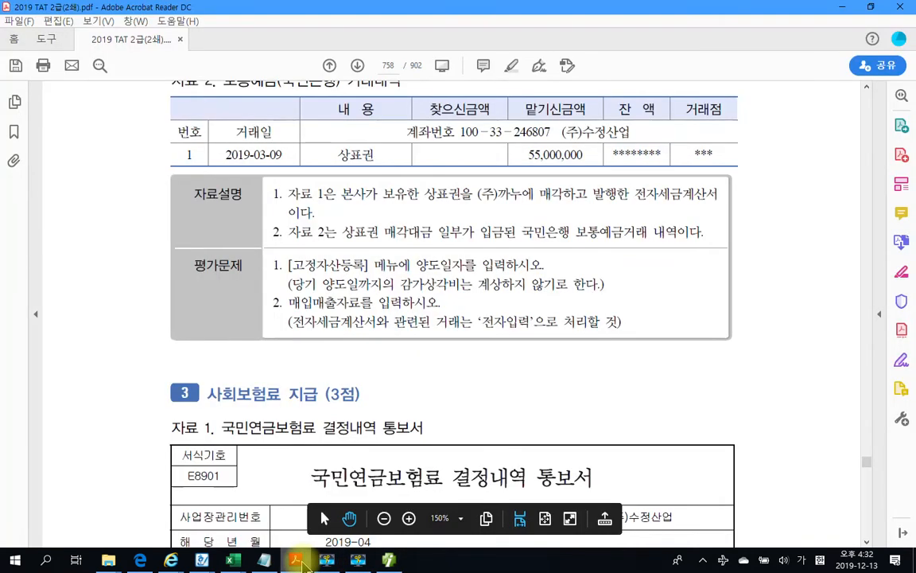
left_click(304, 565)
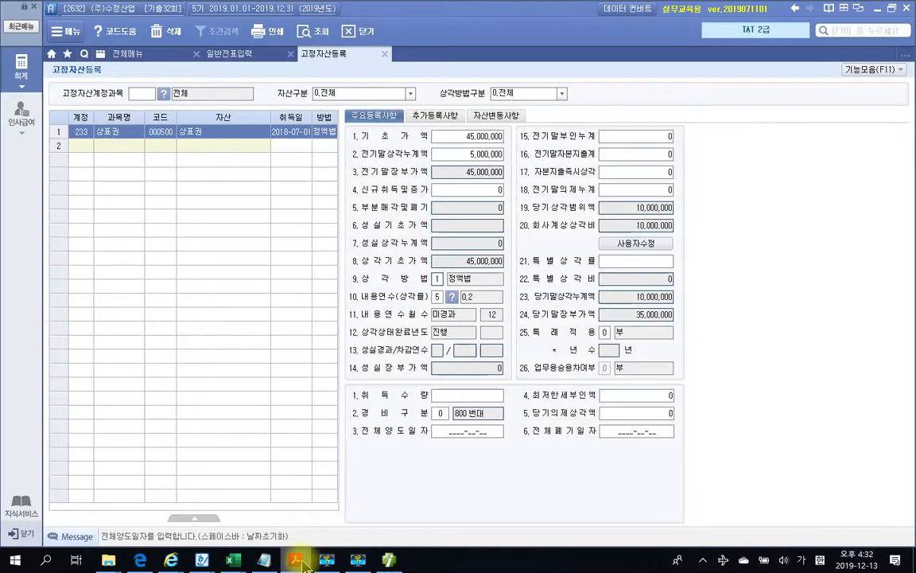
left_click(628, 369)
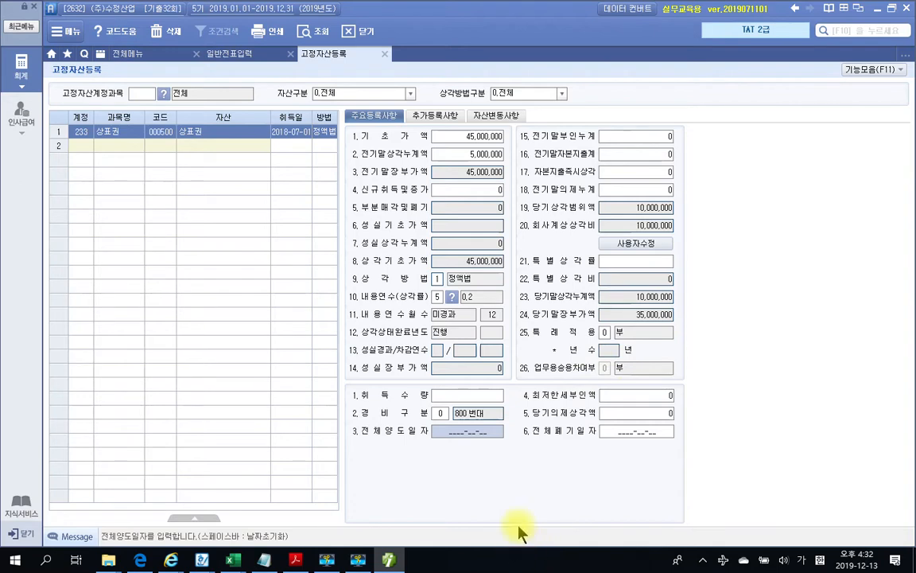
Enter 2019-03-09 as 전체양도일자 and change 회사계상상각비 from 2,500,000 to 0
type("20")
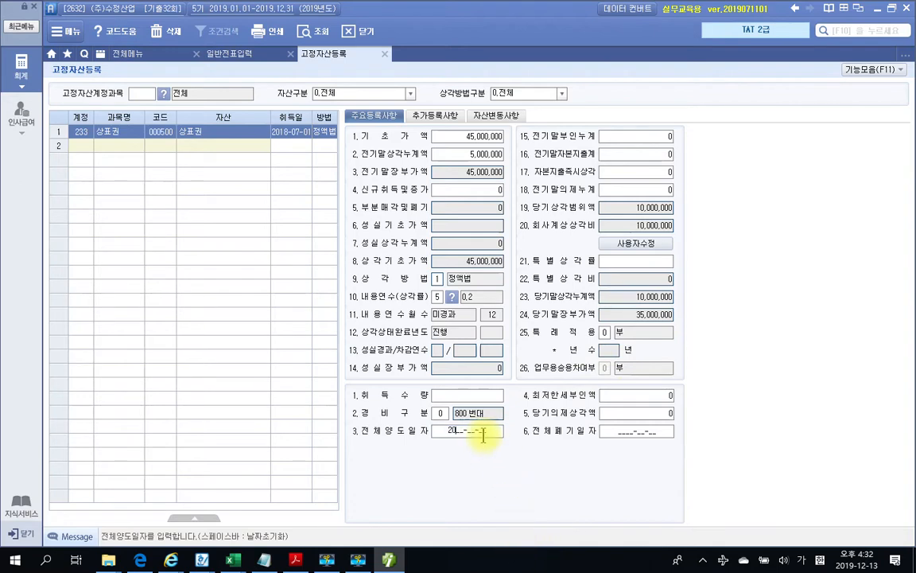
type("19-03-09")
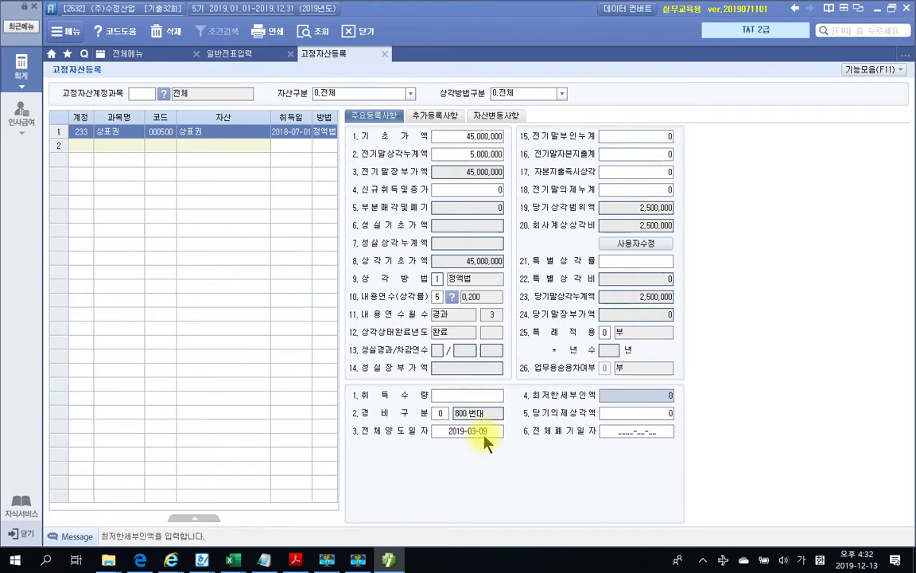
left_click(610, 225)
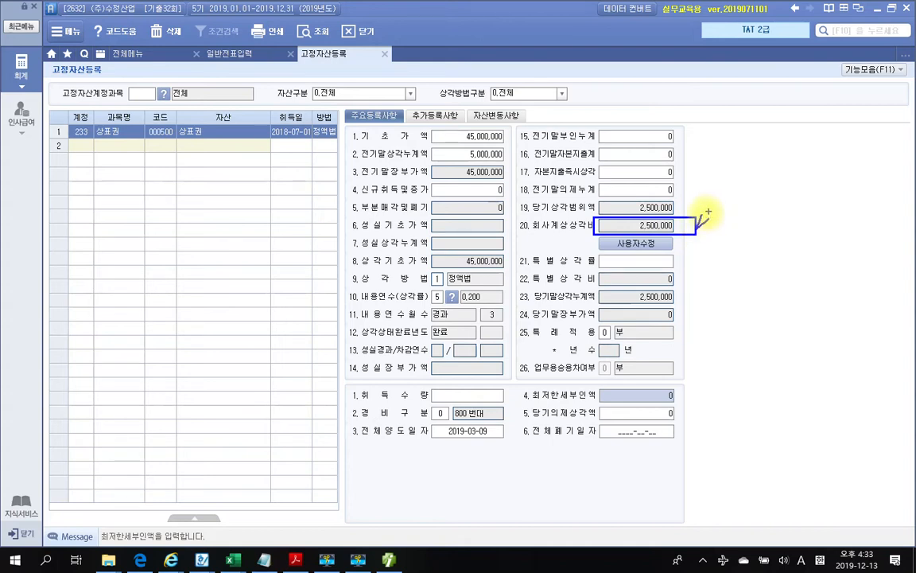
left_click(629, 245)
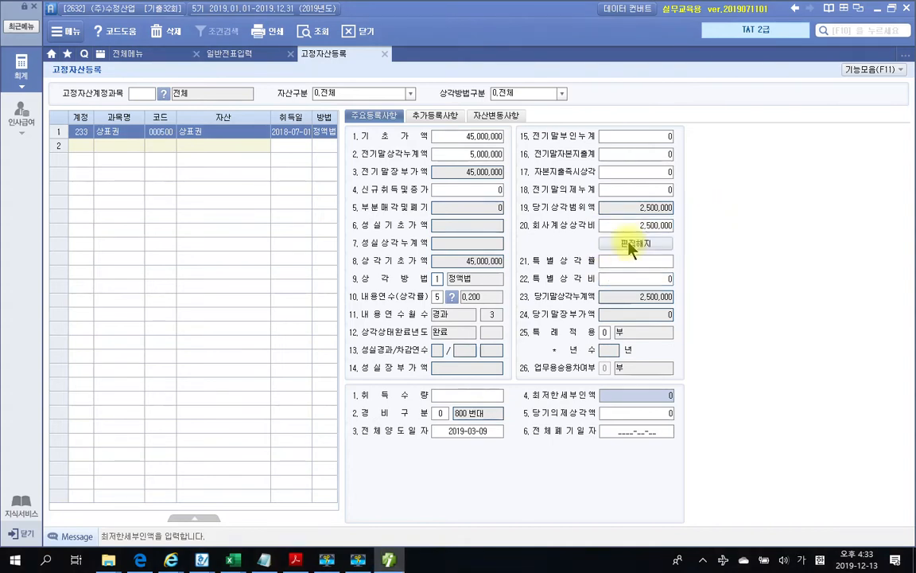
left_click(639, 229)
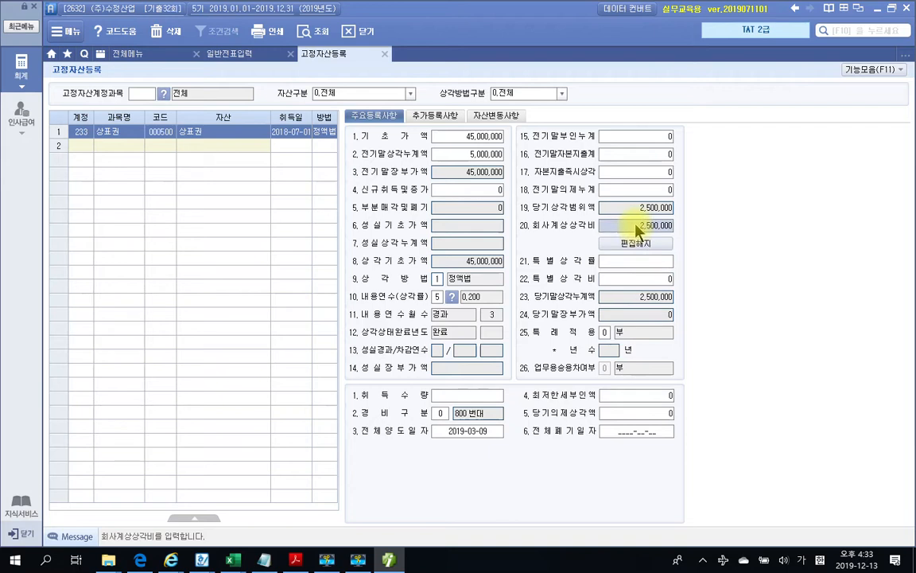
key("BackSpace")
key("Return")
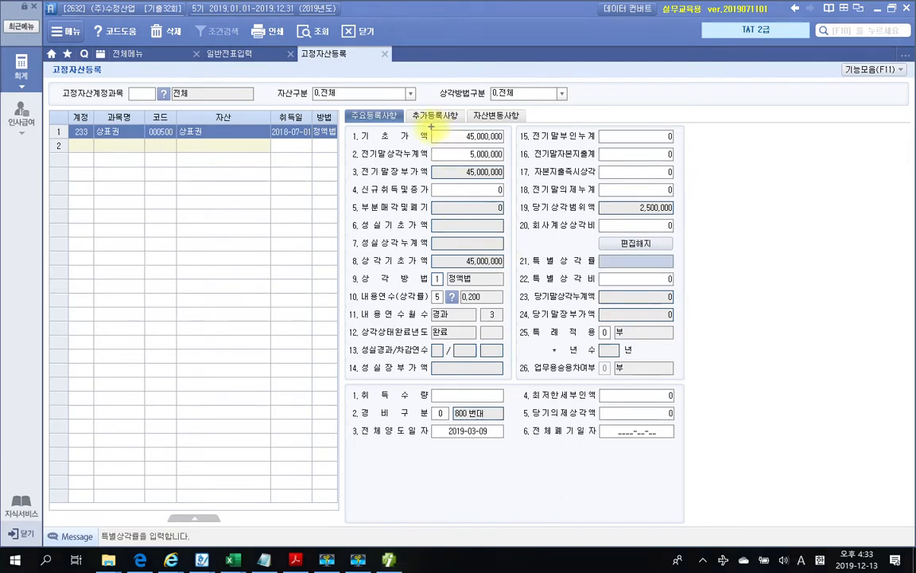
left_click_drag(340, 163, 520, 183)
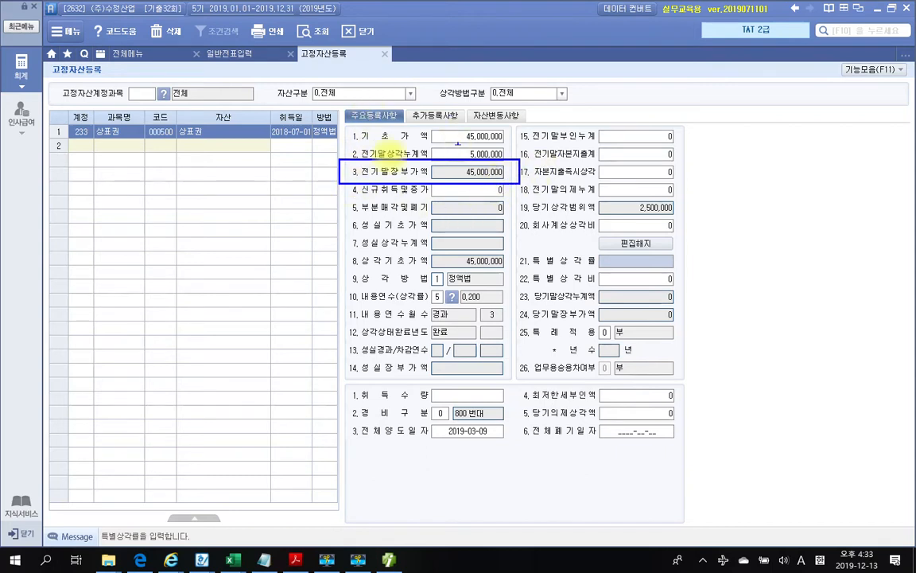
key("Escape")
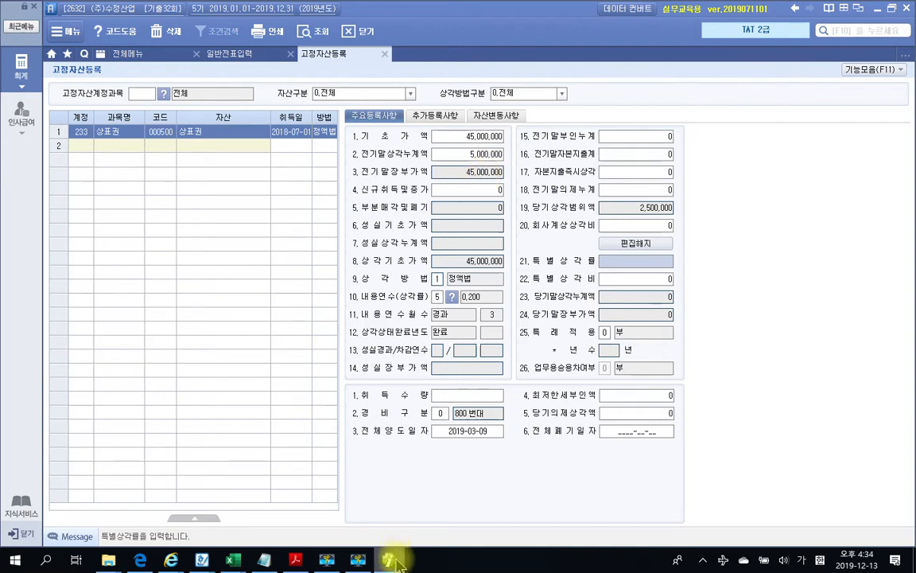
mouse_move(398, 564)
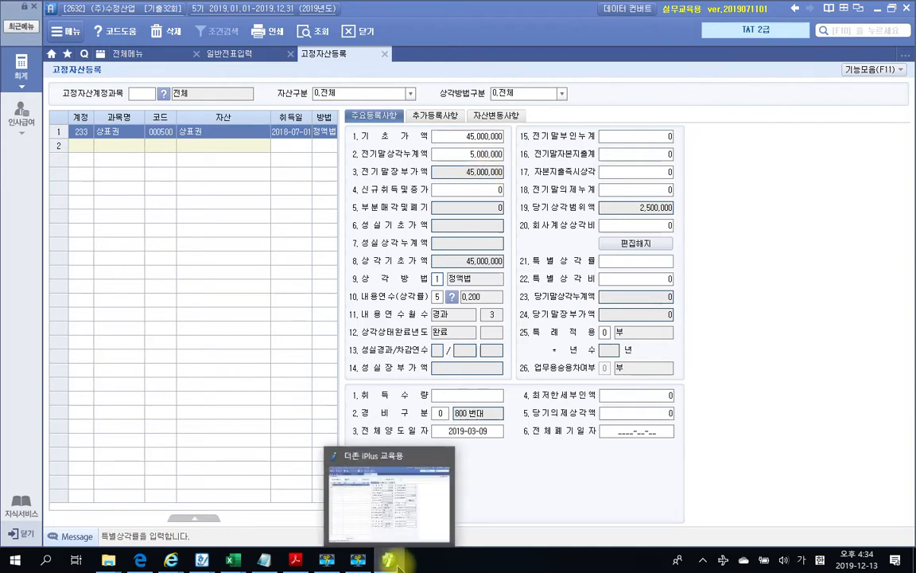
left_click(396, 561)
left_click(395, 560)
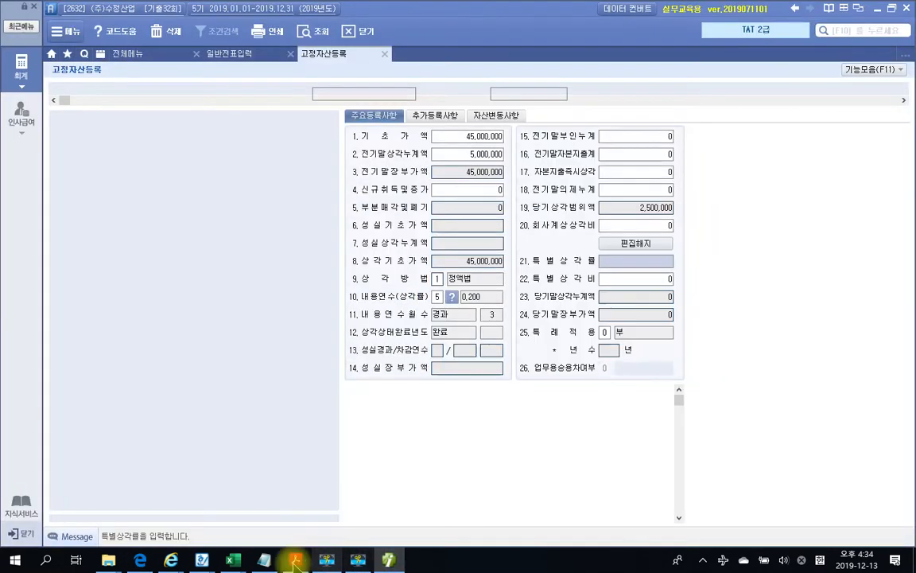
left_click(298, 561)
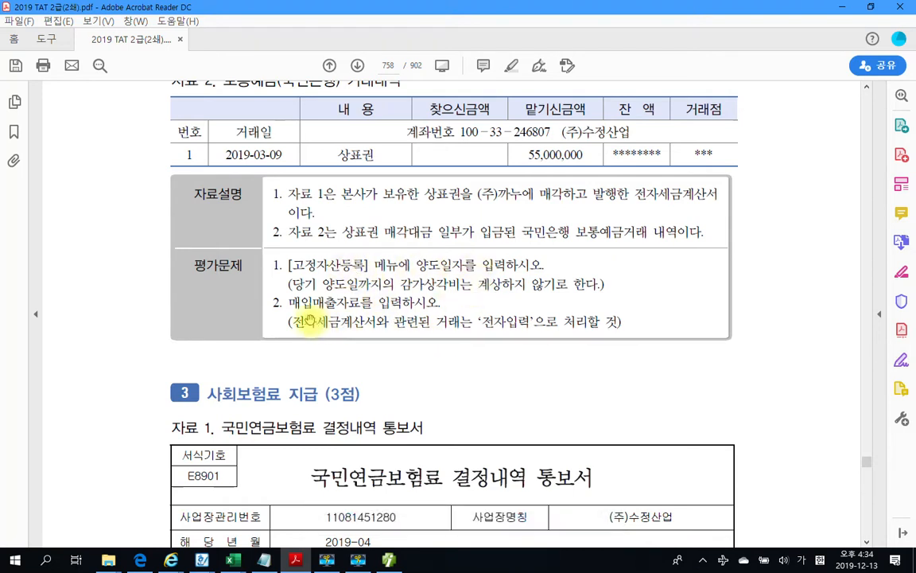
left_click_drag(310, 303, 433, 303)
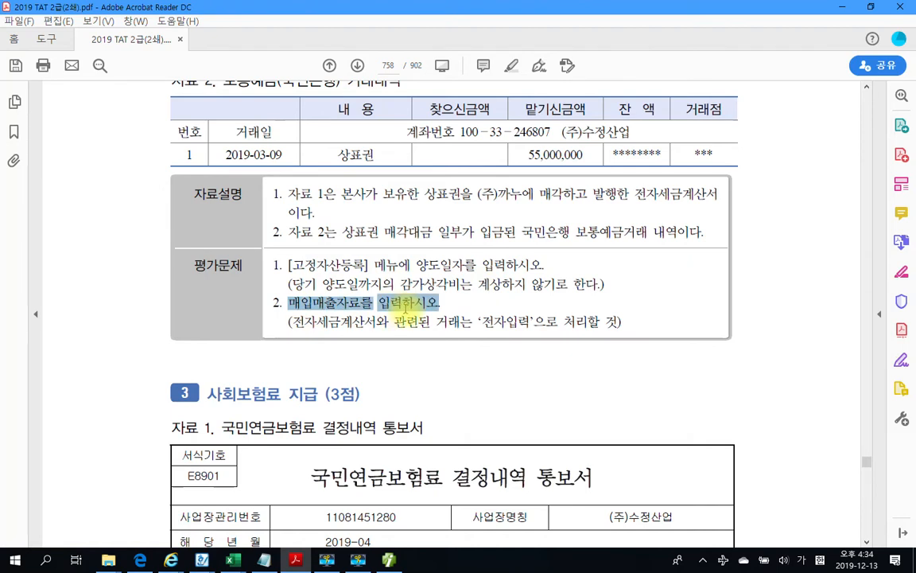
left_click(350, 328)
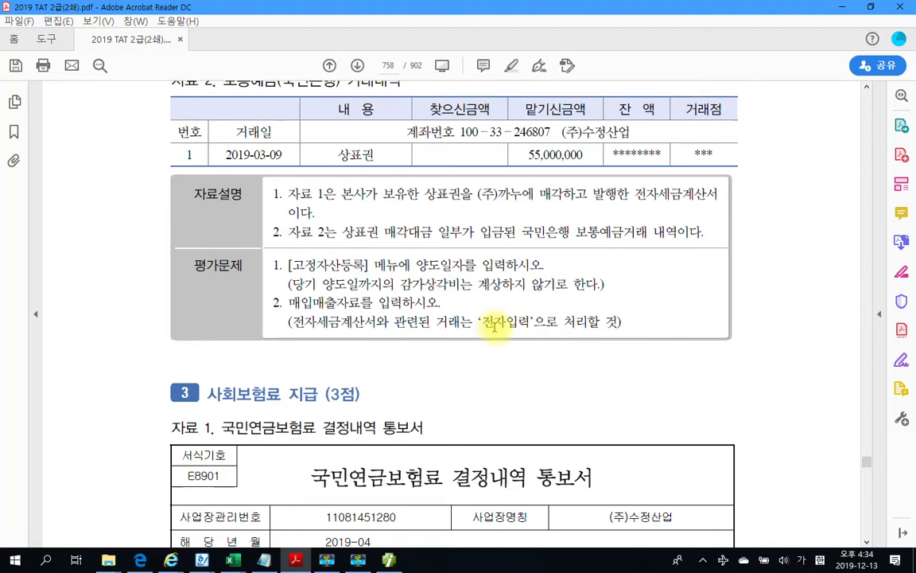
scroll(494, 326, "up", 10)
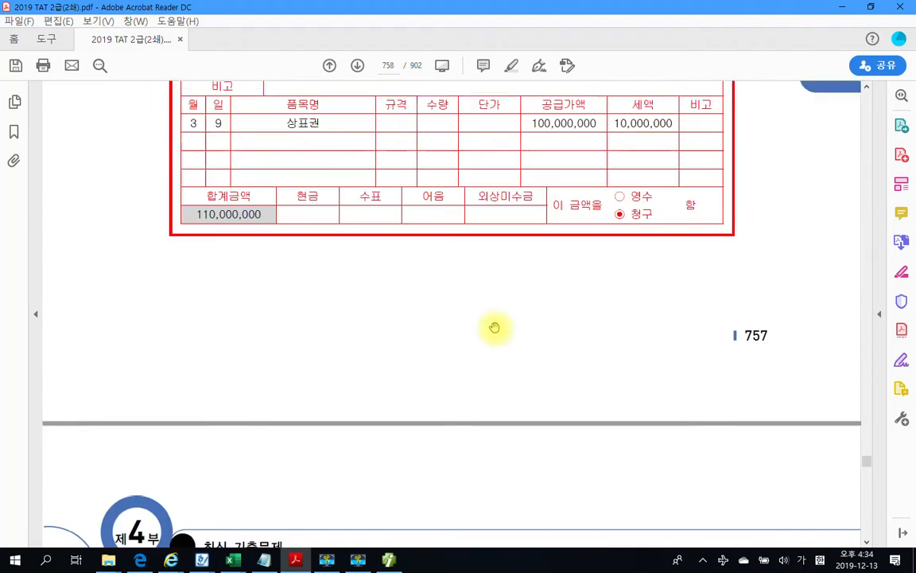
scroll(494, 327, "up", 2)
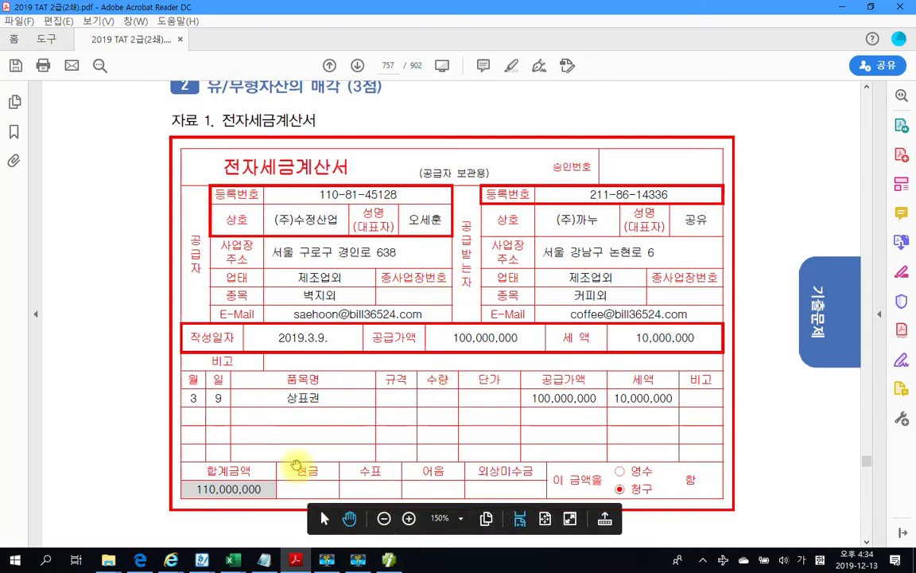
left_click(389, 560)
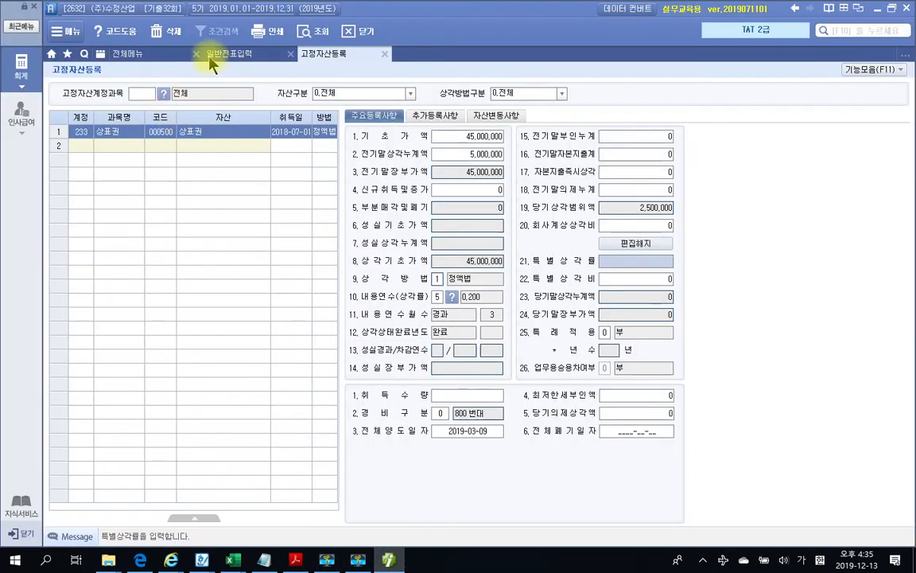
Start a 매입매출전표입력 entry dated 03/09 with tax type 11 과세
left_click(124, 52)
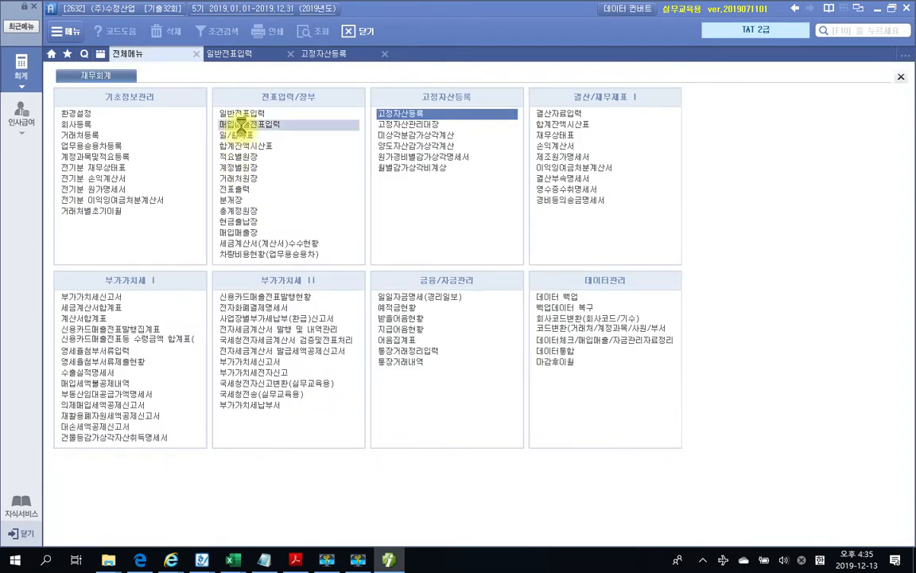
left_click(241, 125)
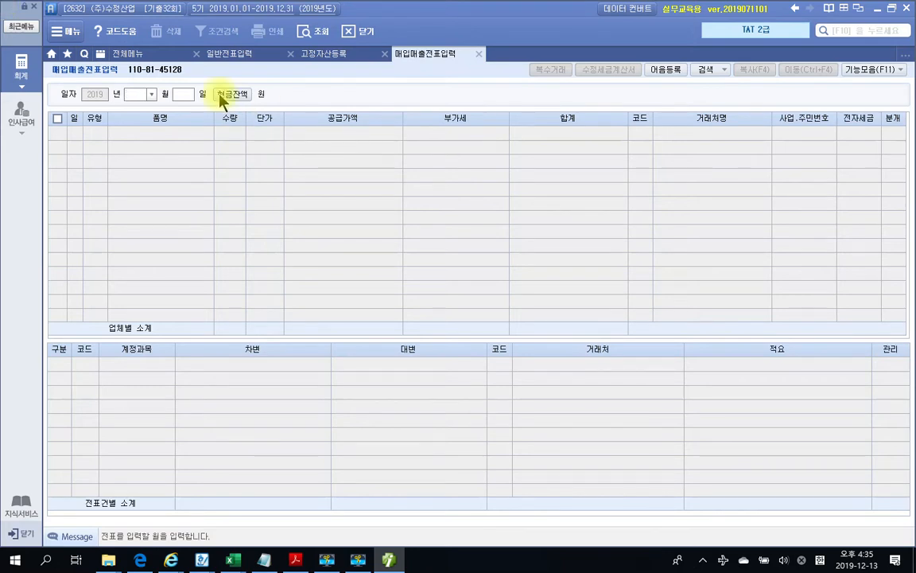
type("3")
key("Return")
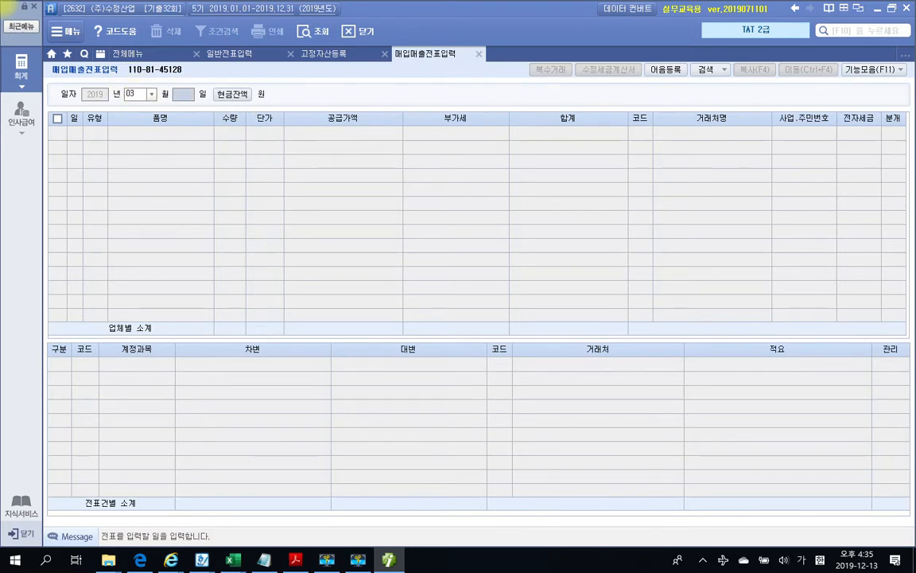
type("9")
key("Return")
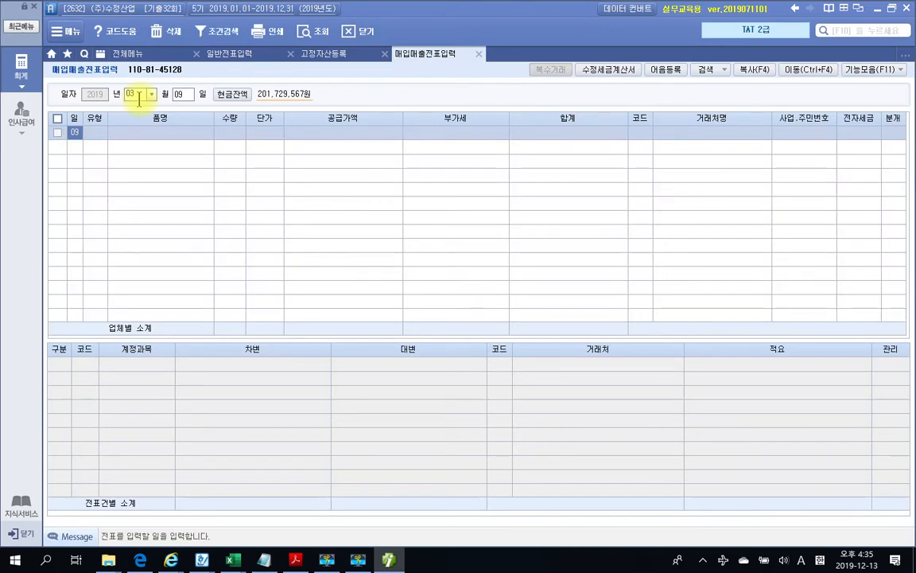
key("Return")
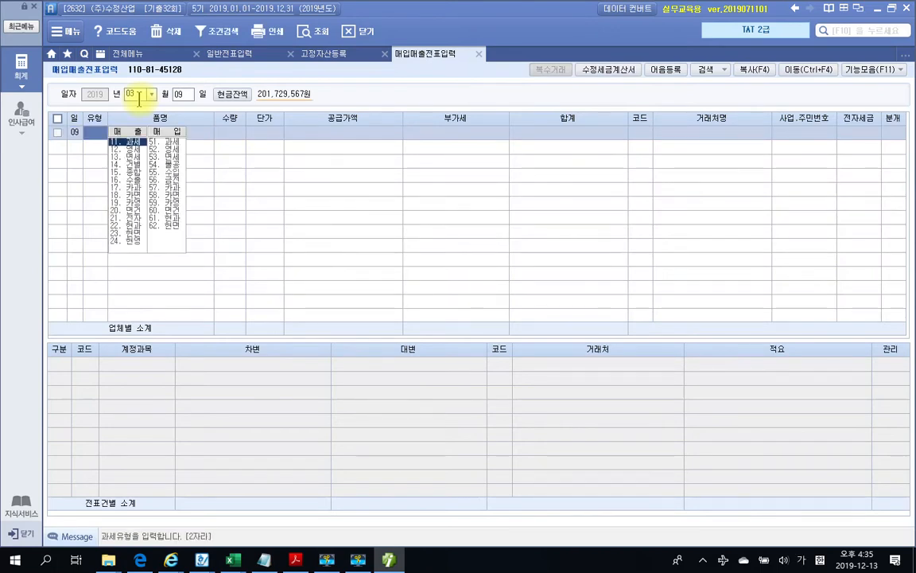
type("11")
key("Return")
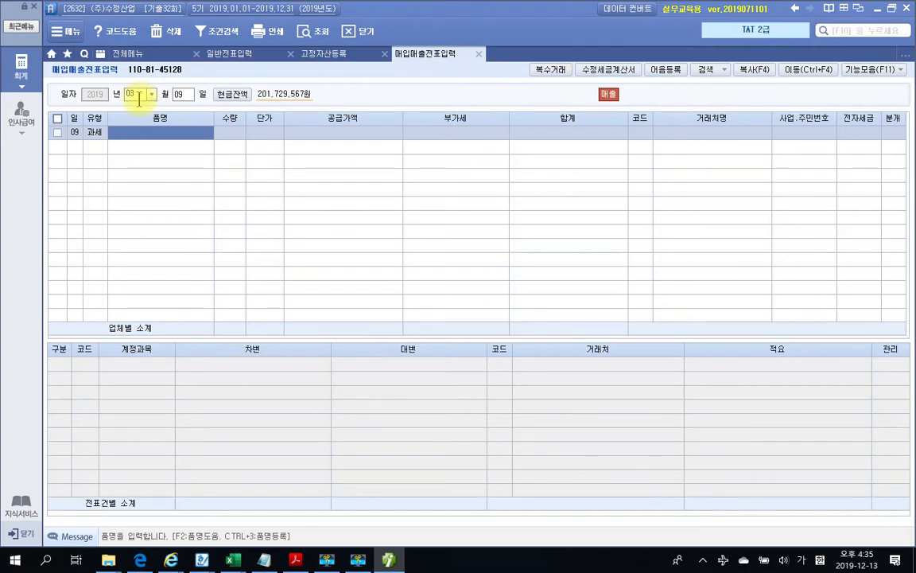
Enter item 상표권, supply 100,000,000, customer (주)까뉴, and 전자세금 1 전자입력
type("상표권")
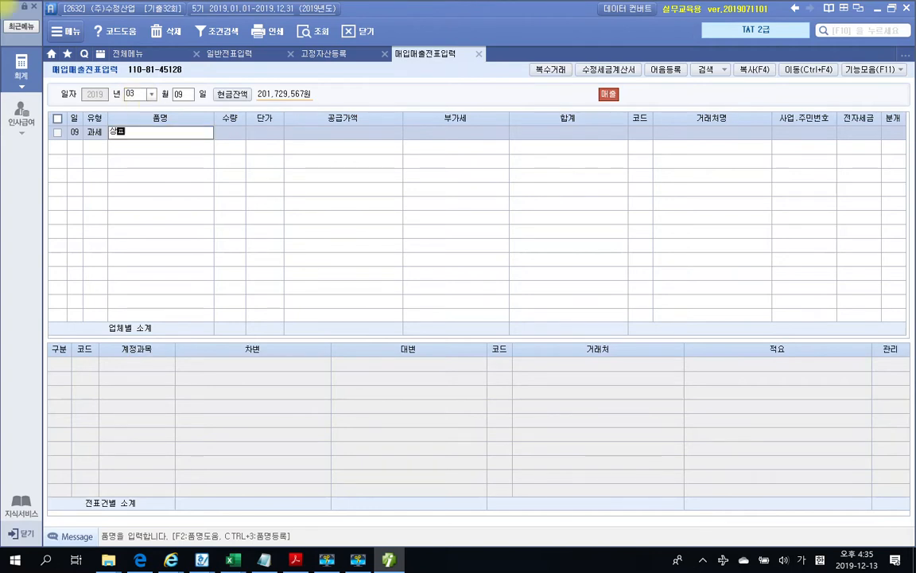
key("Return")
key("Return")
key("Return")
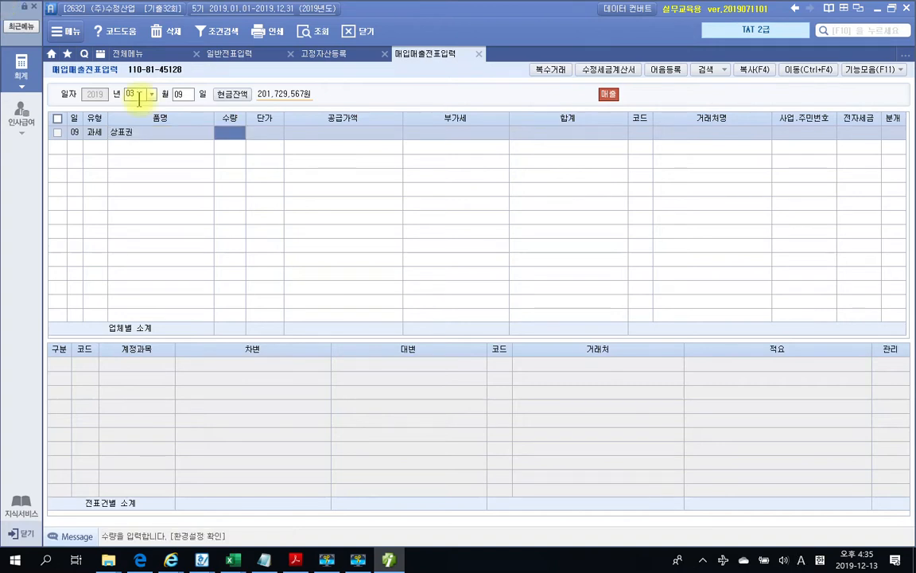
type("100000000")
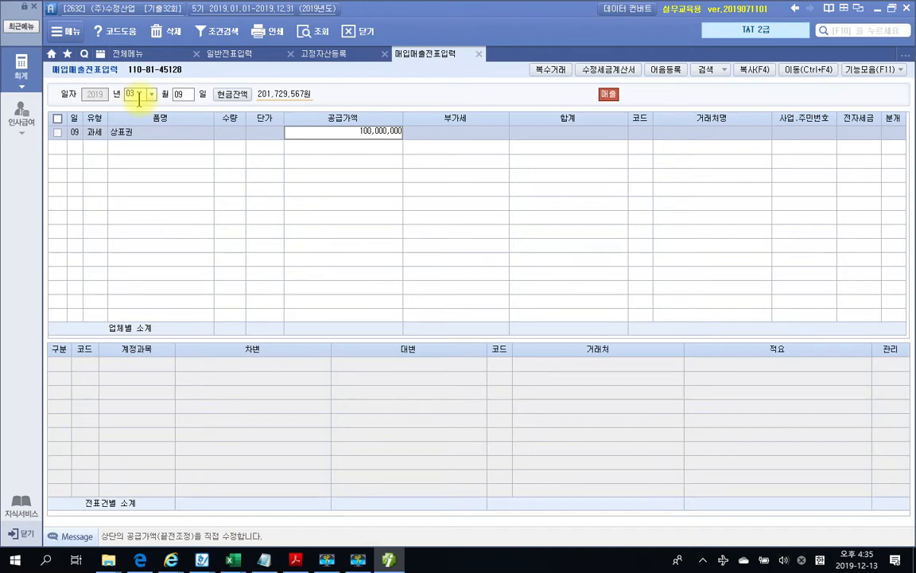
key("Return")
key("Return")
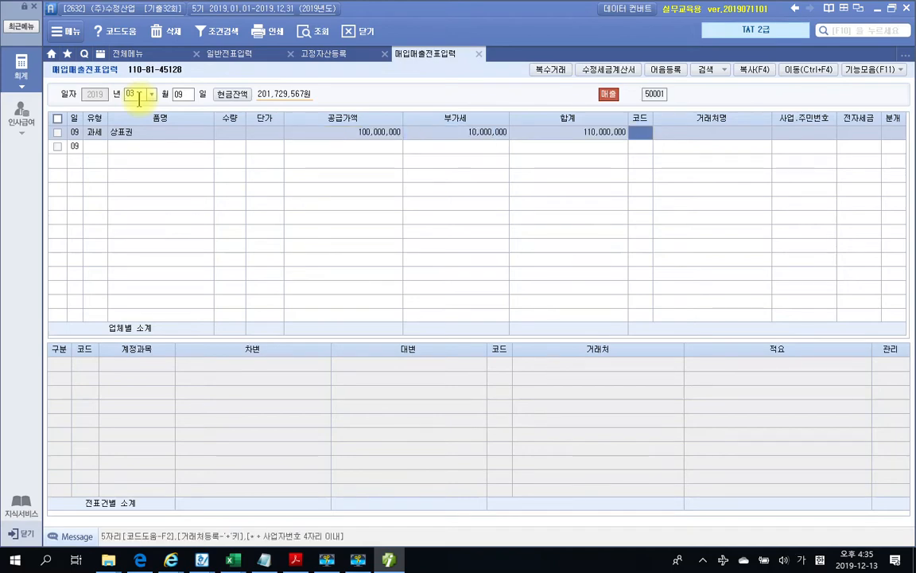
left_click(294, 559)
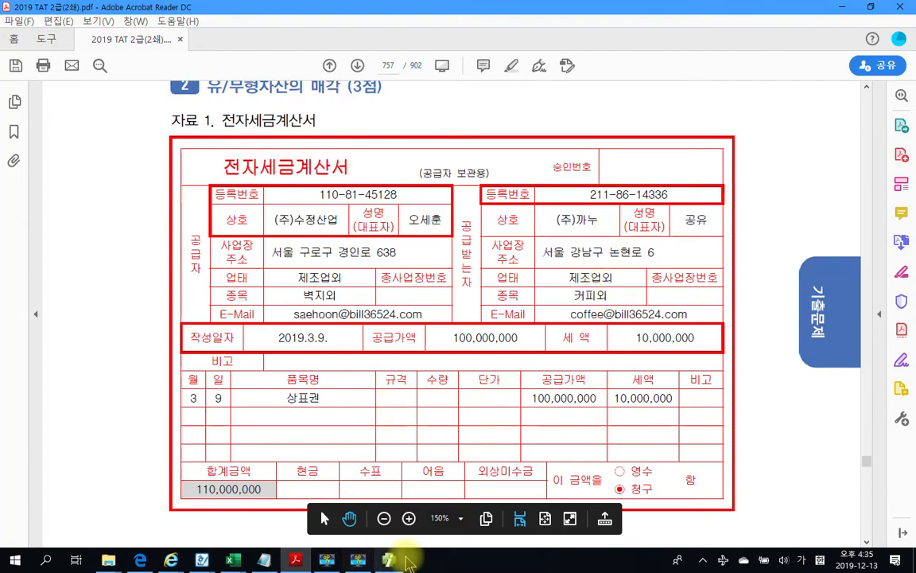
left_click(398, 559)
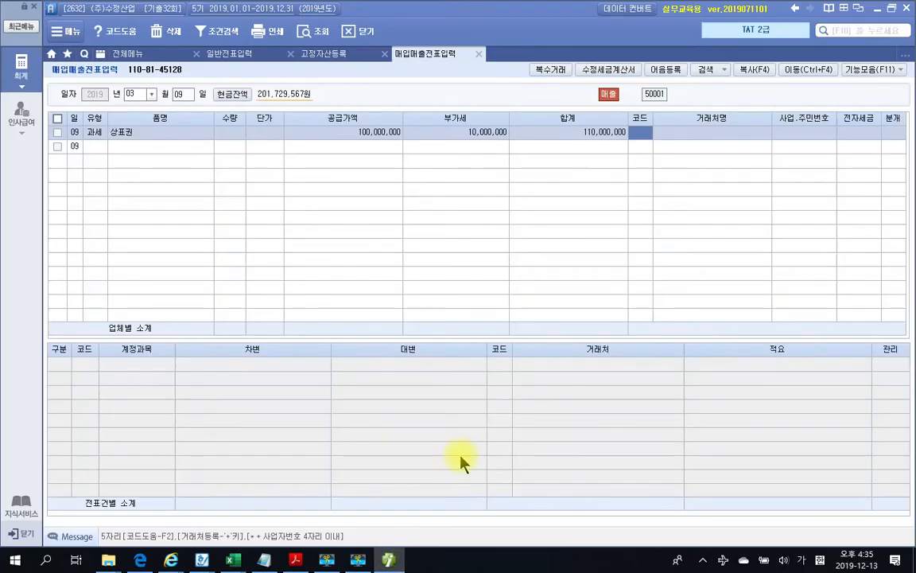
type("까뉴")
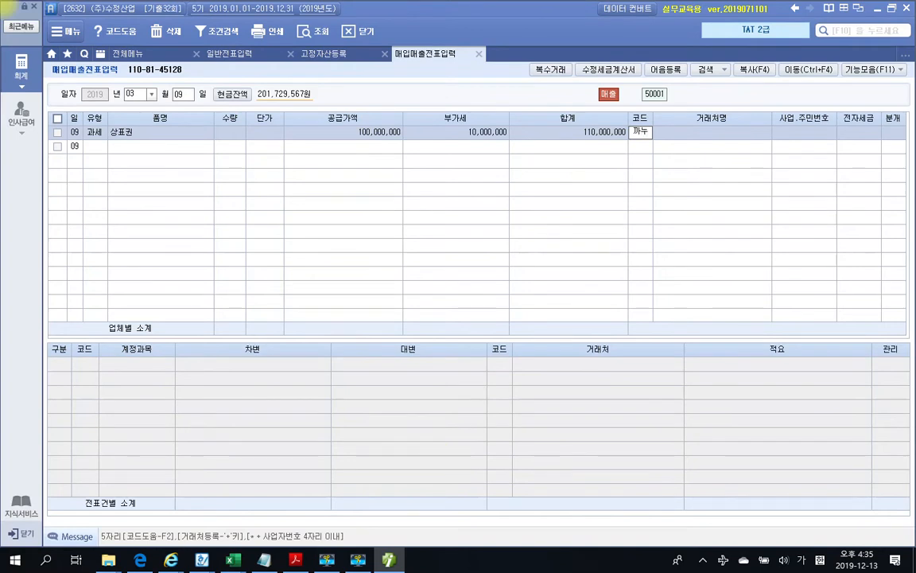
key("Return")
key("Return")
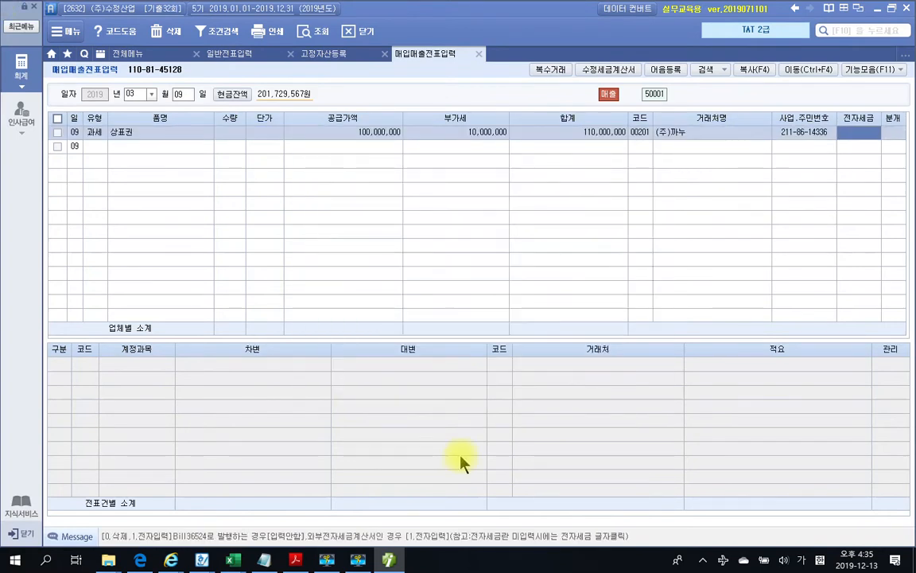
type("1")
key("Return")
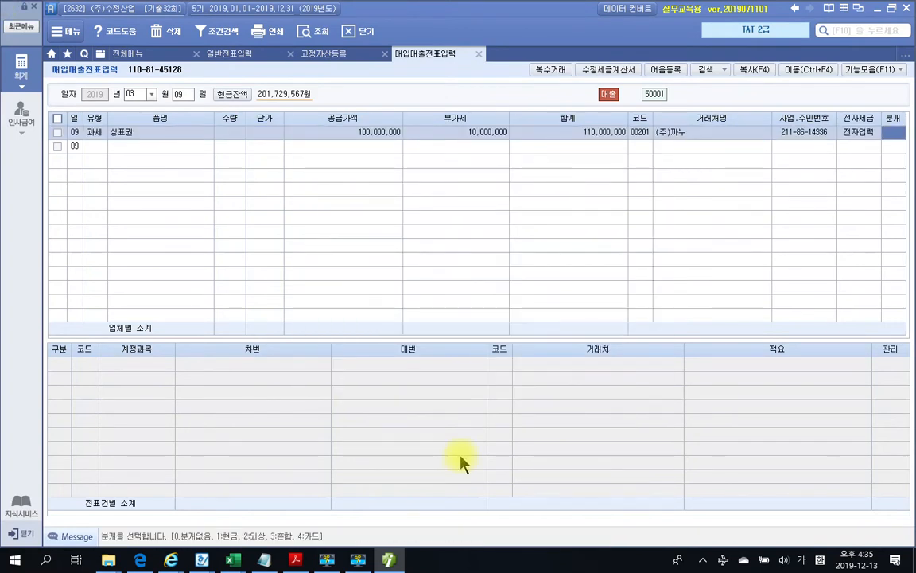
Choose 3 혼합 and change the sales line to a 45,000,000 credit on 233 상표권
type("3")
key("Return")
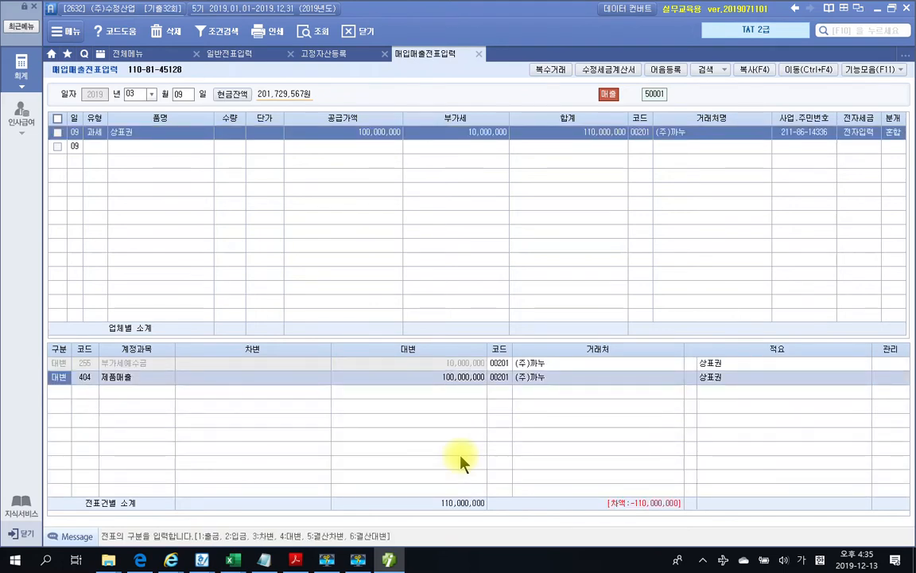
key("Return")
type("상표")
key("Return")
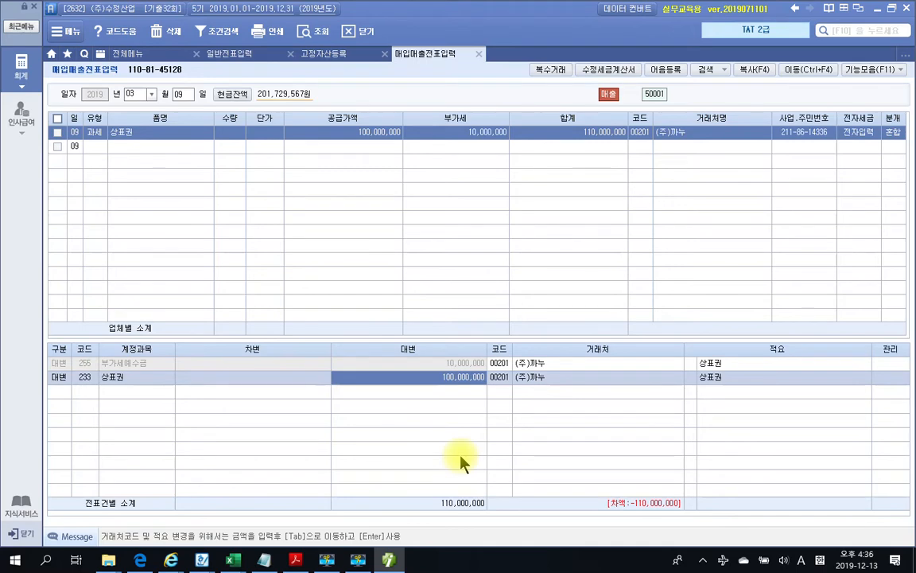
left_click(337, 60)
left_click(410, 53)
left_click(420, 383)
type("45000000")
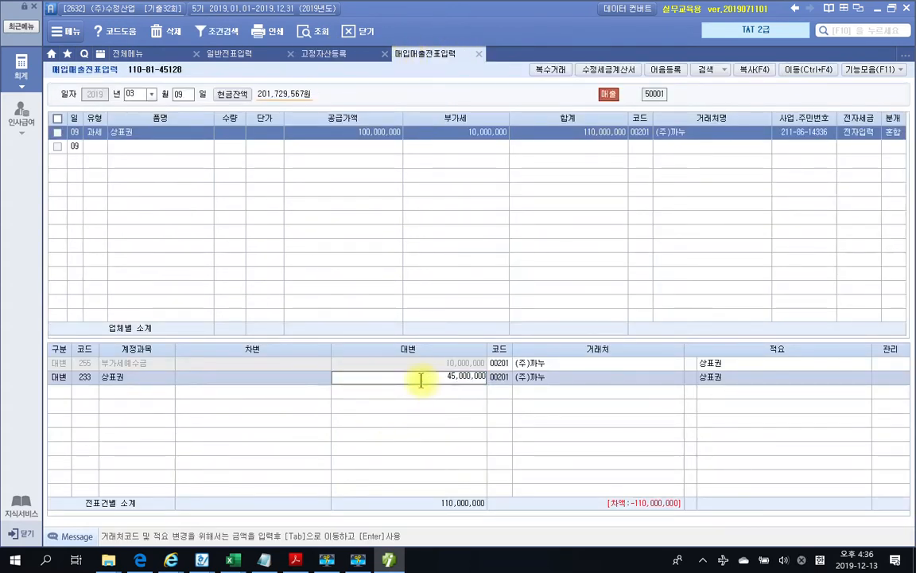
key("Return")
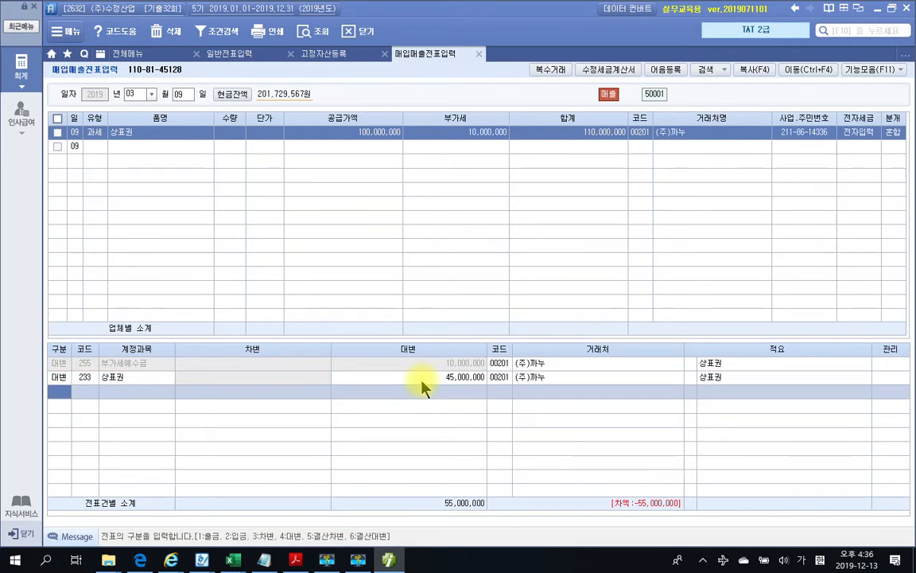
Add a 55,000,000 debit line to 103 보통예금
key("3")
type("103")
key("Return")
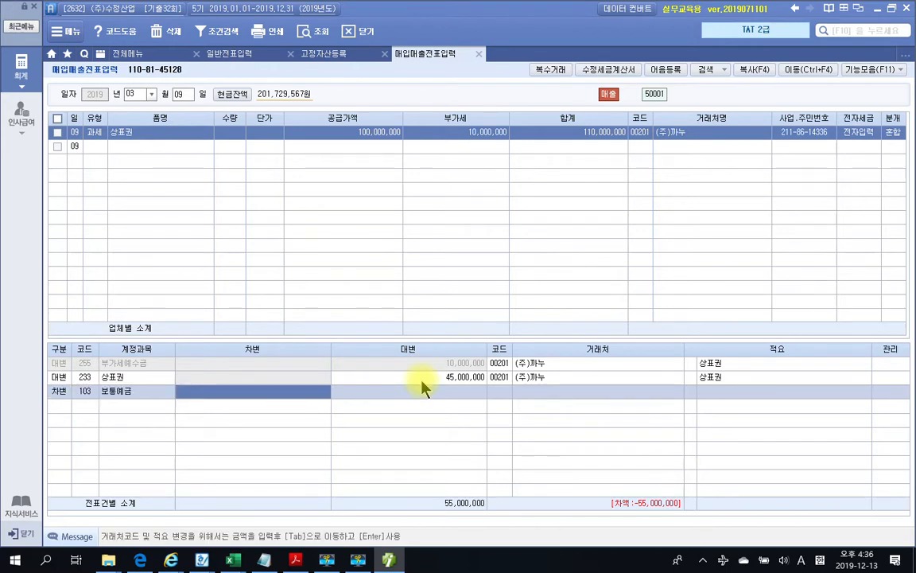
type("55000000")
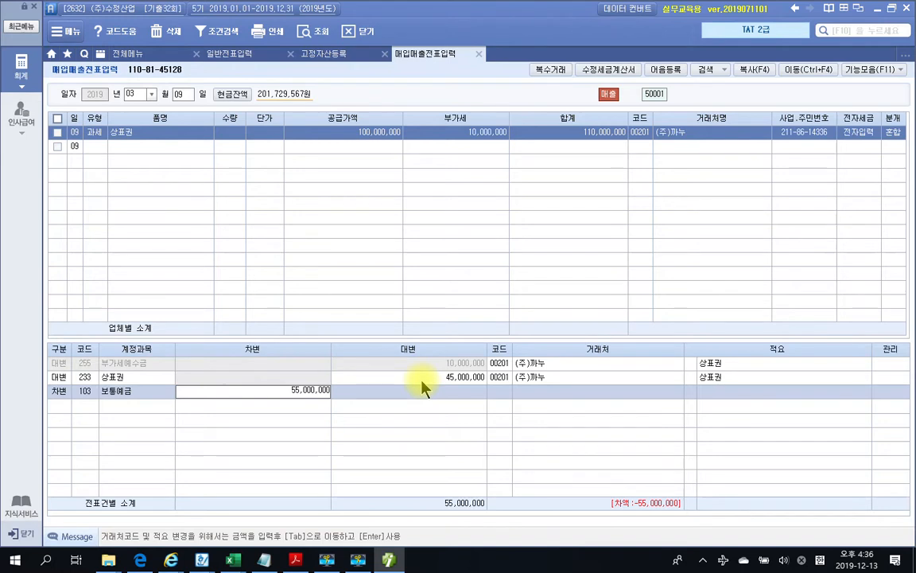
key("Return")
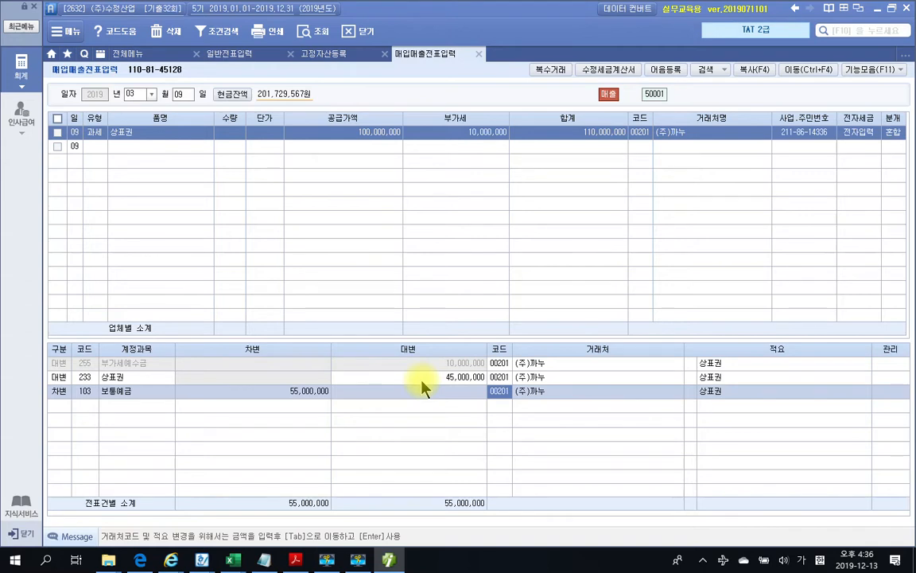
Set 98001 국민은행 as the partner on the 보통예금 debit line
type("국민")
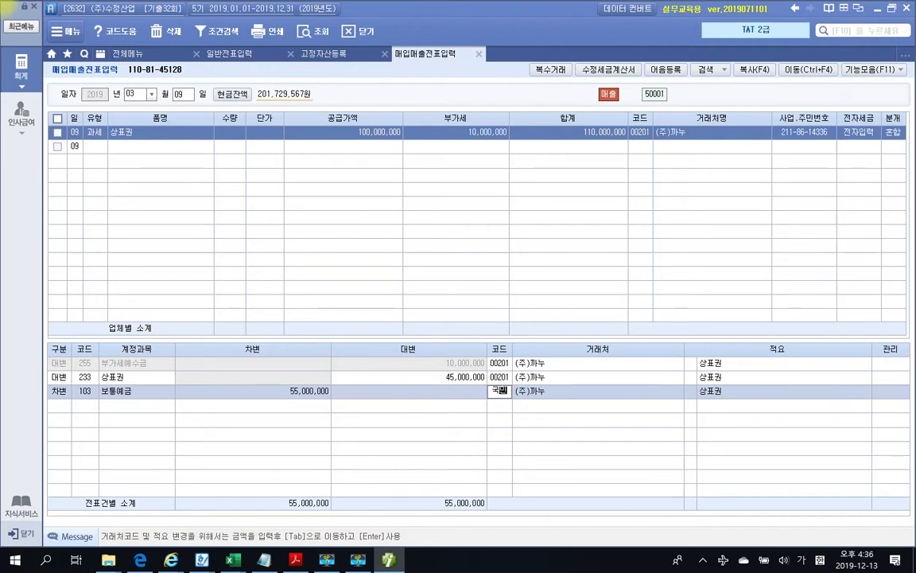
key("Return")
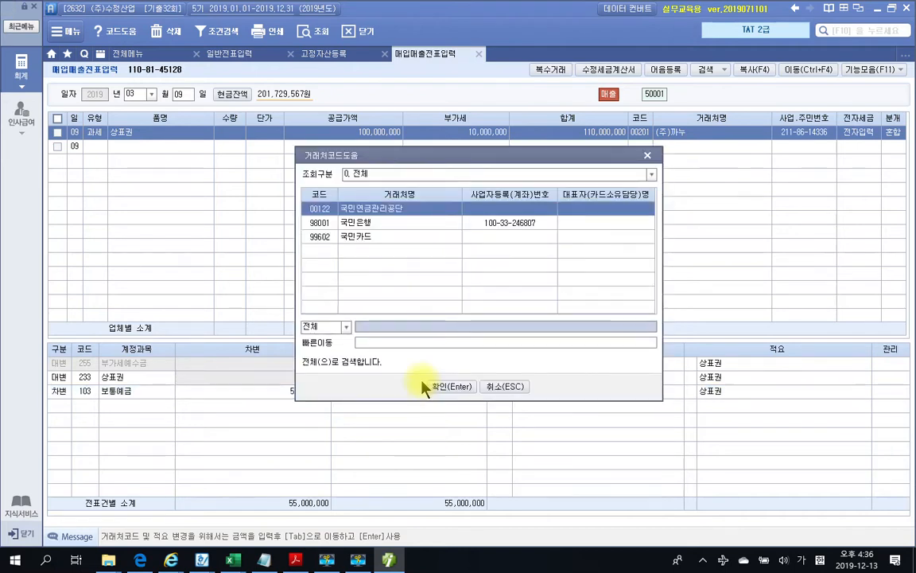
key("Down")
left_click(423, 385)
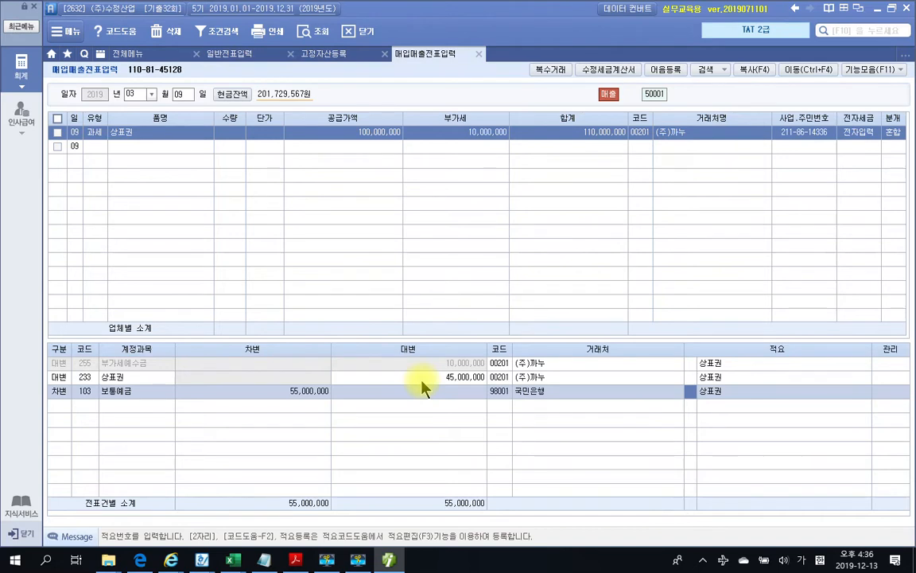
key("Return")
key("Return")
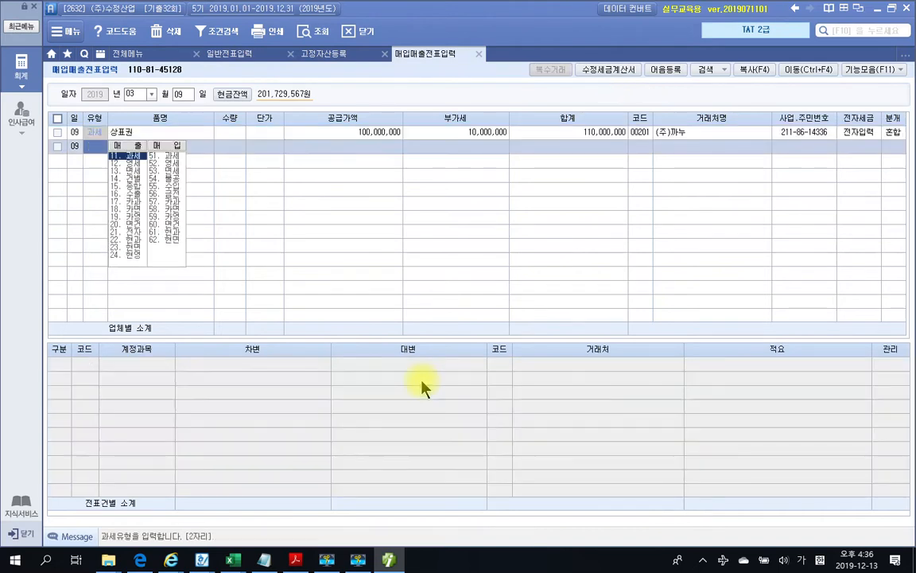
Start a fourth journal line with 구분 3 차변
left_click(894, 133)
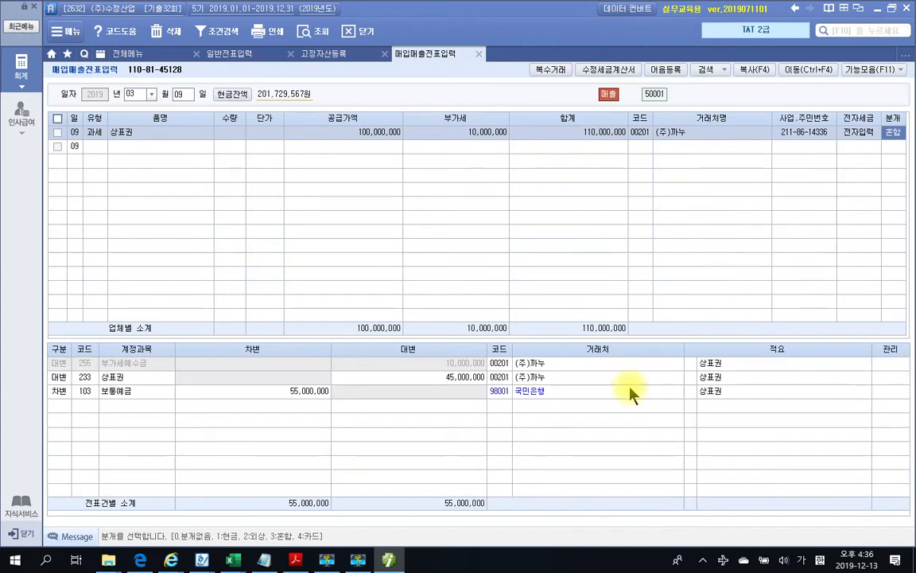
left_click(70, 407)
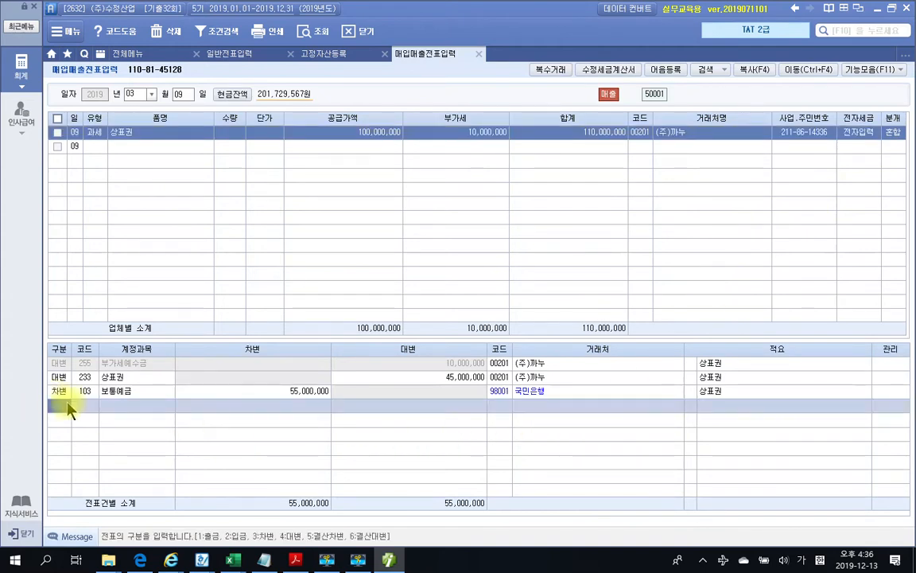
left_click(266, 391)
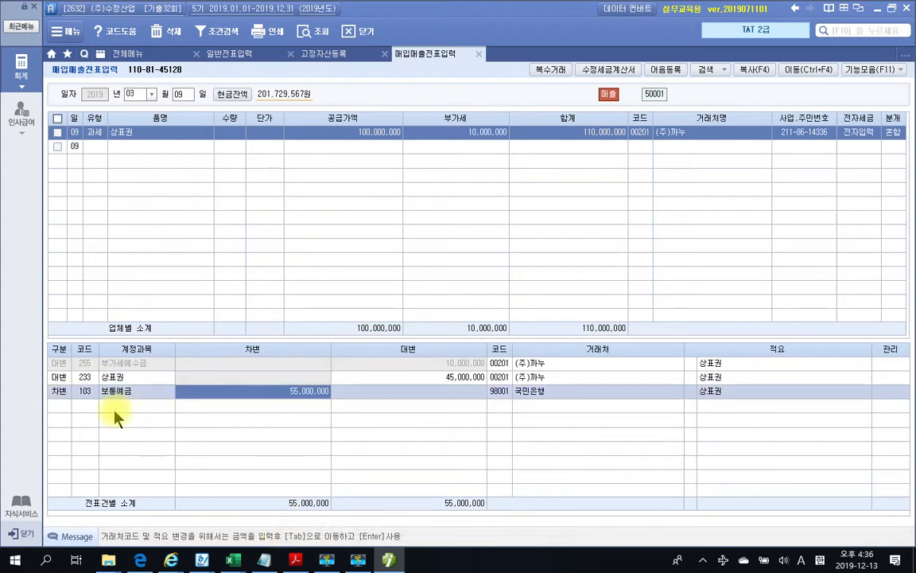
left_click(69, 407)
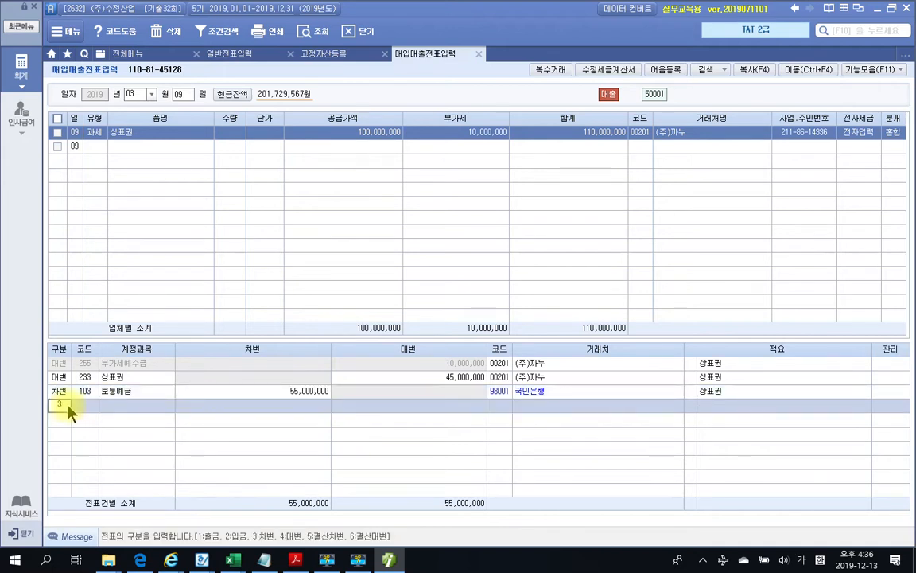
key("3")
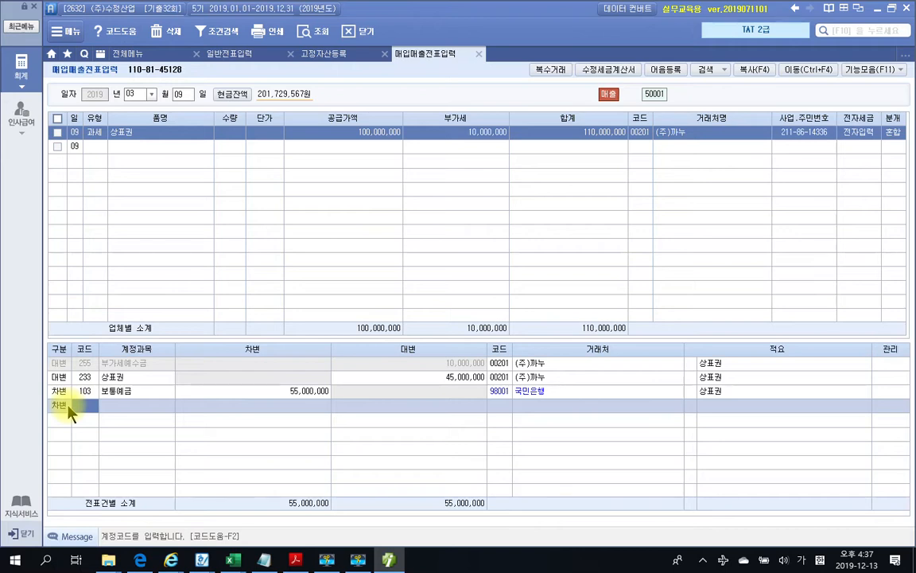
Debit 120 미수금 55,000,000 for (주)까뉴 and open a new journal row
type("미수")
key("Return")
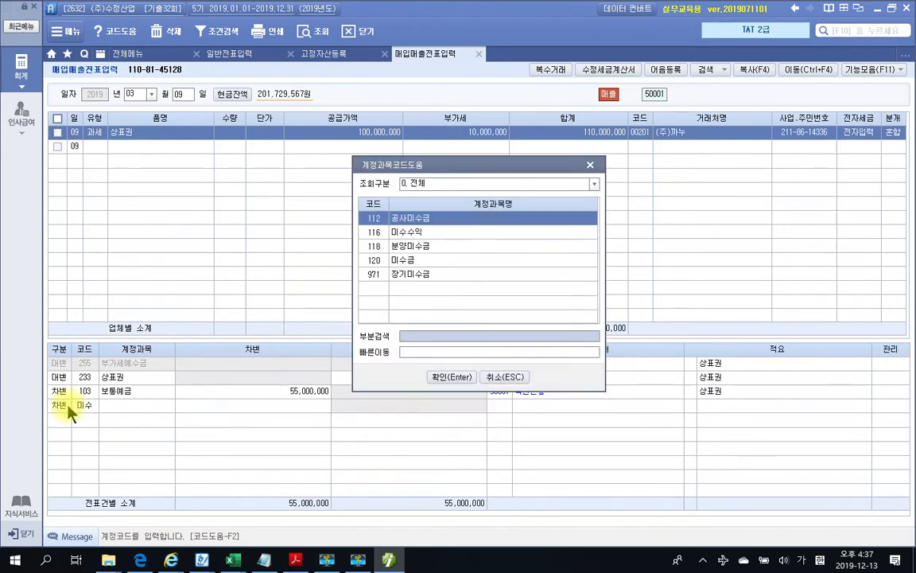
key("Down")
key("Down")
key("Down")
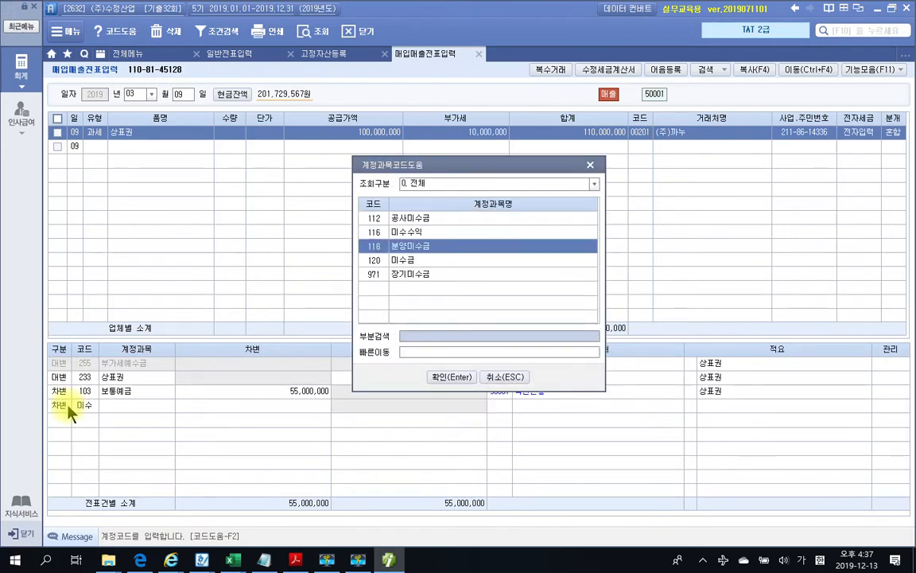
key("Return")
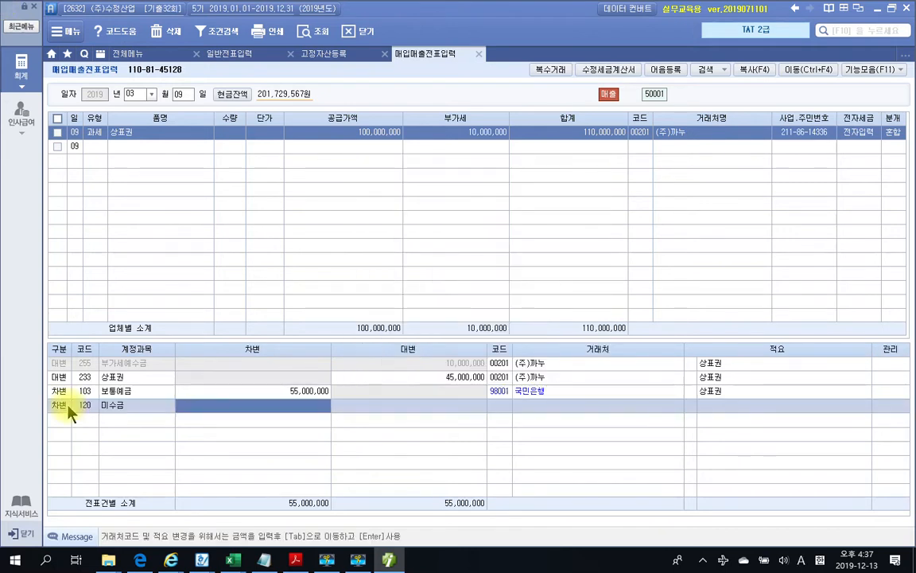
type("55000000")
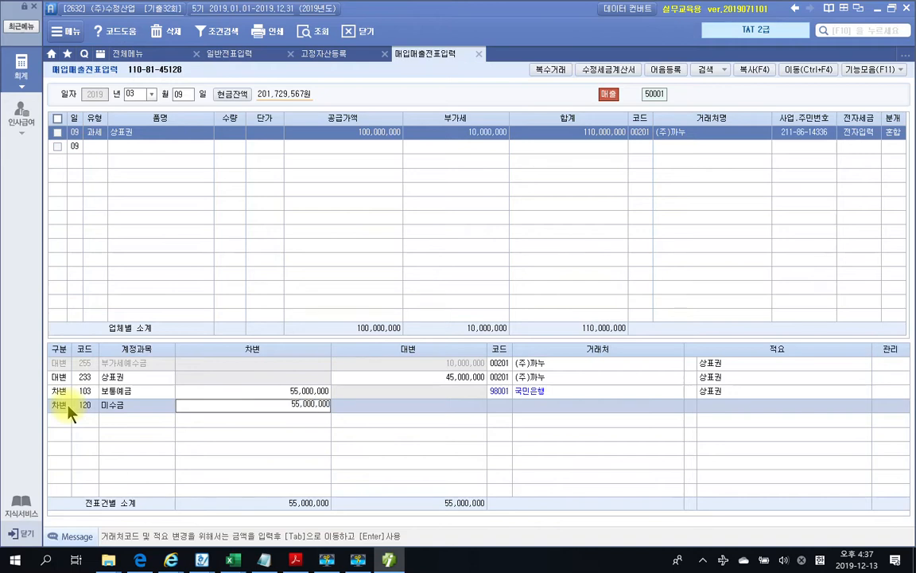
key("Return")
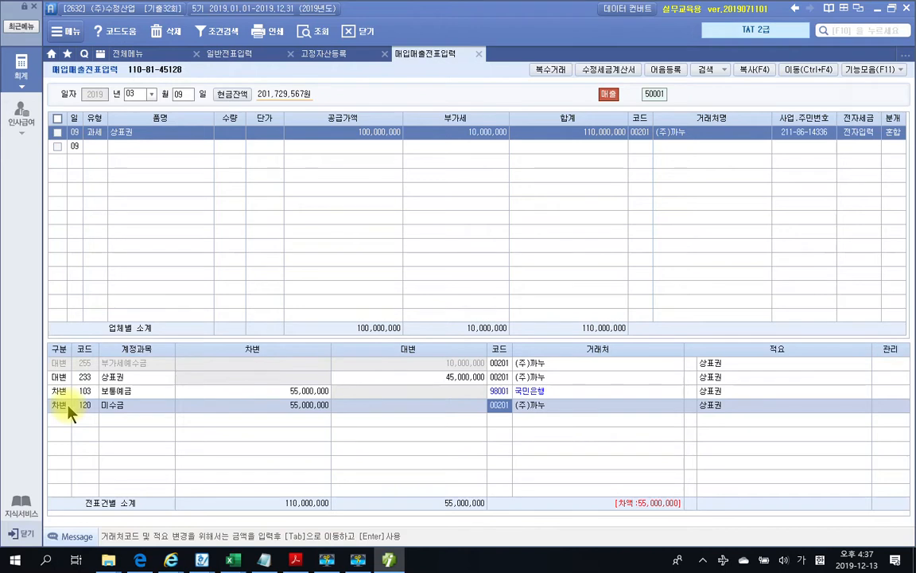
key("Return")
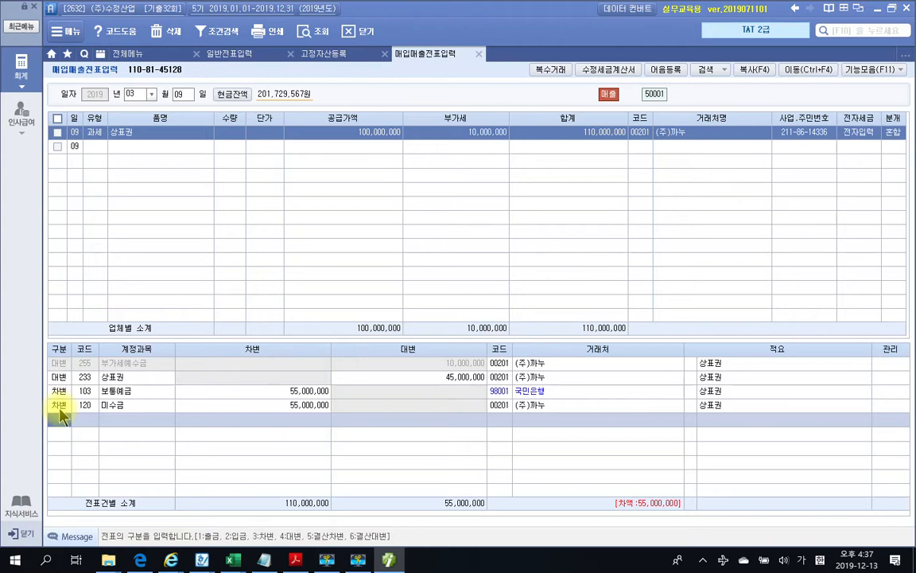
Credit 923 무형자산처분이익 55,000,000, balancing debits and credits at 110,000,000
type("5")
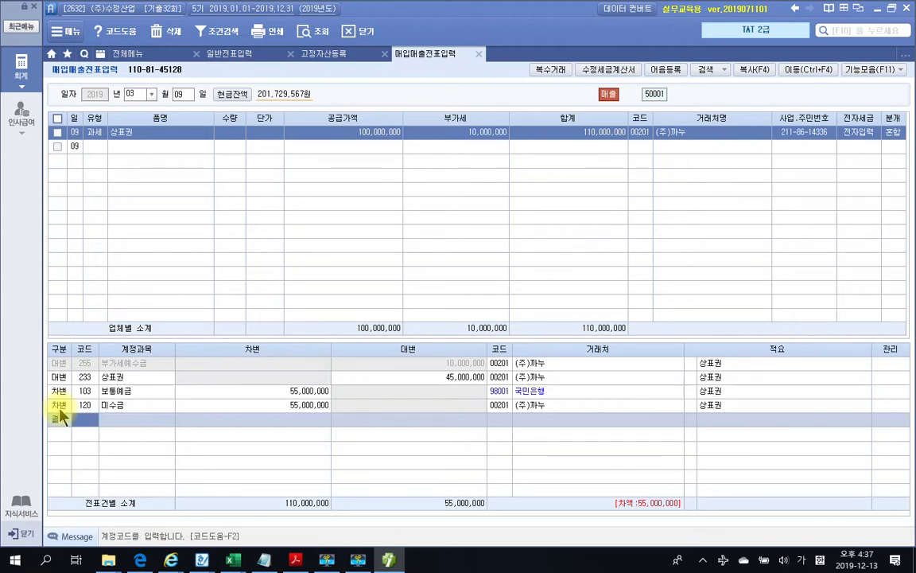
left_click(65, 421)
type("4")
type("무형")
key("Return")
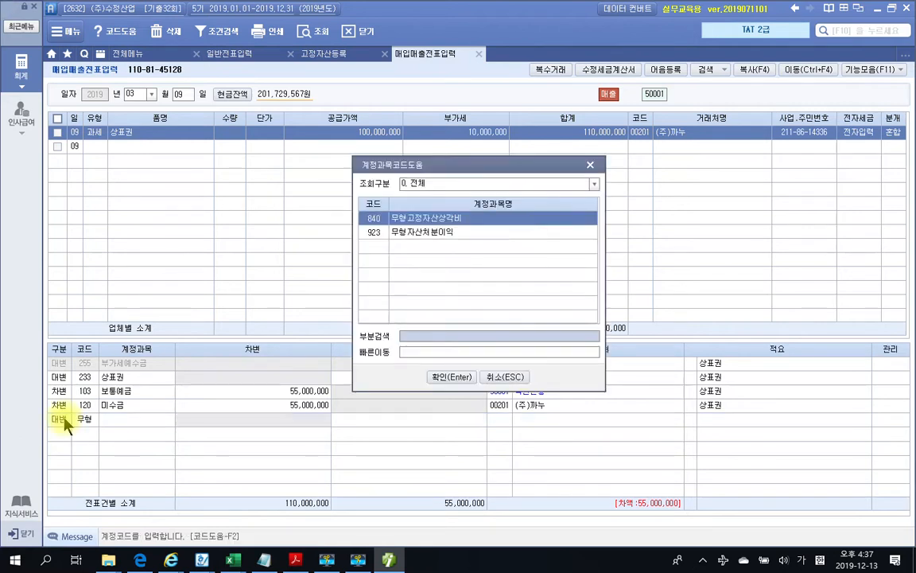
key("Down")
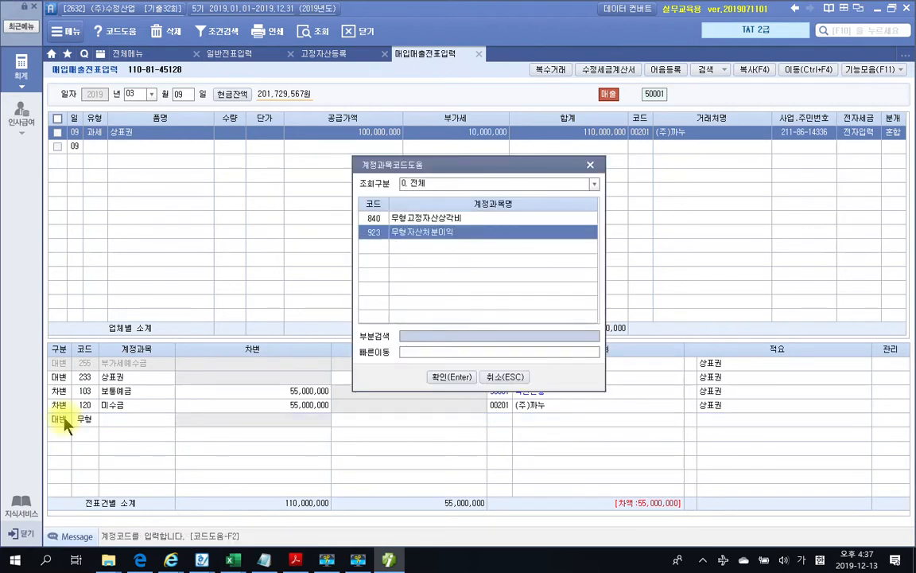
key("Return")
type("55000000")
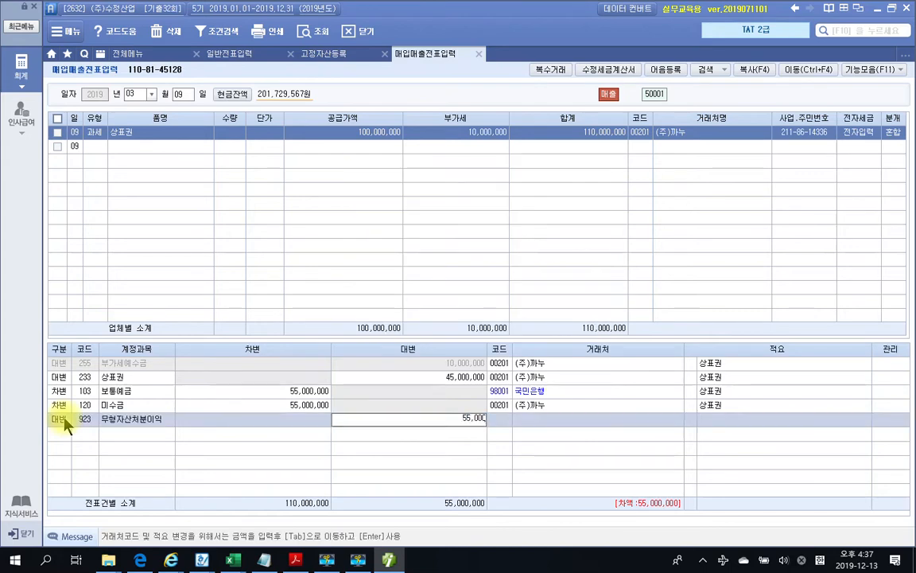
key("Return")
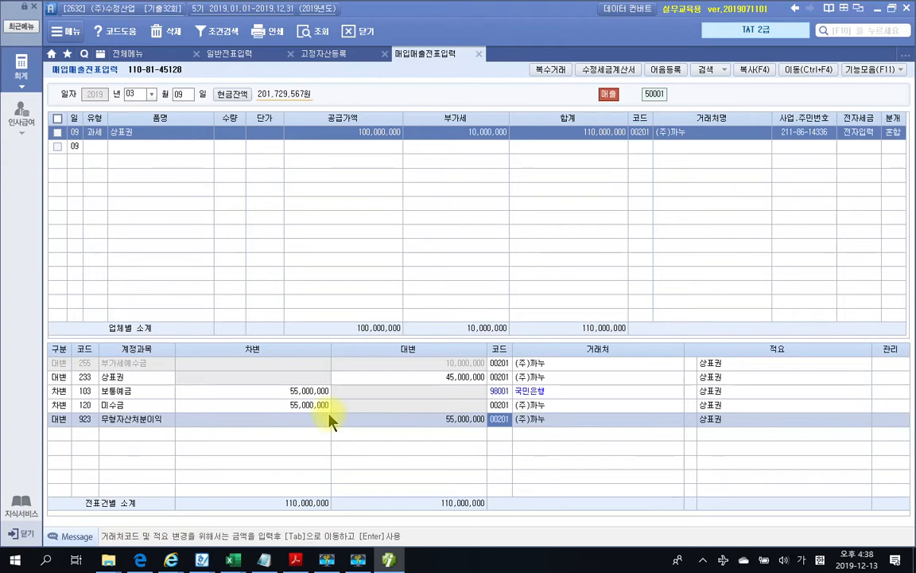
Scroll the exam PDF to problem 3's 454,500 national pension payment from 보통예금 on 2019-05-09
left_click(296, 561)
scroll(587, 340, "down", 4)
scroll(587, 341, "down", 20)
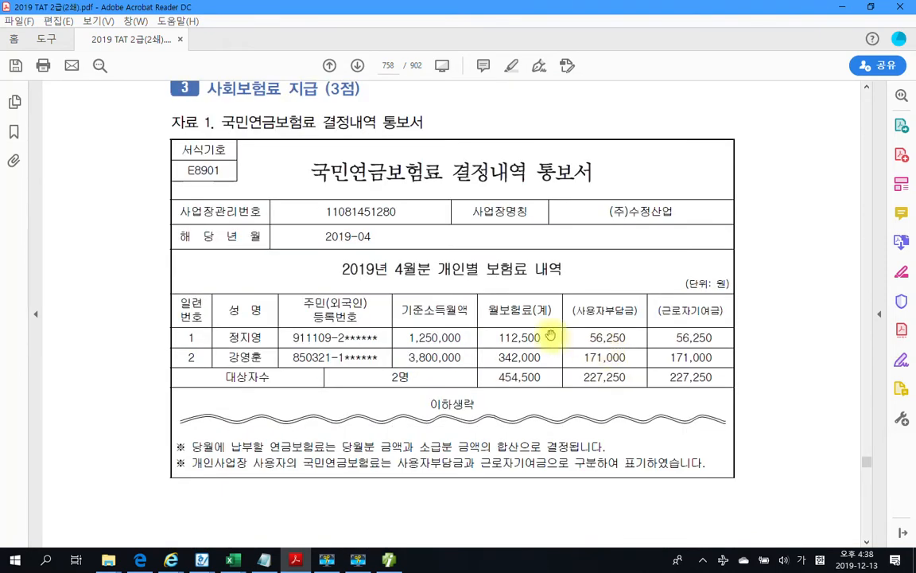
scroll(544, 333, "up", 1)
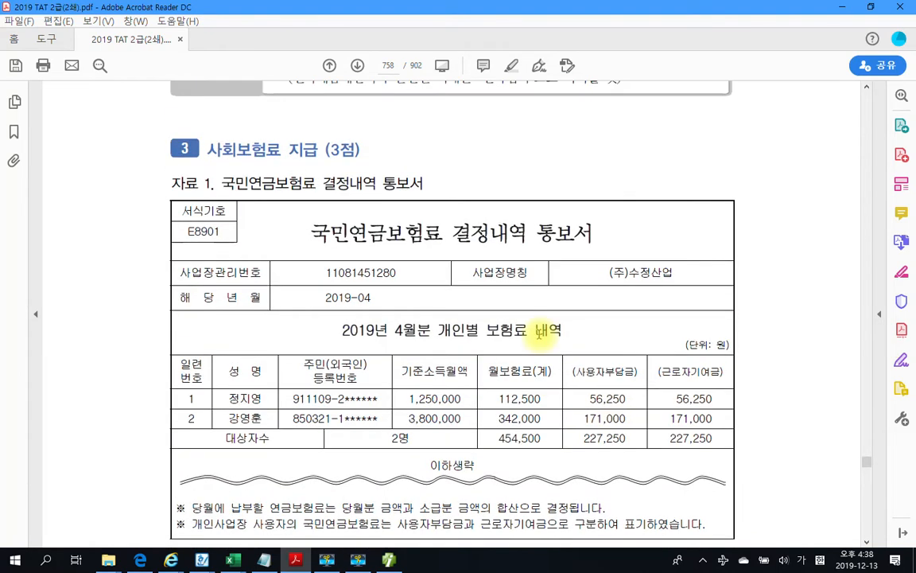
scroll(541, 333, "down", 2)
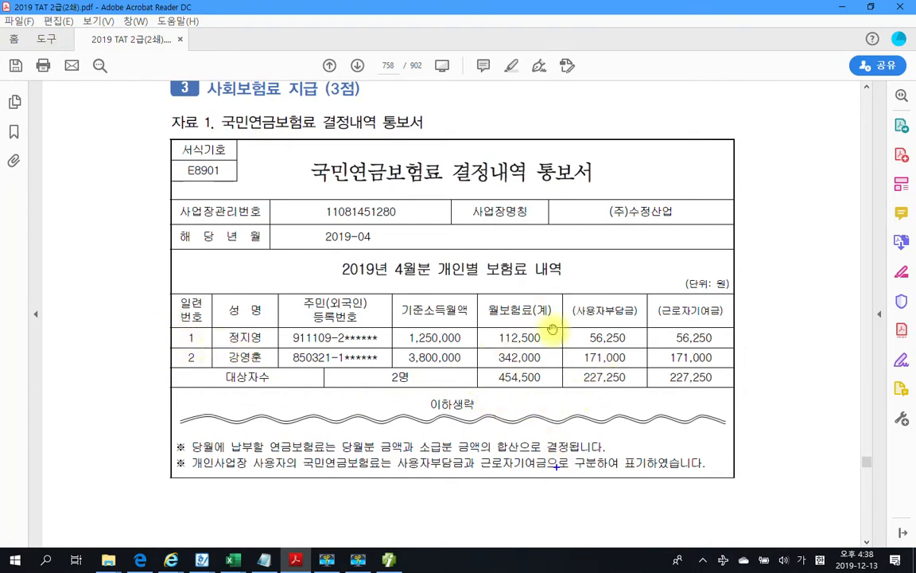
scroll(552, 330, "down", 10)
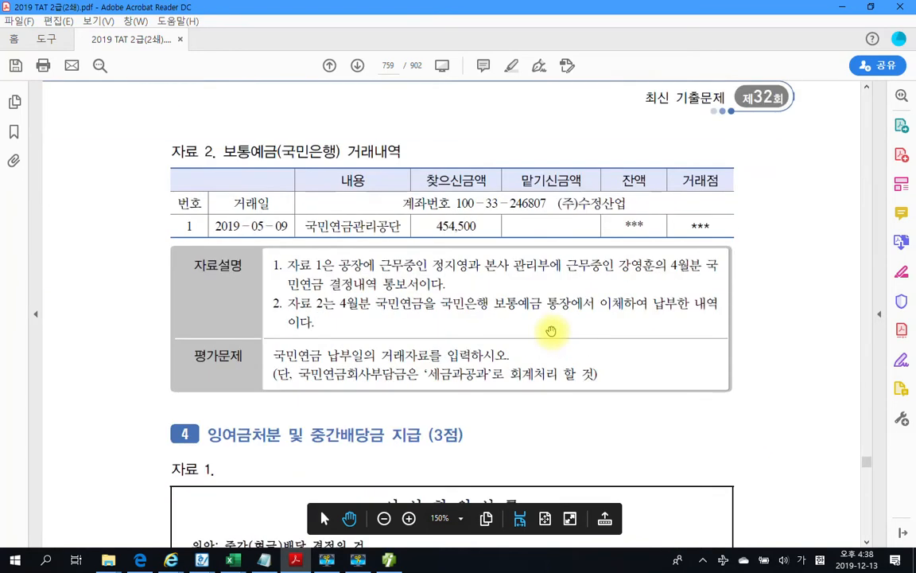
key("ctrl+2")
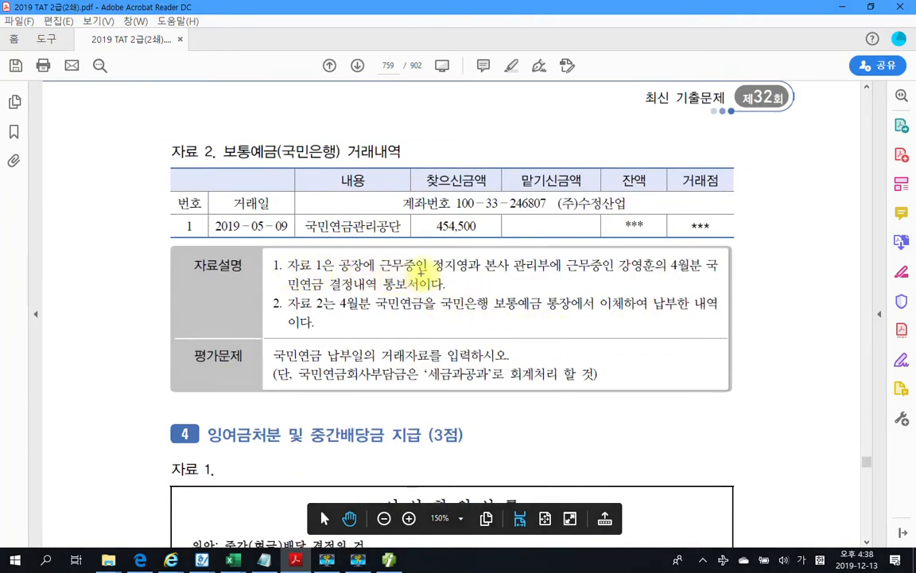
left_click_drag(433, 272, 467, 272)
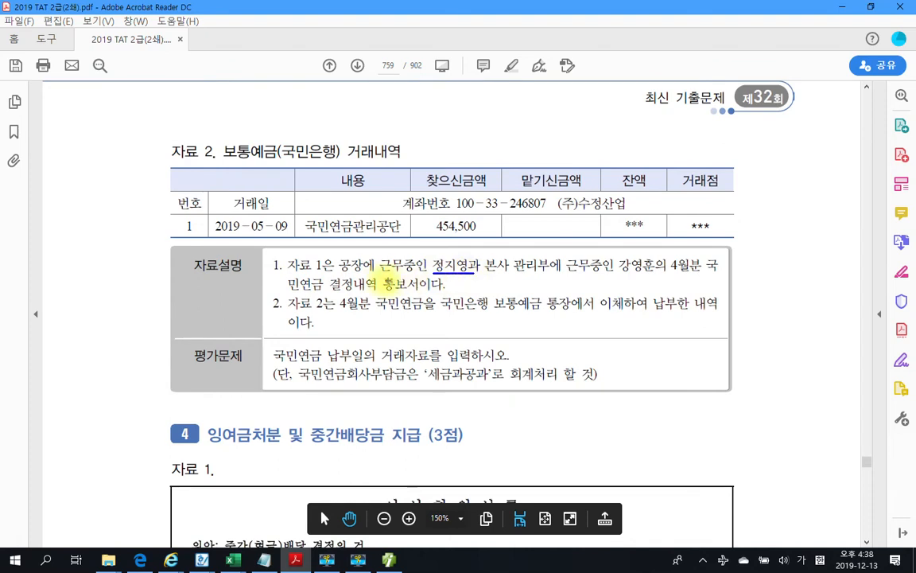
left_click_drag(338, 273, 374, 273)
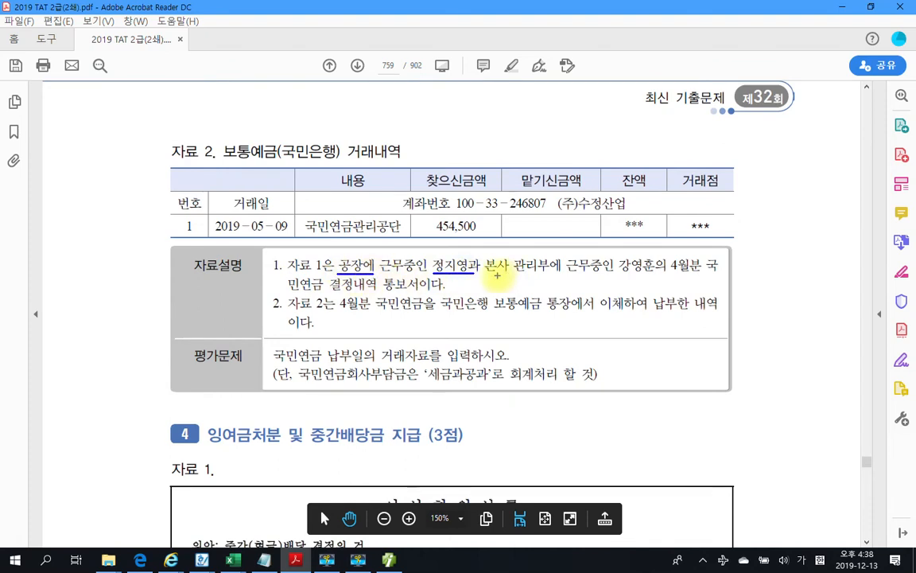
left_click_drag(493, 275, 633, 273)
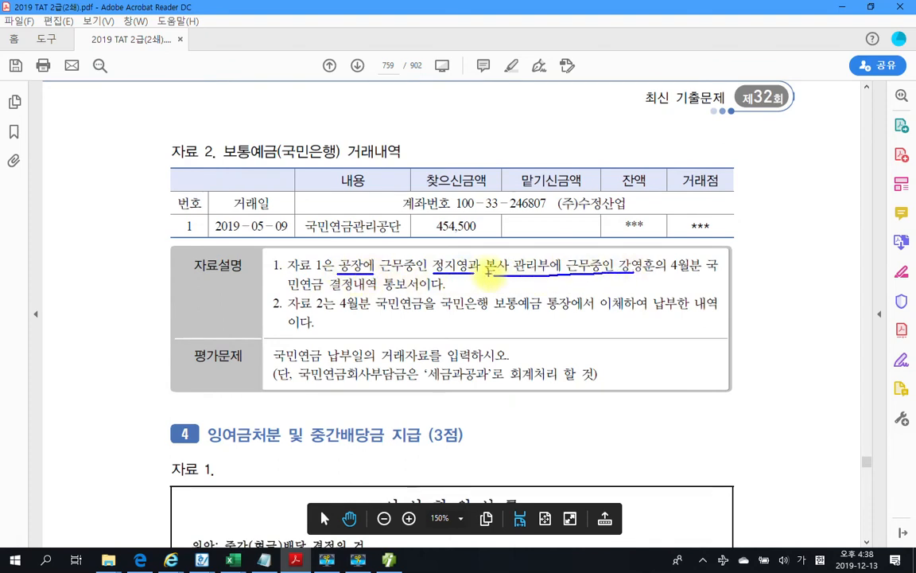
mouse_move(342, 275)
left_mouse_down()
mouse_move(335, 263)
mouse_move(449, 253)
mouse_move(483, 271)
mouse_move(517, 257)
mouse_move(609, 258)
mouse_move(621, 278)
left_mouse_up()
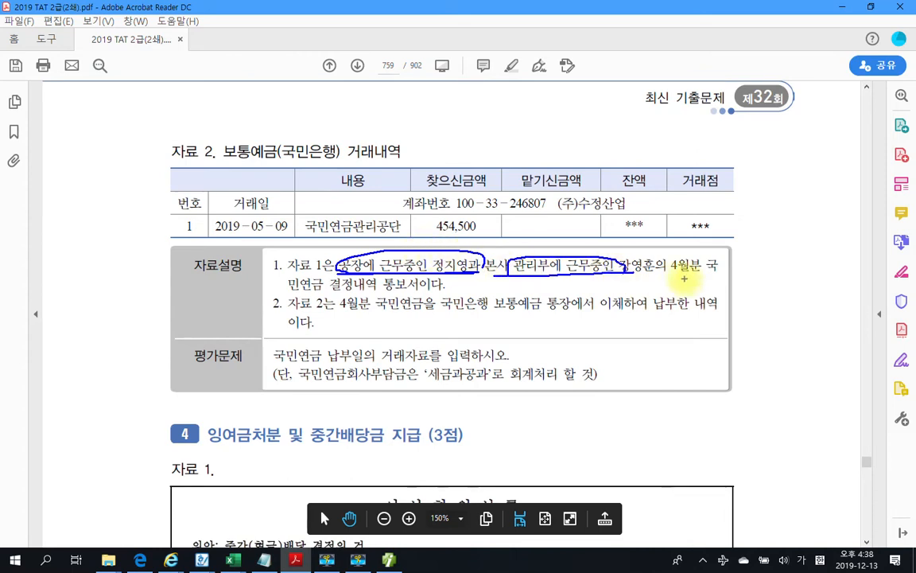
left_click_drag(668, 277, 700, 277)
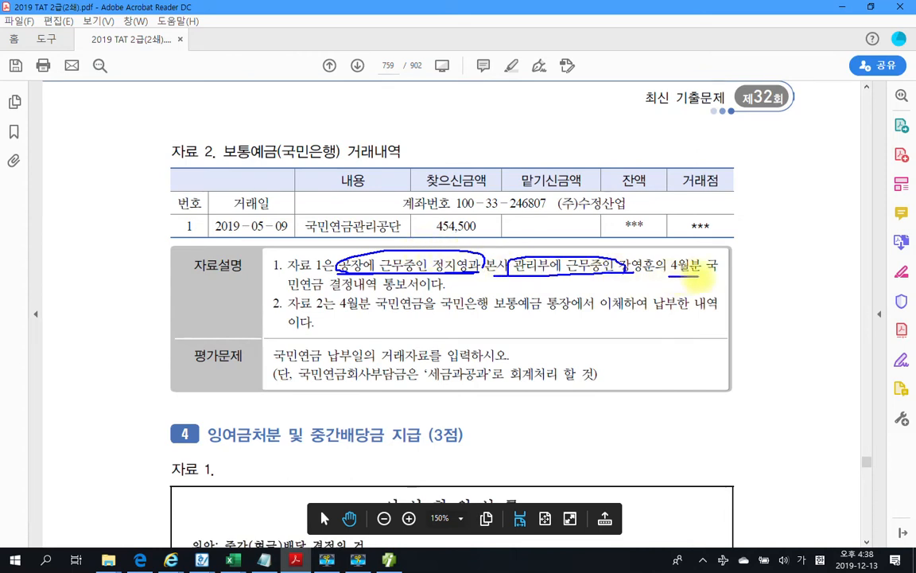
left_click_drag(296, 295, 446, 296)
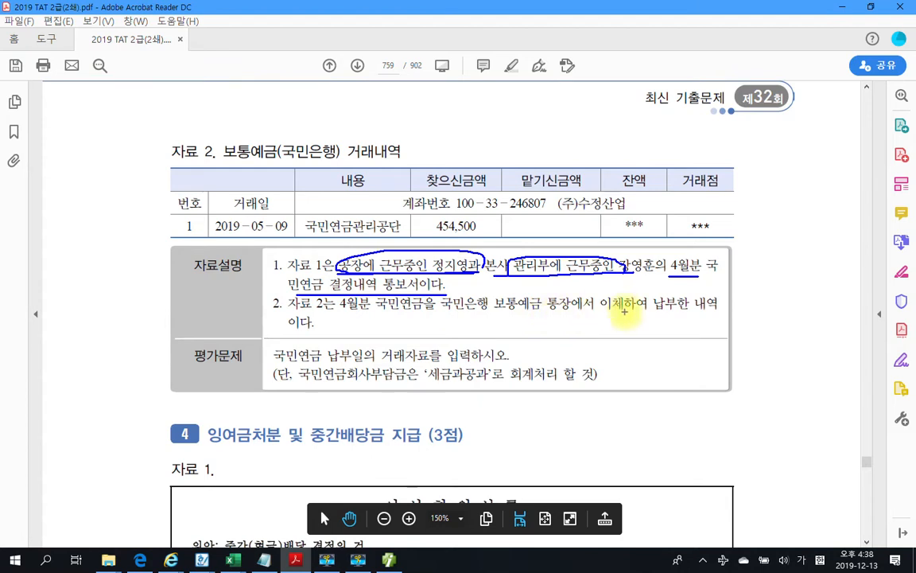
mouse_move(449, 215)
left_mouse_down()
mouse_move(424, 239)
mouse_move(484, 233)
left_mouse_up()
left_click_drag(439, 208, 484, 230)
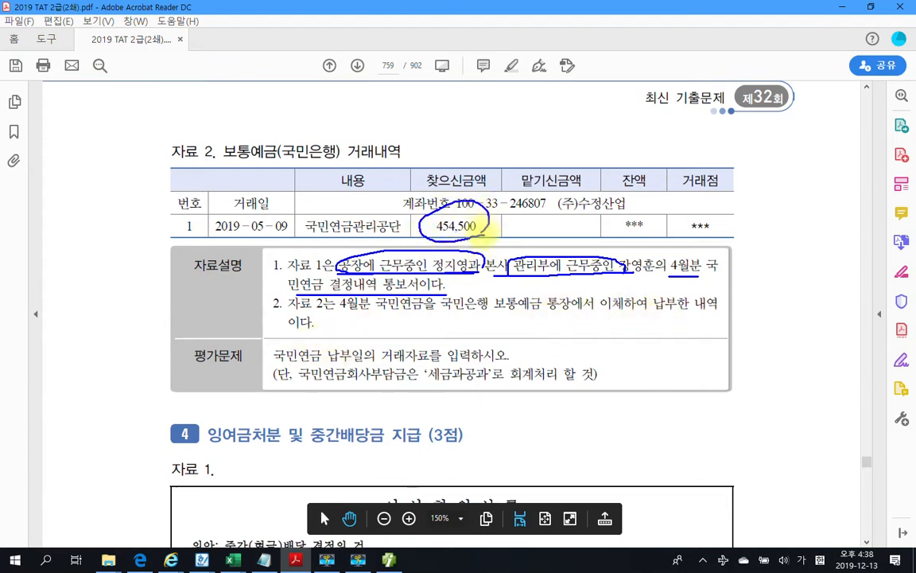
left_click_drag(280, 365, 506, 364)
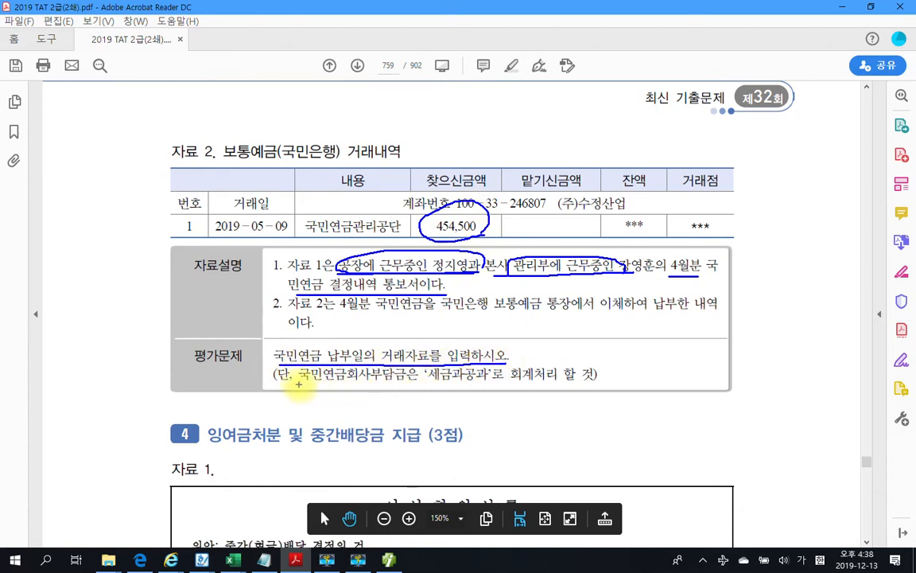
mouse_move(299, 382)
left_mouse_down()
mouse_move(418, 383)
mouse_move(374, 363)
mouse_move(306, 365)
mouse_move(300, 382)
mouse_move(318, 389)
left_mouse_up()
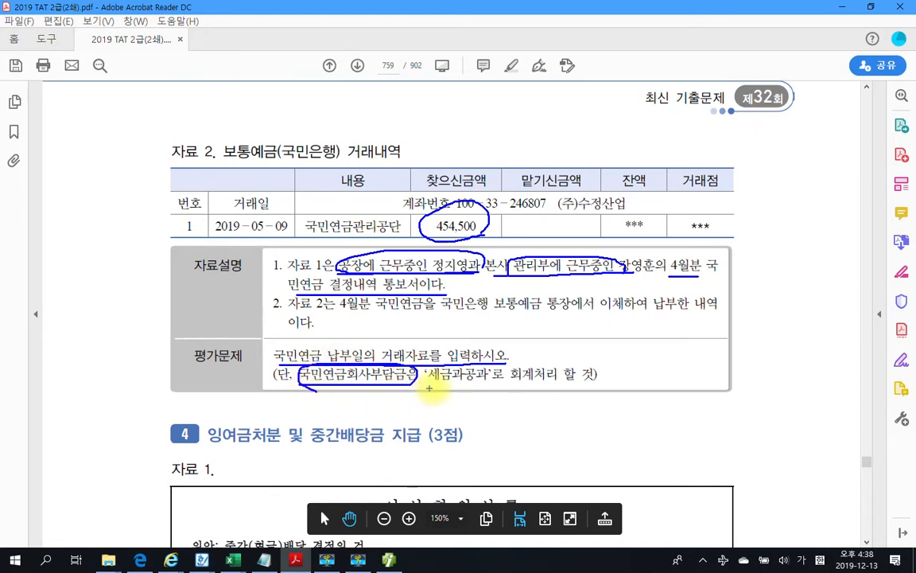
left_click_drag(429, 385, 486, 382)
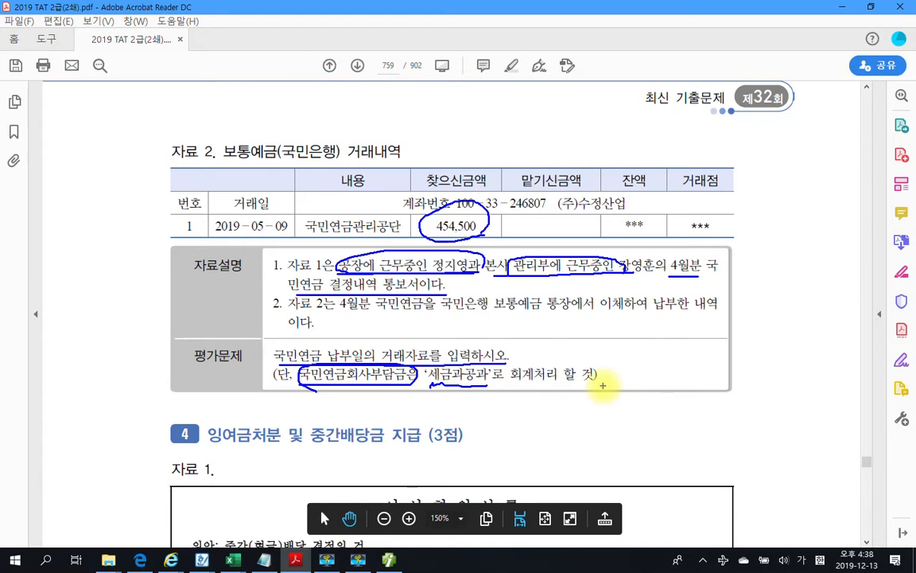
left_click_drag(454, 402, 467, 420)
mouse_move(371, 234)
left_mouse_down()
mouse_move(396, 250)
mouse_move(411, 239)
left_mouse_up()
left_click_drag(554, 236, 576, 242)
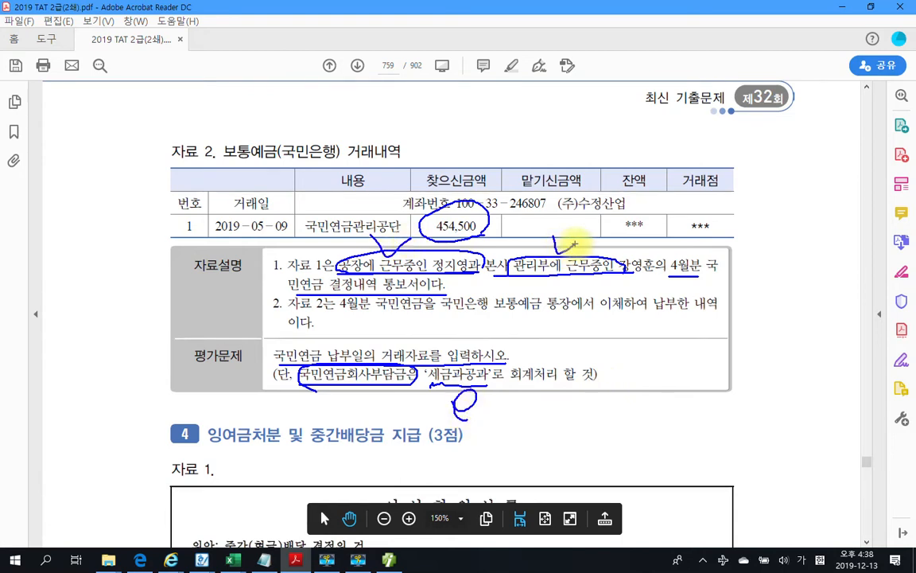
left_click_drag(547, 237, 571, 245)
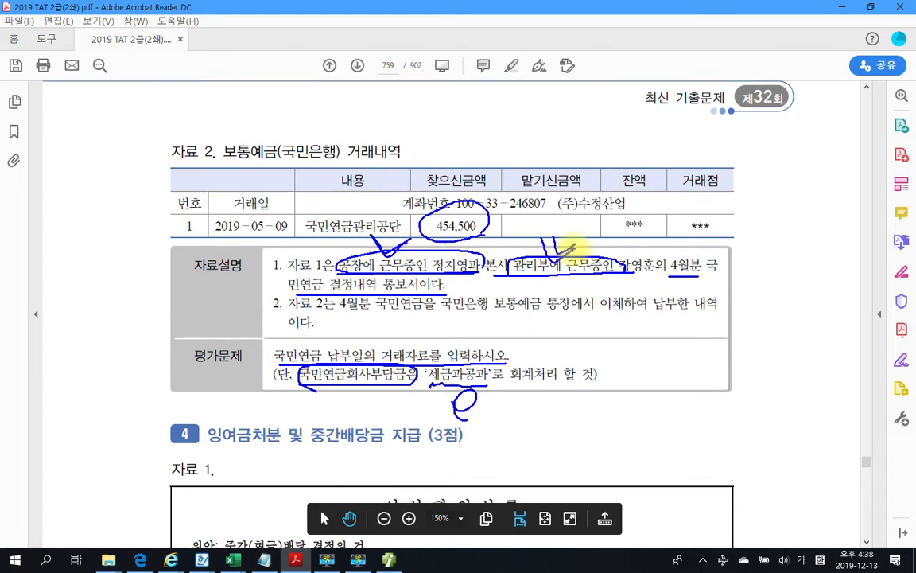
key("Escape")
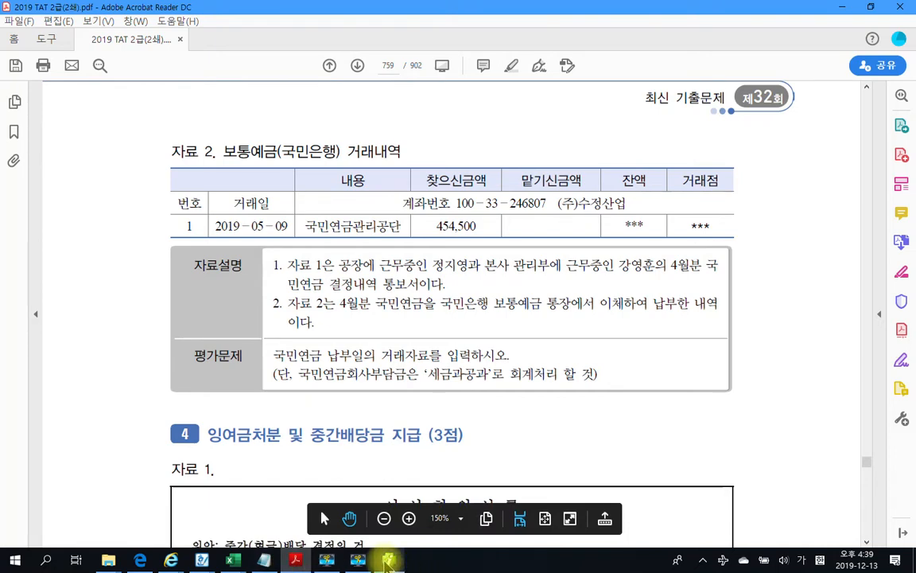
Open 일반전표입력 and start a voucher dated 2019-05-09
mouse_move(389, 561)
left_click(389, 495)
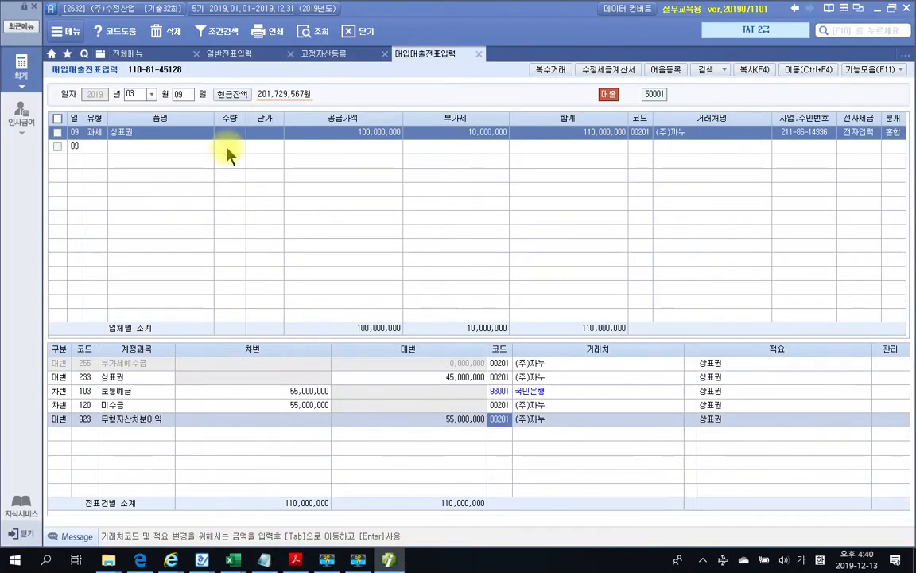
left_click(230, 54)
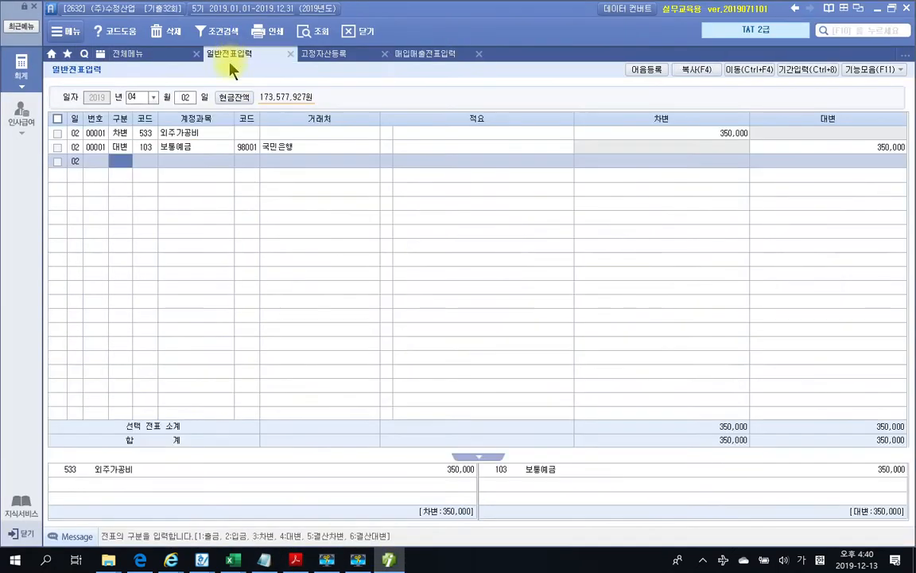
left_click(153, 97)
left_click(143, 141)
left_click(153, 98)
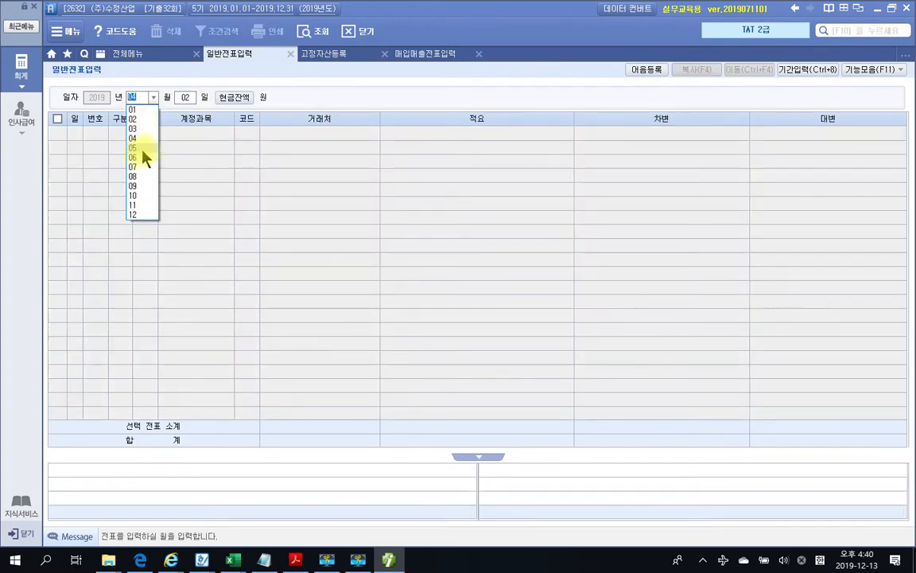
left_click(141, 148)
type("09")
key("Return")
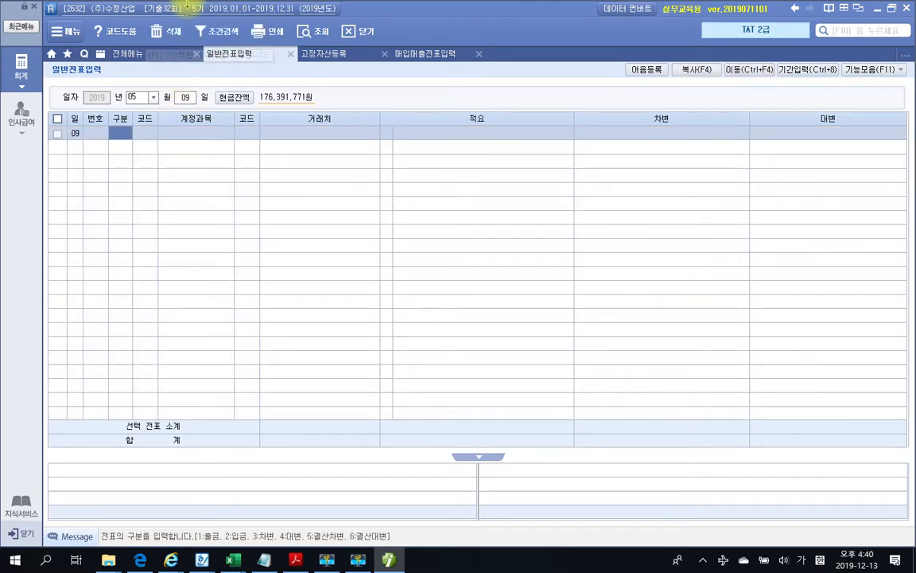
Credit 103 보통예금 454,500 with partner 98001 국민은행
type("4103")
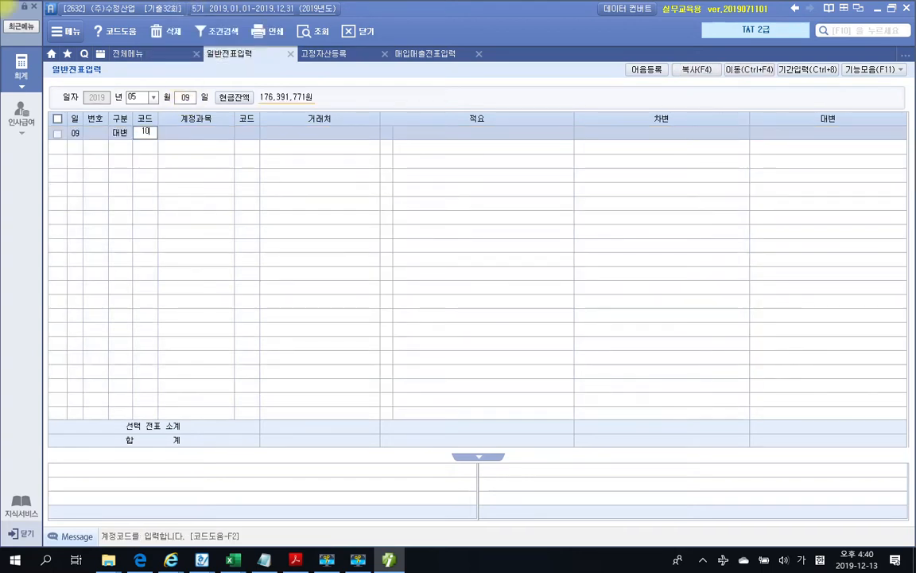
key("Return")
type("국민")
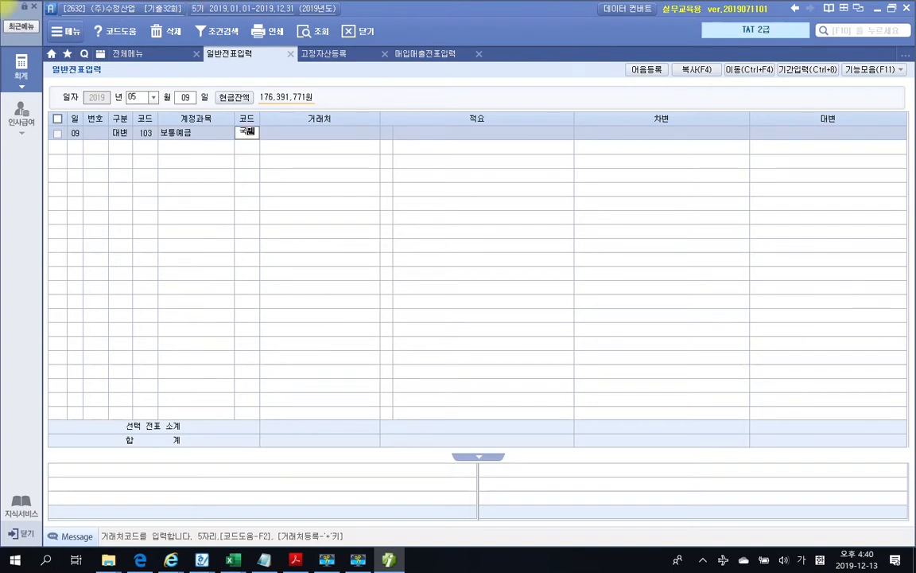
key("Return")
key("Down")
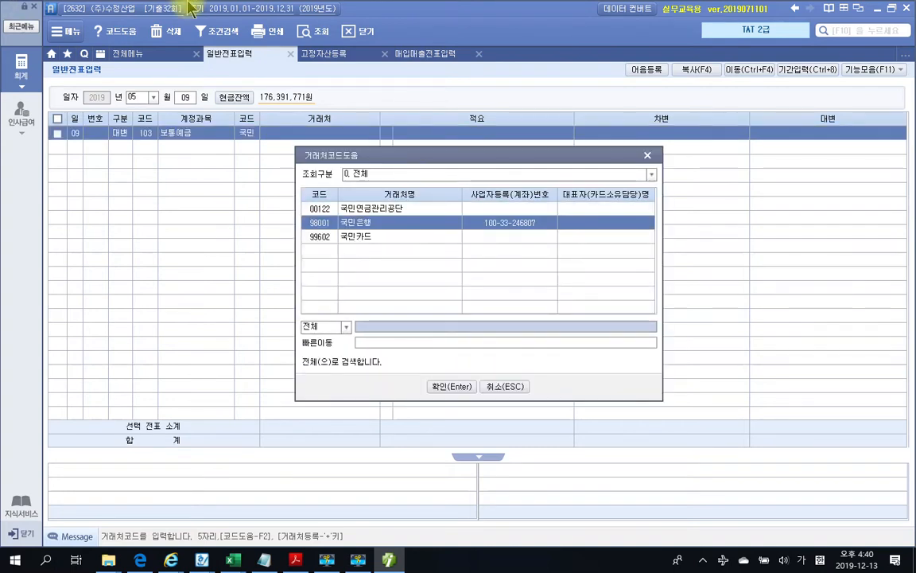
key("Return")
key("Return")
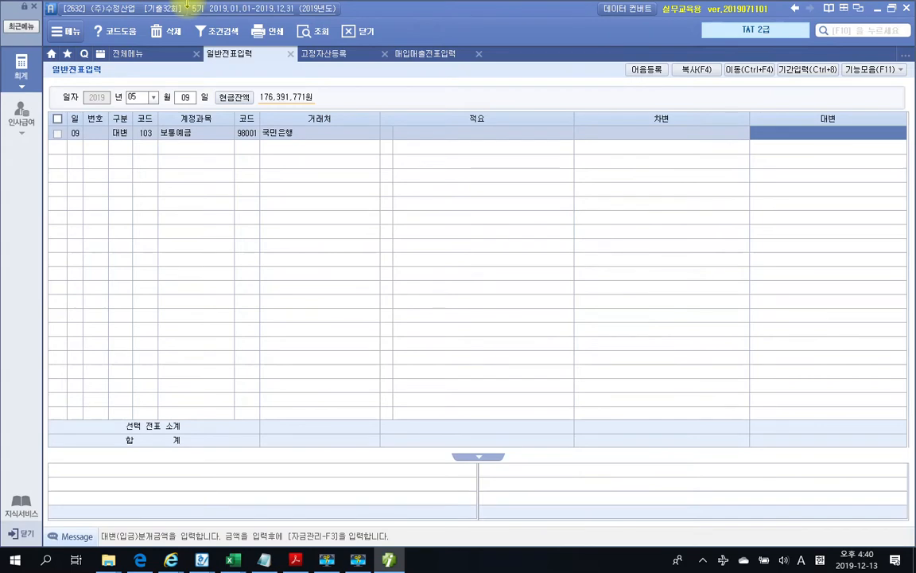
left_click(295, 560)
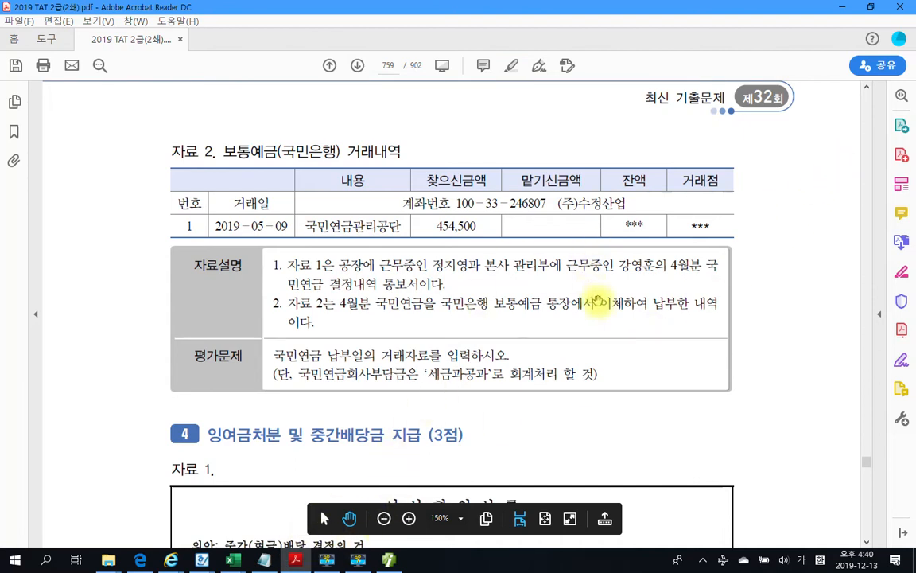
left_click(391, 561)
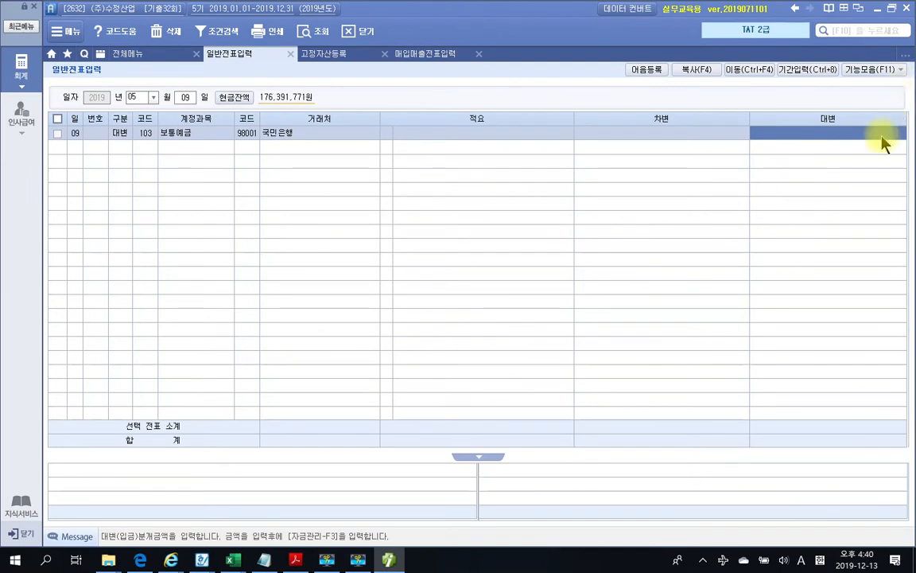
type("454500")
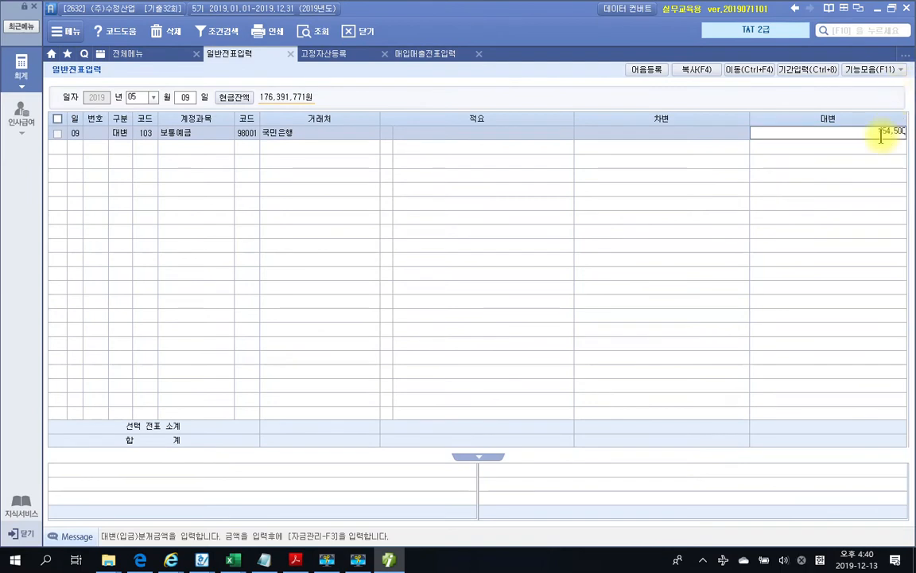
key("Return")
key("Return")
Add a 차변 line for account 517 세금과공과금
type("3")
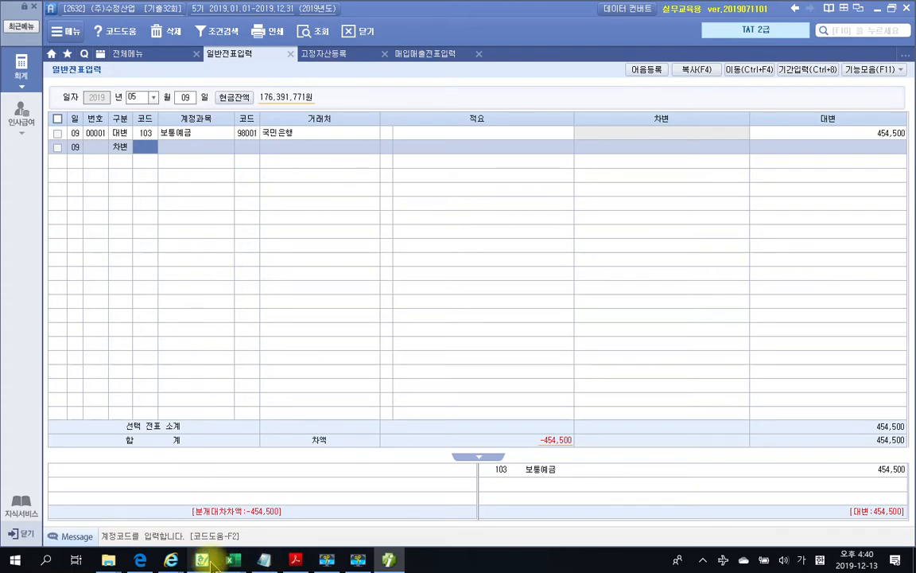
mouse_move(209, 563)
mouse_move(295, 560)
left_click(342, 469)
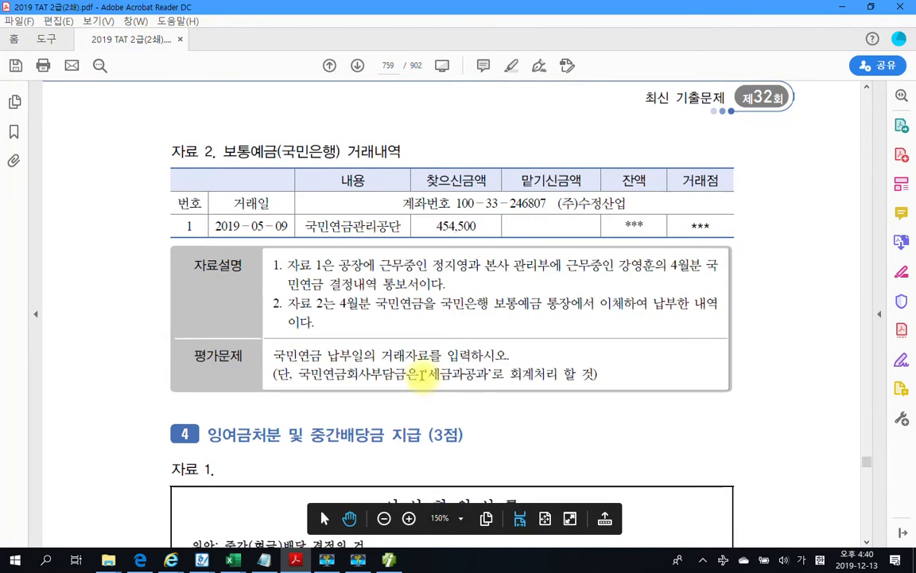
left_click(390, 560)
type("세")
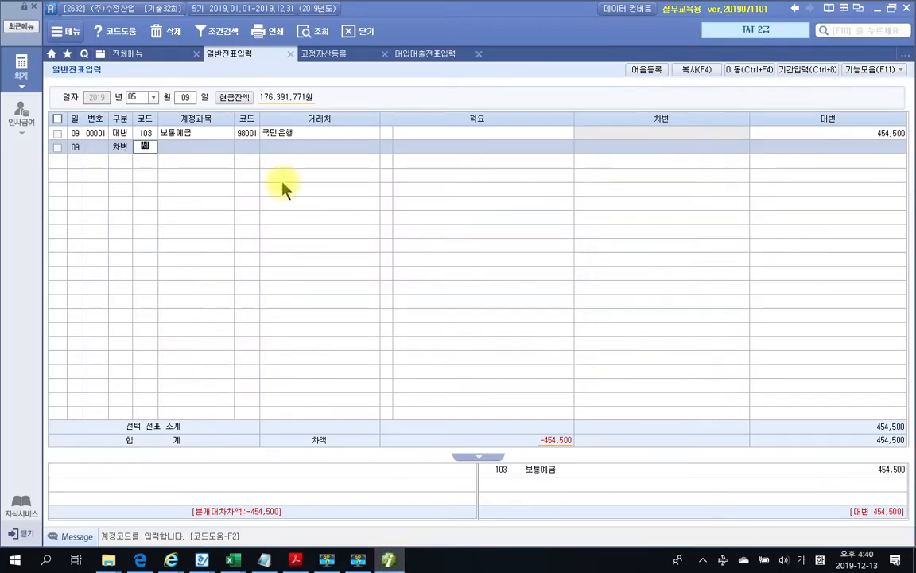
type("금")
key("Return")
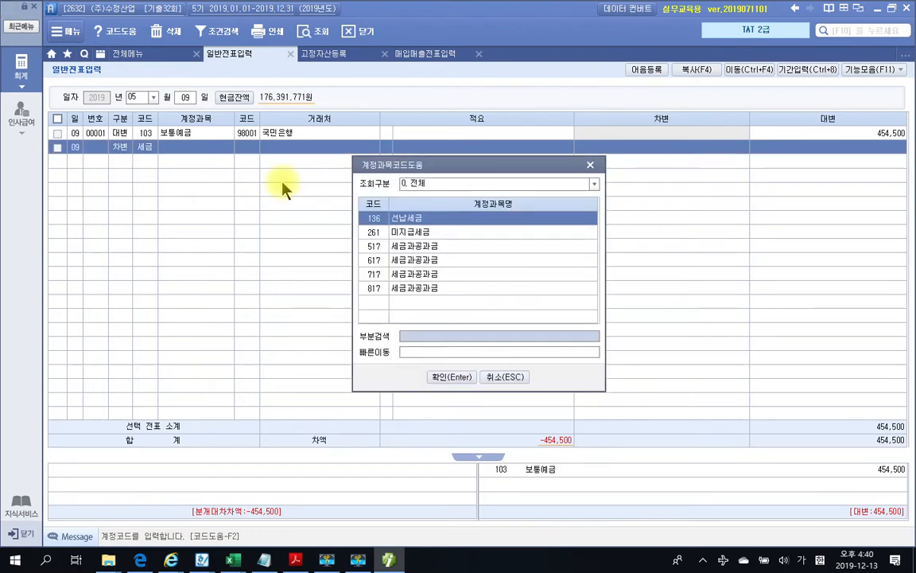
key("Down")
key("Down")
key("Return")
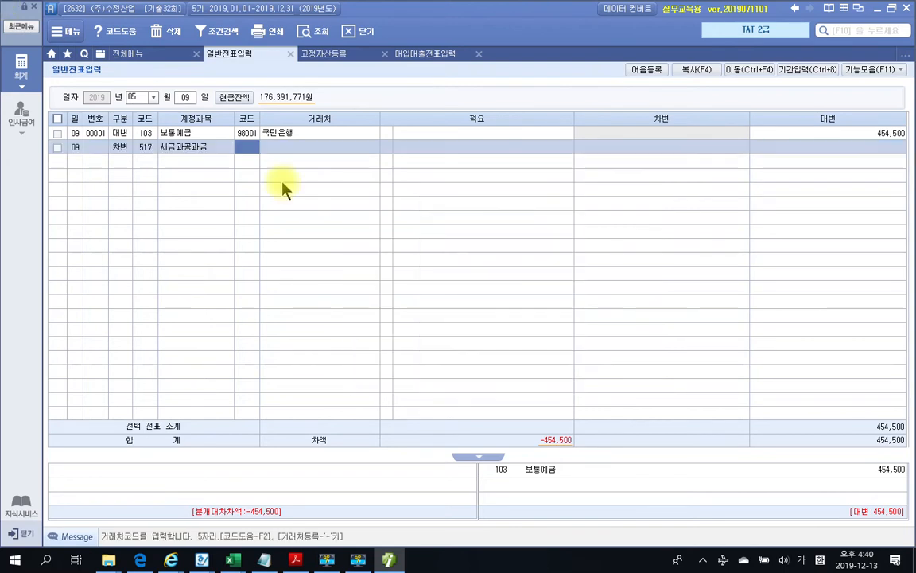
key("Return")
key("Return")
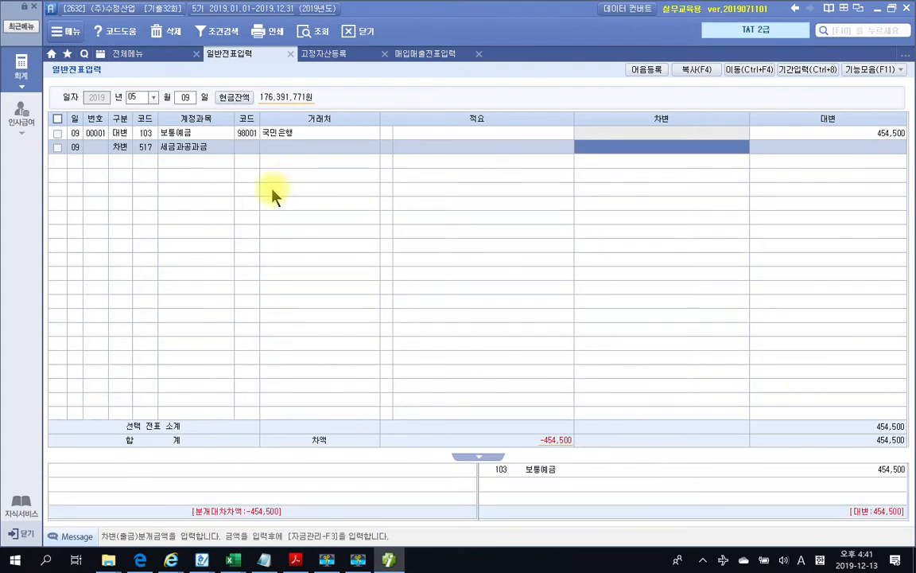
Select the employer's 56,250 사용자부담금 on page 758 of the PDF and return to Smart A
left_click(295, 560)
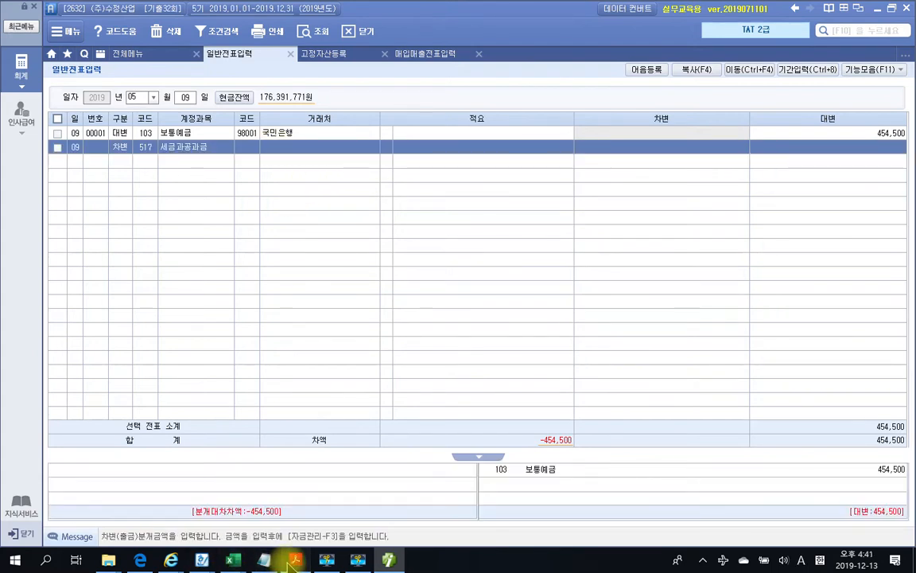
scroll(342, 402, "up", 5)
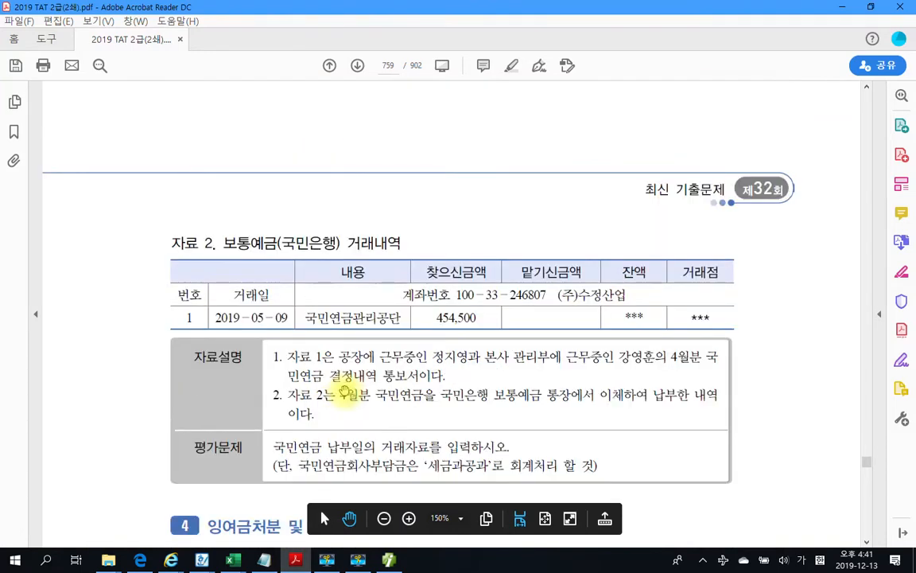
scroll(344, 390, "down", 3)
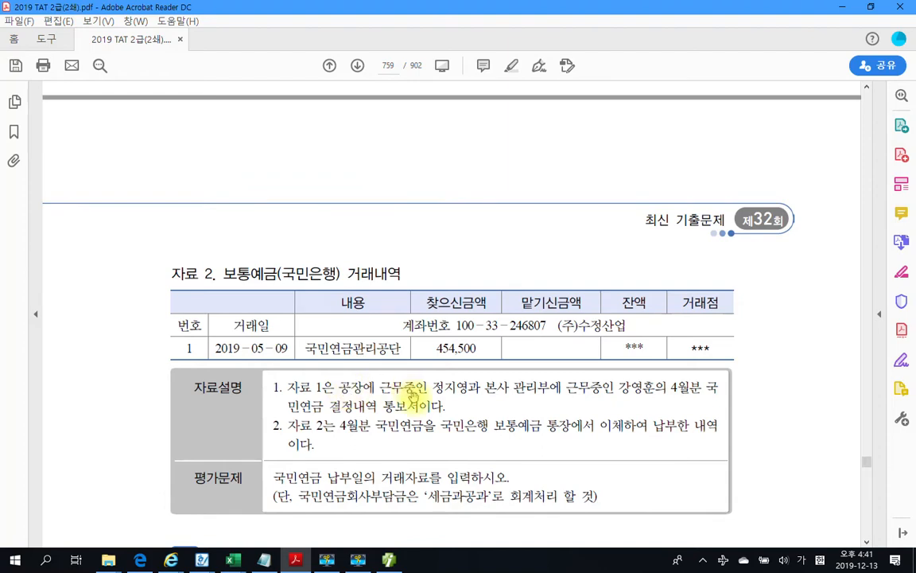
scroll(429, 394, "up", 10)
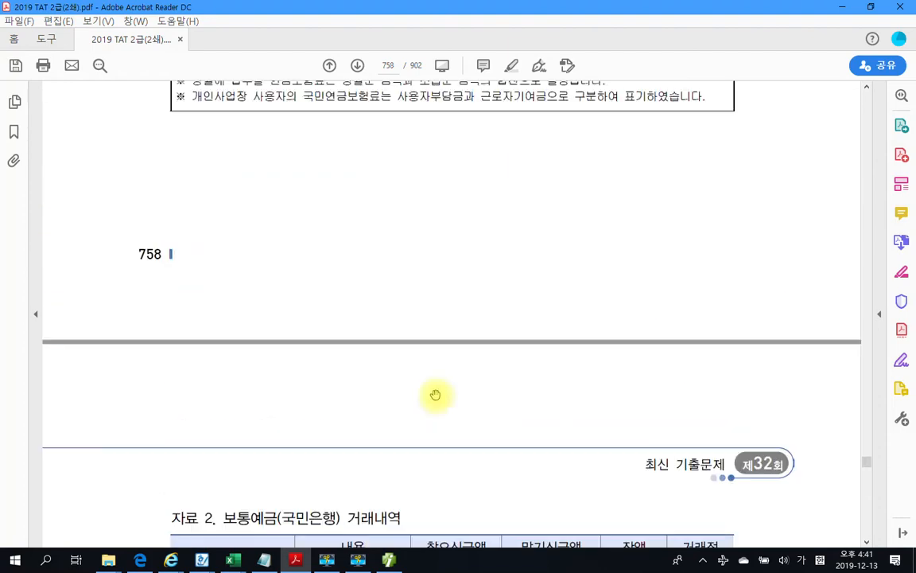
scroll(436, 394, "up", 3)
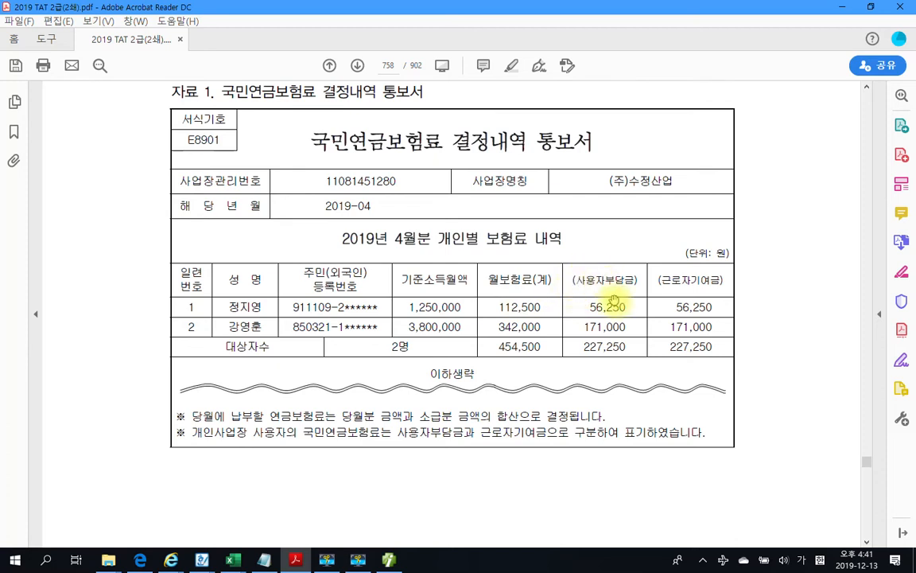
left_click_drag(587, 307, 627, 308)
key("ctrl+c")
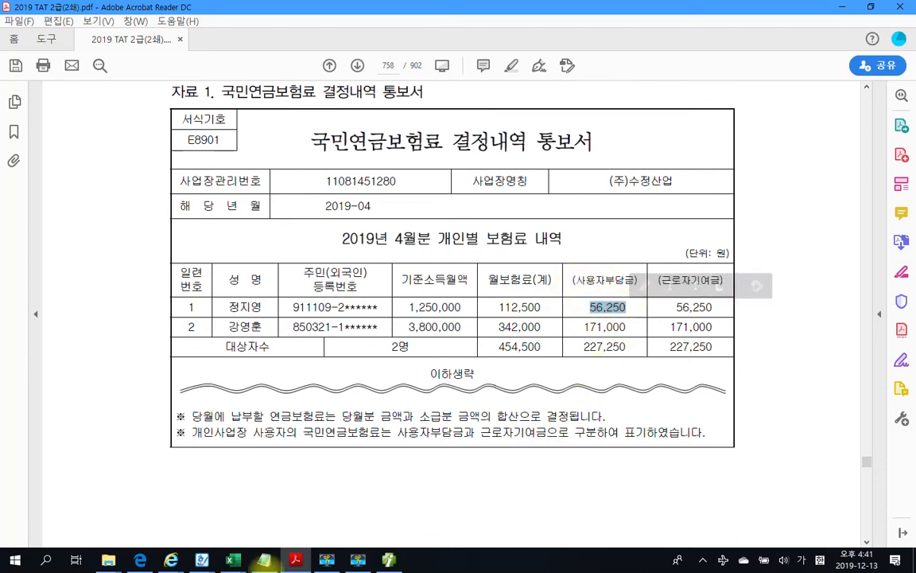
left_click(388, 559)
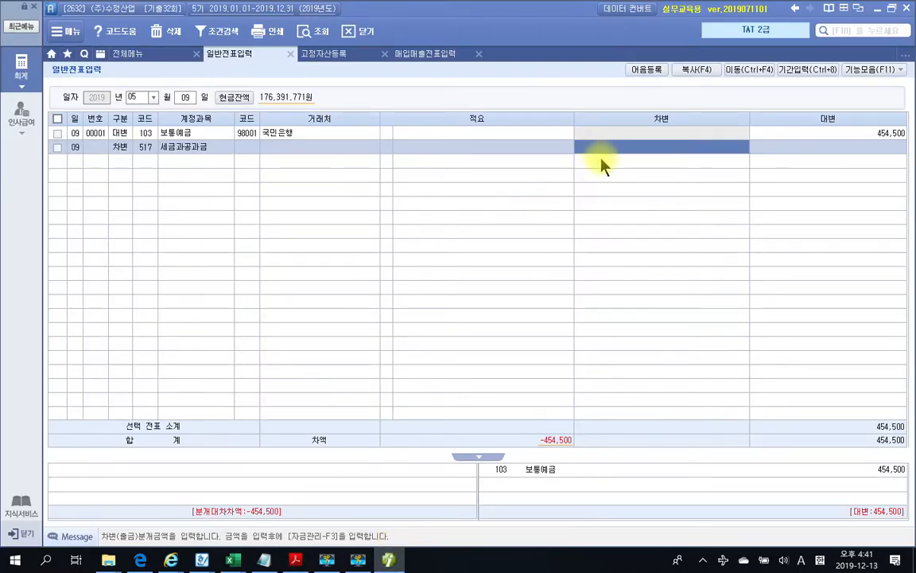
Enter 56,250 as the 517 debit and add a debit line for account 817 세금과공과금
key("ctrl+v")
key("Return")
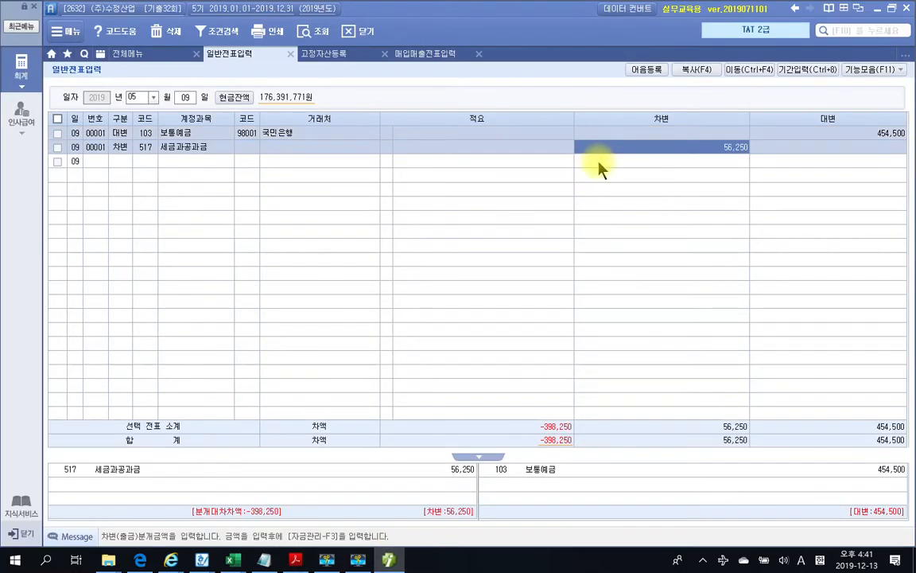
left_click(119, 161)
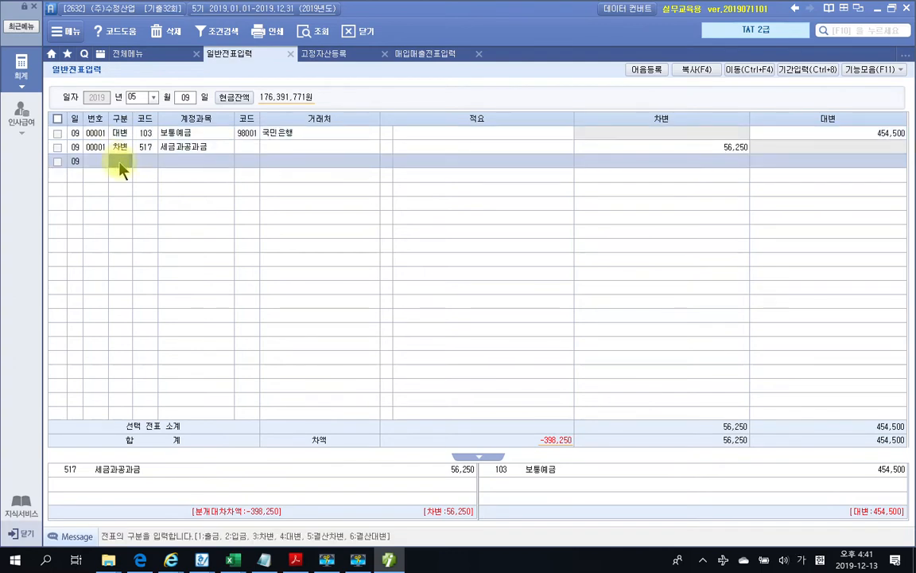
type("3")
key("Return")
type("817")
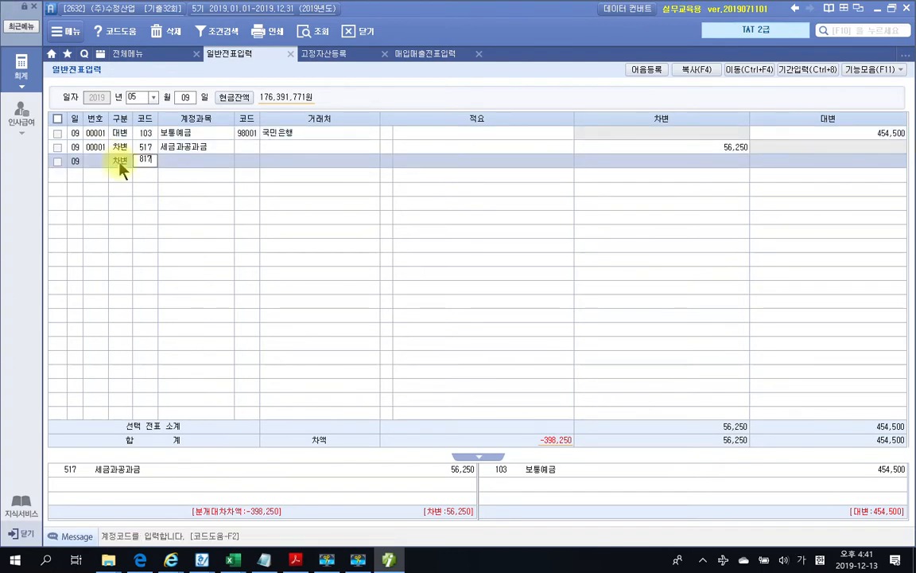
key("Return")
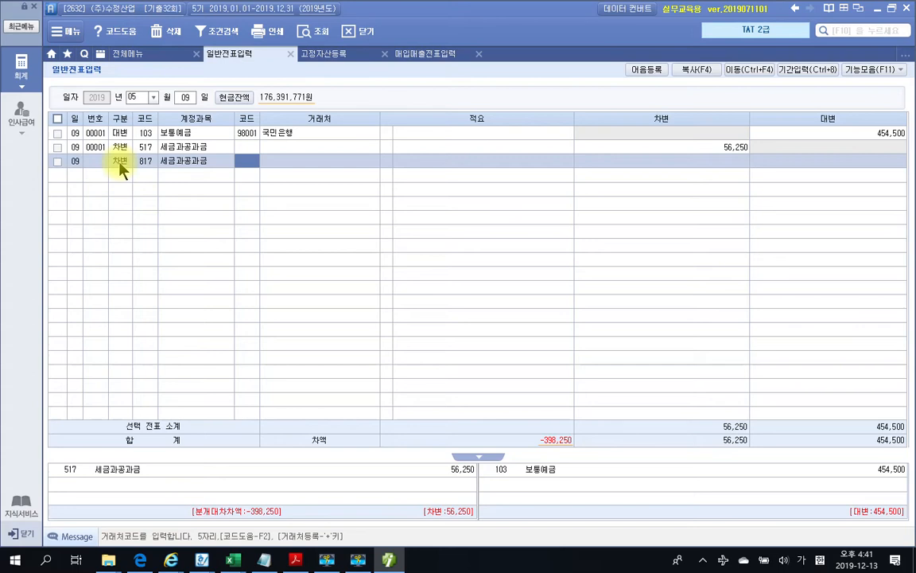
Copy the employer share 171,000 from the pension notice and enter it as the 817 debit
key("Return")
key("Return")
key("Return")
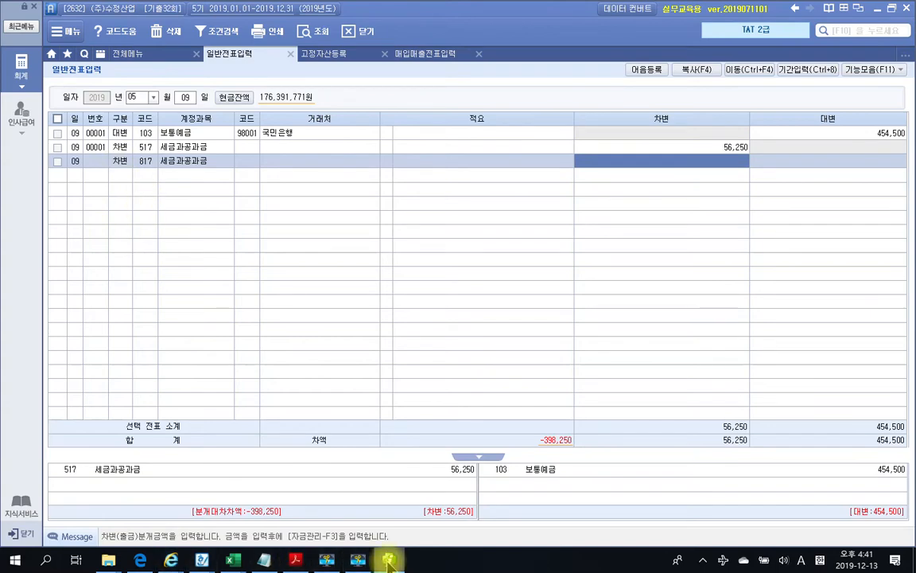
left_click(303, 565)
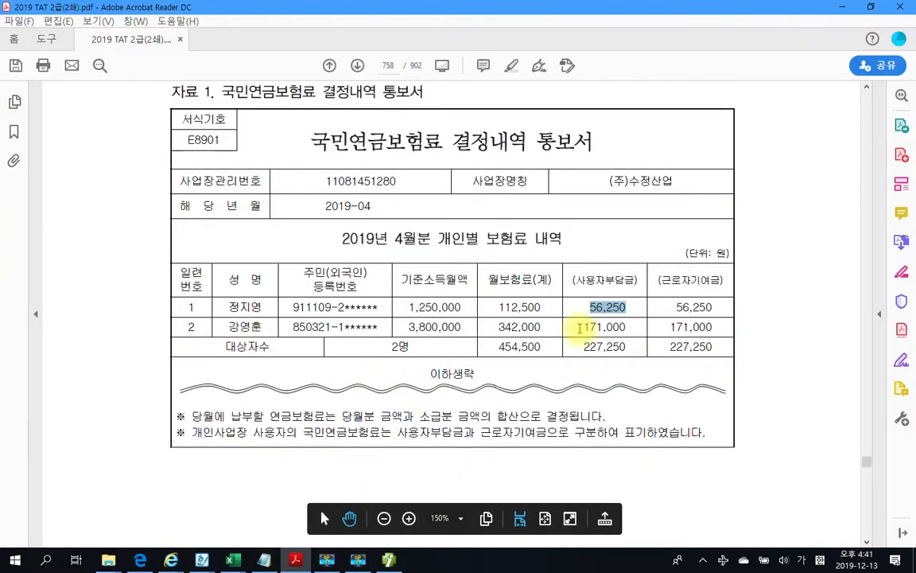
left_click(579, 327)
left_click_drag(580, 327, 636, 336)
key("ctrl+c")
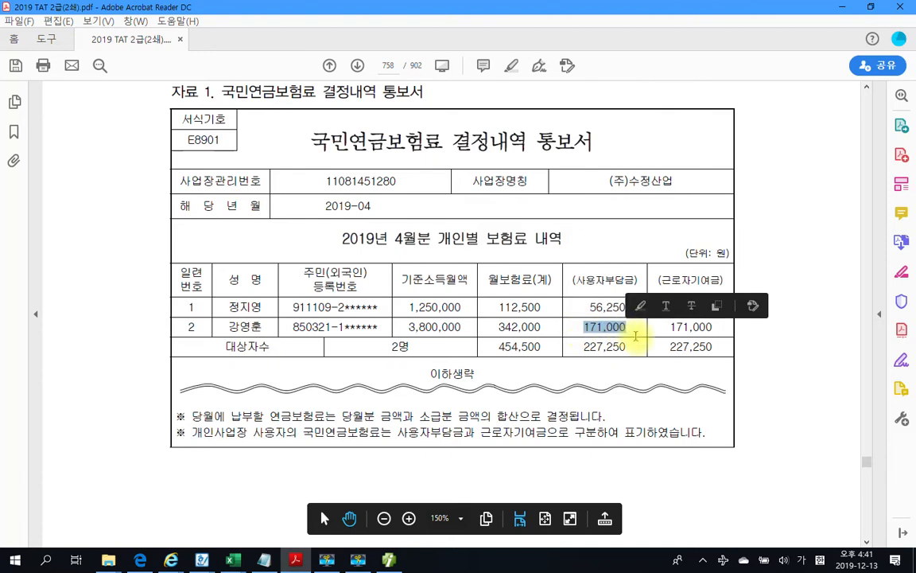
left_click(389, 560)
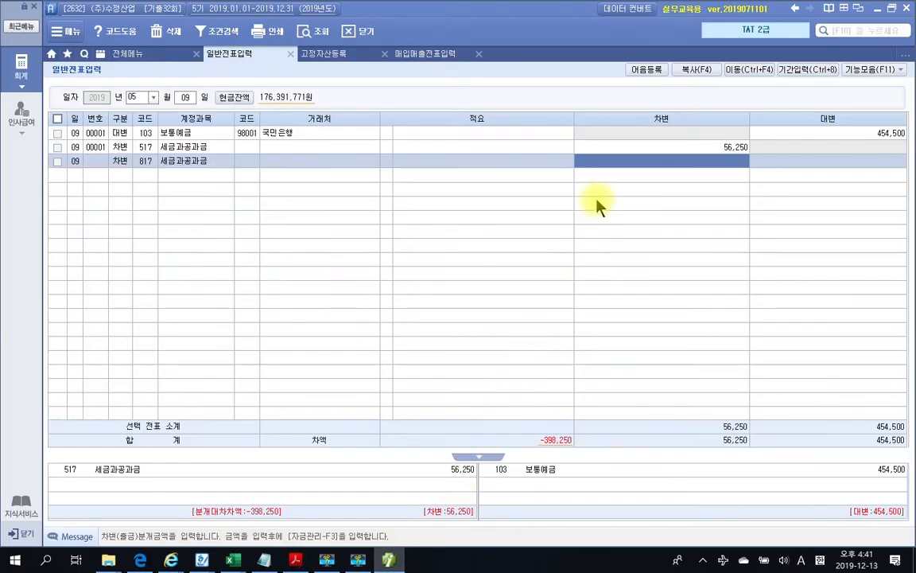
key("ctrl+v")
key("Return")
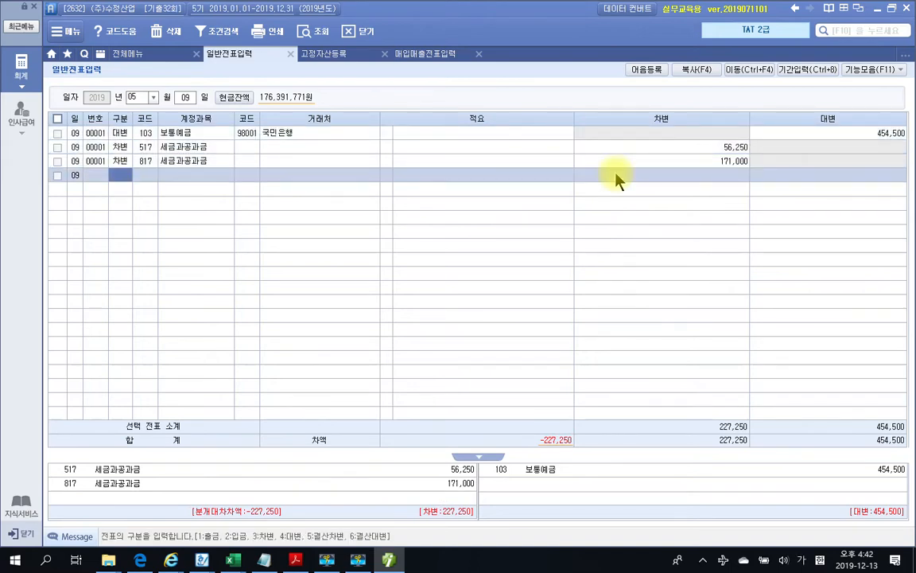
Circle the 근로자기여금 amounts on the pension notice, clear the pen marks, and return to the voucher
left_click(301, 561)
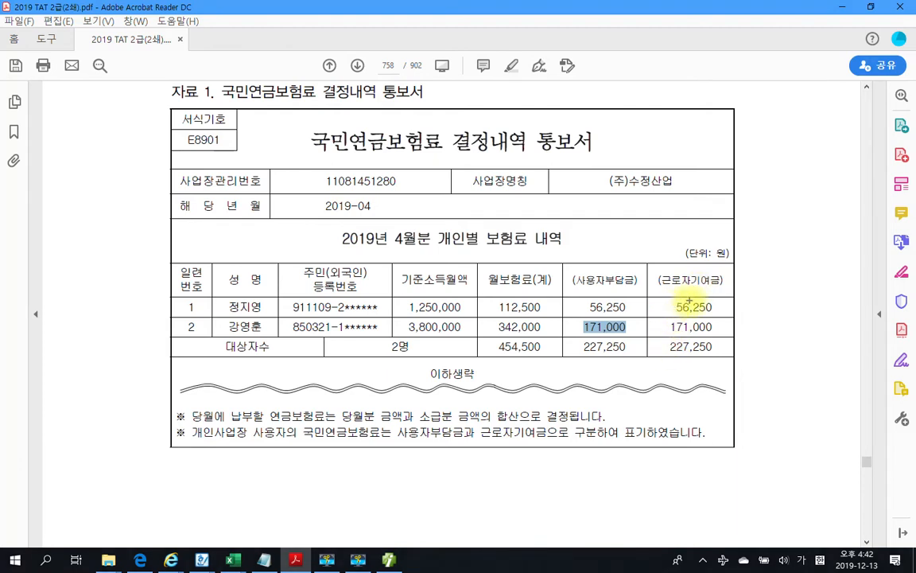
mouse_move(689, 300)
left_mouse_down()
mouse_move(662, 318)
mouse_move(720, 329)
mouse_move(726, 312)
mouse_move(660, 344)
mouse_move(726, 346)
mouse_move(723, 333)
mouse_move(762, 352)
mouse_move(814, 351)
mouse_move(808, 378)
mouse_move(848, 338)
mouse_move(839, 395)
mouse_move(897, 361)
left_mouse_up()
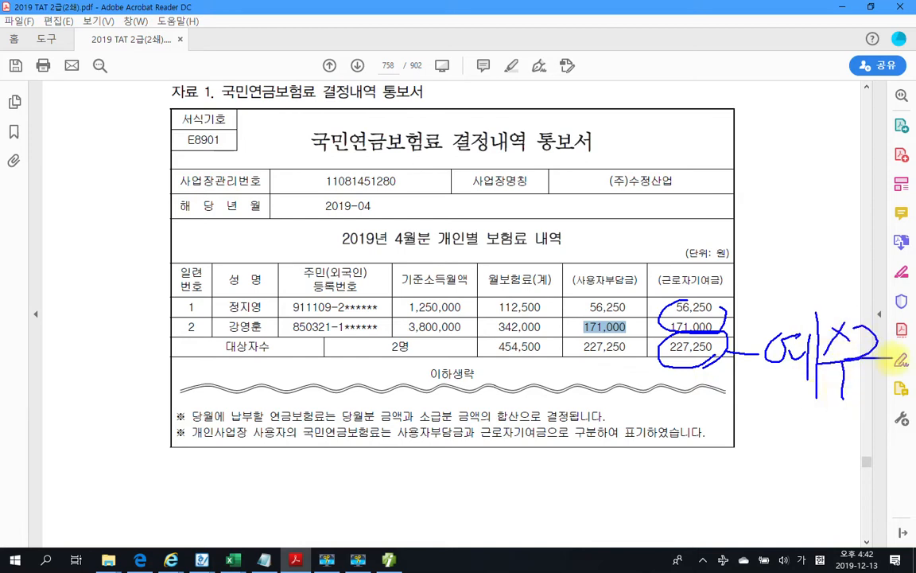
left_click_drag(842, 379, 879, 402)
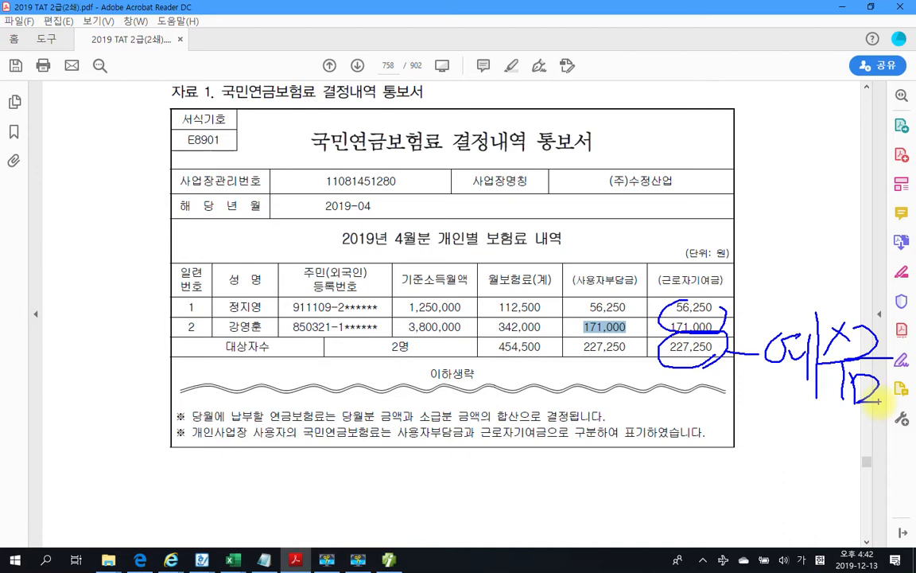
key("Escape")
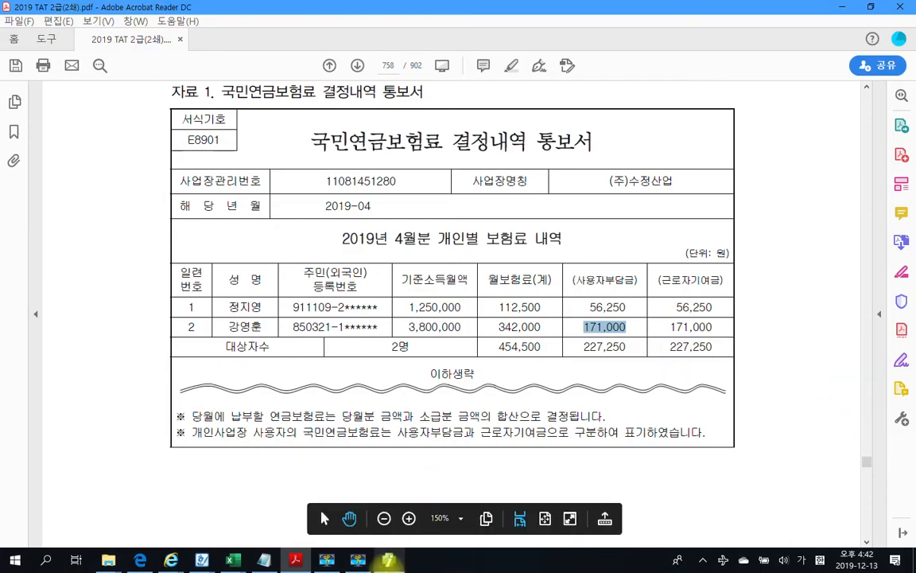
left_click(388, 560)
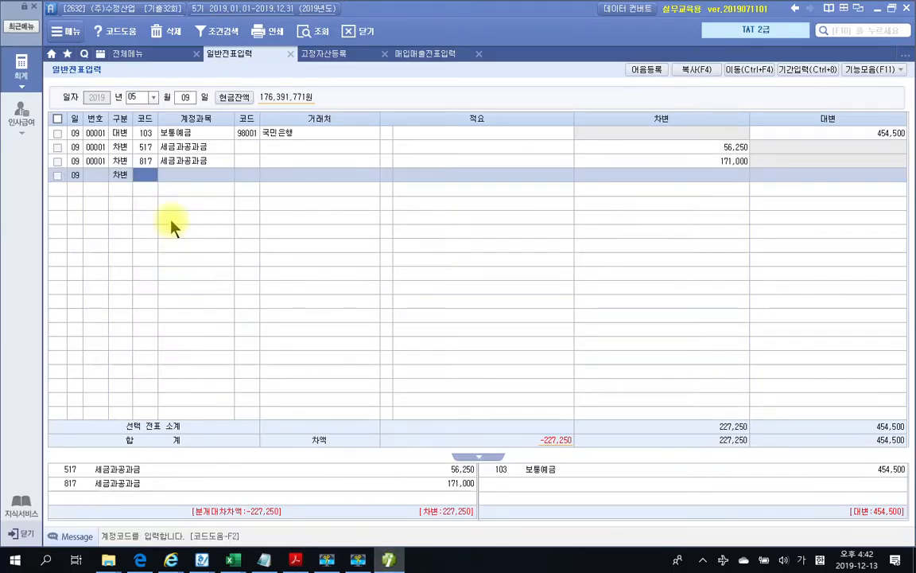
Add a 254 예수금 debit and correct its amount from 171,000 to 227,250, balancing at 454,500
type("예금")
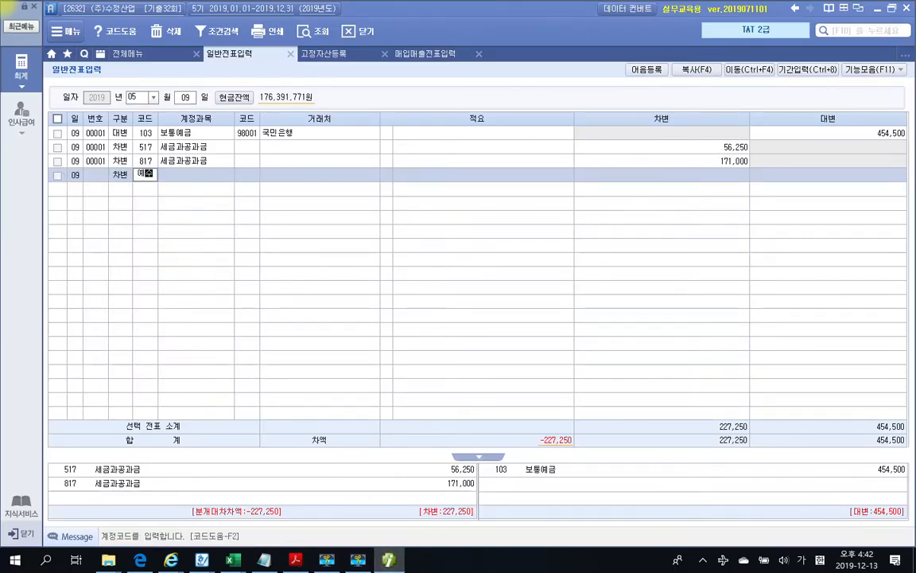
key("Return")
key("Return")
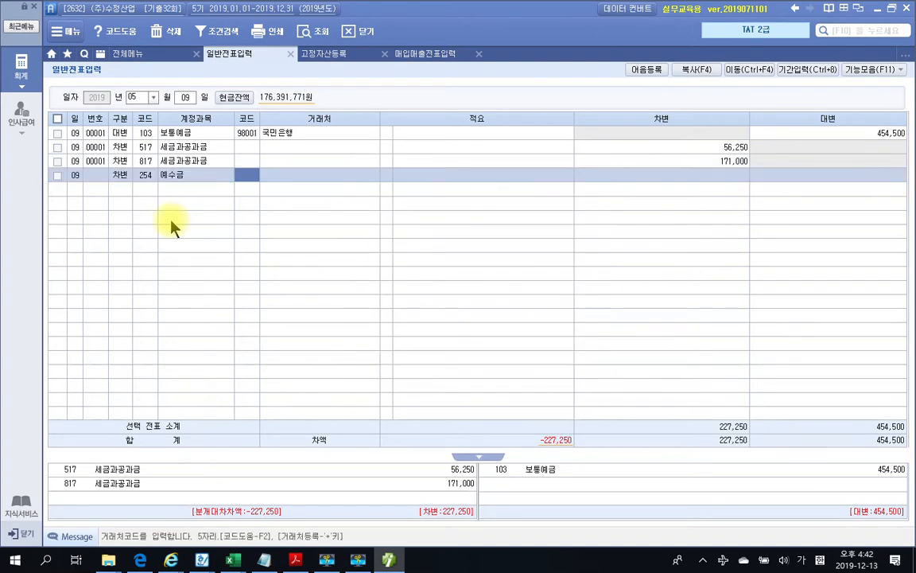
key("Return")
key("Return")
key("Return")
key("Return")
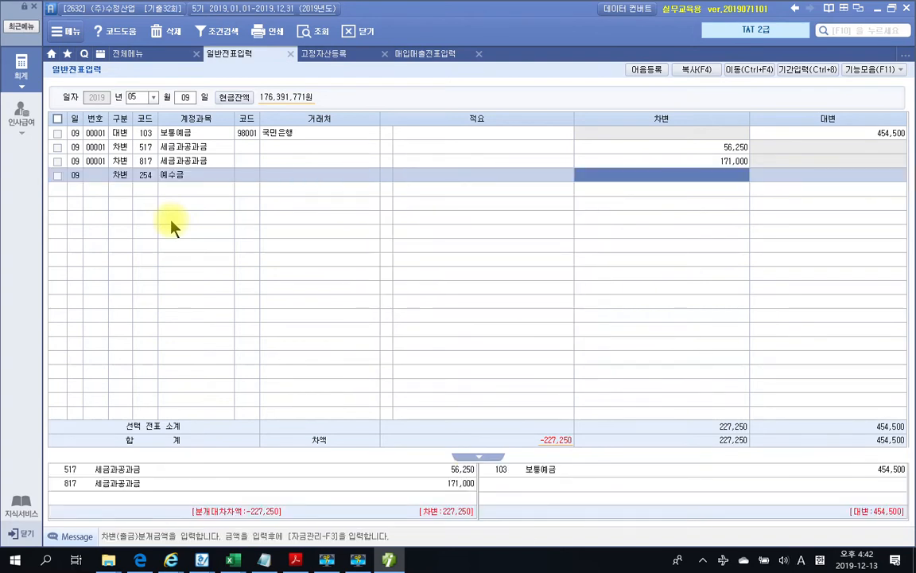
type("171000")
key("Return")
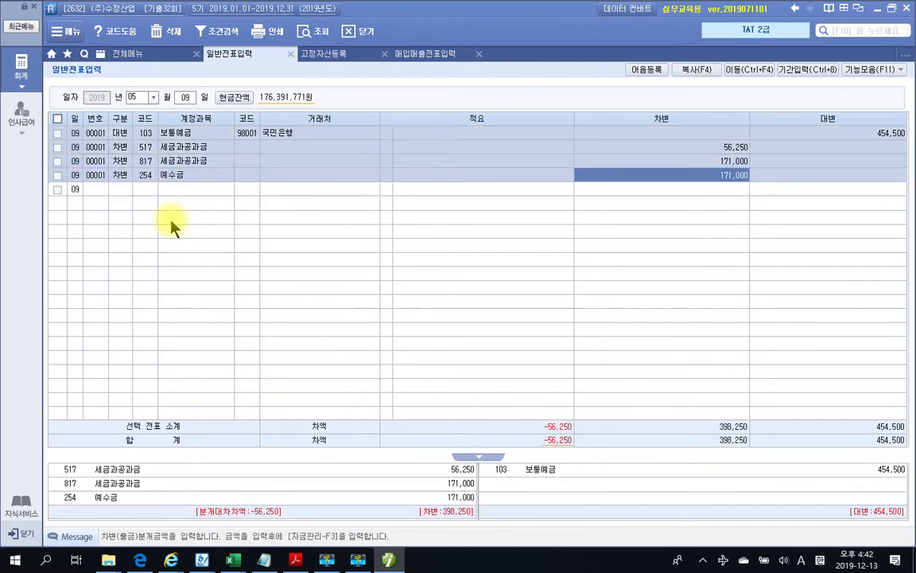
type("22")
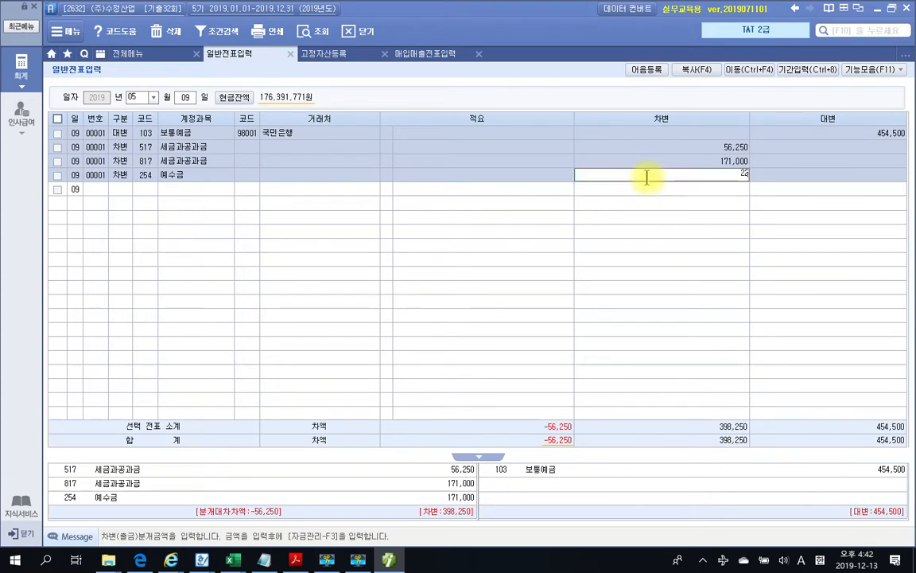
type("7,250")
key("Return")
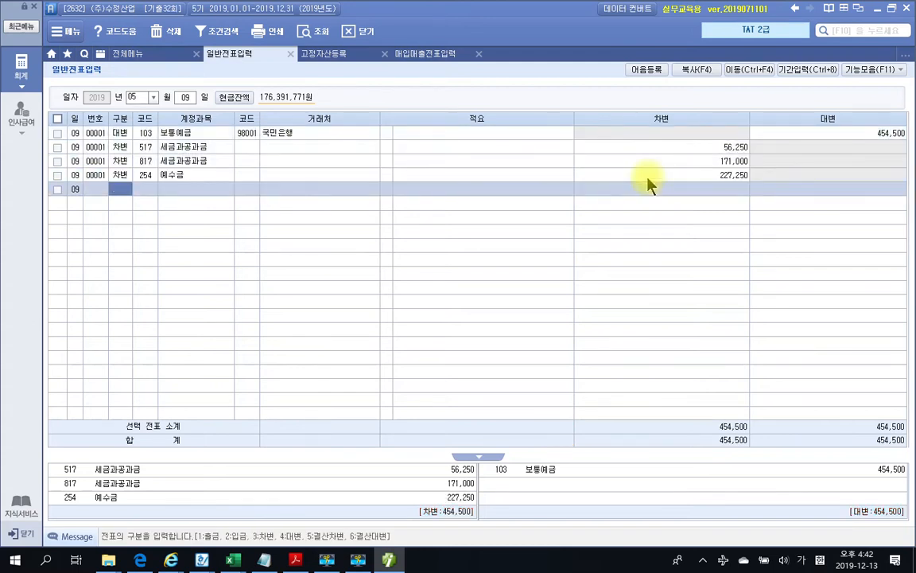
left_click(648, 178)
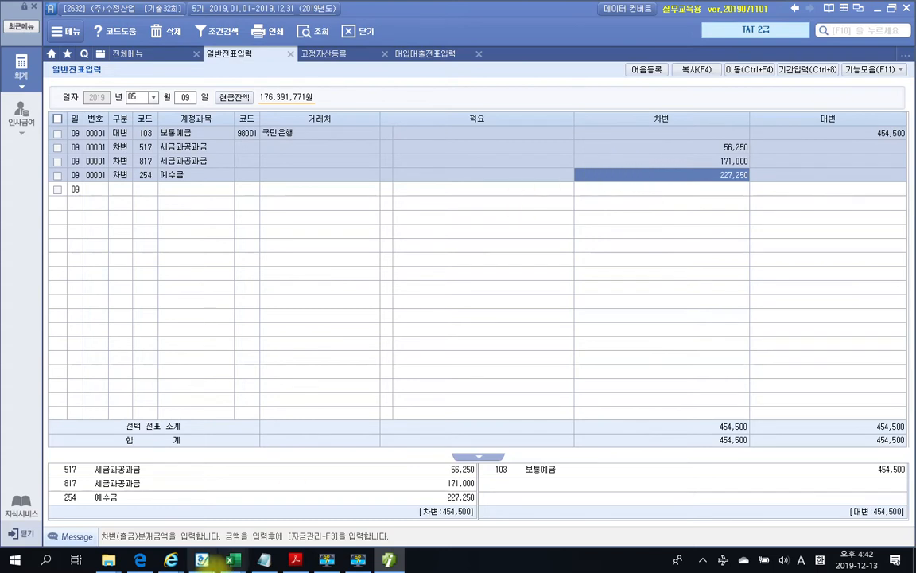
mouse_move(213, 564)
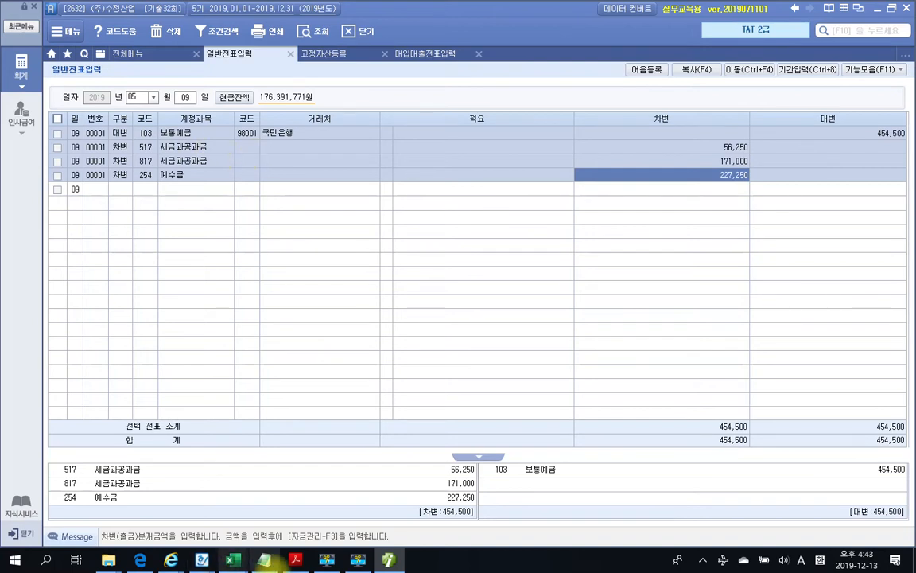
Box the 227,250 total and underline employer shares 56,250 and 171,000 on the notice, then clear the marks
left_click(295, 560)
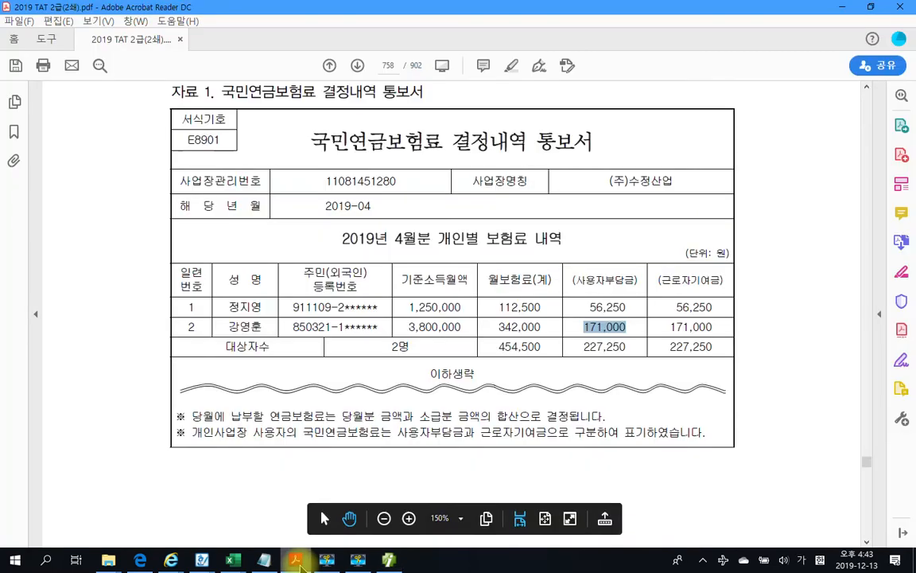
left_click(513, 196)
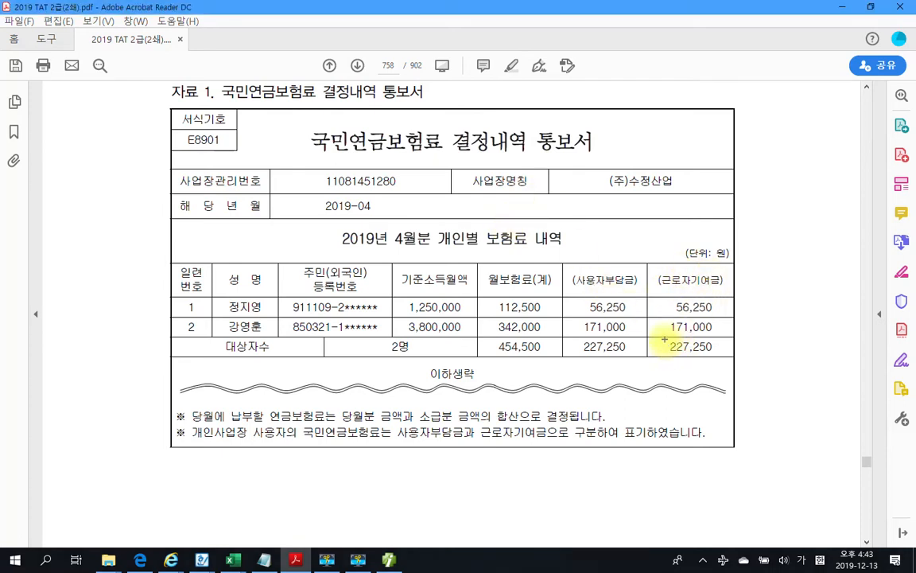
left_click_drag(663, 338, 732, 361)
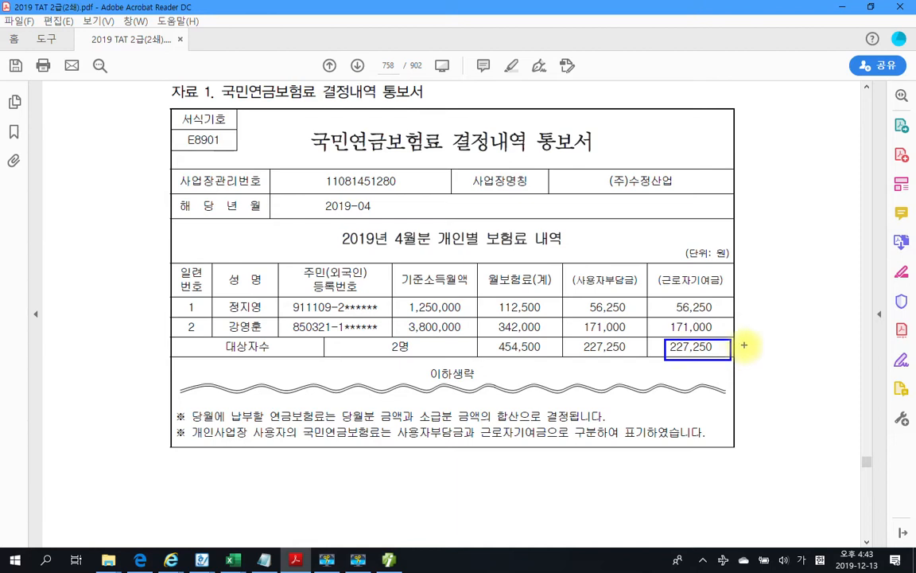
left_click_drag(743, 345, 764, 348)
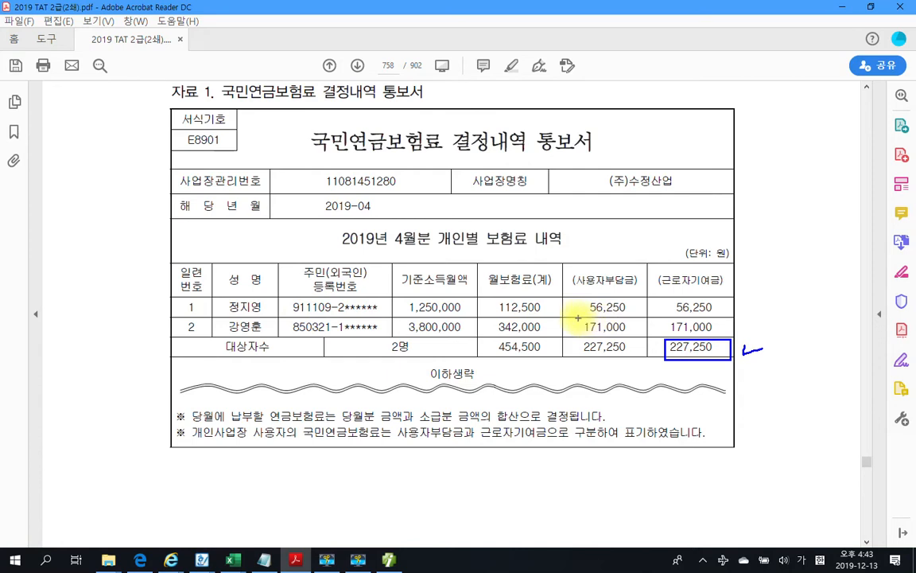
left_click_drag(576, 317, 644, 316)
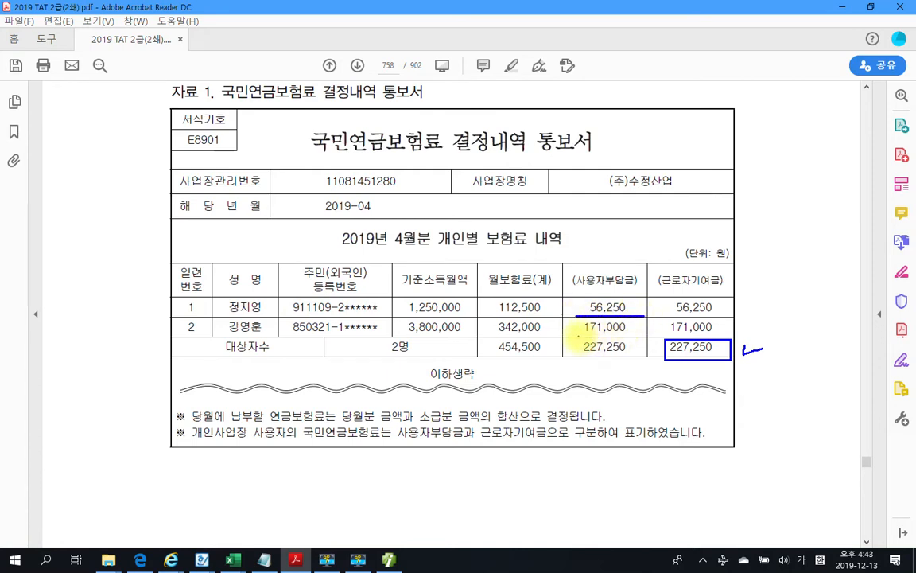
left_click_drag(578, 336, 630, 337)
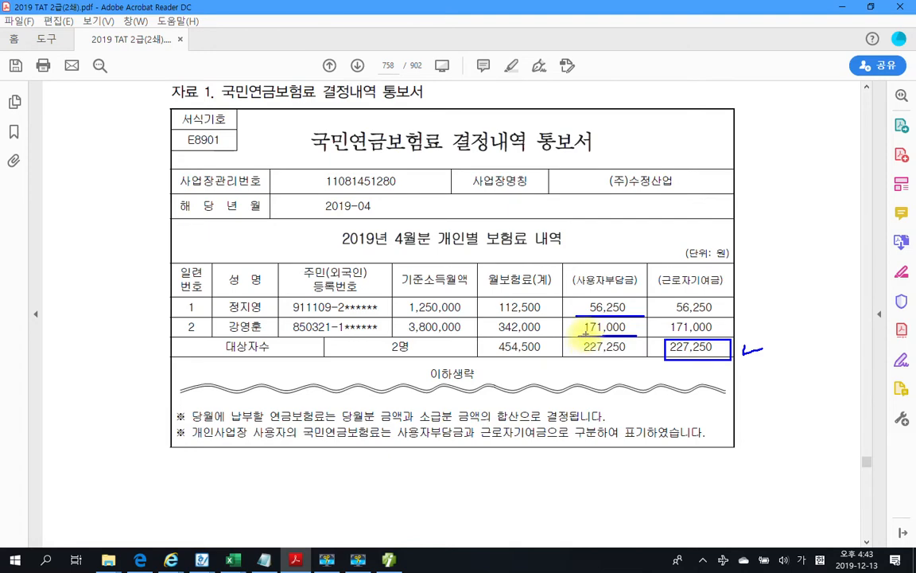
key("Escape")
Box '세금과공과' on page 759, clear the mark, and scroll to problem 4's dividend minutes
scroll(489, 329, "down", 3)
scroll(489, 330, "down", 15)
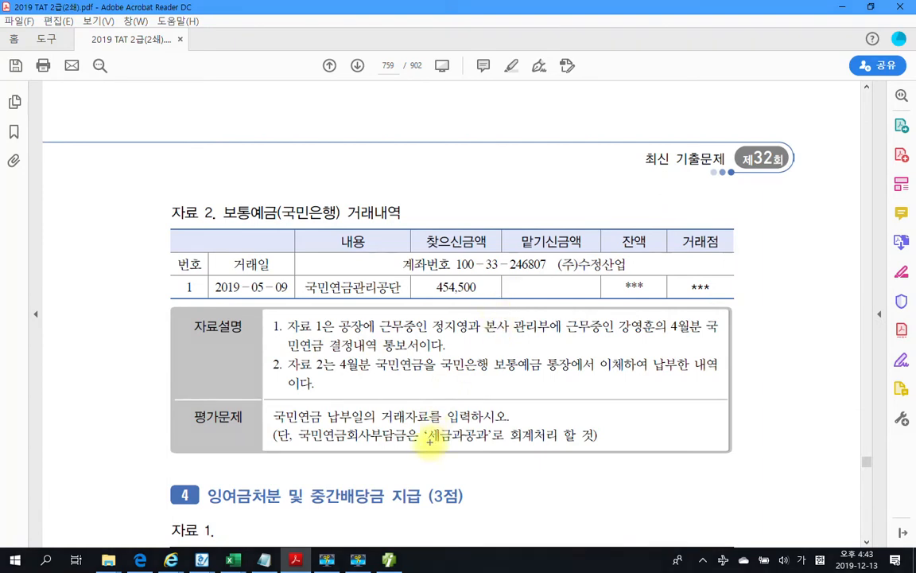
mouse_move(428, 426)
left_mouse_down()
mouse_move(485, 444)
mouse_move(475, 455)
mouse_move(501, 456)
mouse_move(479, 450)
left_mouse_up()
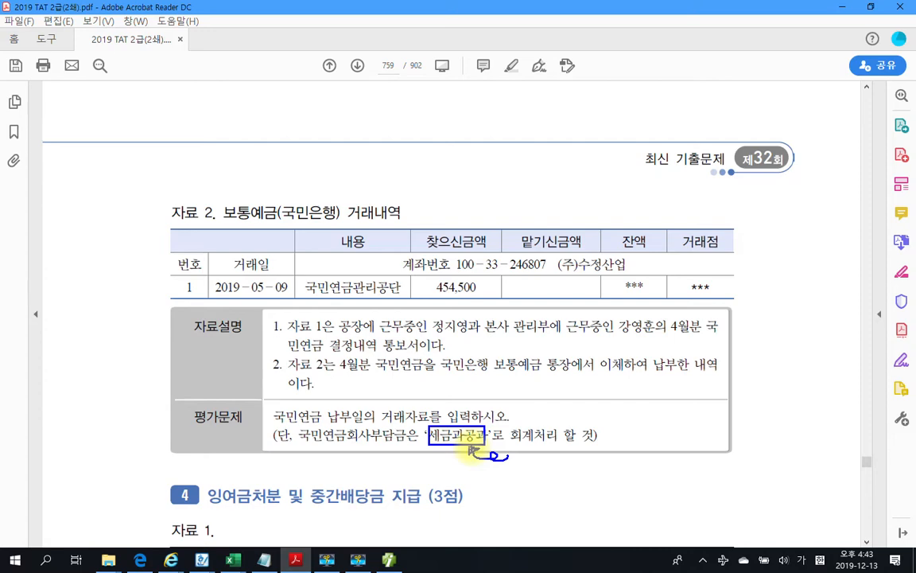
key("Escape")
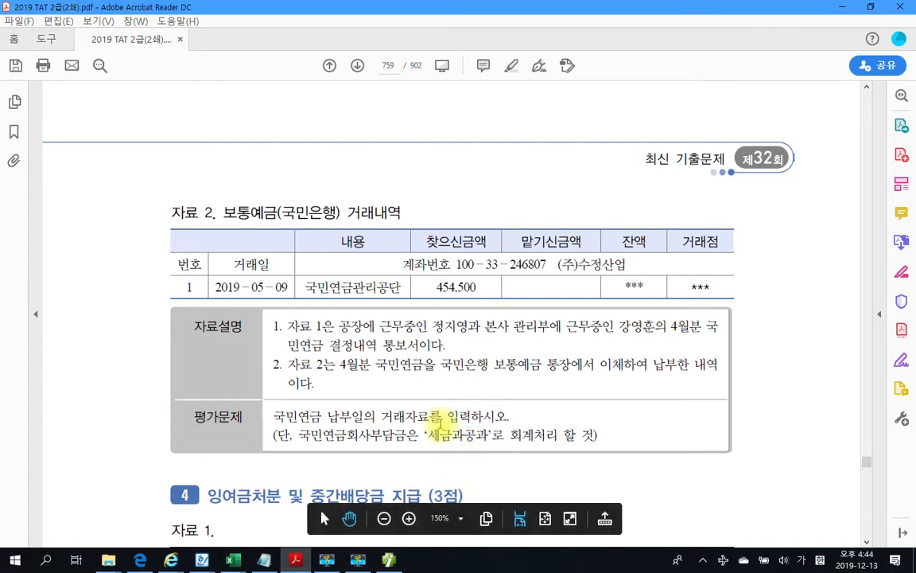
scroll(440, 424, "down", 1)
scroll(440, 425, "down", 8)
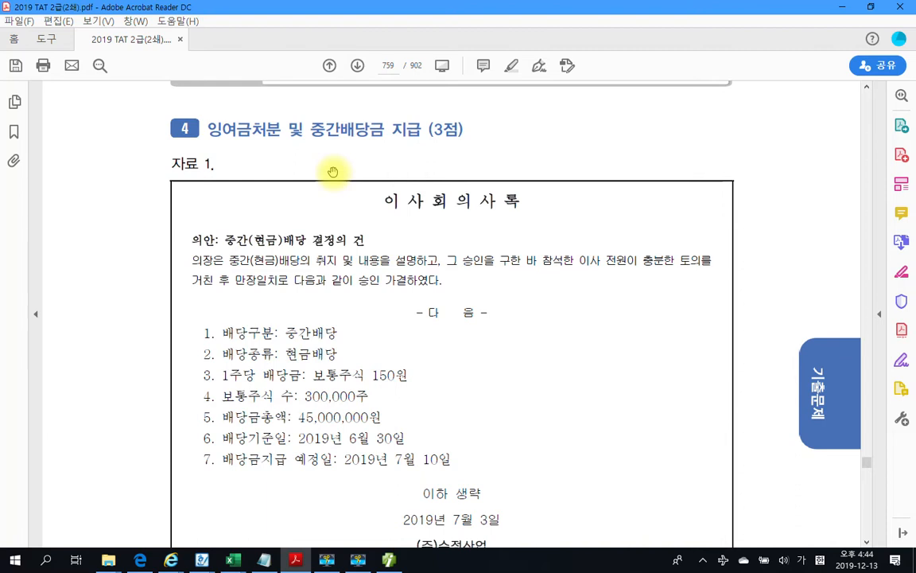
Highlight the dividend total 45,000,000 and the payment date 7월 10일 in yellow
scroll(333, 237, "down", 3)
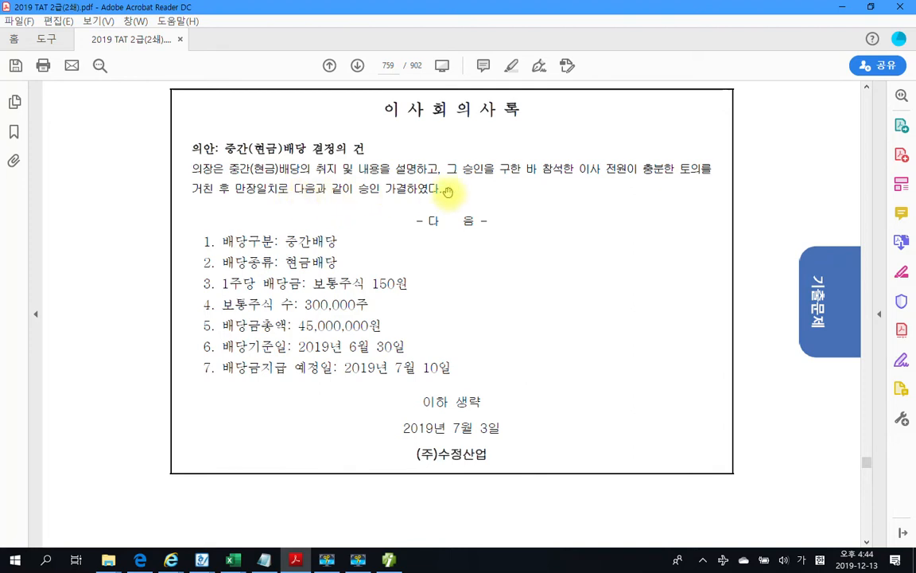
scroll(437, 294, "down", 1)
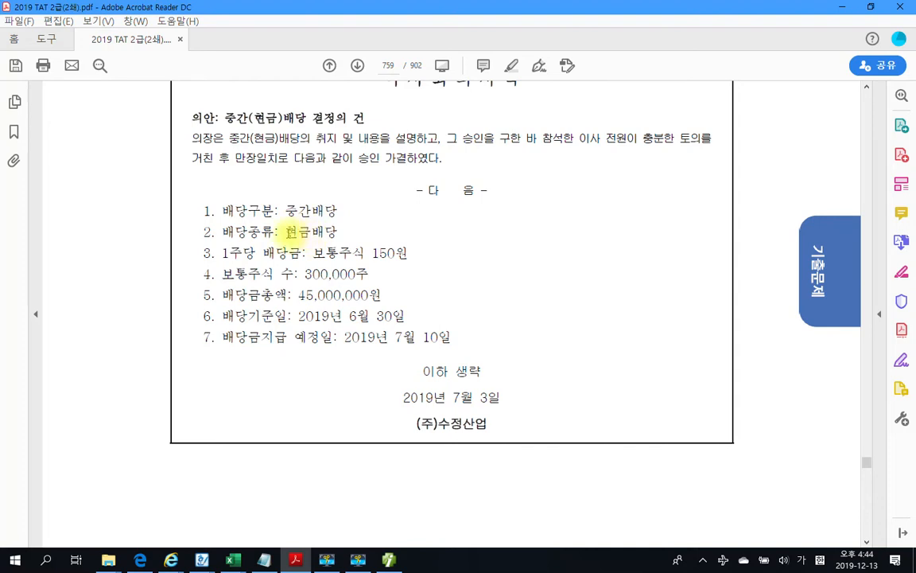
left_click_drag(284, 231, 325, 232)
left_click(355, 282)
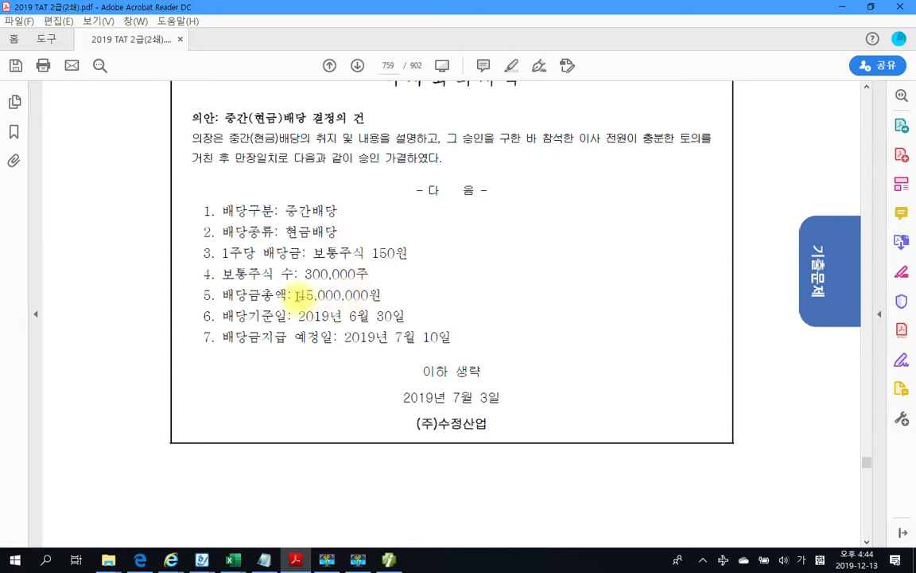
left_click_drag(296, 295, 368, 296)
right_click(366, 297)
left_click(398, 334)
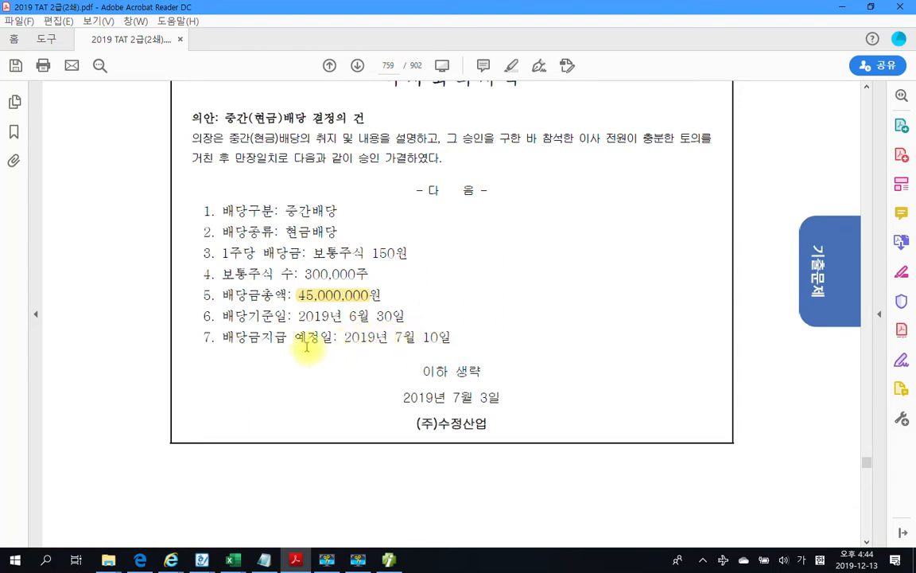
left_click_drag(388, 337, 456, 337)
right_click(439, 345)
left_click(466, 376)
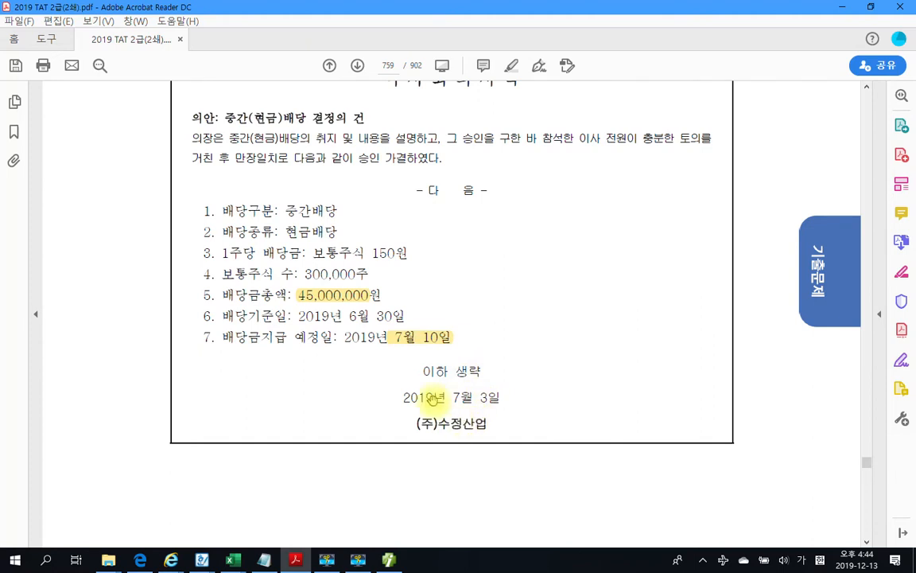
Highlight the minutes date 2019년 7월 3일 and scroll on to page 760's 자료 2
scroll(434, 397, "down", 1)
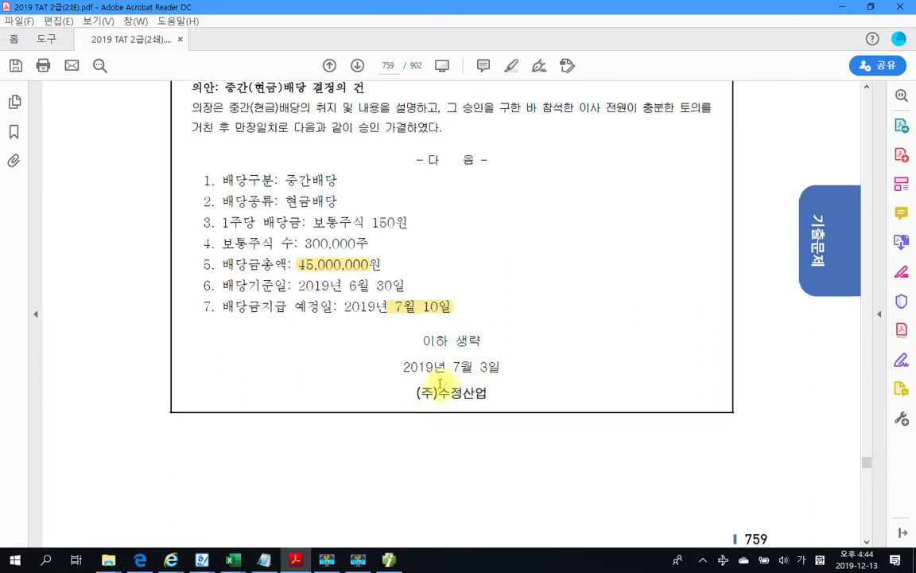
scroll(438, 385, "up", 1)
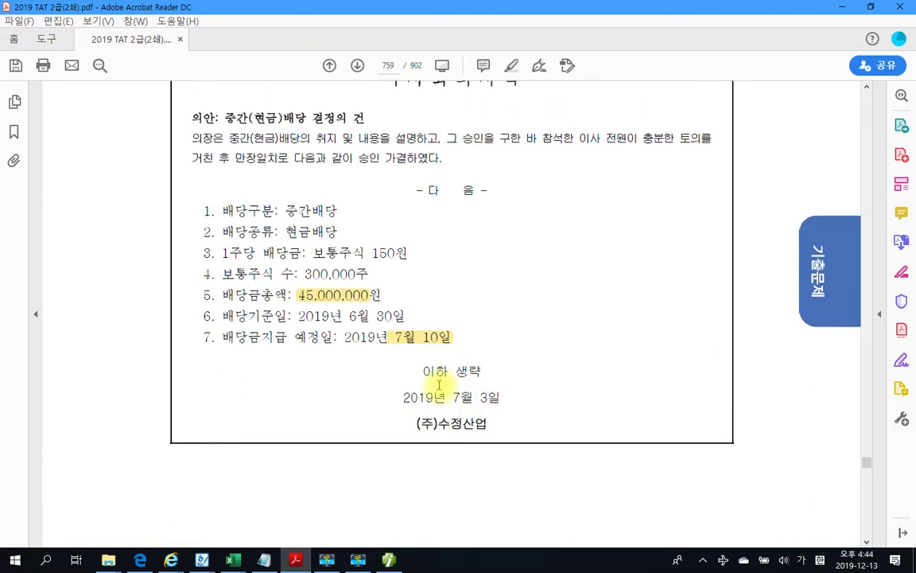
scroll(419, 370, "down", 1)
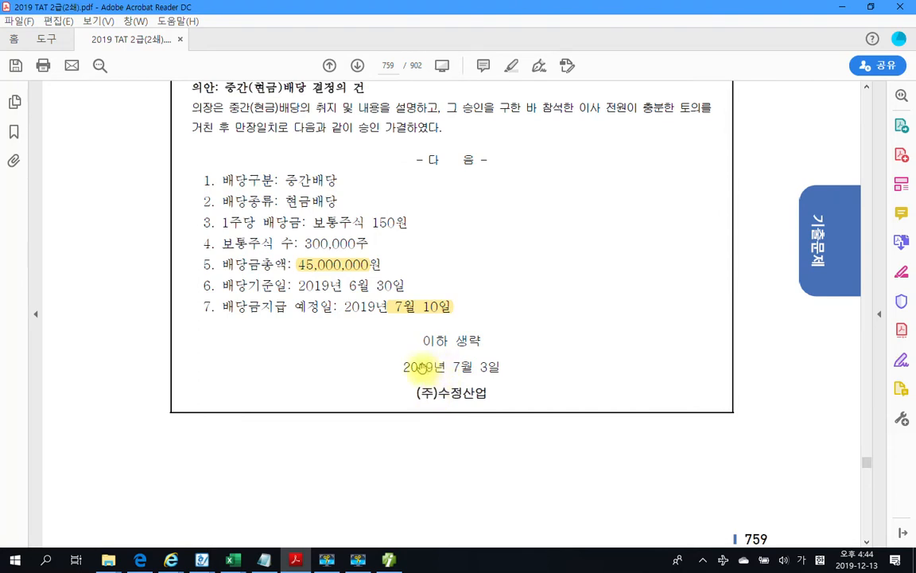
left_click_drag(392, 366, 501, 373)
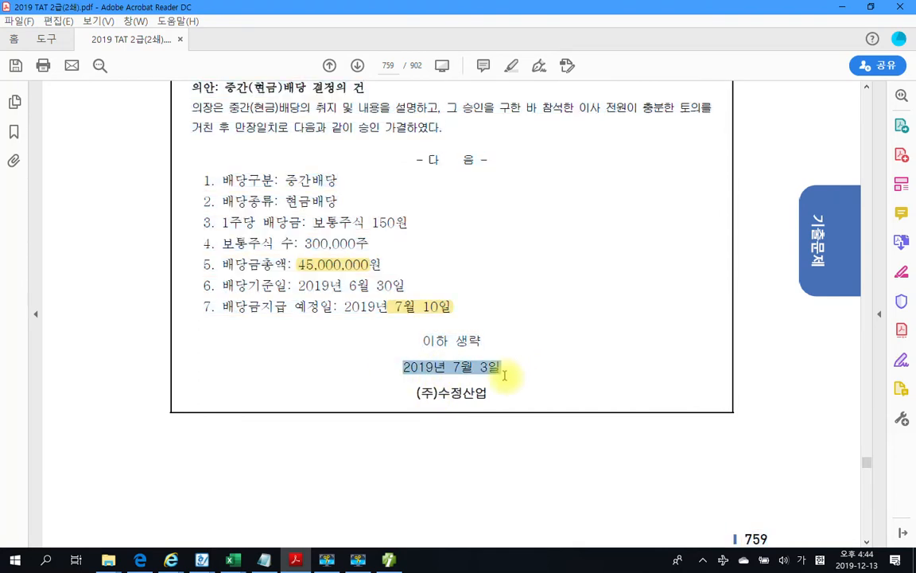
right_click(491, 377)
left_click(510, 411)
scroll(489, 429, "down", 15)
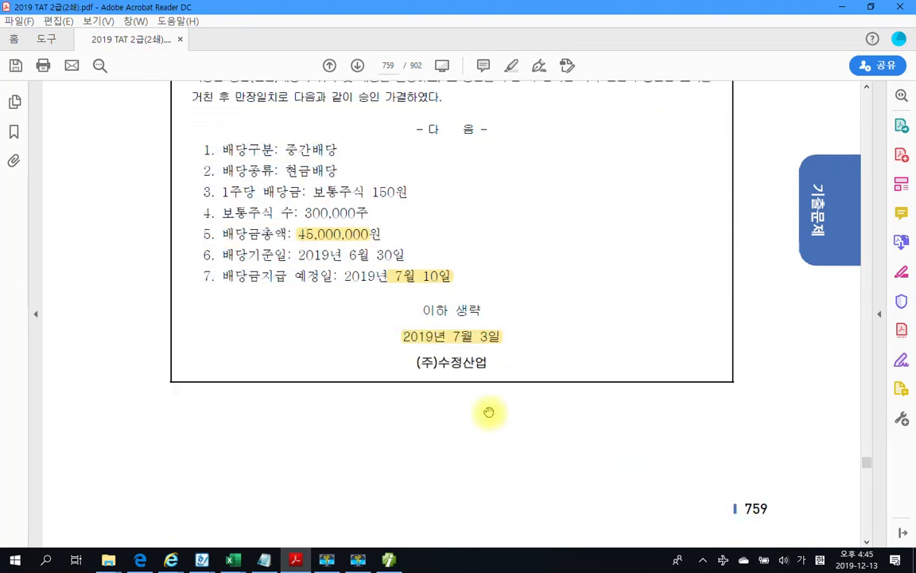
scroll(492, 446, "down", 3)
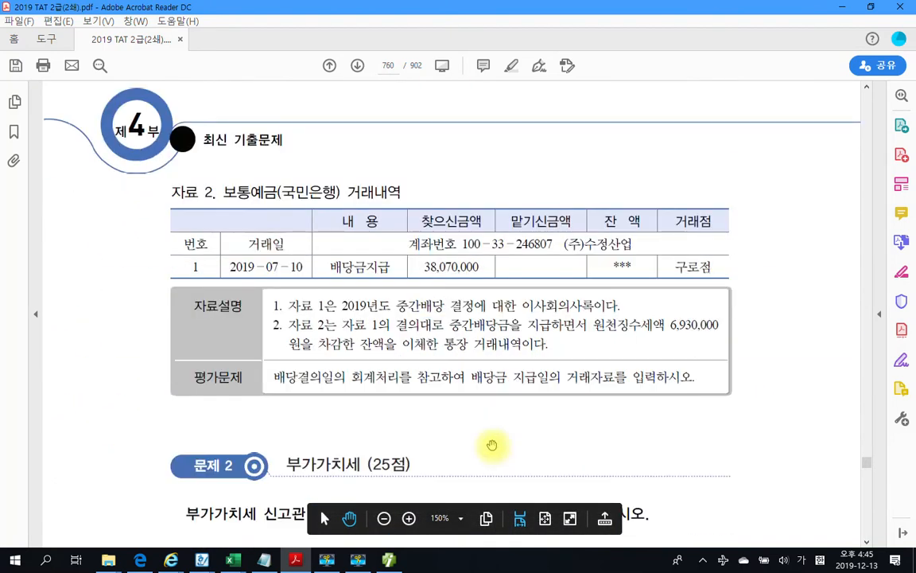
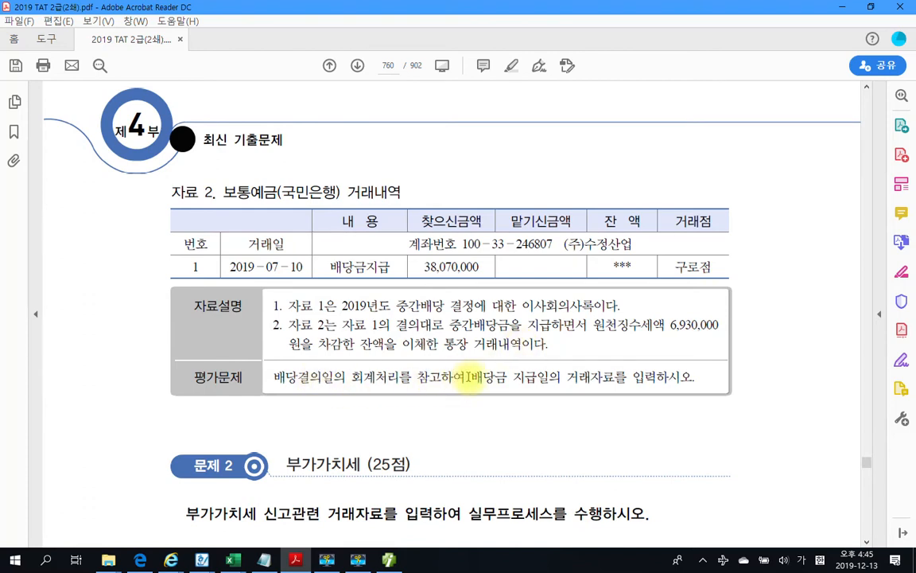
Highlight the phrase 배당금 지급일의 거래자료를 in yellow in the 평가문제 box
left_click_drag(469, 376, 602, 382)
right_click(603, 382)
left_click(716, 418)
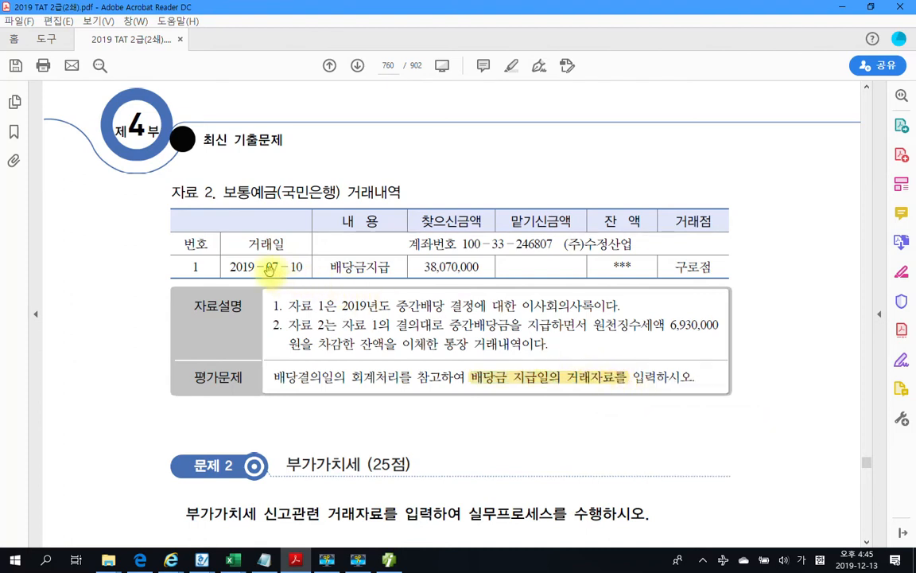
Check the 07-10 payment date in the table, then scroll to compare the dividend dates
left_click_drag(269, 266, 299, 269)
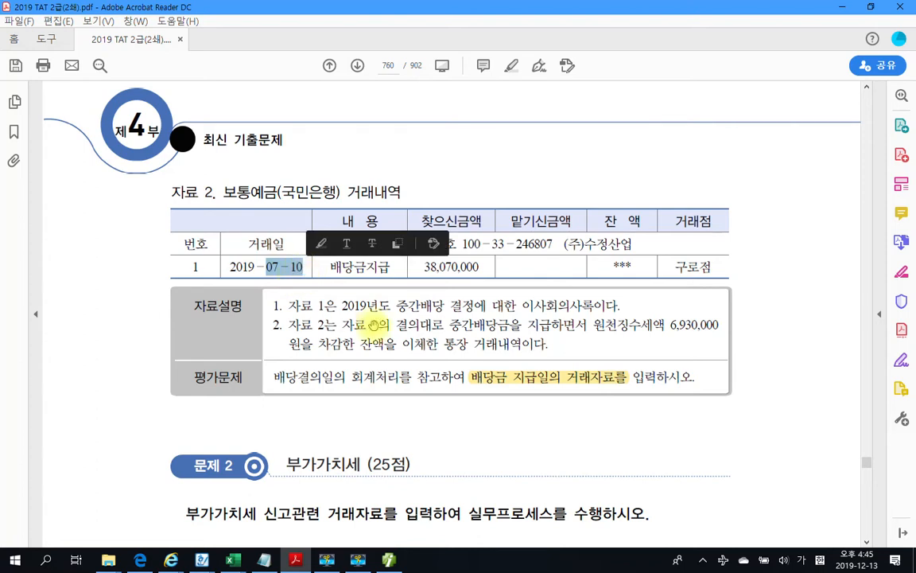
left_click(396, 338)
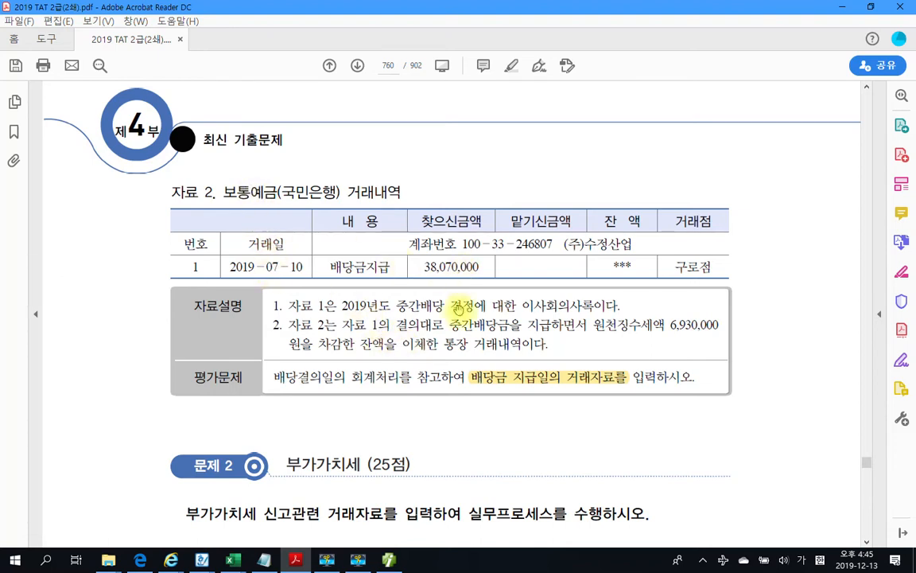
scroll(449, 345, "up", 5)
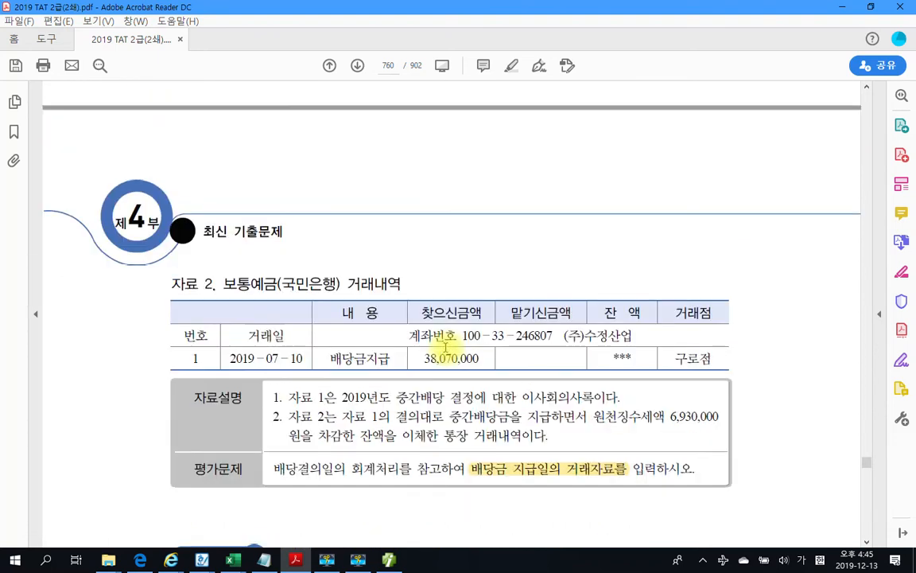
scroll(444, 347, "up", 3)
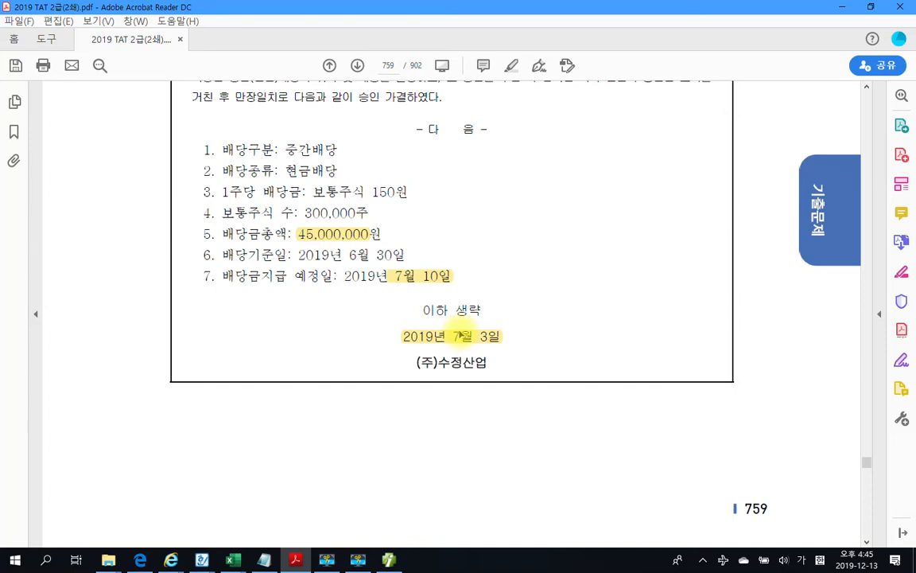
scroll(453, 328, "down", 3)
scroll(465, 323, "down", 6)
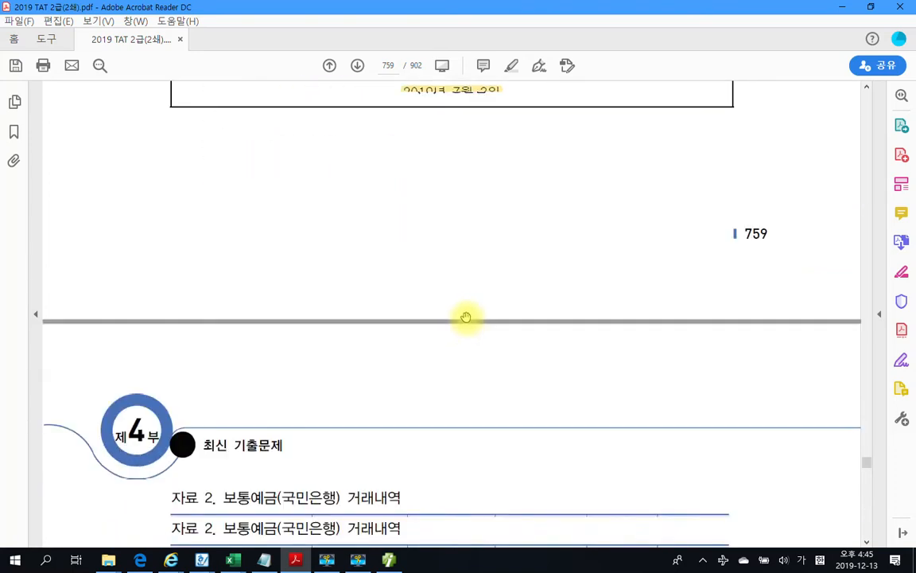
scroll(467, 318, "down", 3)
scroll(467, 318, "up", 7)
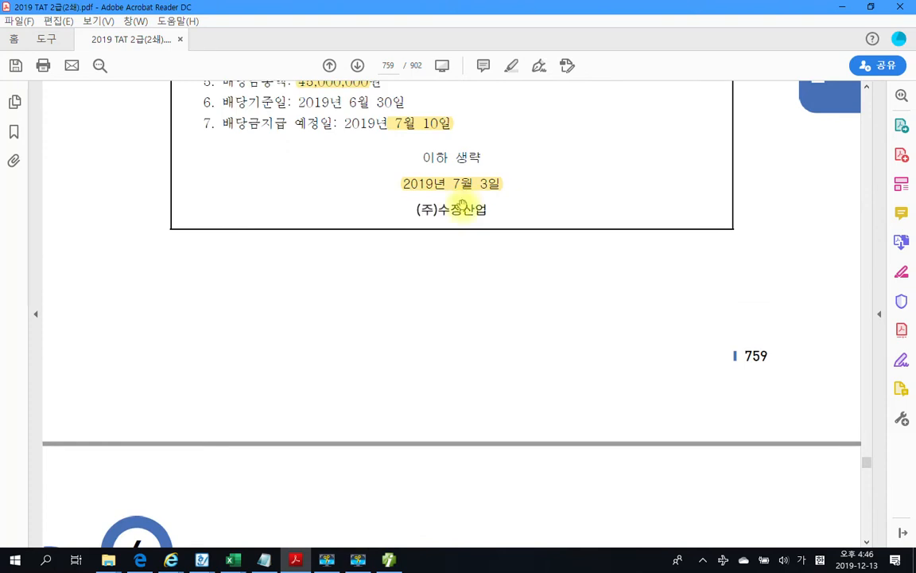
scroll(430, 435, "down", 5)
scroll(434, 434, "down", 5)
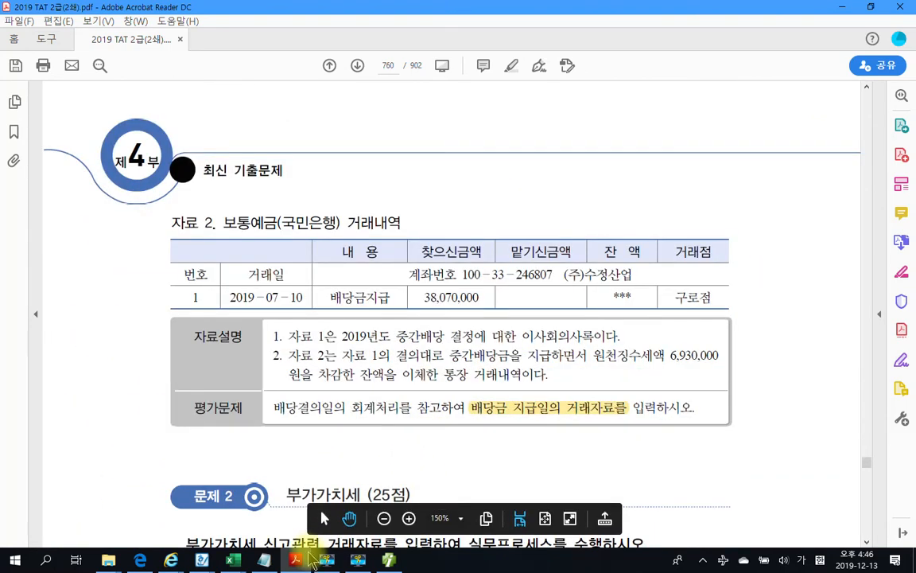
Load the 07-03 journal entries and review the 45,000,000 372 중간배당금 / 265 미지급배당금 voucher
key("alt+Tab")
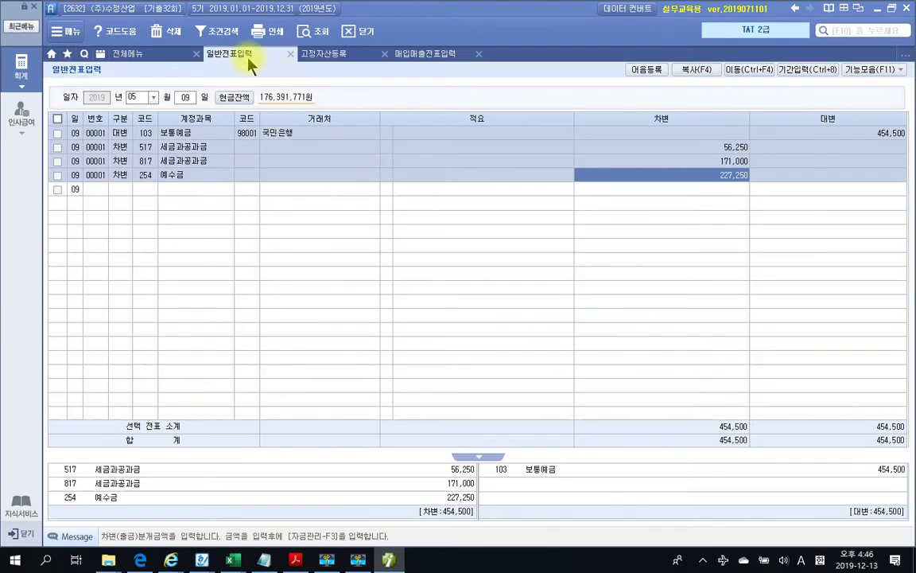
left_click(145, 98)
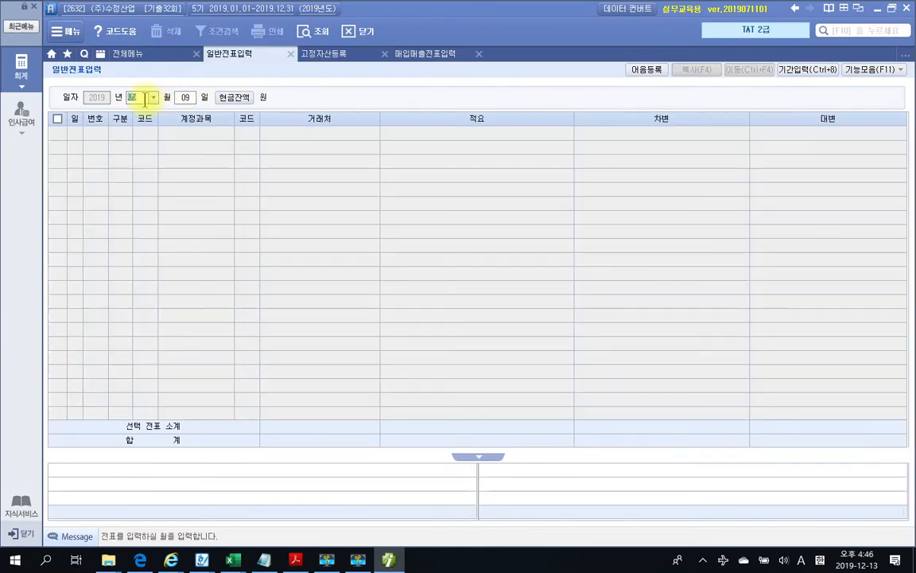
type("07")
key("Return")
type("3")
key("Return")
left_click(147, 175)
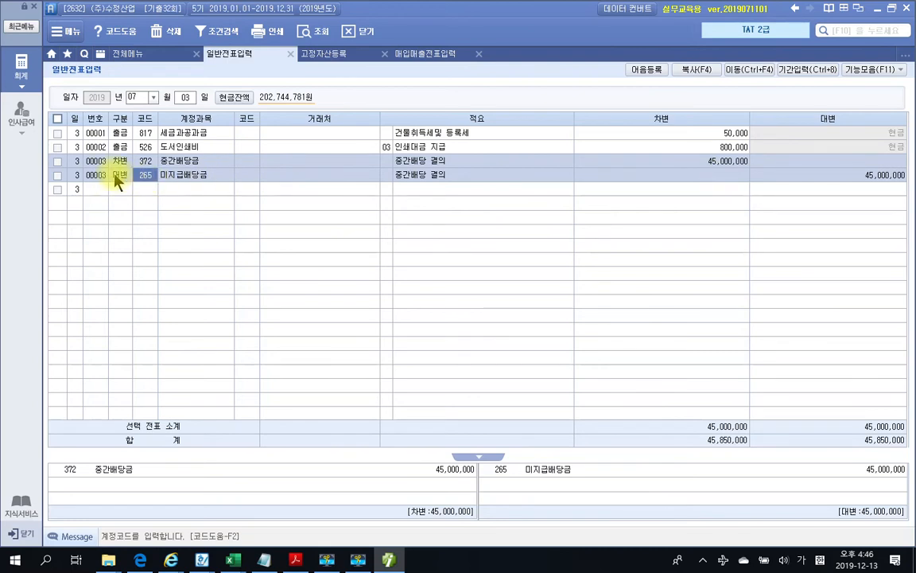
left_click(387, 561)
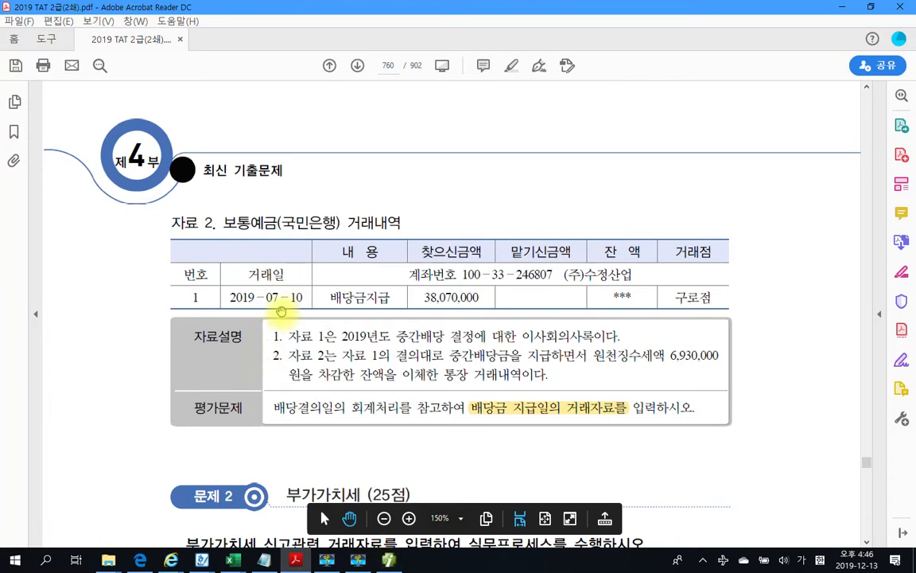
key("alt+Tab")
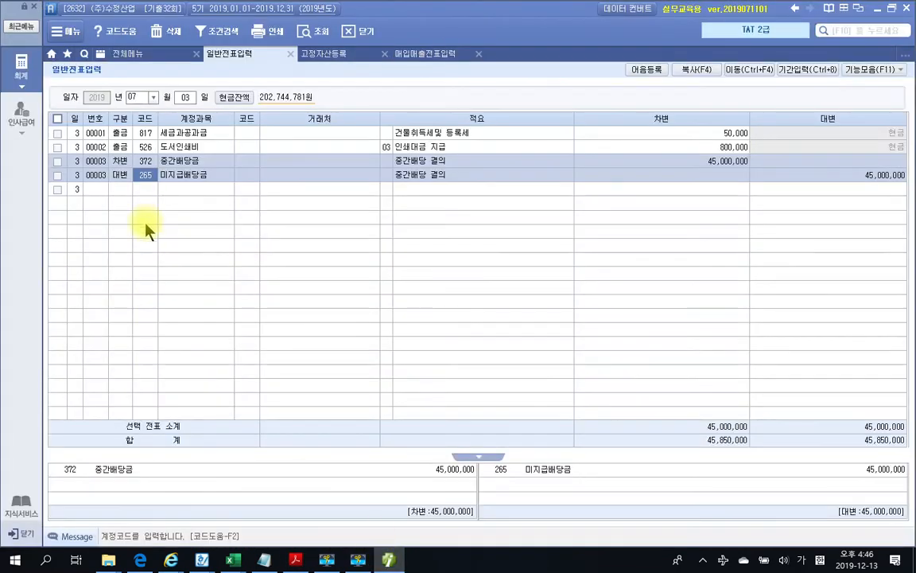
Start a 07-10 voucher debiting 265 미지급배당금 45,000,000, and begin a credit line
left_click(184, 97)
type("10")
key("Return")
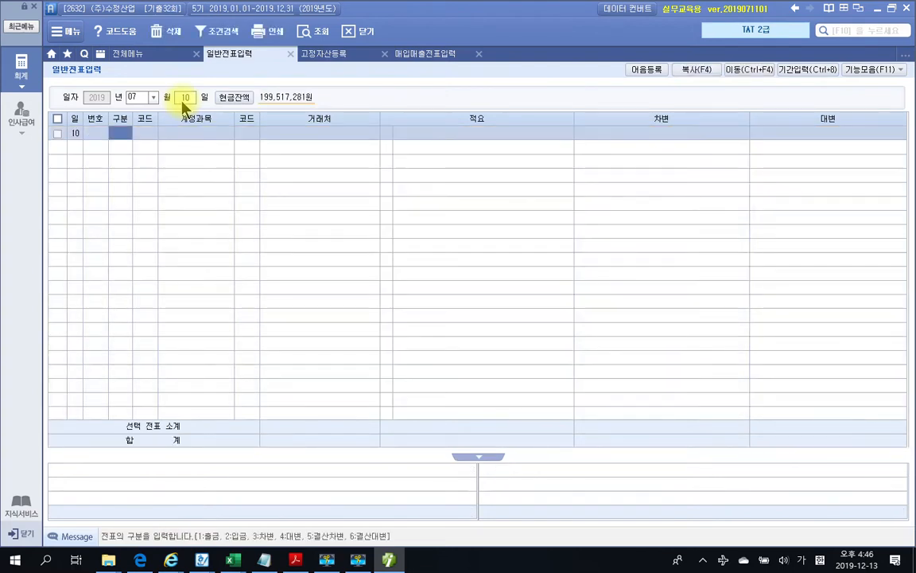
type("3")
key("Return")
type("미지")
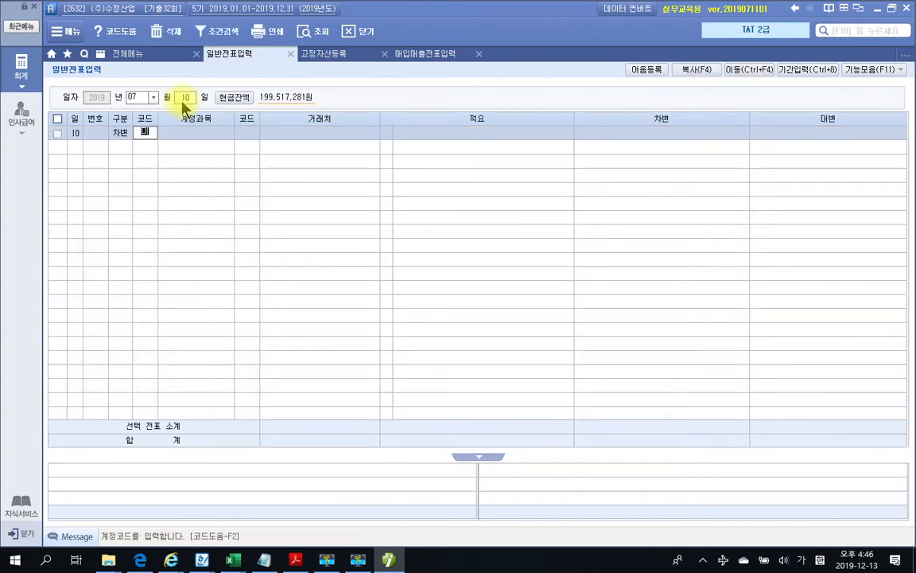
key("Return")
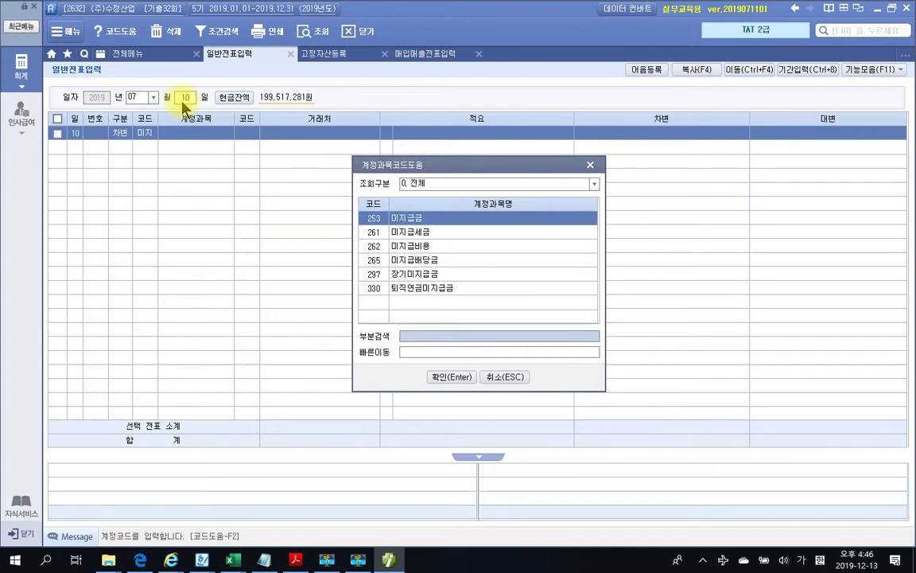
key("Down")
key("Down")
key("Down")
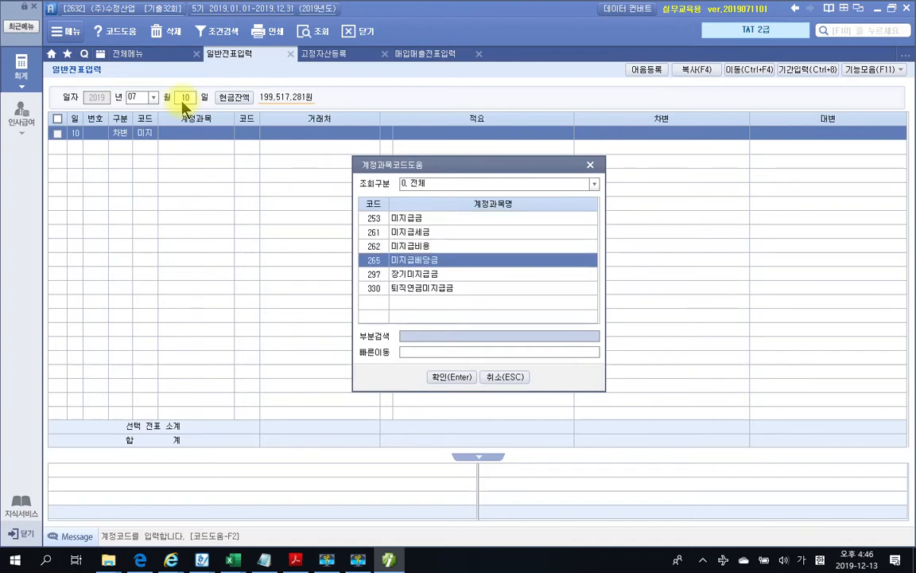
key("Return")
key("Return")
key("Return")
key("Return")
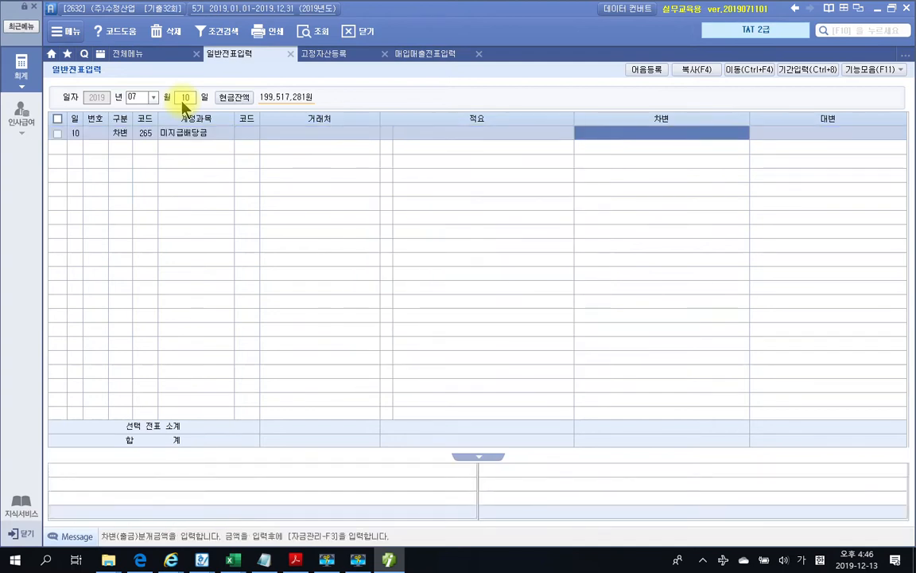
type("45000000")
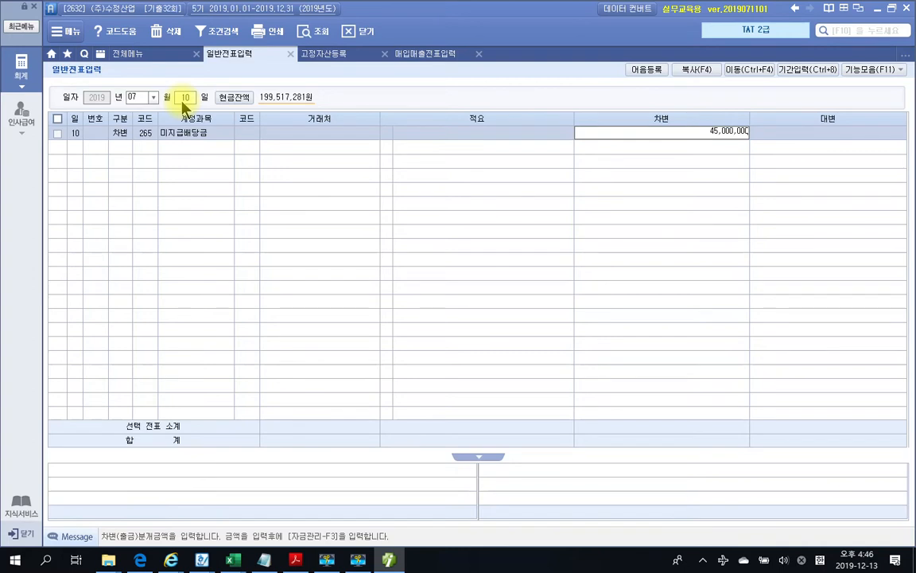
key("Return")
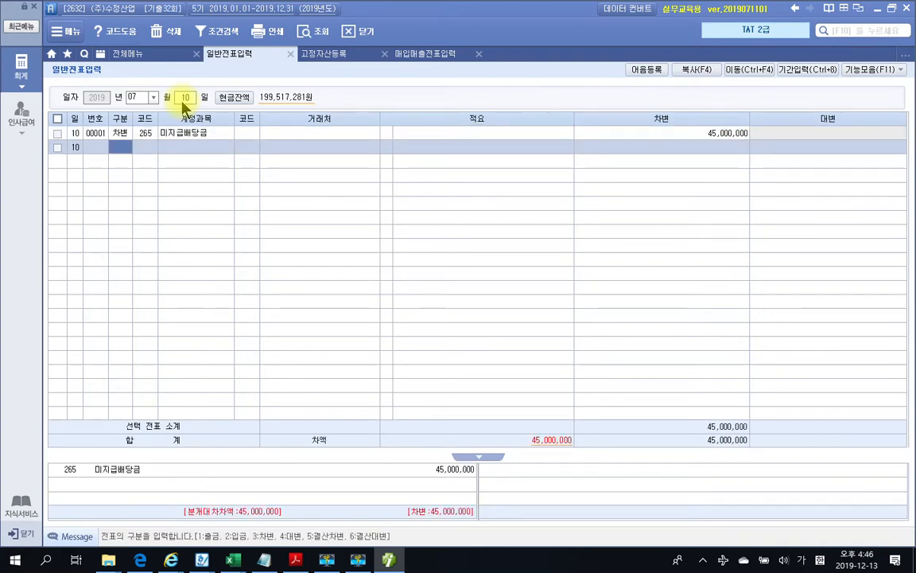
type("4")
key("Return")
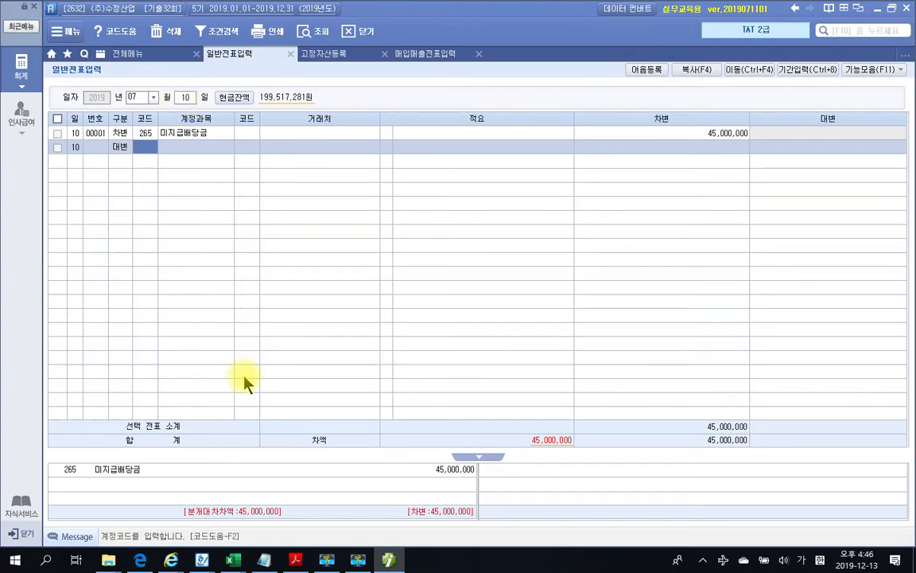
Credit 254 예수금 with the 6,930,000 withholding tax taken from the exam PDF
left_click(295, 560)
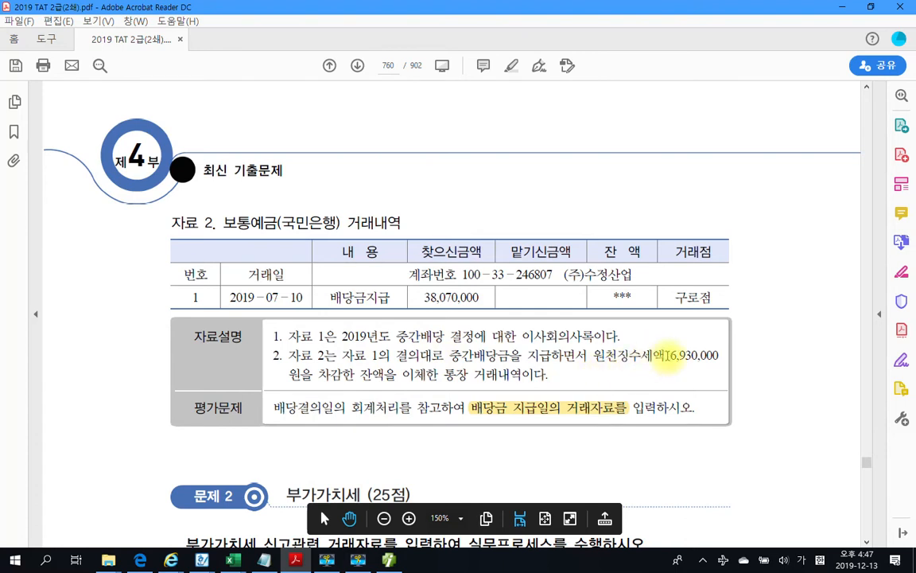
left_click_drag(669, 356, 726, 357)
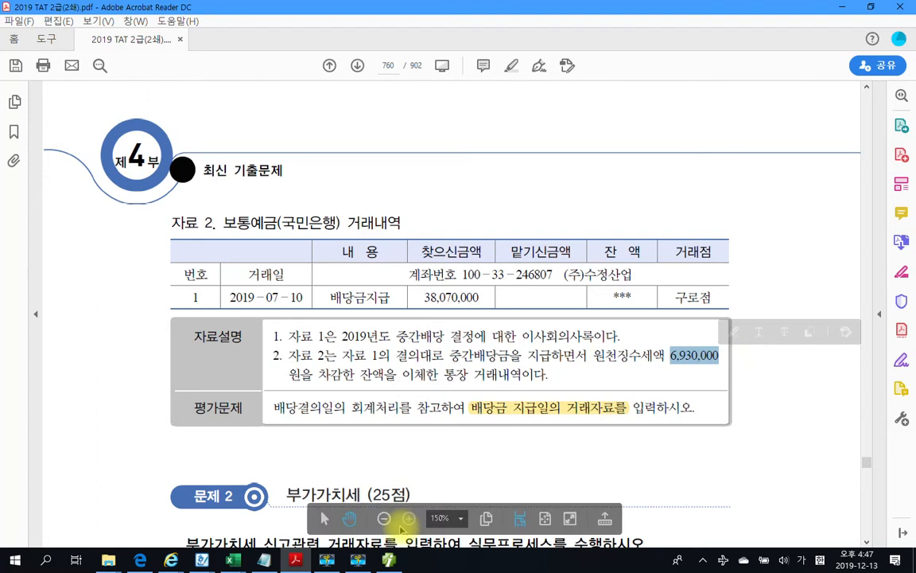
key("alt+Tab")
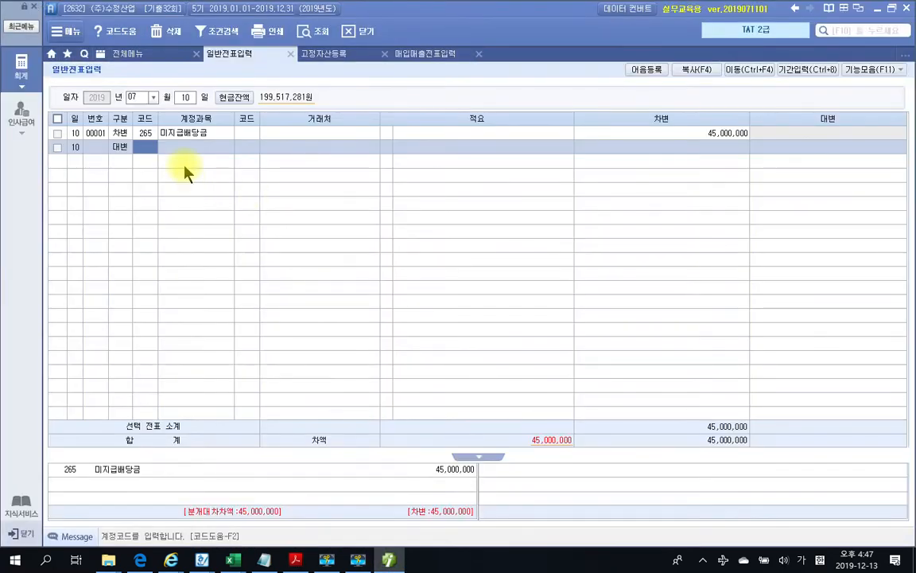
type("미")
type("수")
key("Return")
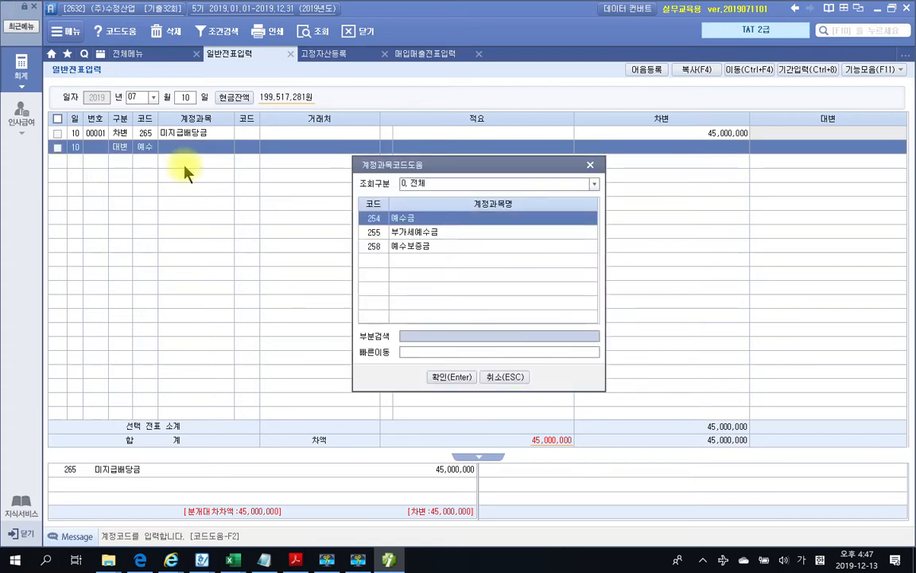
key("Return")
key("Return")
key("Return")
key("Return")
type("6930000")
key("Return")
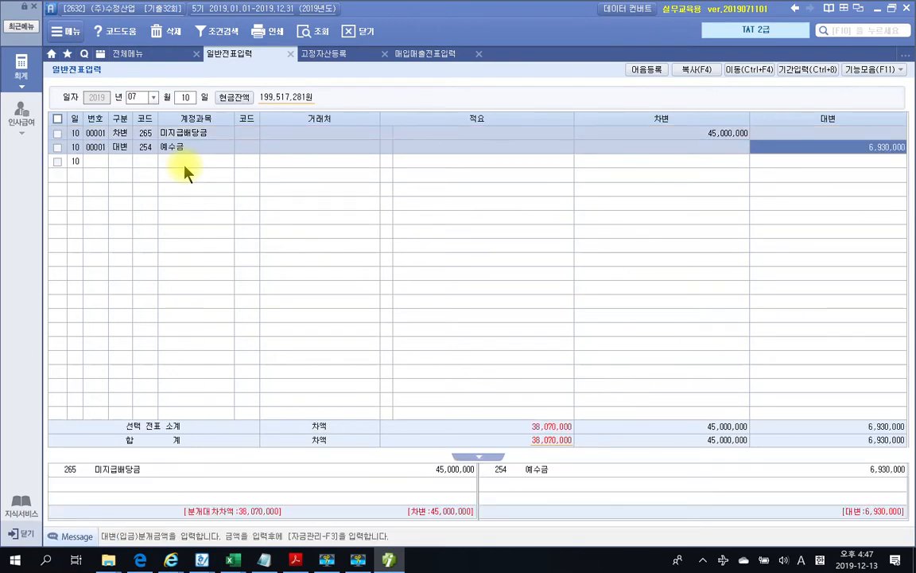
key("Return")
Add a credit line for 103 보통예금 with customer 98001 국민은행
type("4")
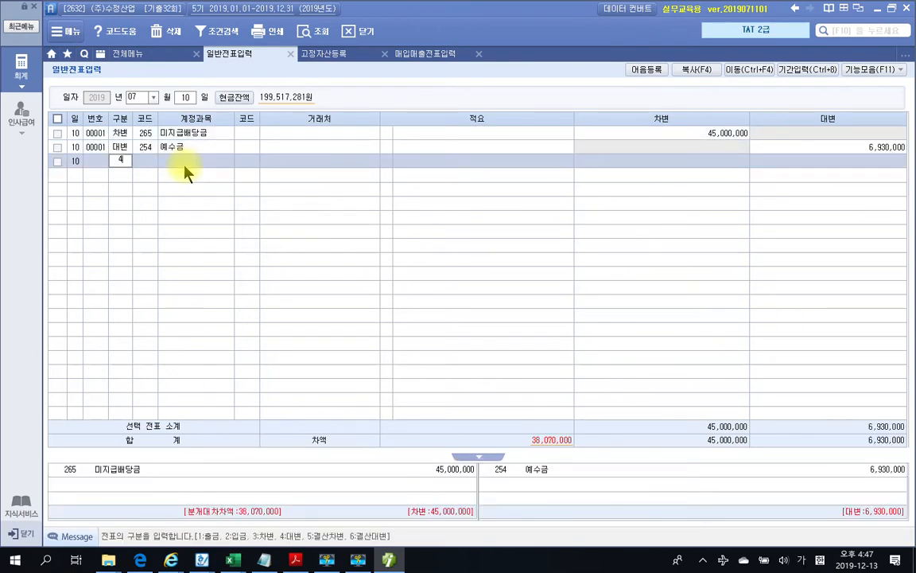
key("Return")
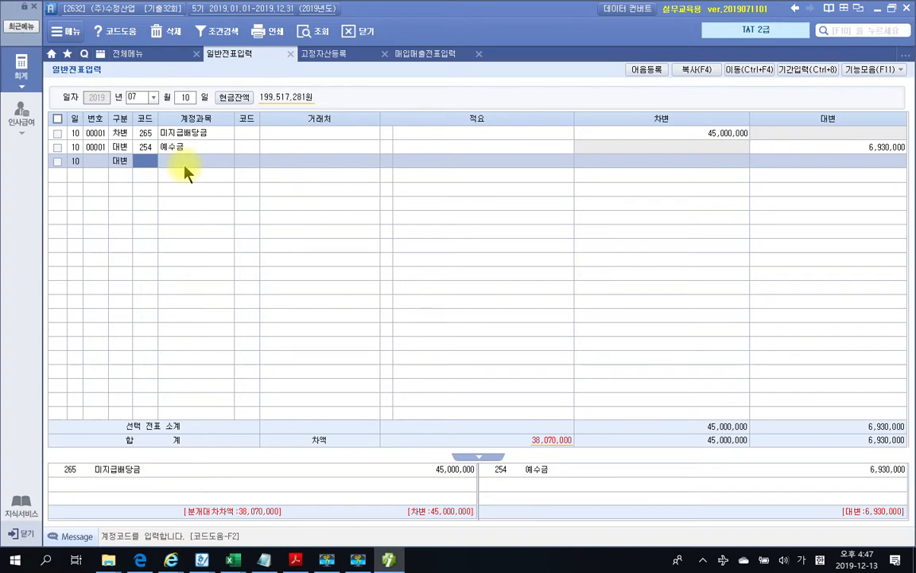
type("103")
key("Return")
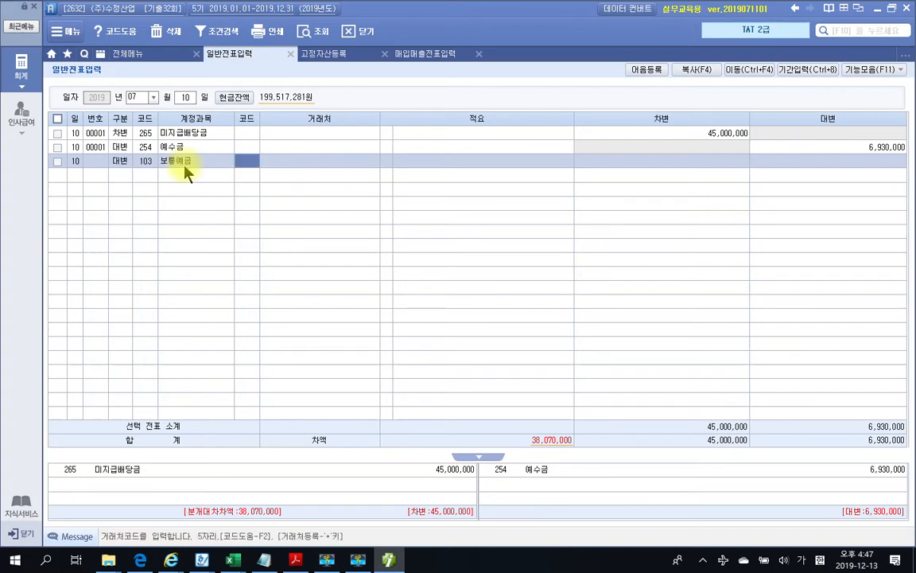
type("국민")
key("Return")
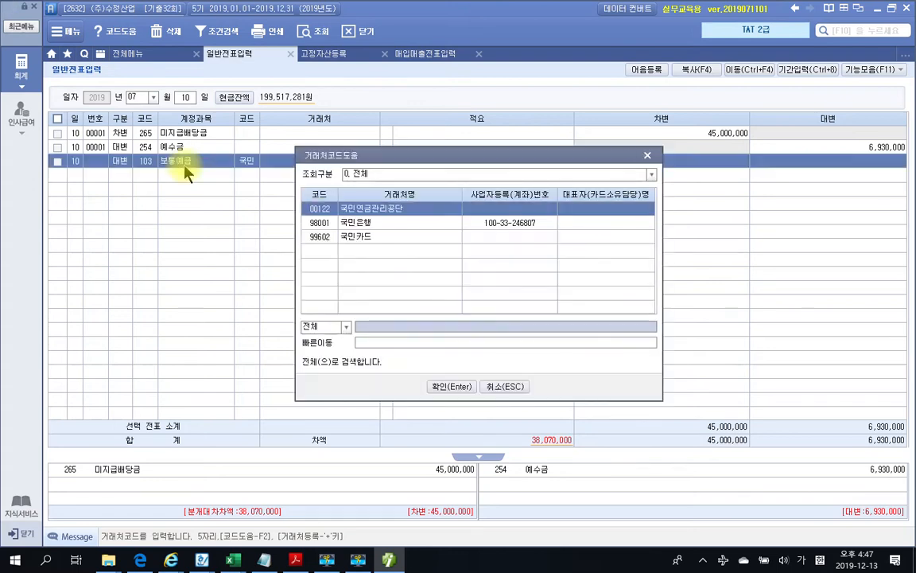
key("Down")
key("Return")
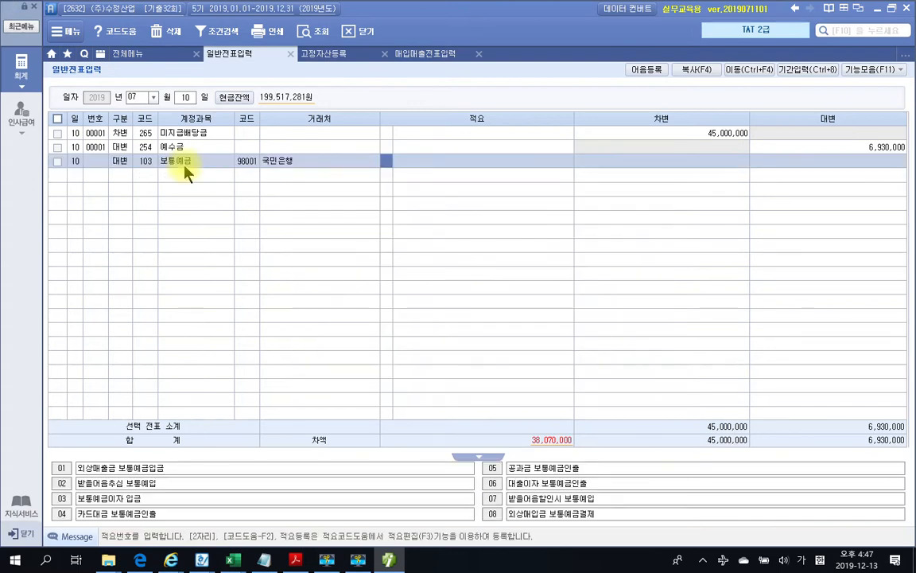
Copy 38,070,000 from the bank record into the 보통예금 credit so the entry balances
left_click(295, 560)
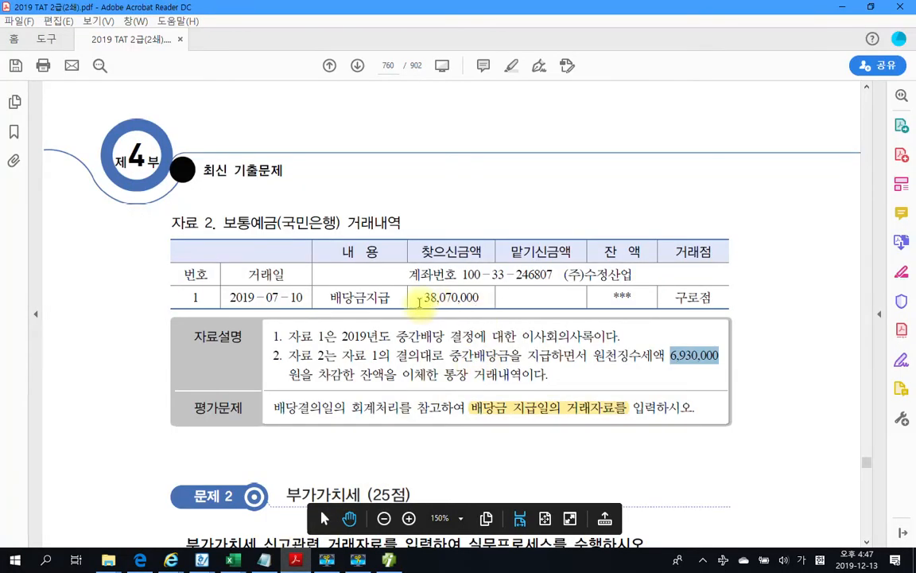
left_click(424, 297)
left_click_drag(464, 297, 476, 298)
key("ctrl+c")
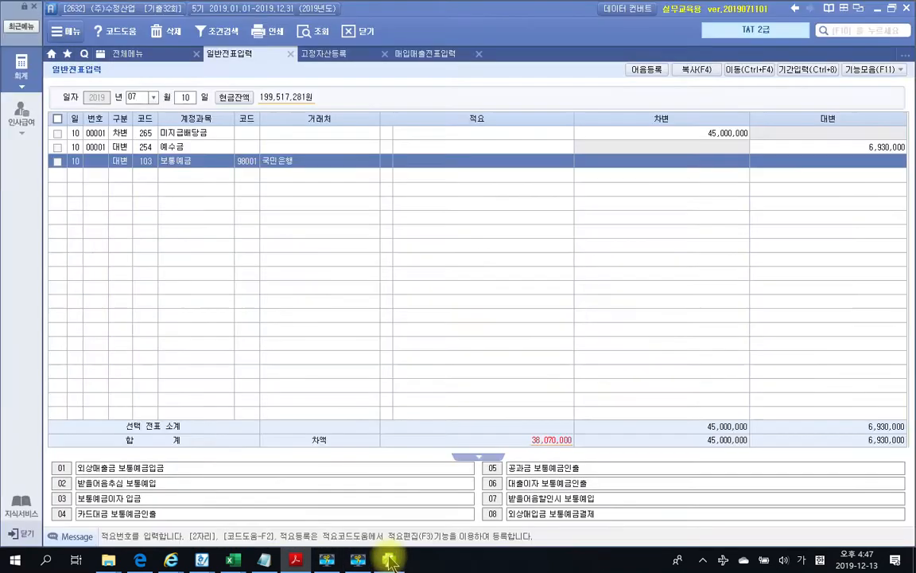
key("alt+Tab")
left_click(806, 162)
key("ctrl+v")
key("Return")
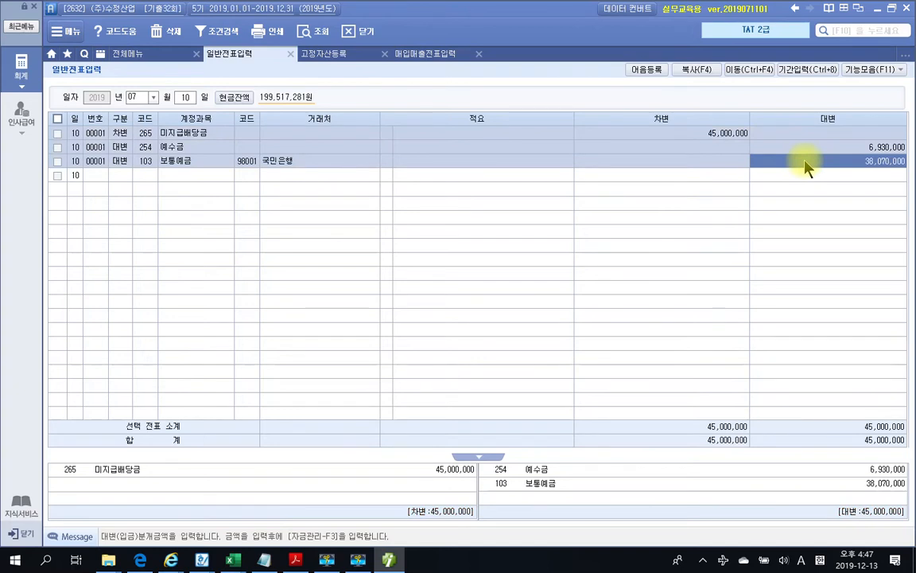
left_click_drag(660, 404, 759, 453)
left_click_drag(836, 402, 914, 456)
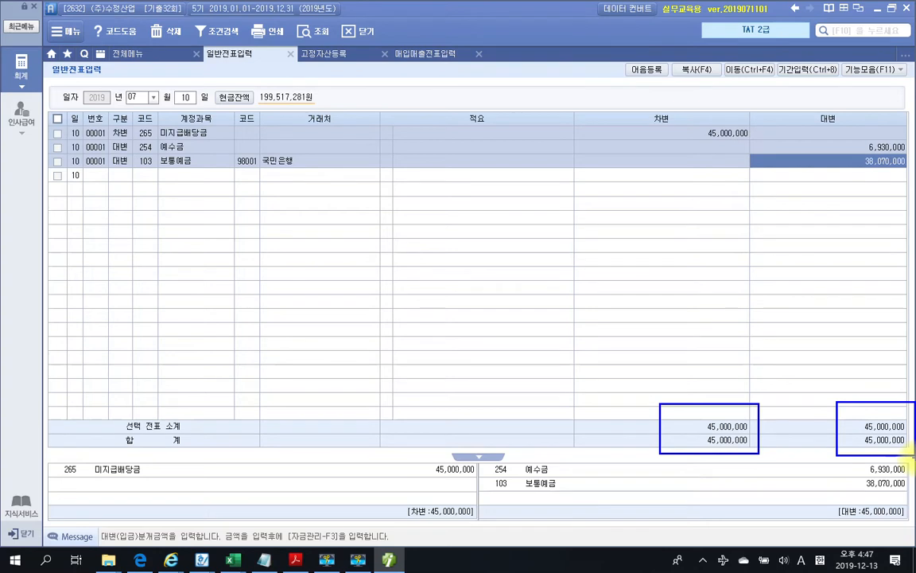
mouse_move(175, 111)
left_mouse_down()
mouse_move(186, 86)
mouse_move(212, 102)
left_mouse_up()
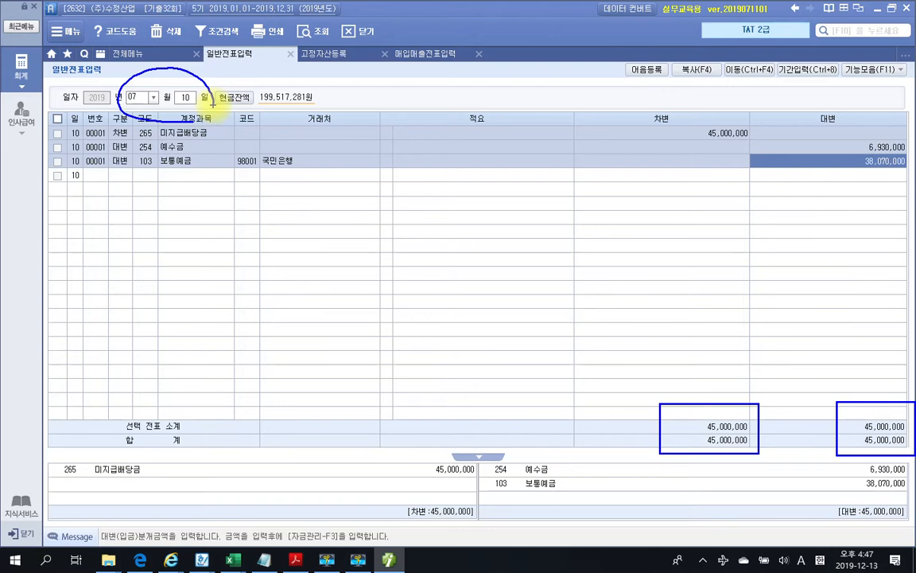
key("Escape")
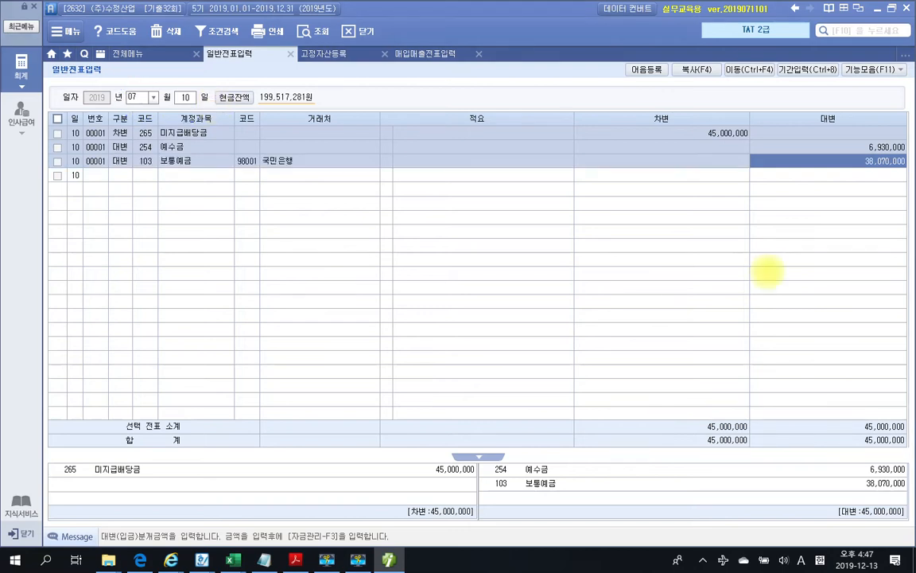
Scroll the exam PDF through pages 756–760 to 문제 2 부가가치세 task 1
left_click(389, 560)
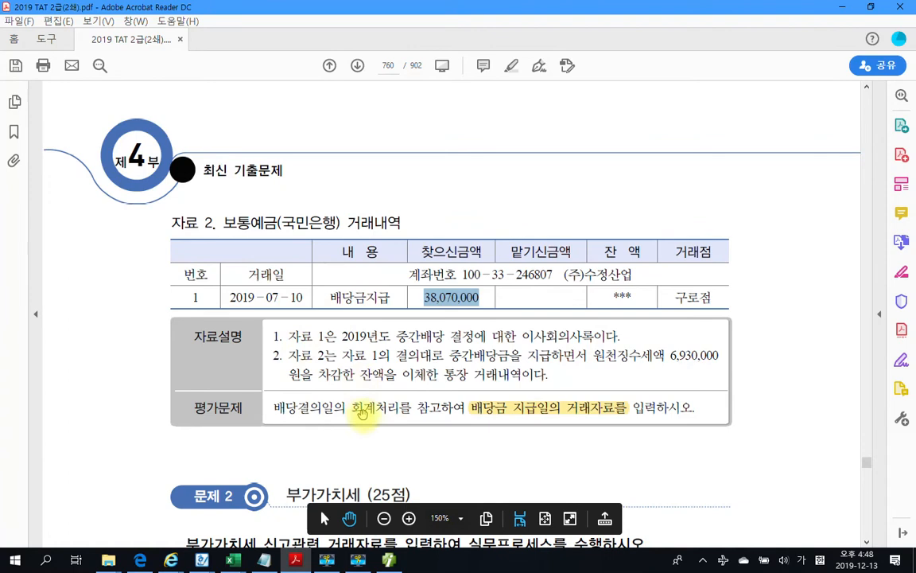
scroll(363, 409, "down", 2)
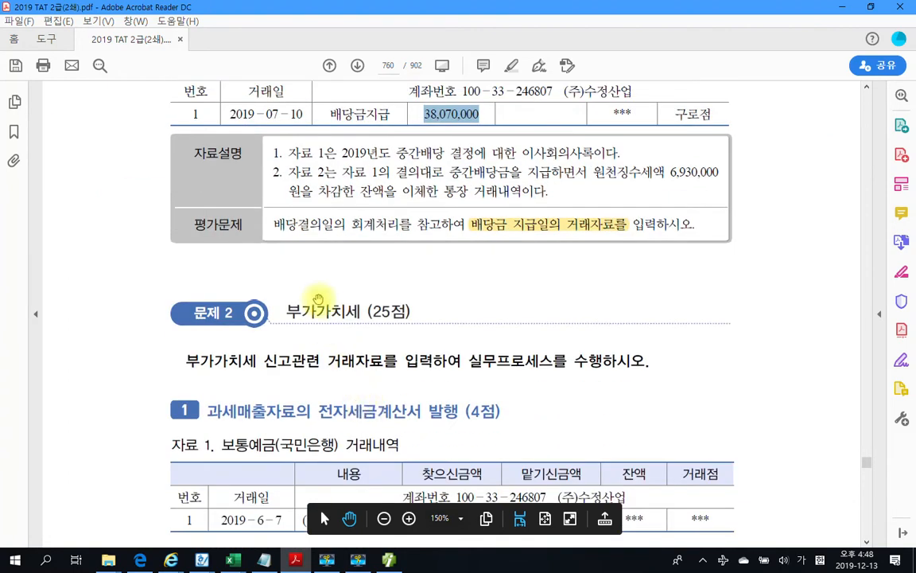
scroll(320, 300, "up", 3)
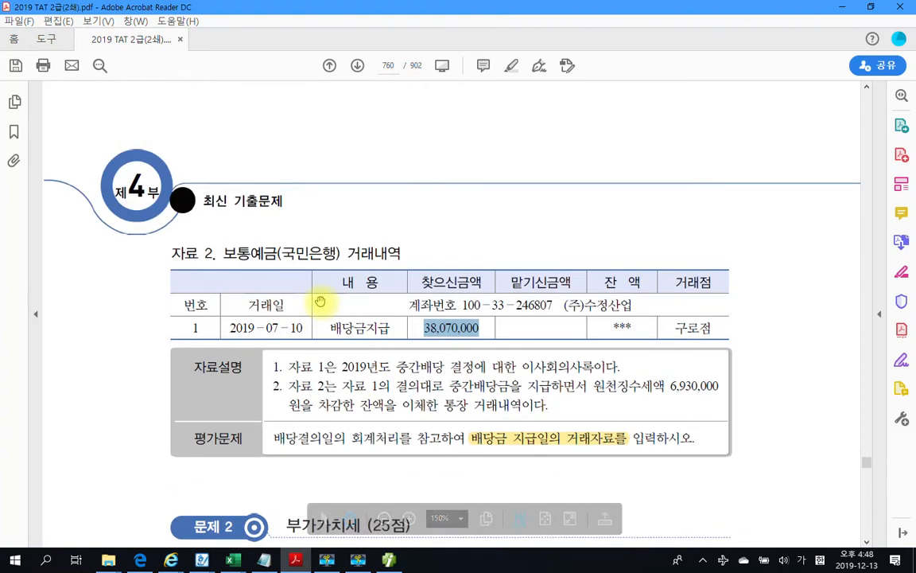
scroll(319, 303, "down", 2)
scroll(318, 303, "up", 4)
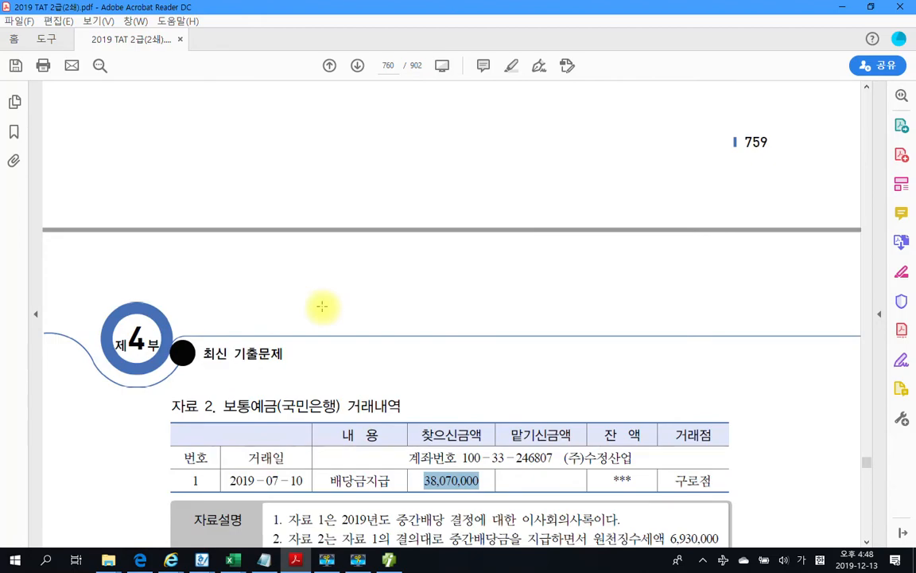
scroll(323, 308, "up", 4)
scroll(322, 310, "up", 5)
scroll(321, 310, "down", 3)
scroll(321, 308, "up", 4)
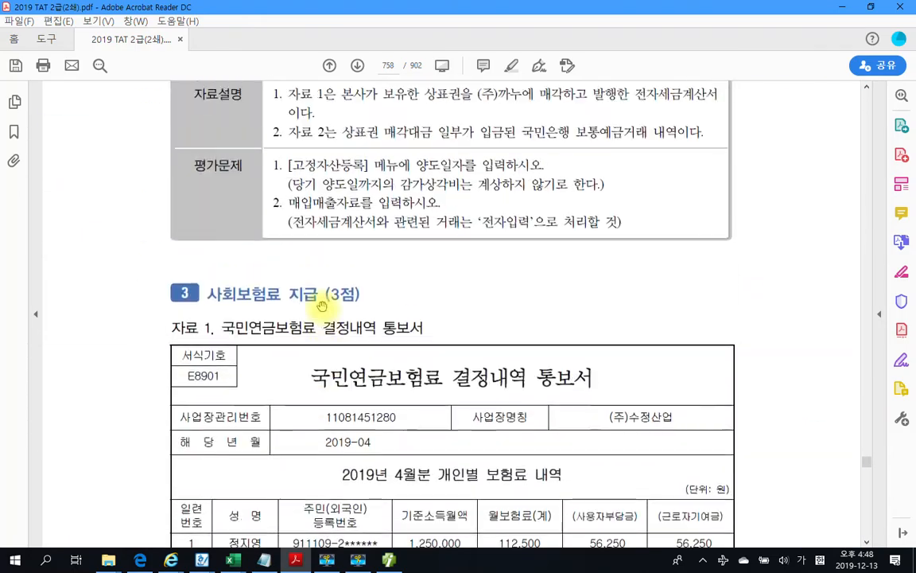
scroll(321, 307, "up", 10)
scroll(322, 306, "down", 6)
scroll(322, 307, "up", 2)
scroll(322, 306, "up", 9)
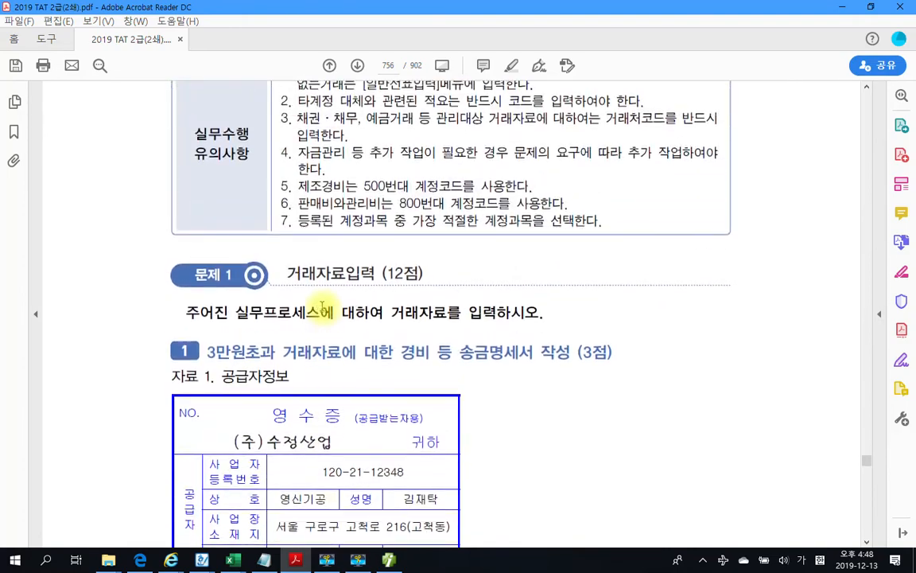
scroll(322, 306, "down", 8)
scroll(322, 306, "up", 4)
scroll(322, 306, "down", 12)
scroll(322, 307, "up", 2)
scroll(322, 306, "down", 15)
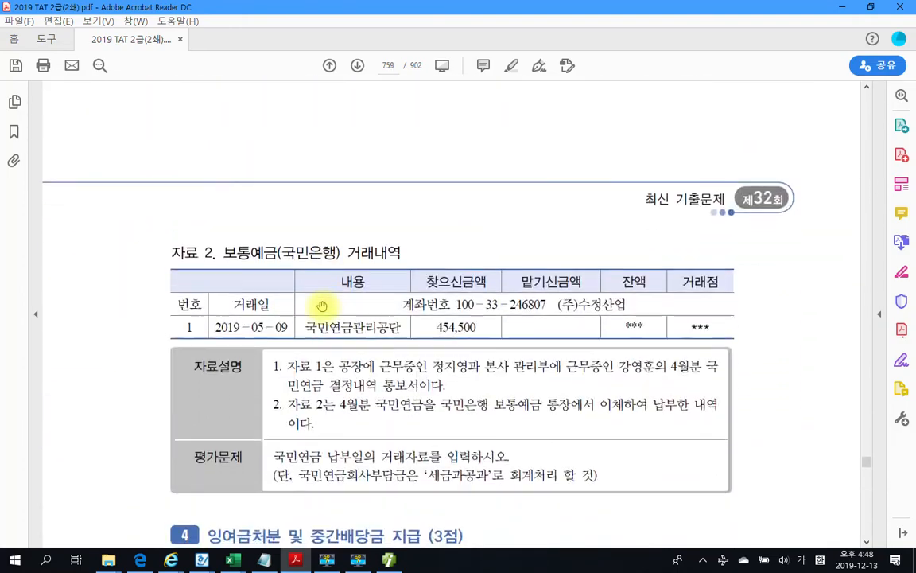
scroll(322, 306, "down", 20)
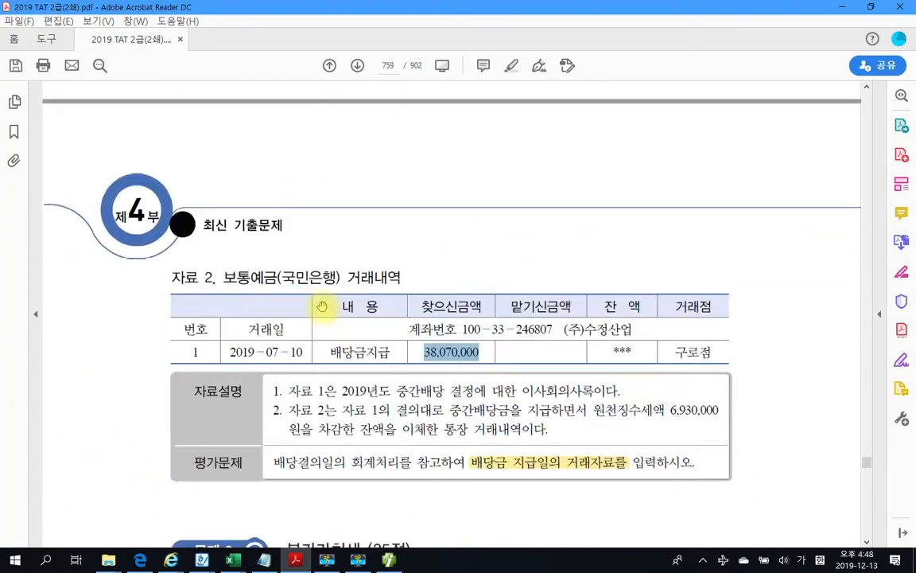
scroll(322, 306, "down", 6)
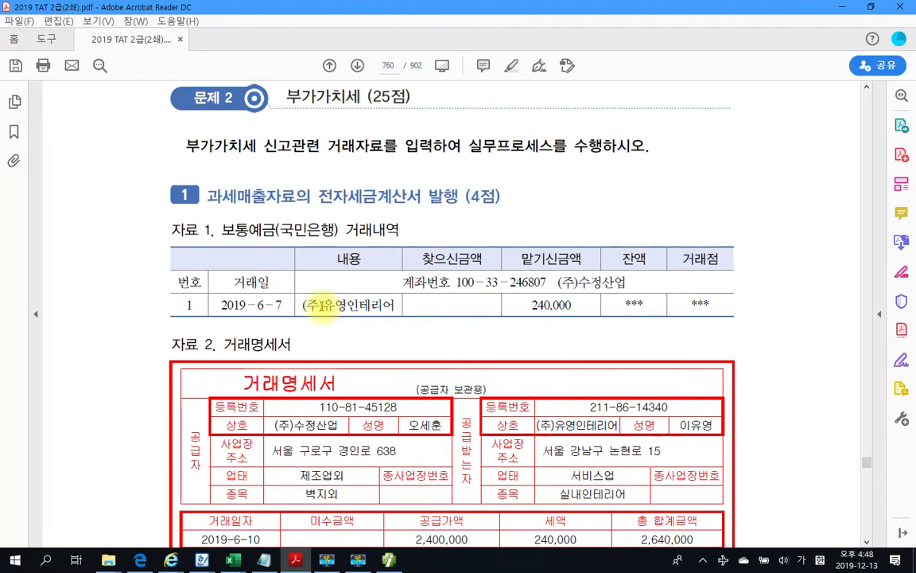
Scroll to the 2019-6-10 거래명세서 for 실크 벽지 (supply 2,400,000, VAT 240,000)
scroll(253, 267, "down", 2)
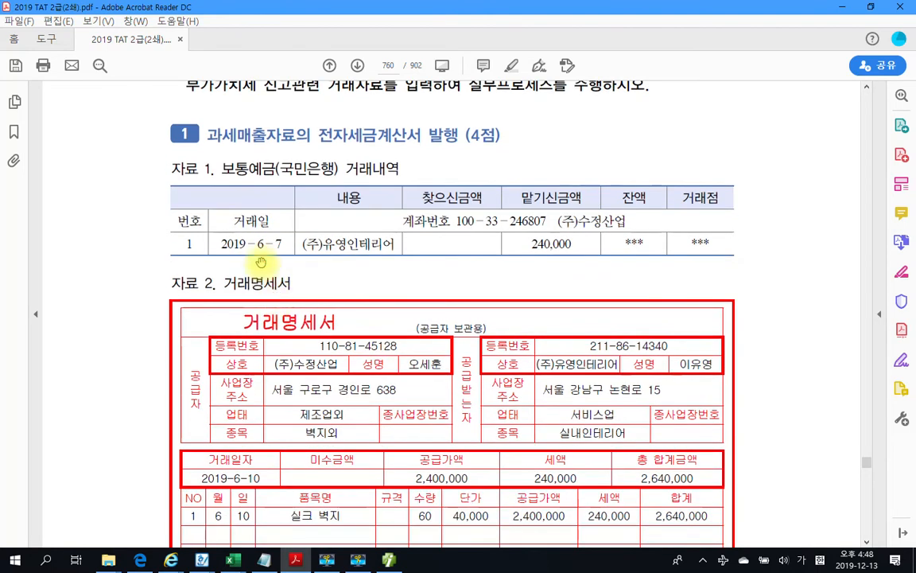
scroll(233, 168, "down", 1)
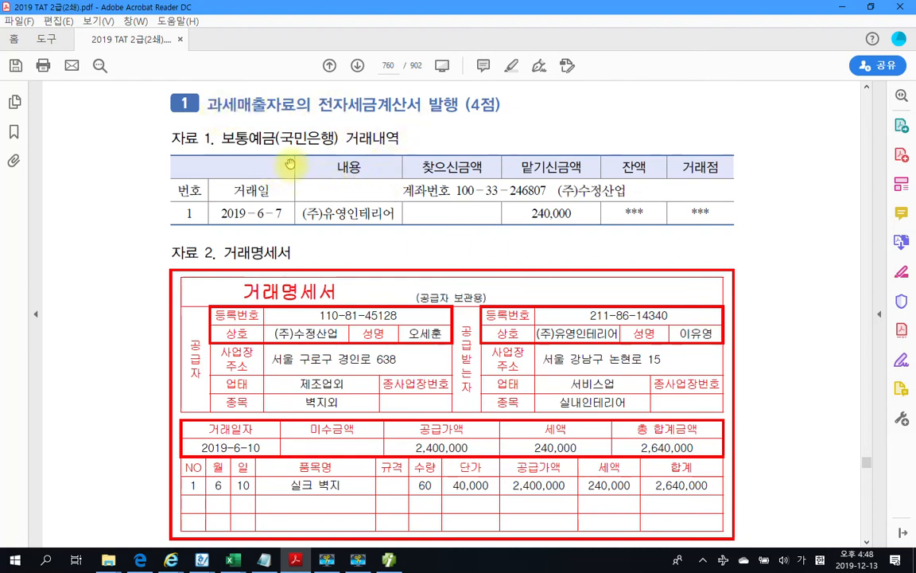
scroll(547, 221, "down", 3)
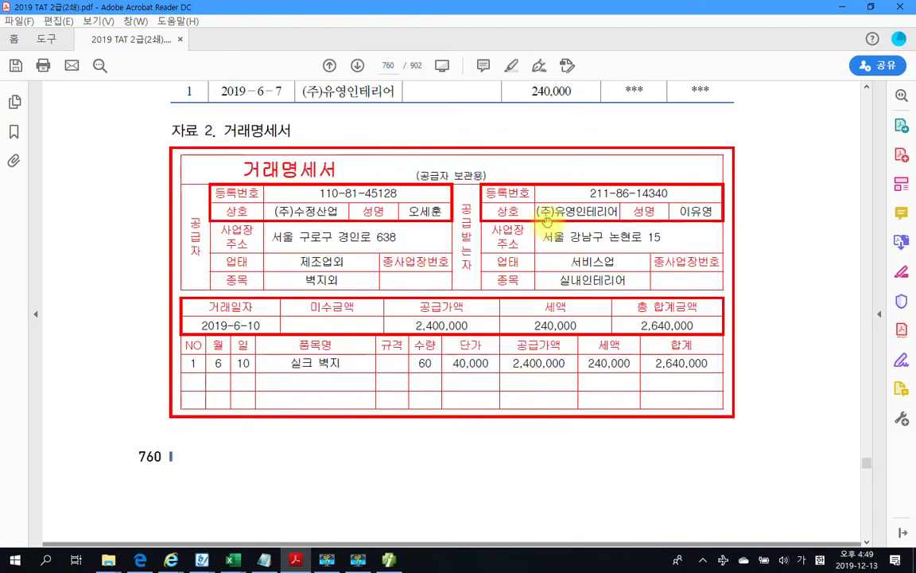
scroll(445, 190, "down", 2)
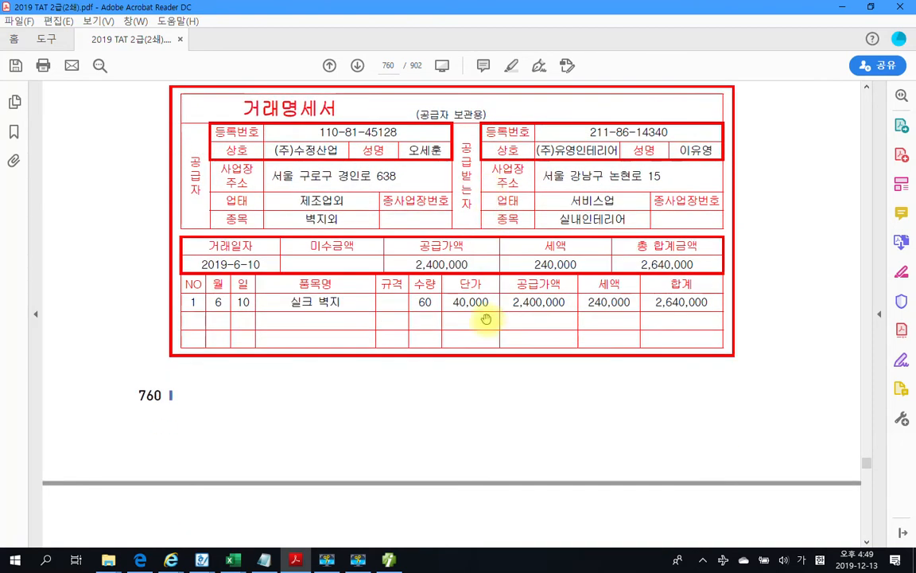
scroll(530, 323, "down", 3)
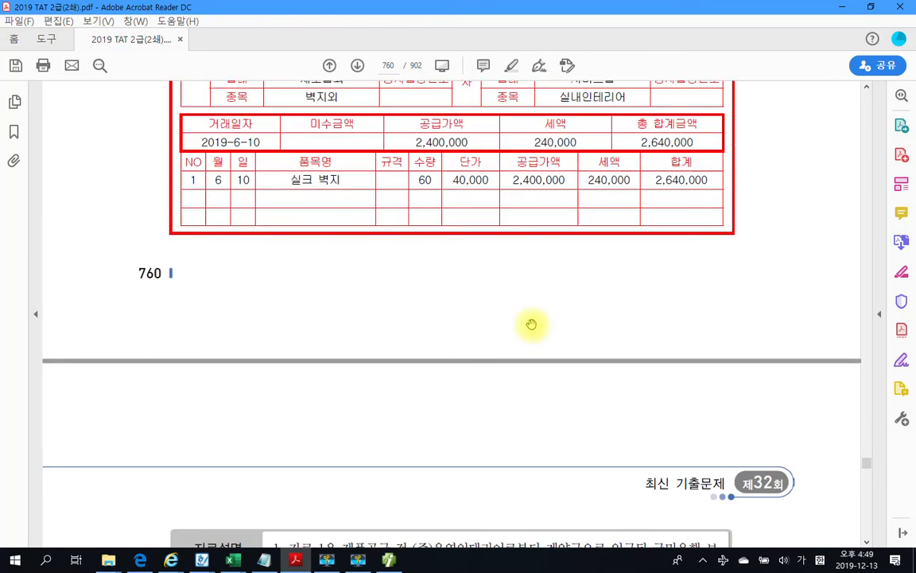
scroll(476, 265, "down", 3)
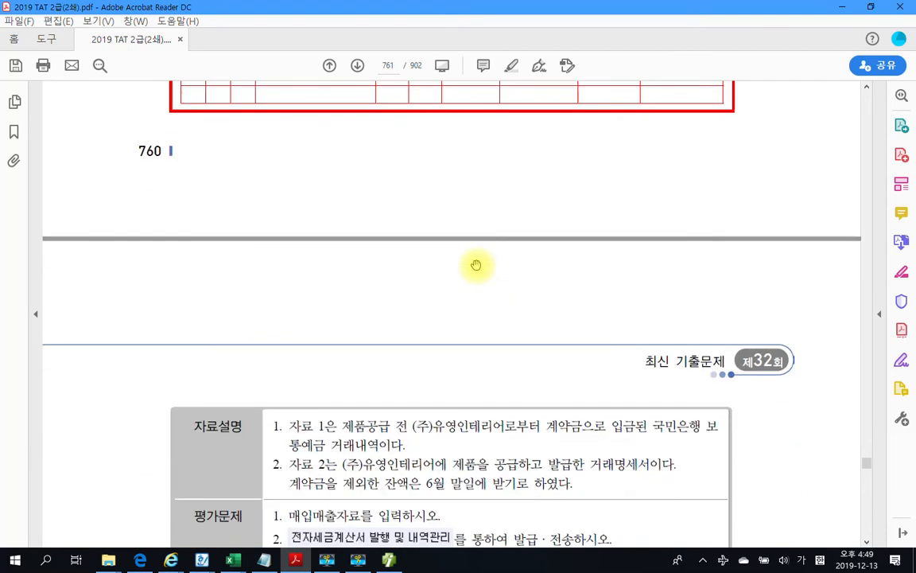
scroll(476, 265, "down", 4)
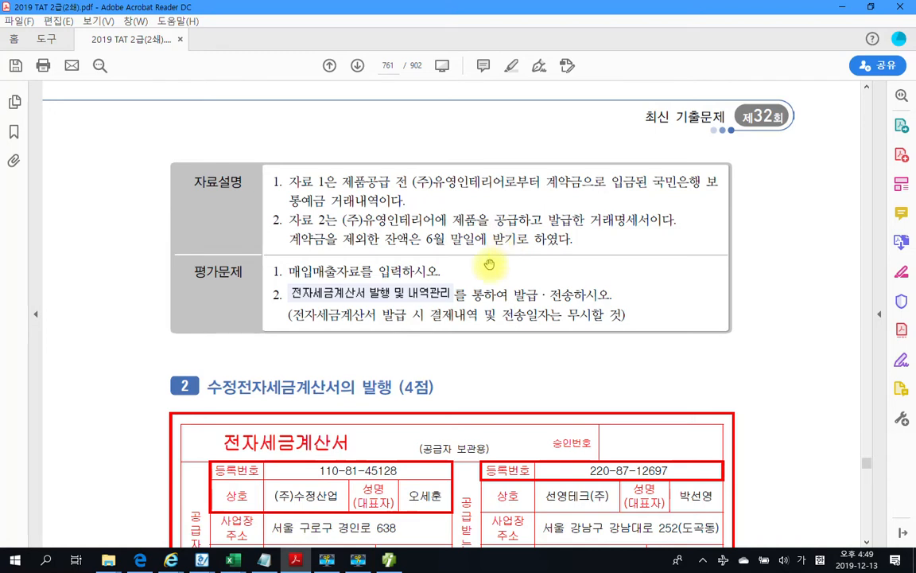
scroll(442, 241, "down", 1)
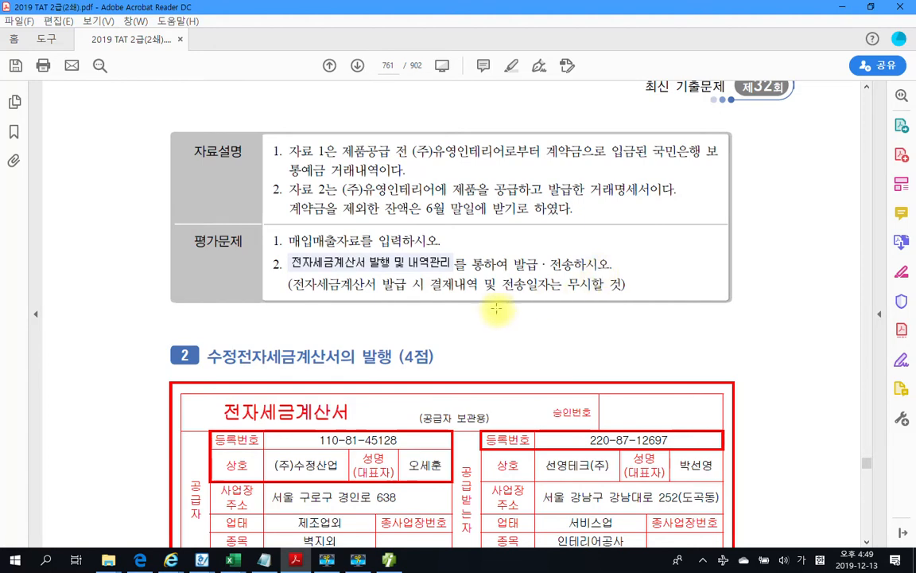
scroll(496, 308, "up", 3)
scroll(496, 308, "up", 5)
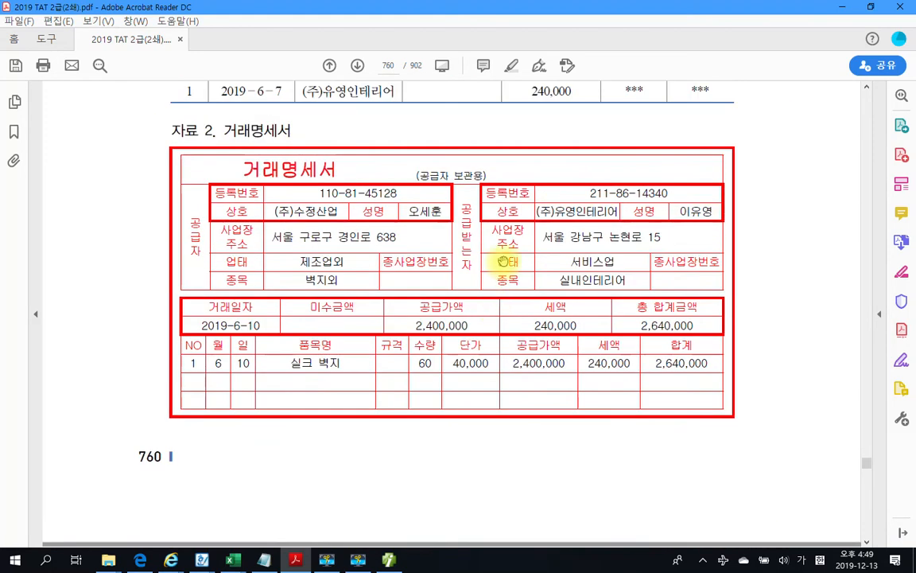
scroll(409, 439, "up", 1)
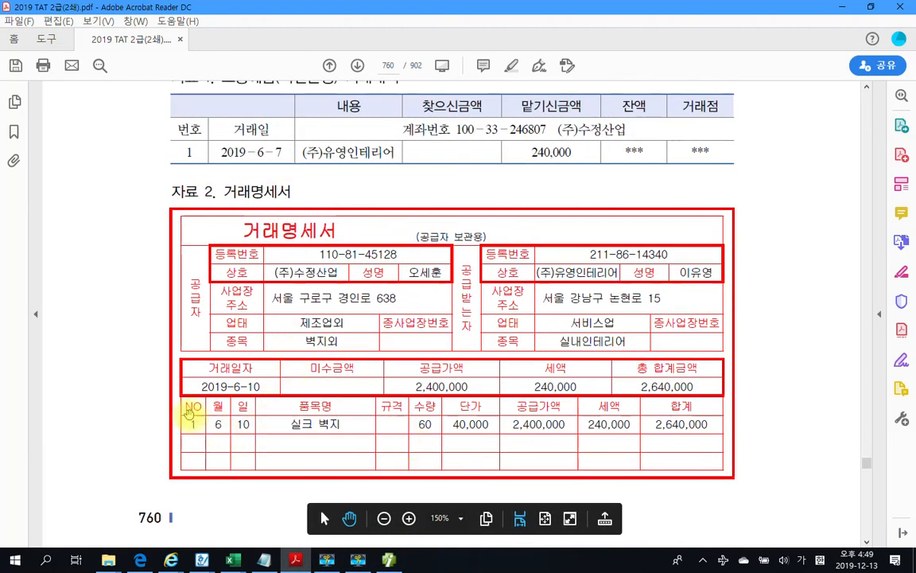
Mark the item date and the 240,000 deposit, then clear the pen markings
left_click_drag(160, 411, 282, 443)
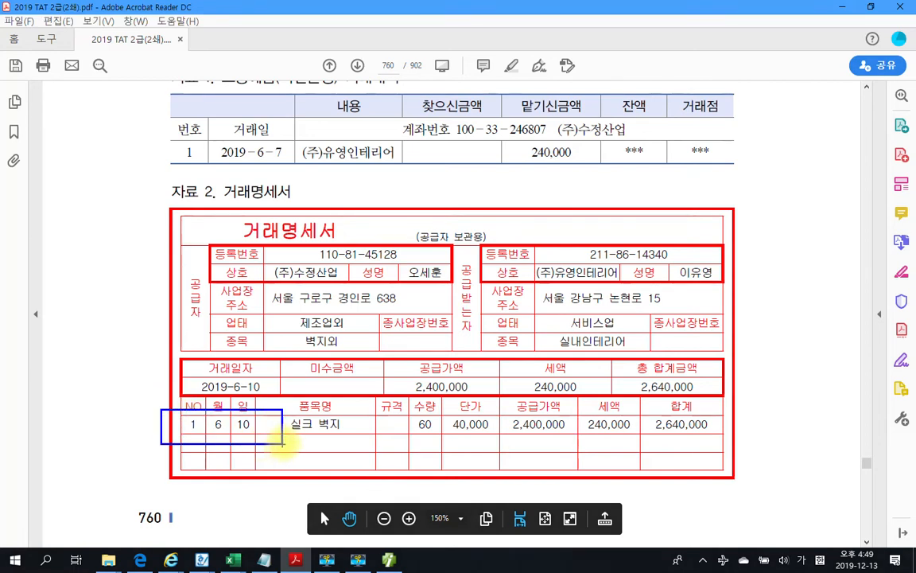
mouse_move(574, 167)
left_mouse_down()
mouse_move(495, 155)
mouse_move(581, 144)
mouse_move(587, 171)
left_mouse_up()
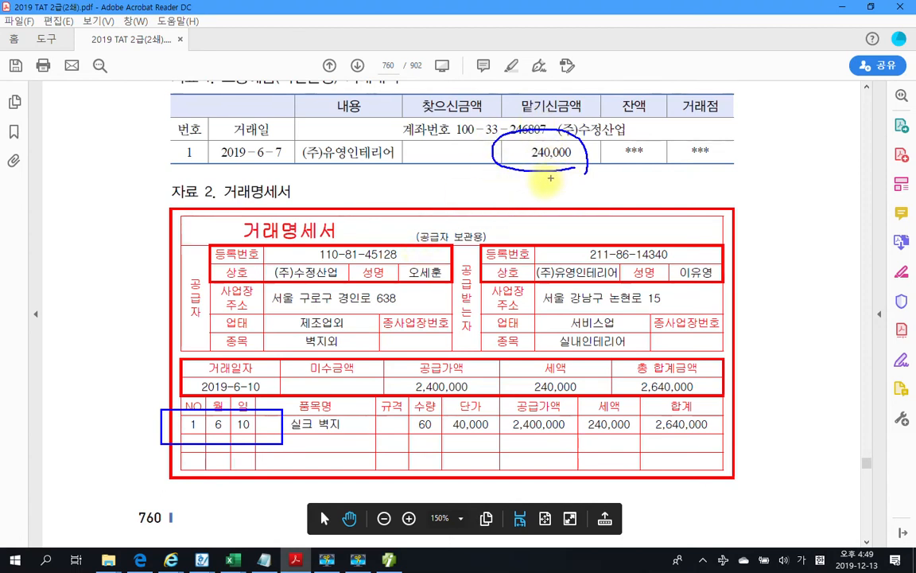
key("Escape")
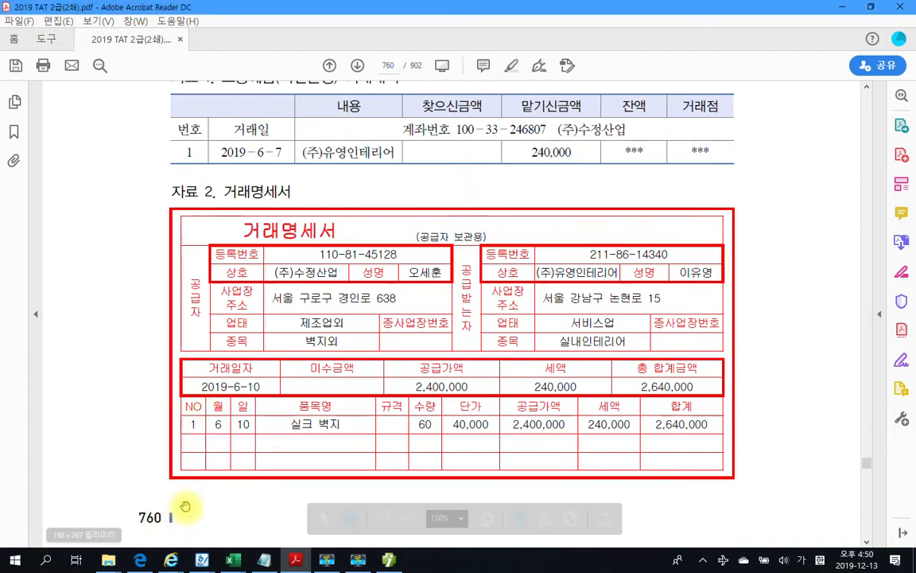
In 매입매출전표입력, start a 06-10 voucher of type 11 과세
key("alt+Tab")
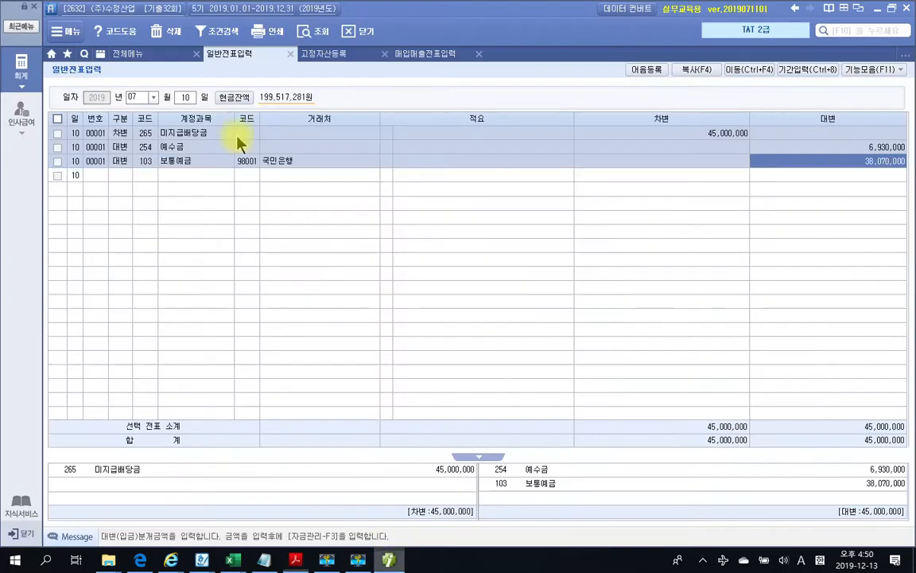
left_click(404, 57)
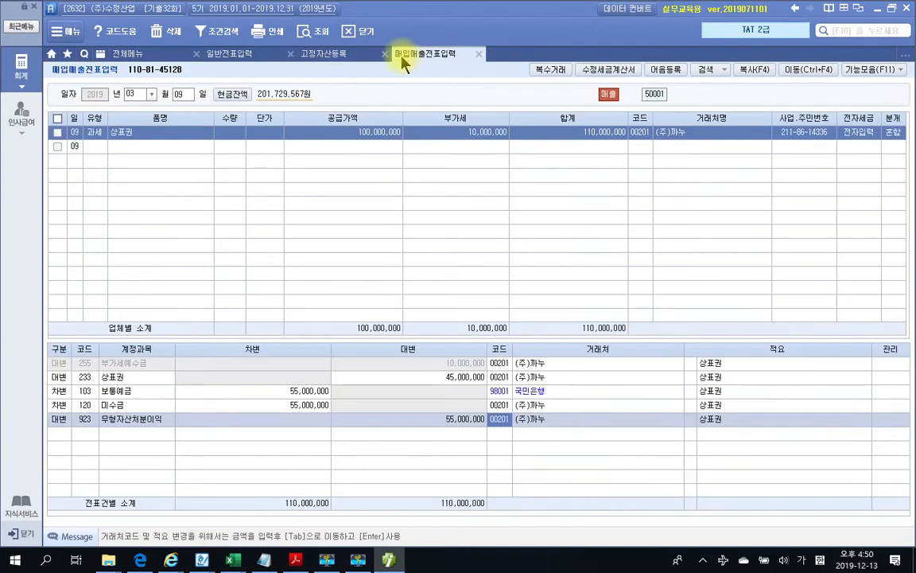
left_click(141, 93)
type("06")
key("Return")
type("10")
key("Return")
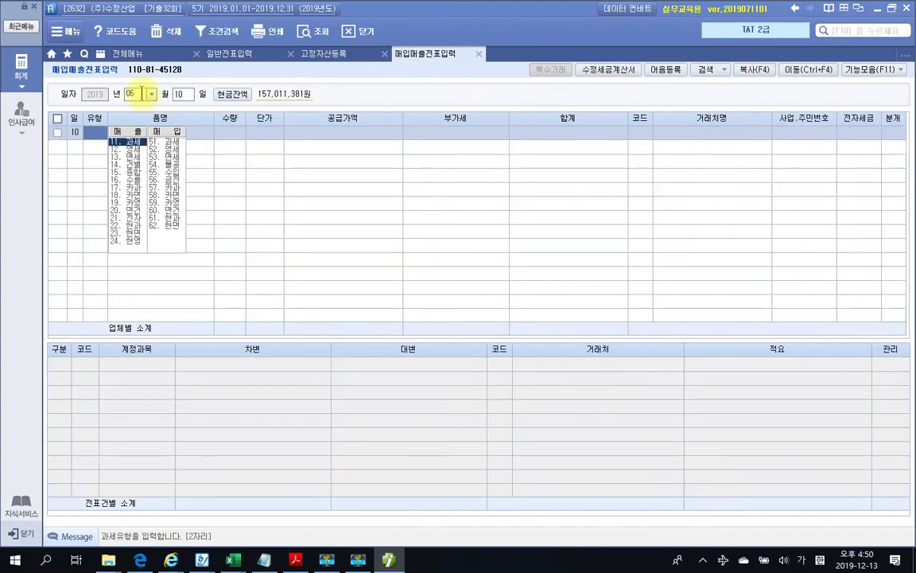
type("11")
key("Return")
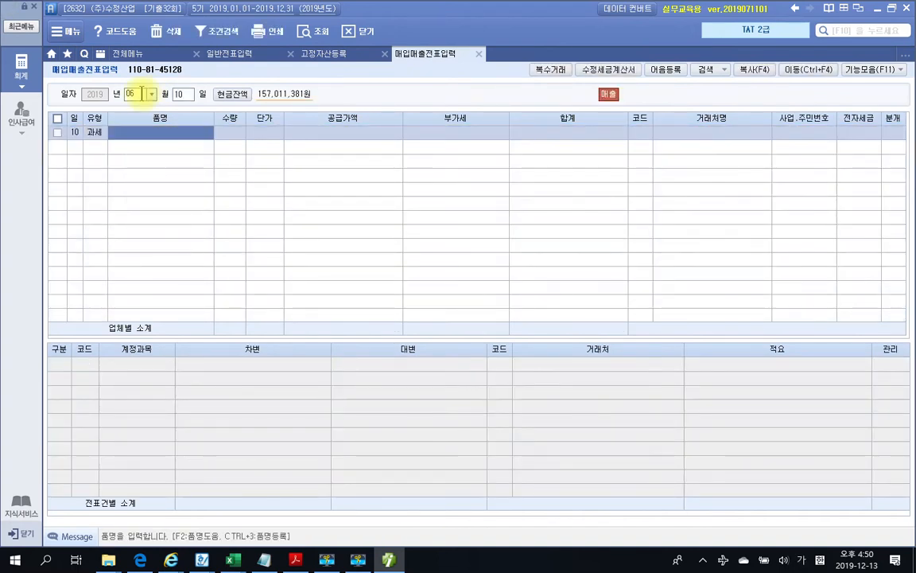
Enter item 실크벽지, quantity 60, unit price 40,000 for a 2,400,000 supply
left_click(294, 559)
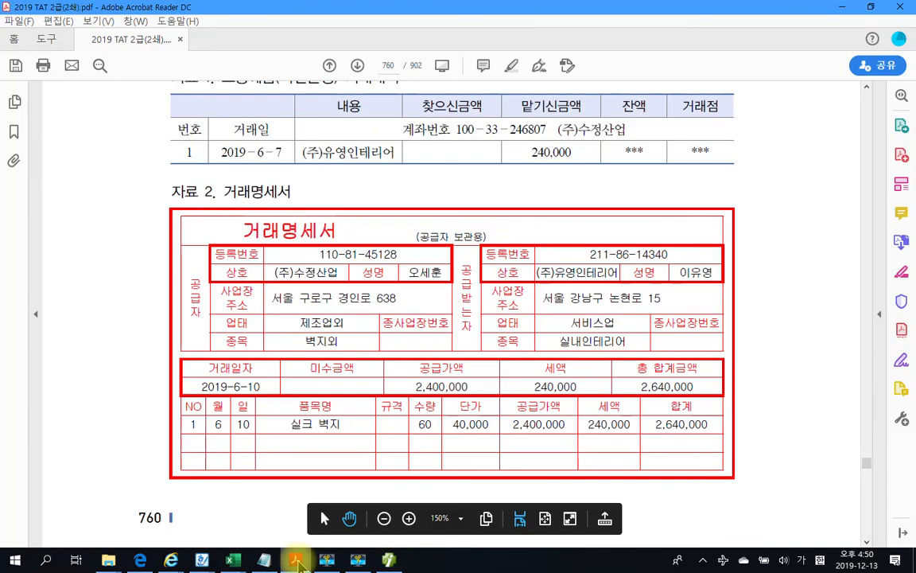
left_click(295, 559)
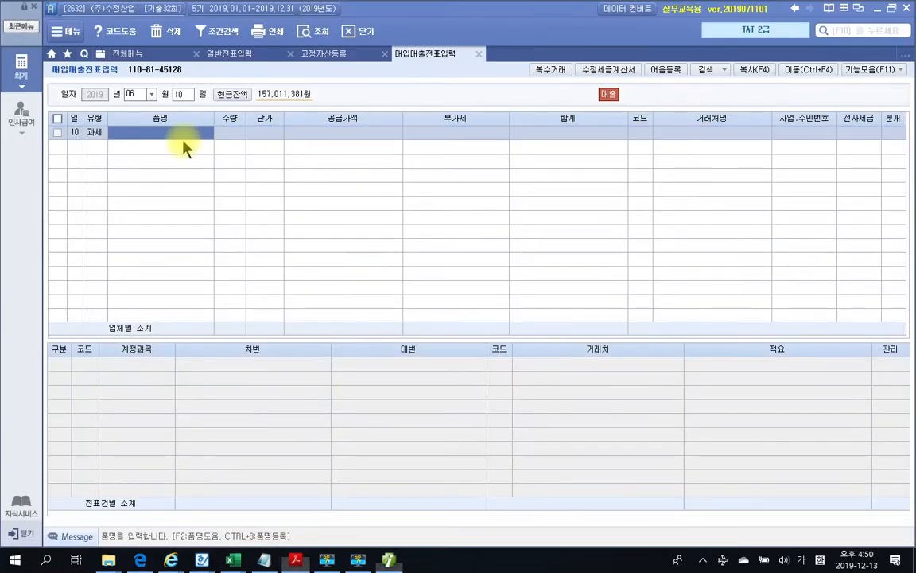
type("실크털")
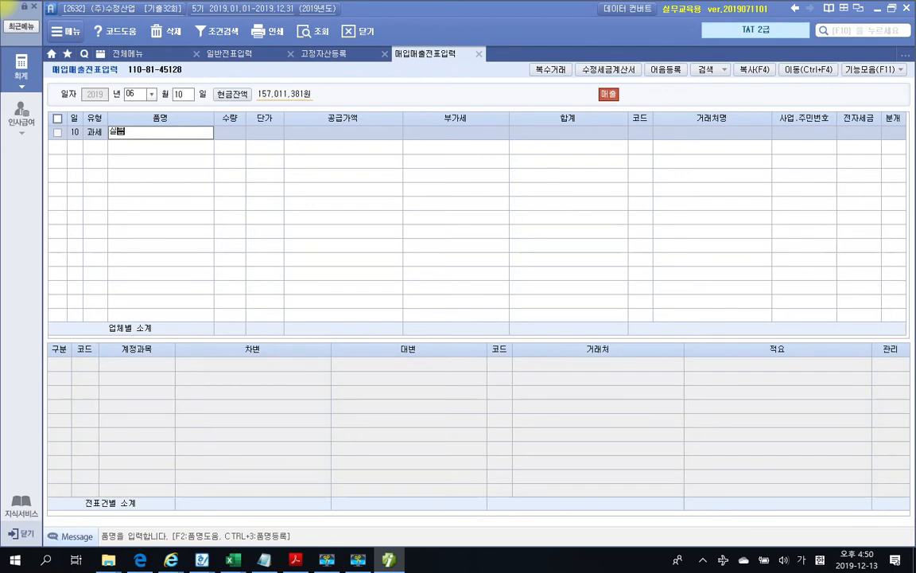
type("지")
key("Return")
type("60")
key("Return")
type("400000")
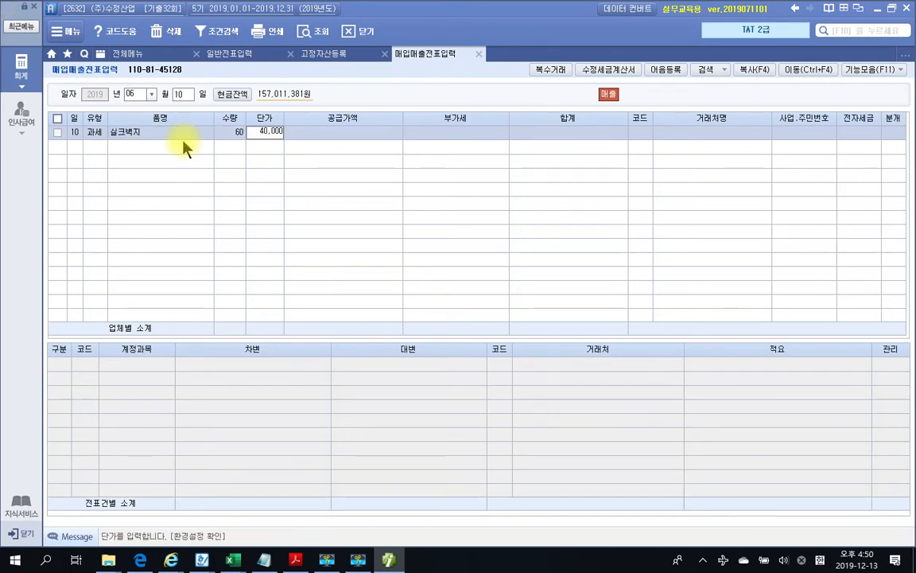
key("Return")
key("Return")
key("Return")
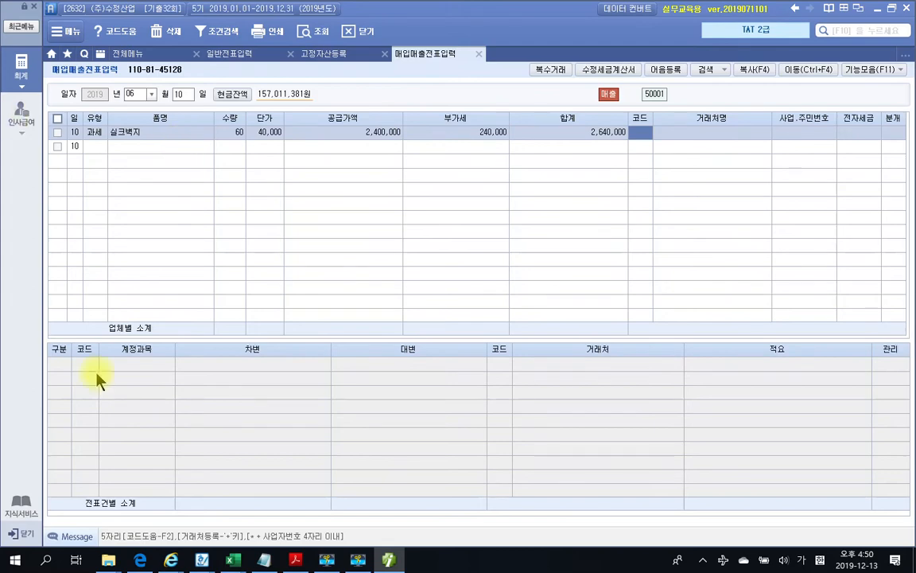
Set the customer to (주)유영인테리어 and choose 분개 3 (혼합)
left_click(303, 561)
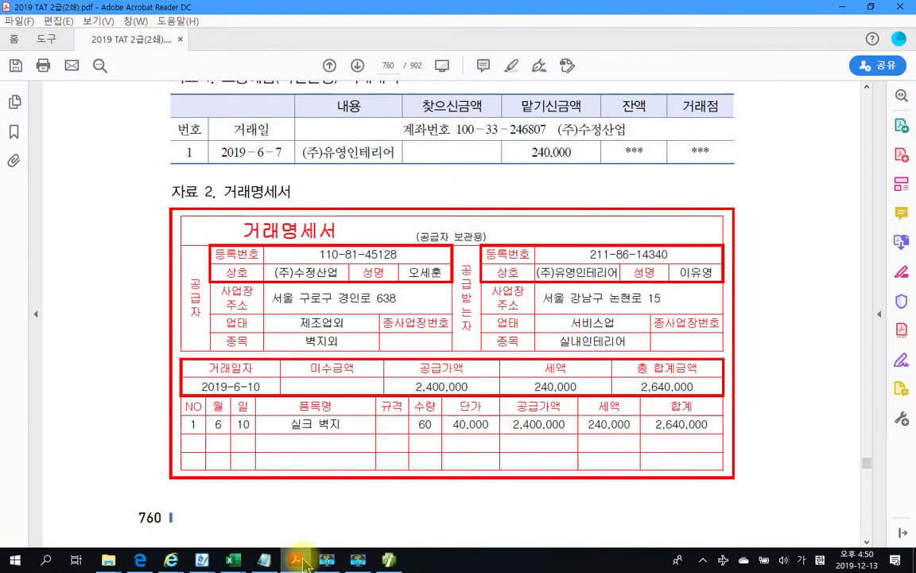
left_click(302, 562)
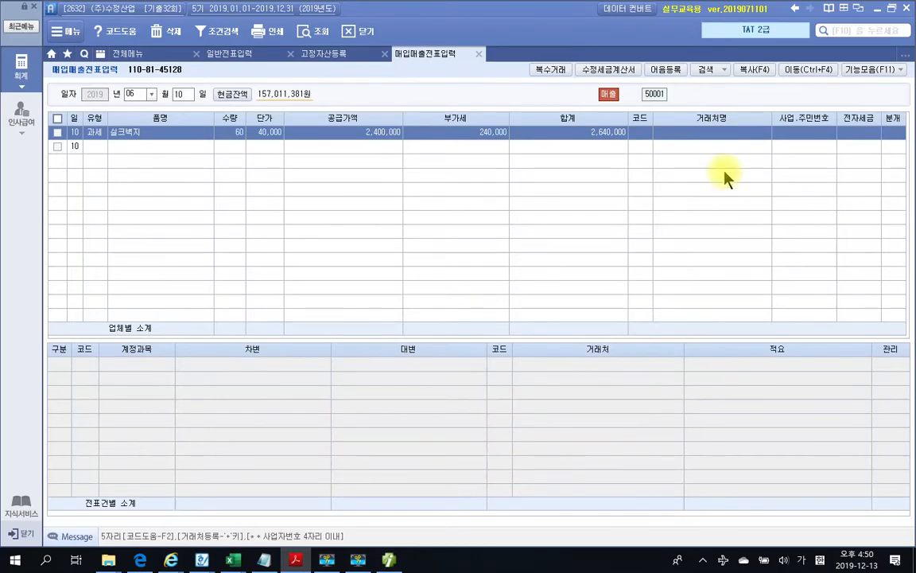
left_click(633, 141)
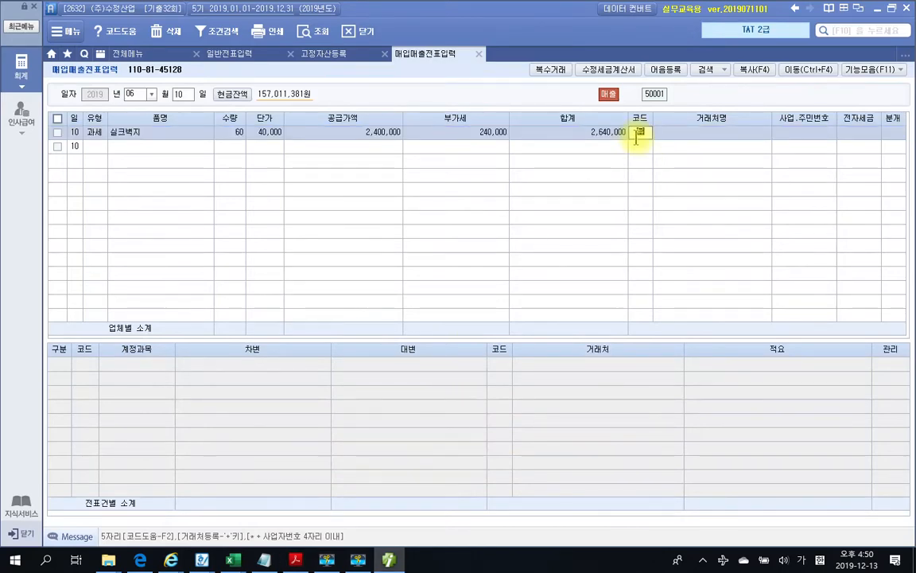
key("Return")
key("Return")
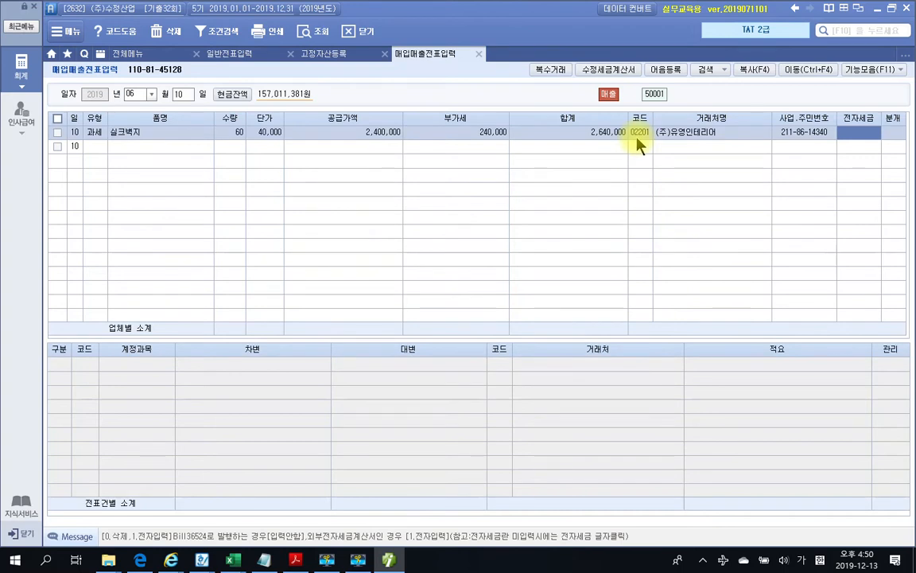
key("Return")
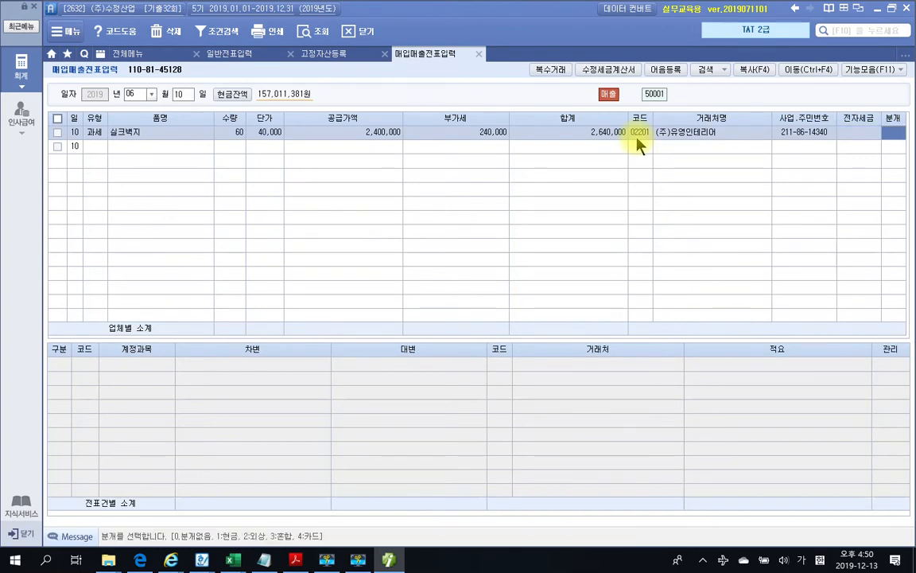
key("3")
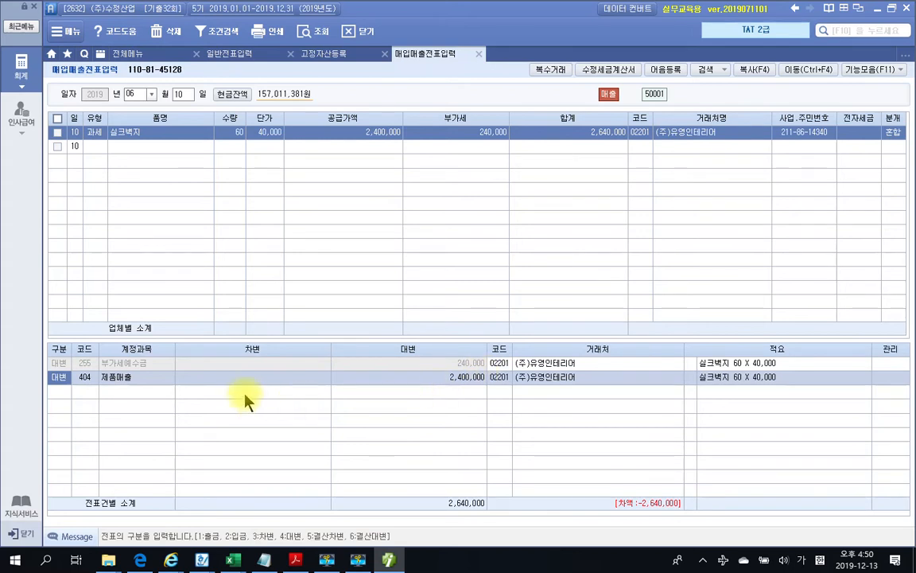
Add a debit line of 240,000 to 259 선수금
left_click(55, 393)
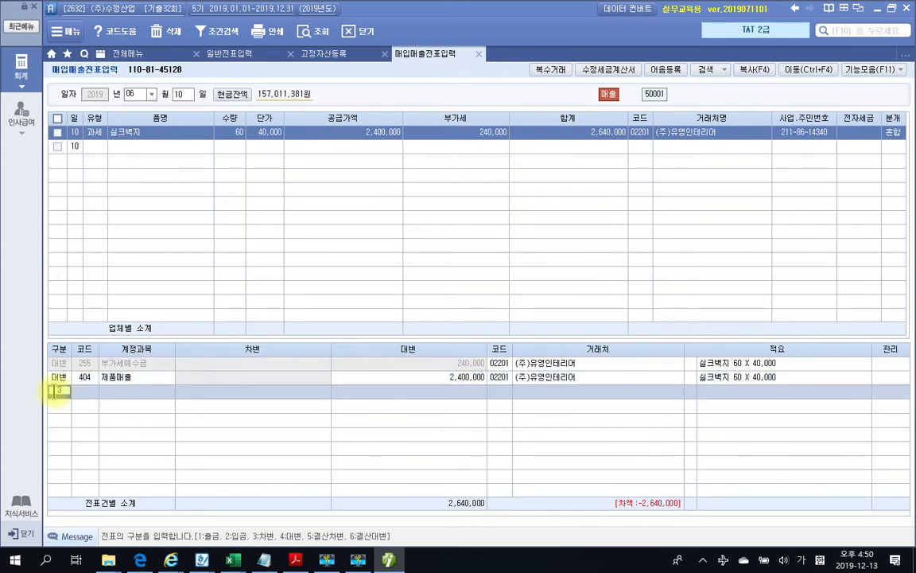
key("3")
type("선수")
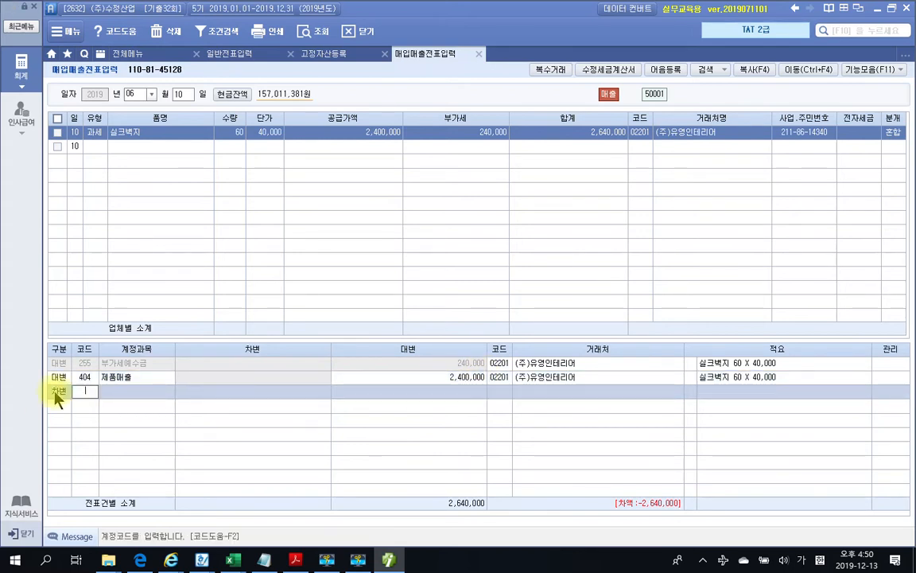
key("Return")
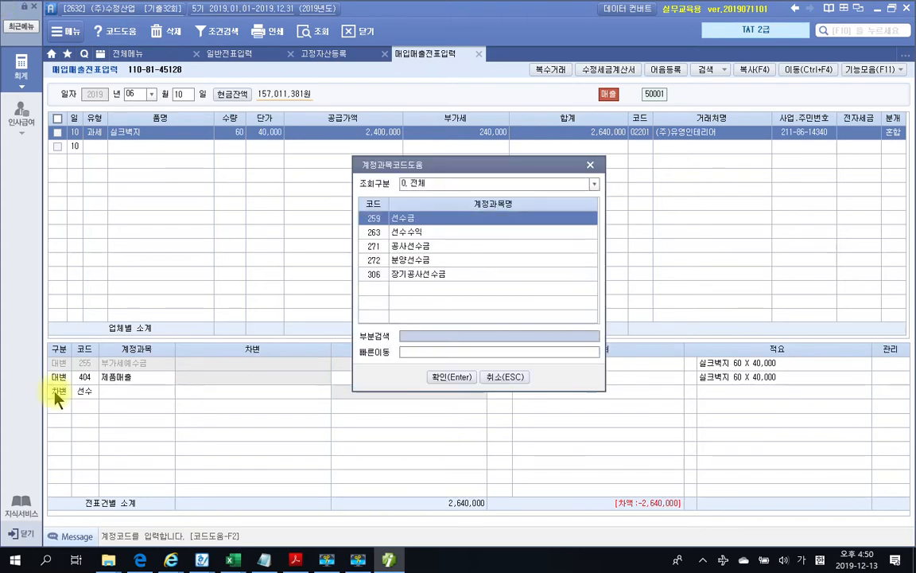
key("Return")
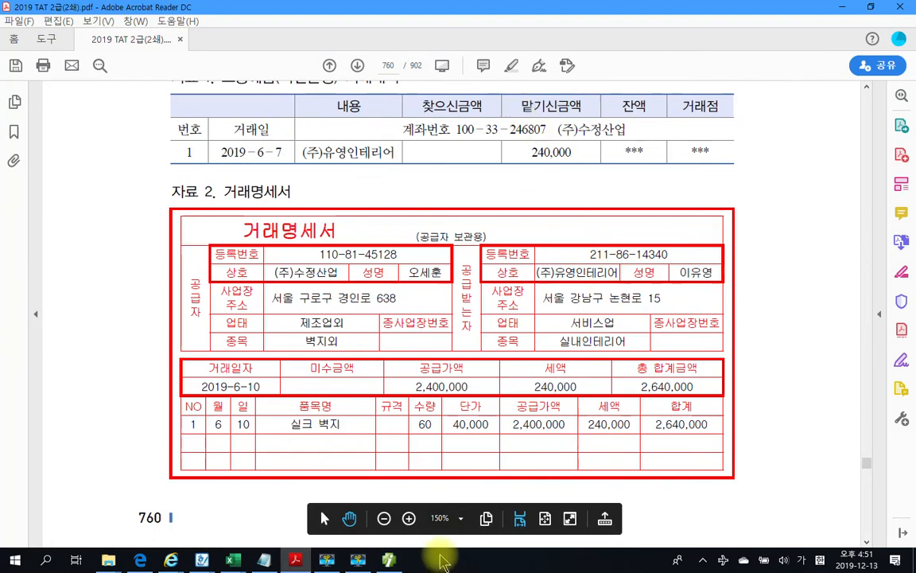
left_click(388, 561)
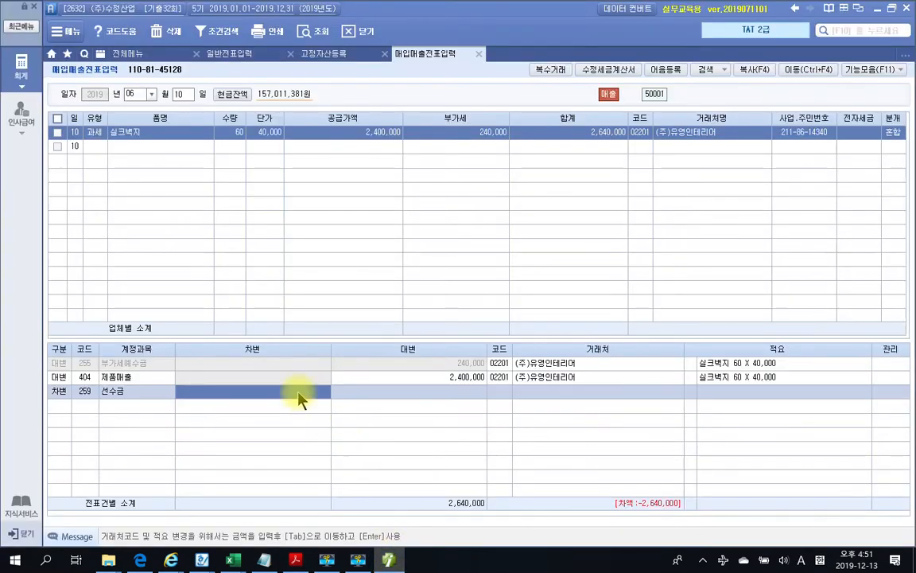
type("2400000")
key("Return")
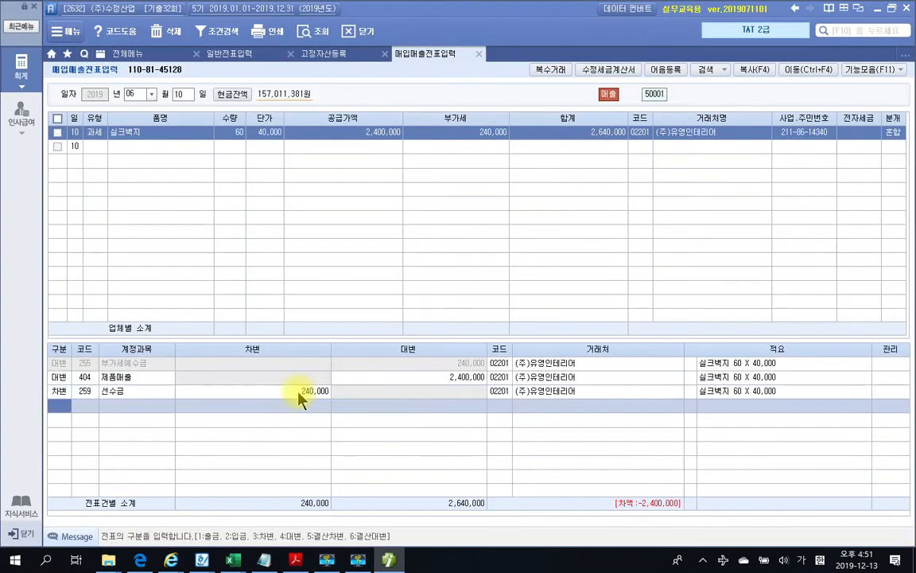
Debit 108 외상매출금 2,400,000 after correcting the amount, then open 전자세금계산서 발행 및 내역관리
type("3")
key("Return")
type("108")
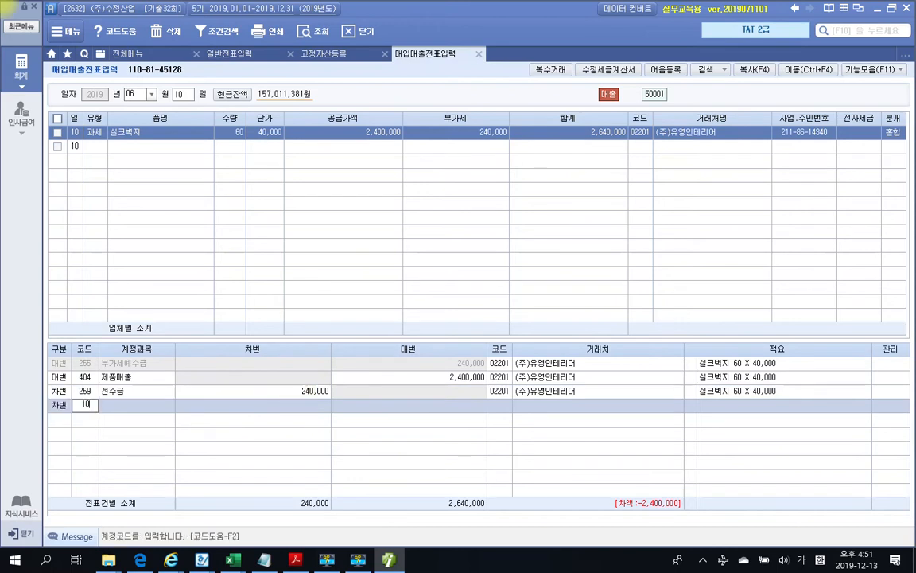
key("Return")
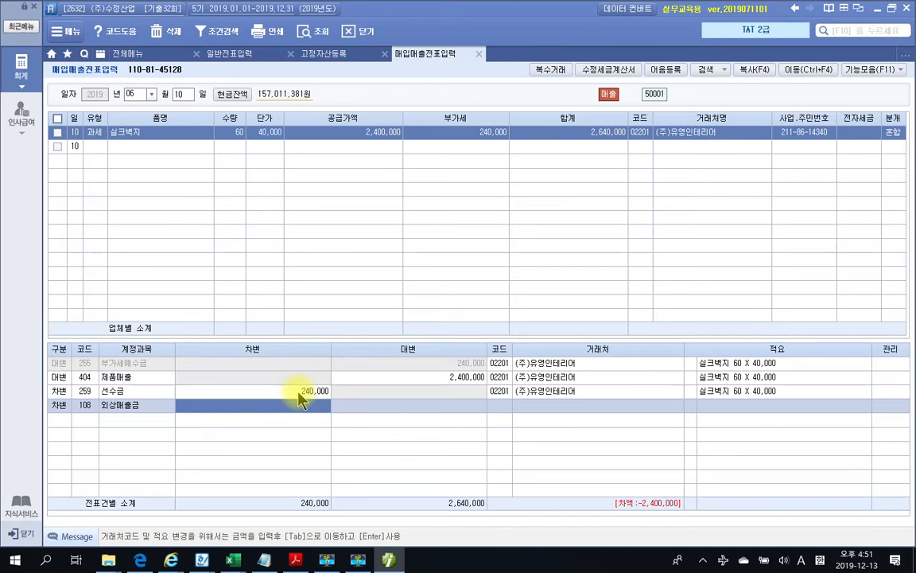
type("2640")
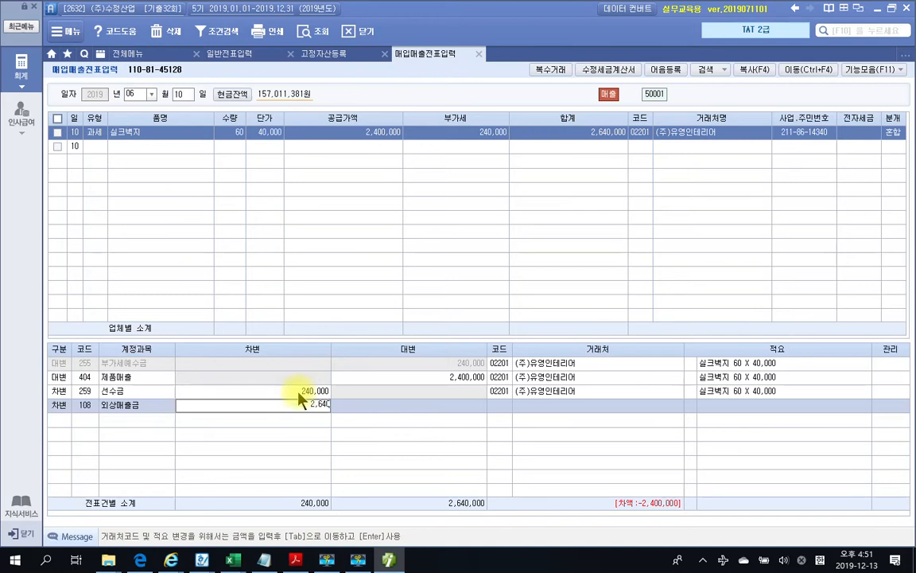
key("Return")
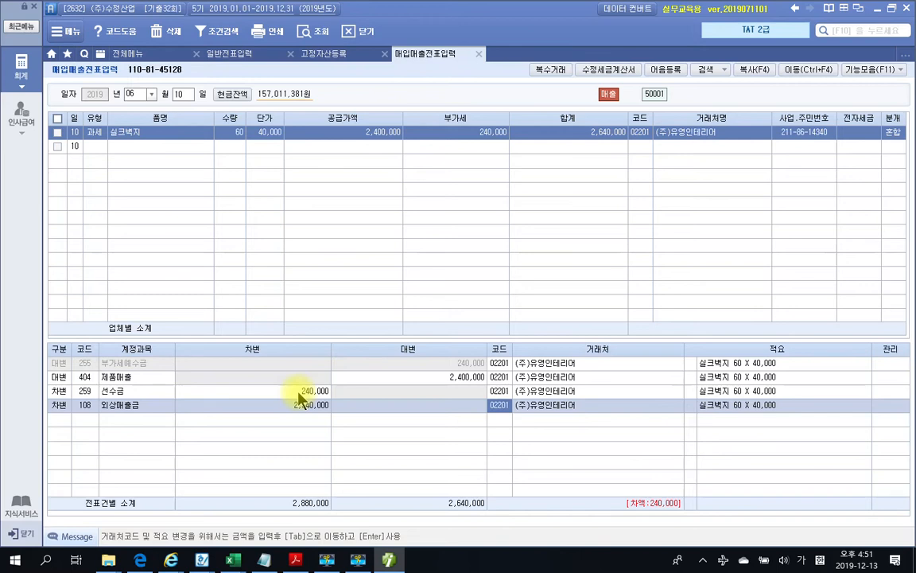
left_click(297, 405)
type("2,400,000")
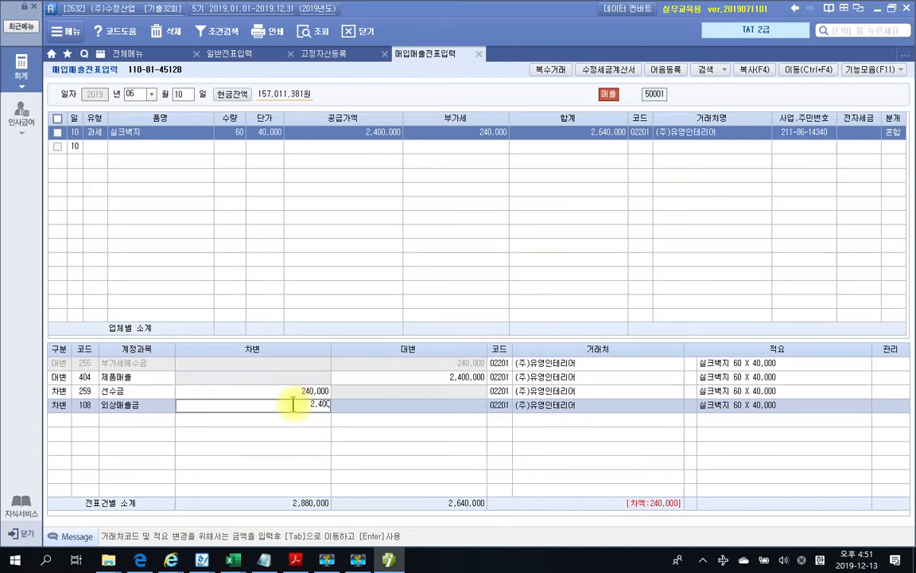
key("Return")
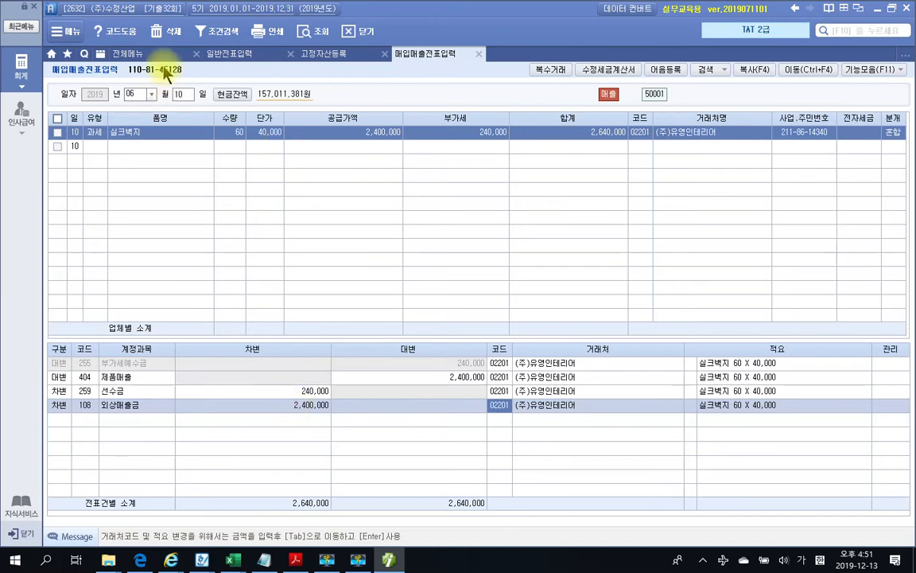
left_click(137, 56)
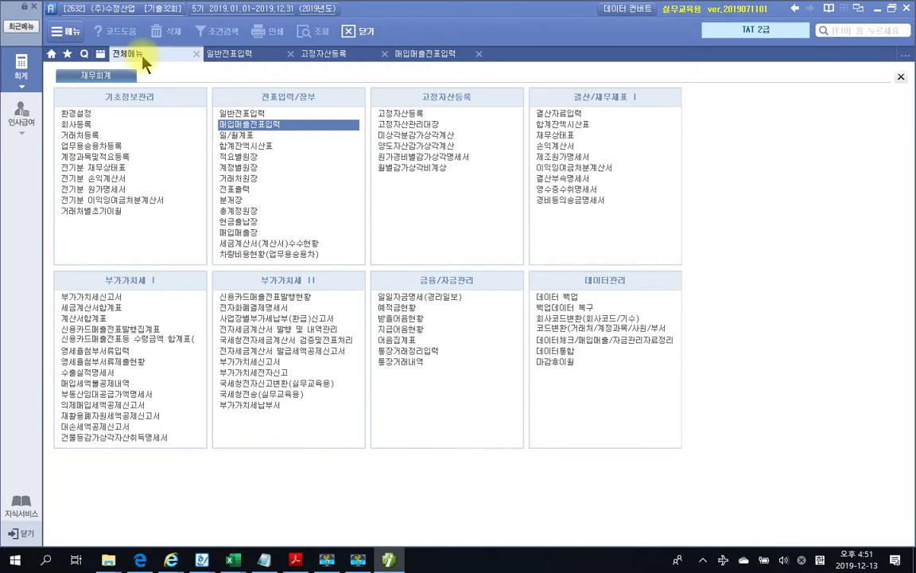
left_click(277, 329)
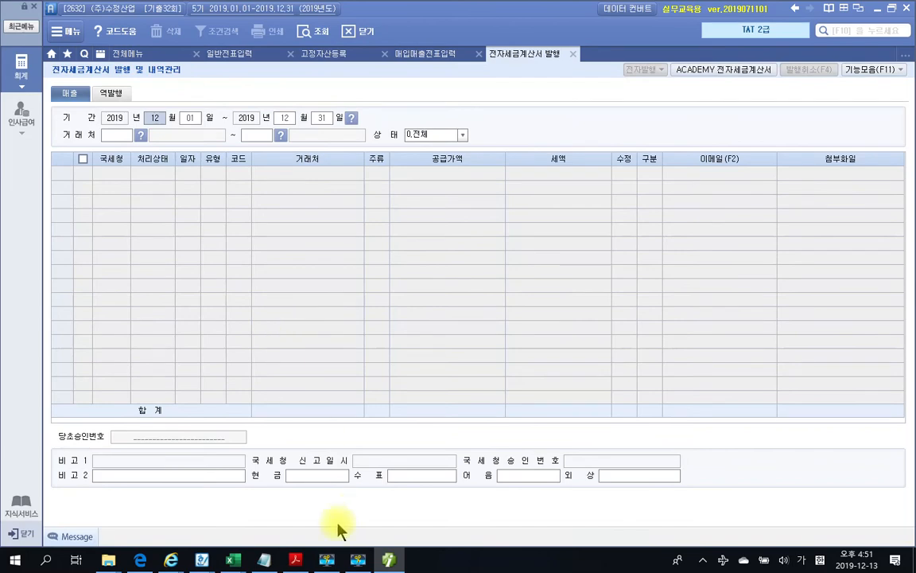
Query the e-tax invoices for the period 06/10–06/10
left_click(294, 560)
left_click(293, 560)
left_click(163, 119)
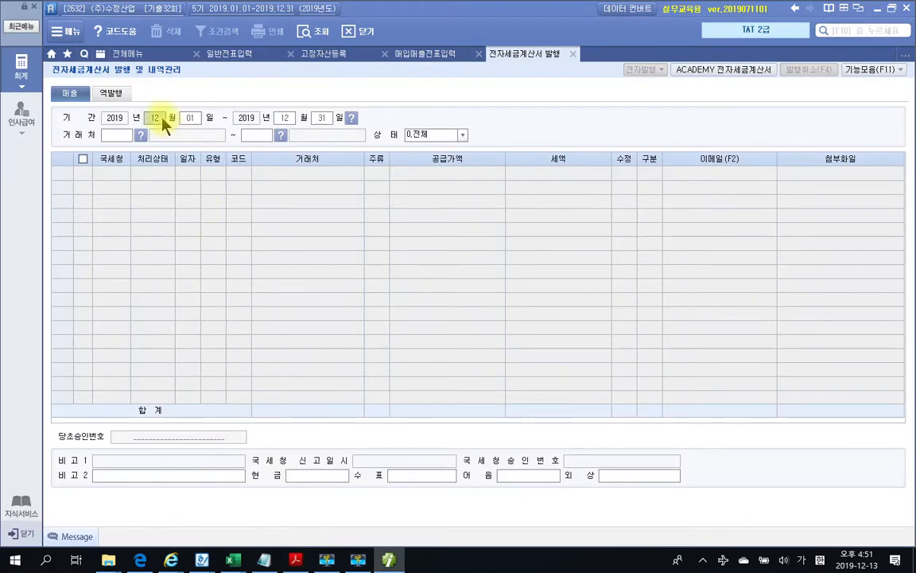
type("06100610")
key("Return")
key("Return")
key("Return")
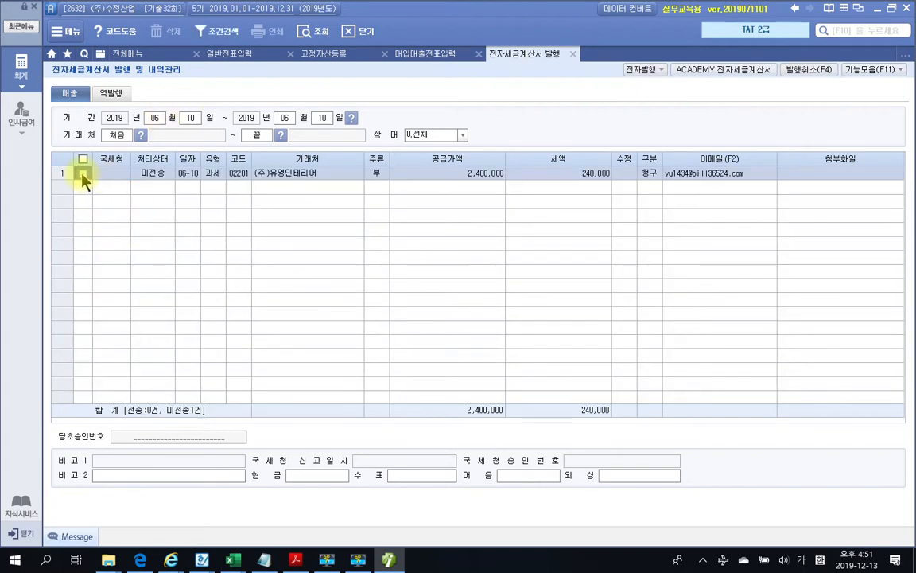
Issue the June 10 e-tax invoice to (주)유영인테리어 via 전자발행 and 발행(F3)
left_click(646, 72)
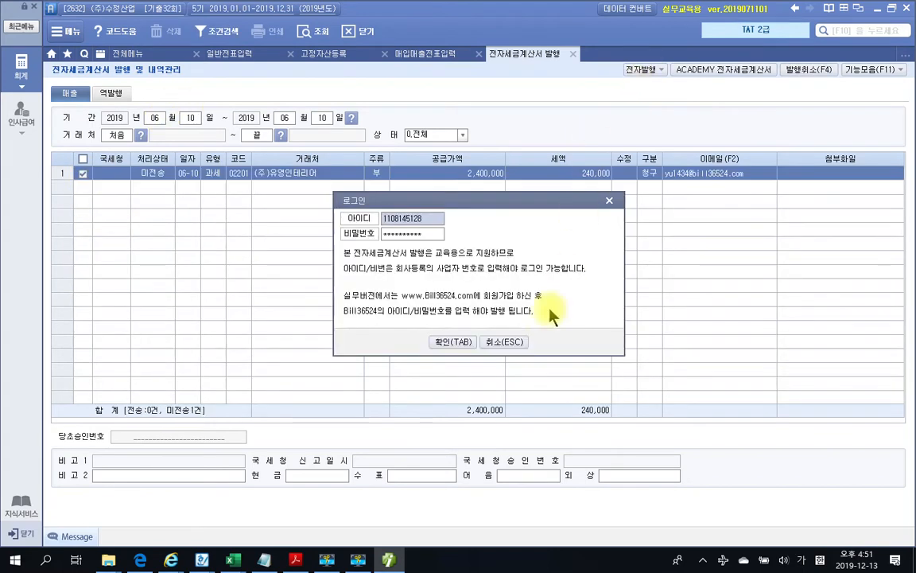
left_click(453, 340)
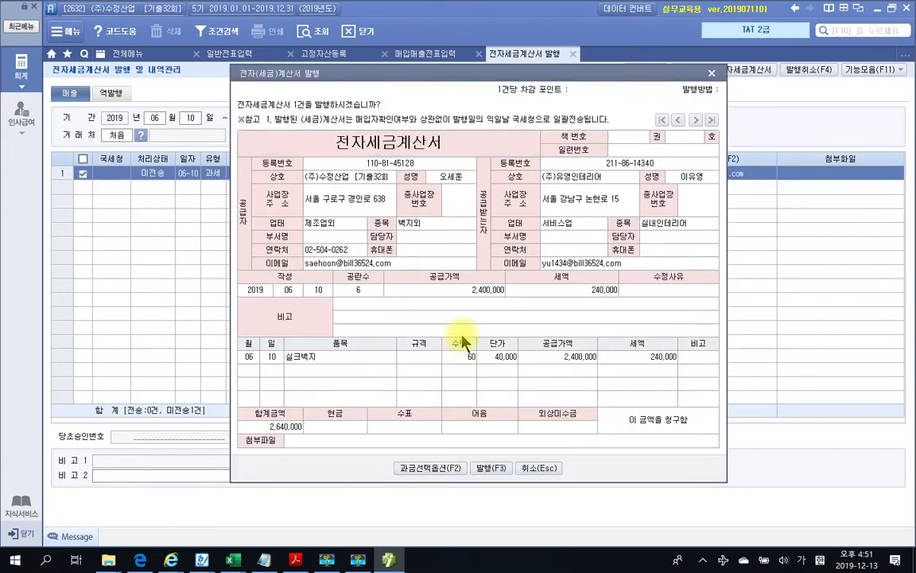
left_click(494, 525)
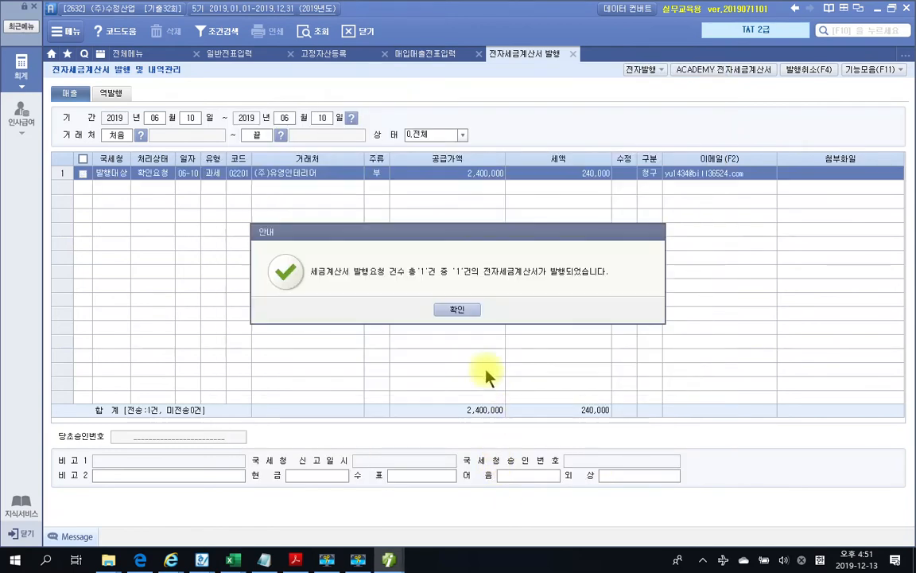
left_click(459, 311)
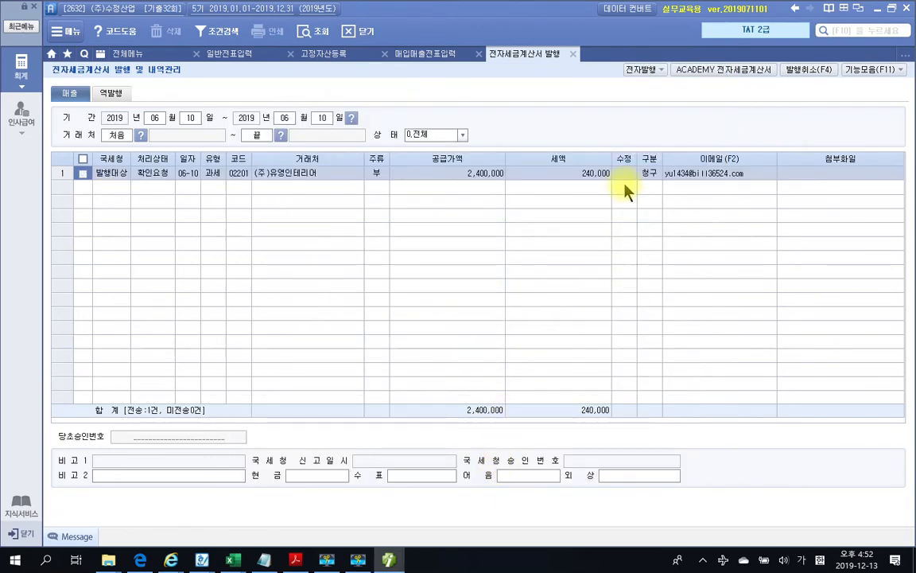
Transmit the pending sales invoice through the ACADEMY 전자세금계산서 service
left_click(697, 70)
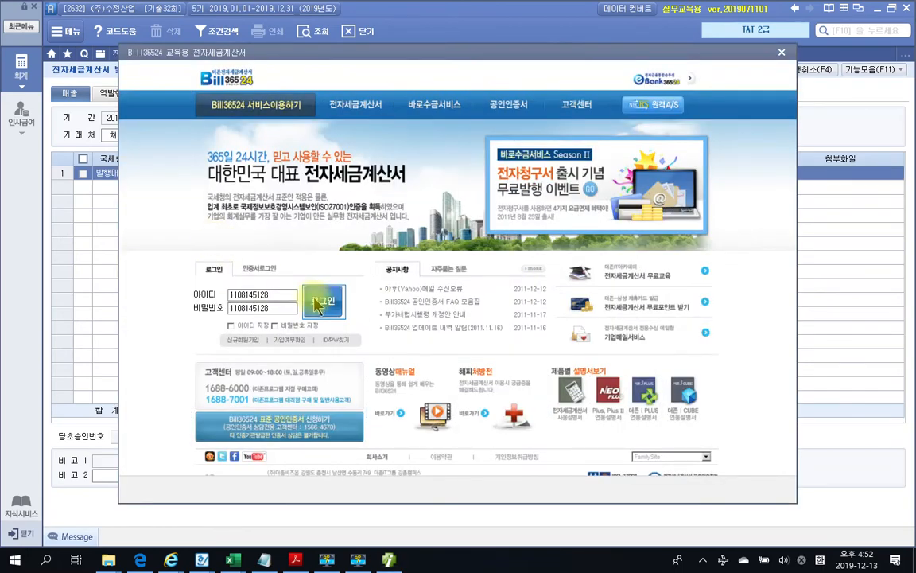
left_click(314, 297)
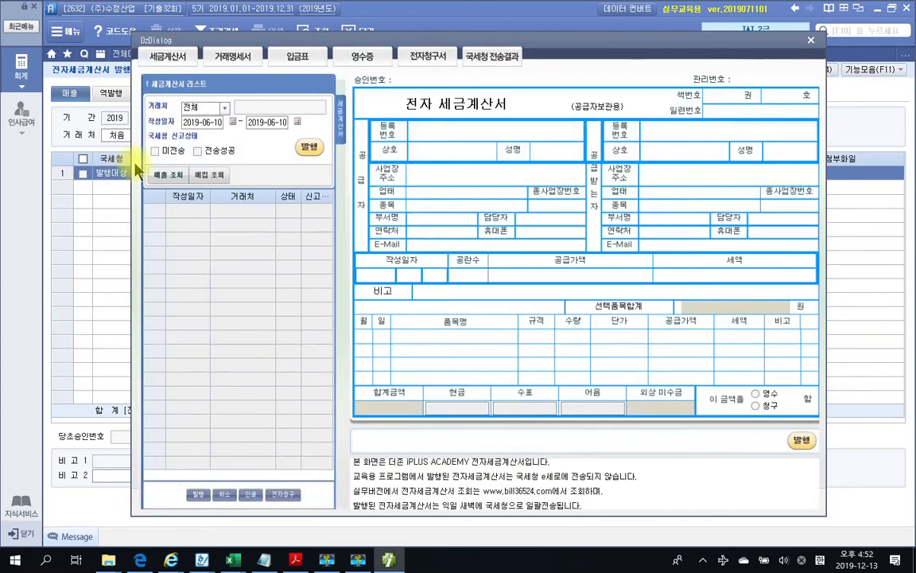
left_click(154, 151)
left_click(168, 174)
left_click(309, 147)
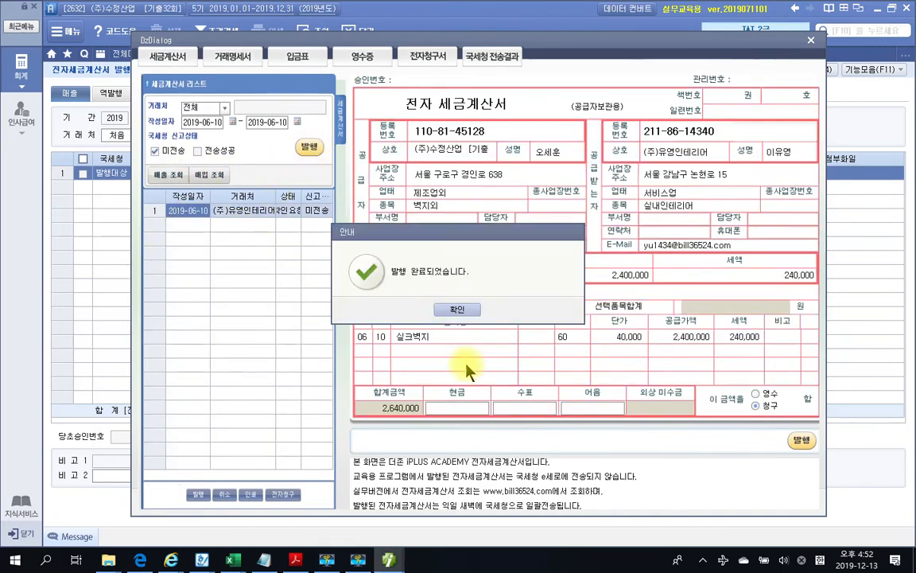
left_click(458, 311)
left_click(458, 310)
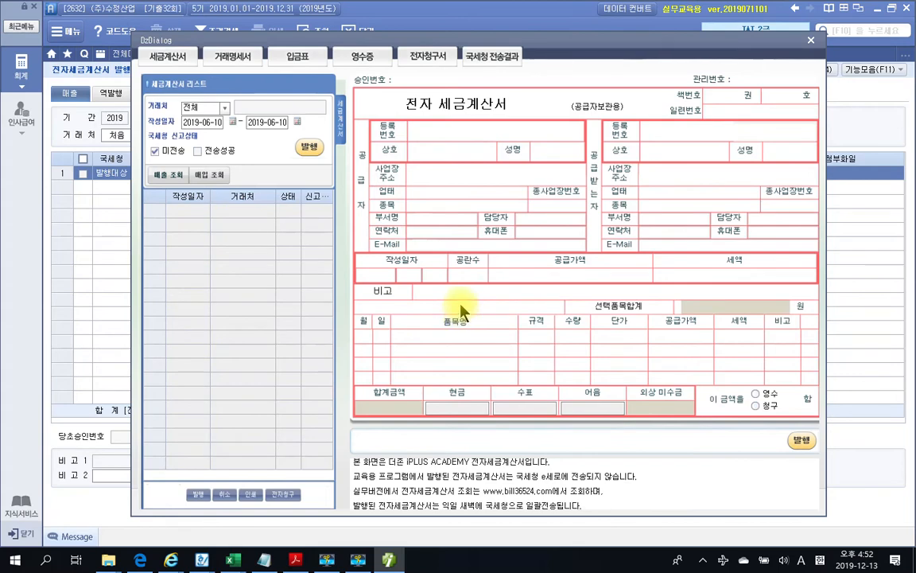
Close the issuance screens and refresh vouchers so the 06-10 sale shows 전자발행
left_click(811, 40)
left_click(574, 54)
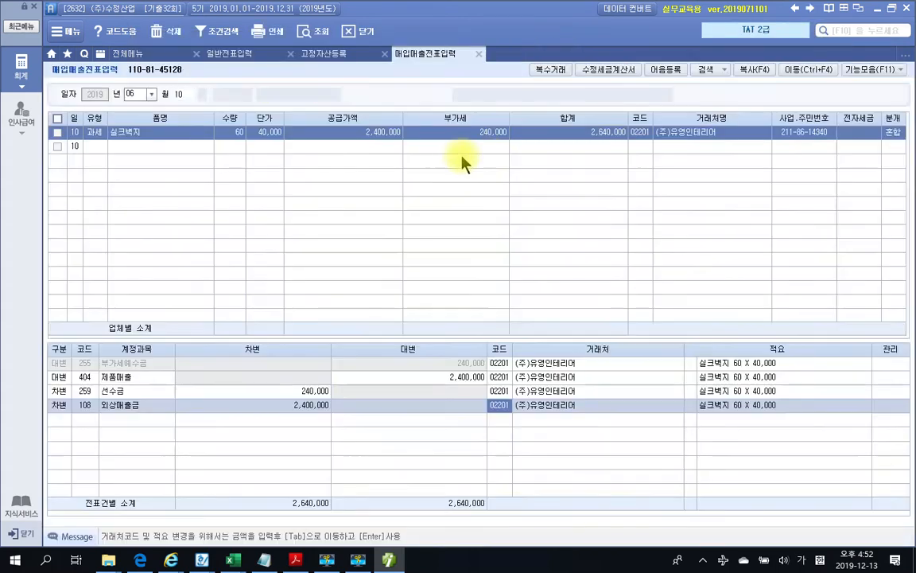
left_click(306, 31)
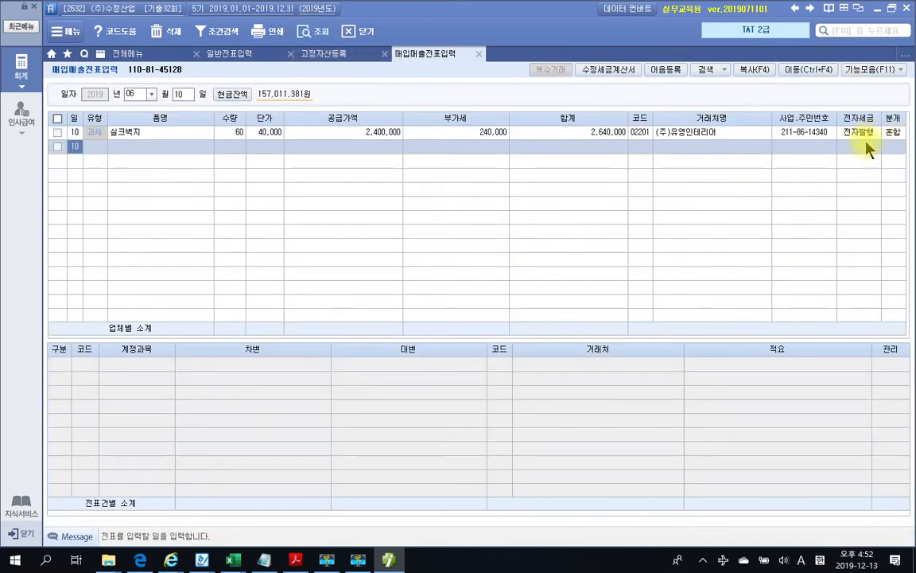
left_click(388, 559)
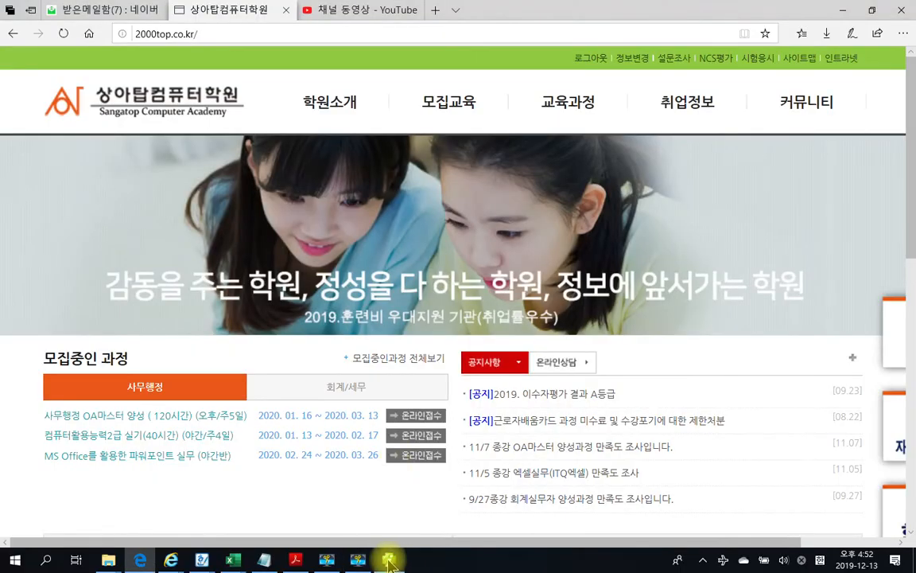
Scroll the exam PDF to page 761, problem 2 수정전자세금계산서의 발행
left_click(390, 560)
left_click(306, 552)
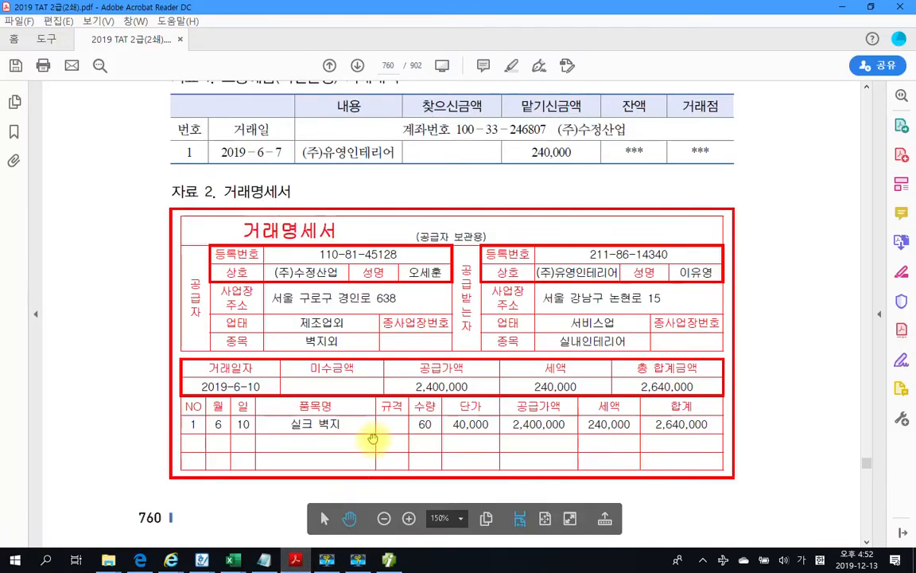
scroll(373, 437, "down", 10)
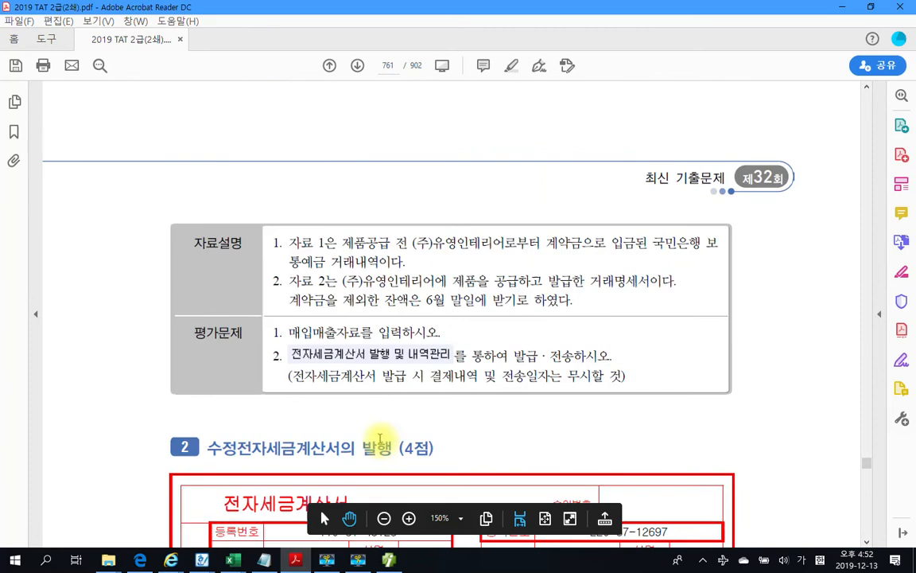
scroll(380, 438, "down", 7)
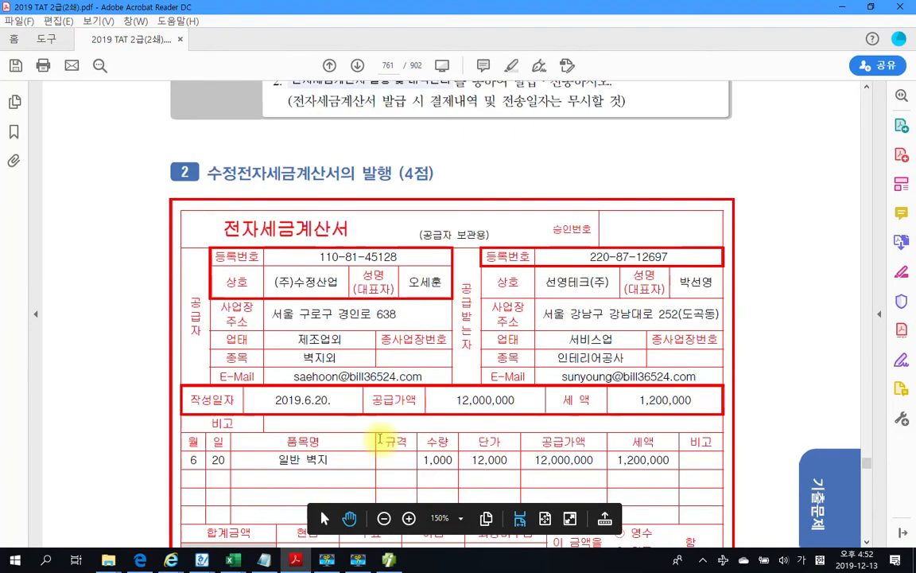
scroll(381, 438, "down", 3)
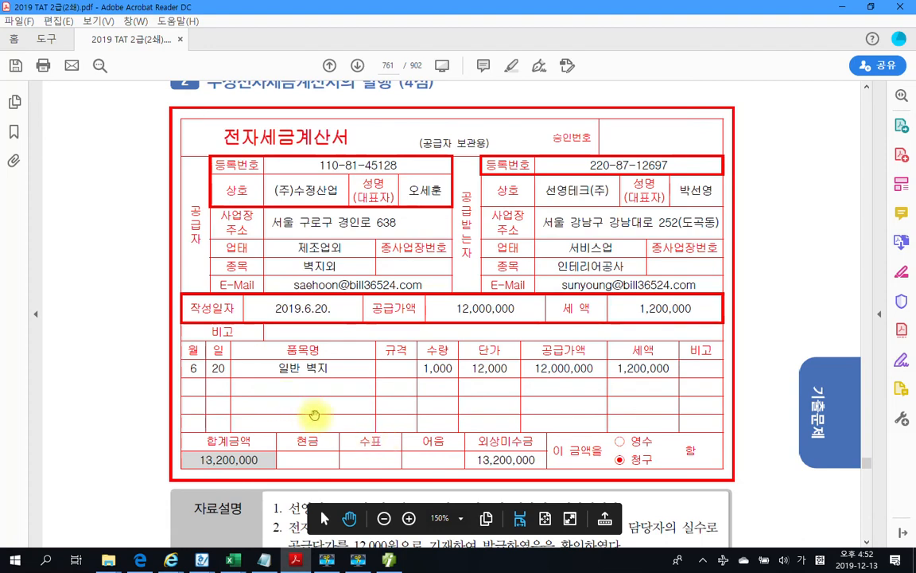
scroll(283, 374, "down", 4)
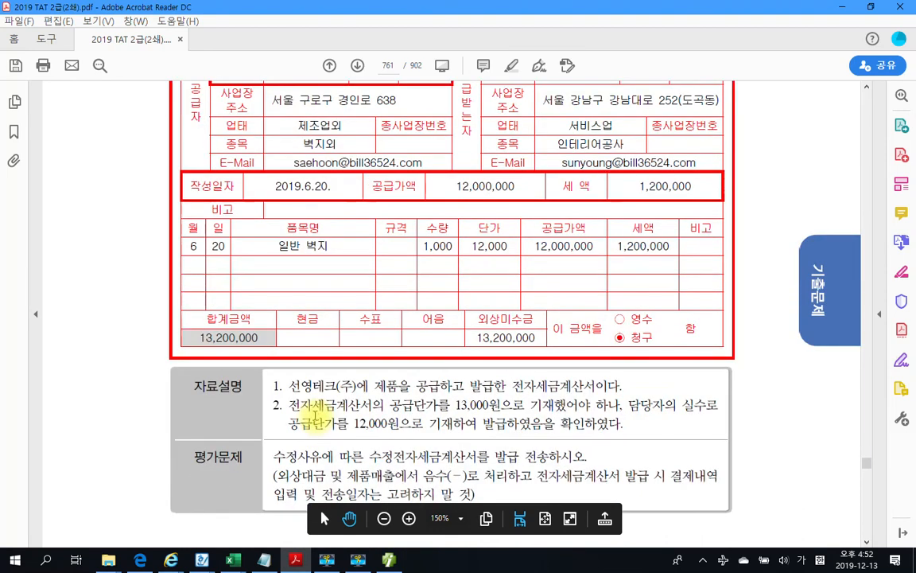
scroll(315, 410, "down", 1)
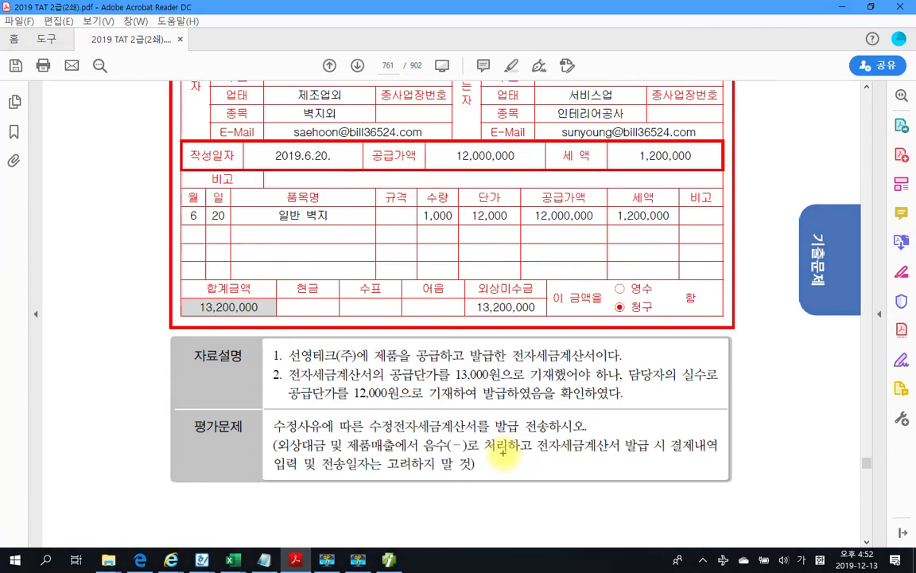
Circle and annotate the invoice error description with the screen pen, then clear it
mouse_move(477, 406)
left_mouse_down()
mouse_move(497, 362)
mouse_move(445, 407)
mouse_move(605, 374)
mouse_move(678, 344)
mouse_move(686, 318)
mouse_move(708, 334)
mouse_move(764, 308)
mouse_move(762, 350)
mouse_move(799, 386)
mouse_move(827, 339)
mouse_move(834, 291)
mouse_move(855, 366)
left_mouse_up()
mouse_move(716, 370)
left_mouse_down()
mouse_move(739, 383)
mouse_move(751, 362)
mouse_move(706, 404)
mouse_move(774, 436)
mouse_move(813, 380)
left_mouse_up()
left_click_drag(798, 424, 851, 437)
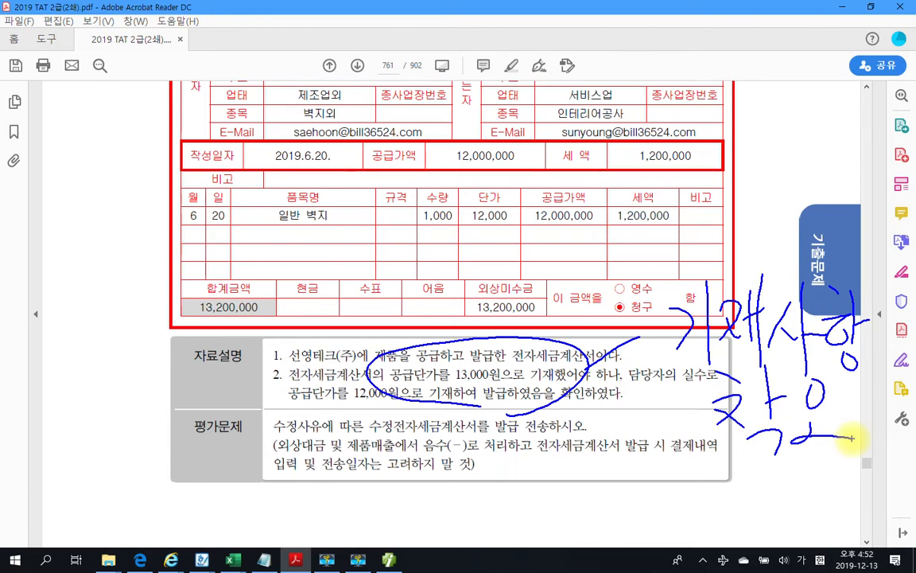
key("Escape")
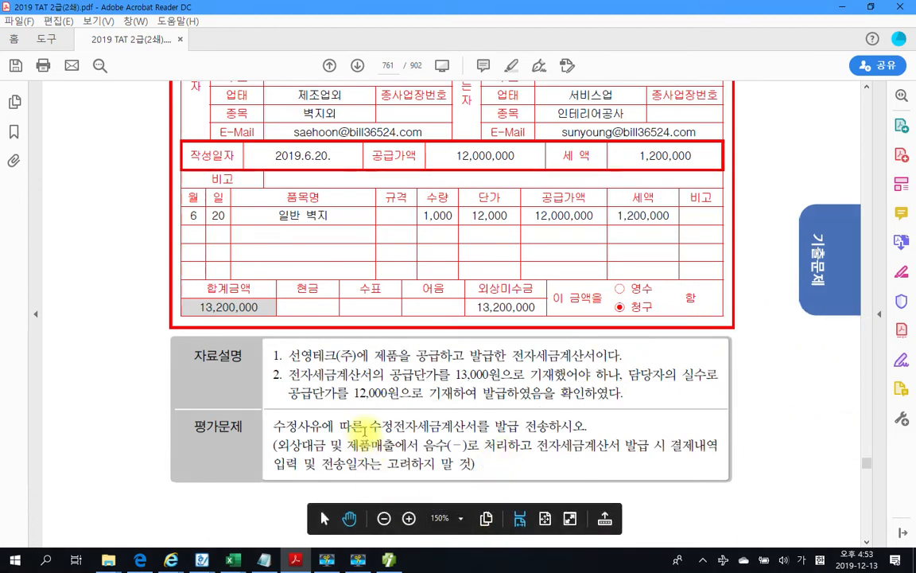
Underline 수정전자세금계산서 and the unit prices 13,000원 and 12,000원, then return to the accounting program
left_click_drag(368, 427, 491, 428)
left_click(547, 440)
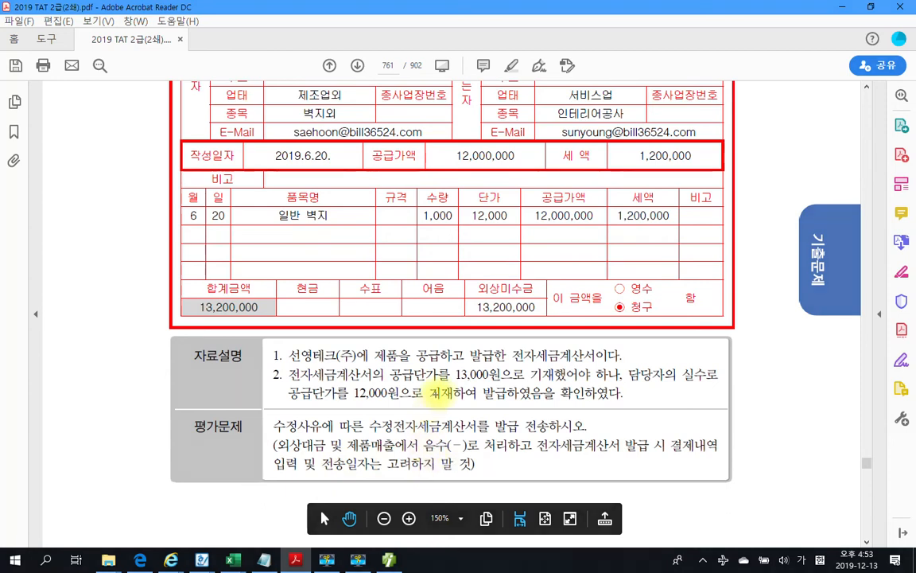
left_click_drag(455, 384, 501, 384)
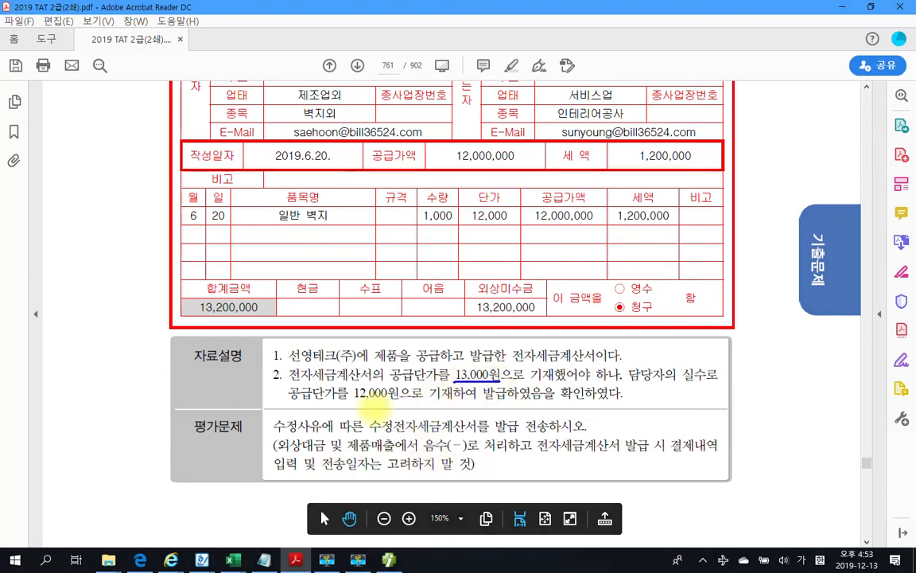
left_click_drag(351, 404, 400, 403)
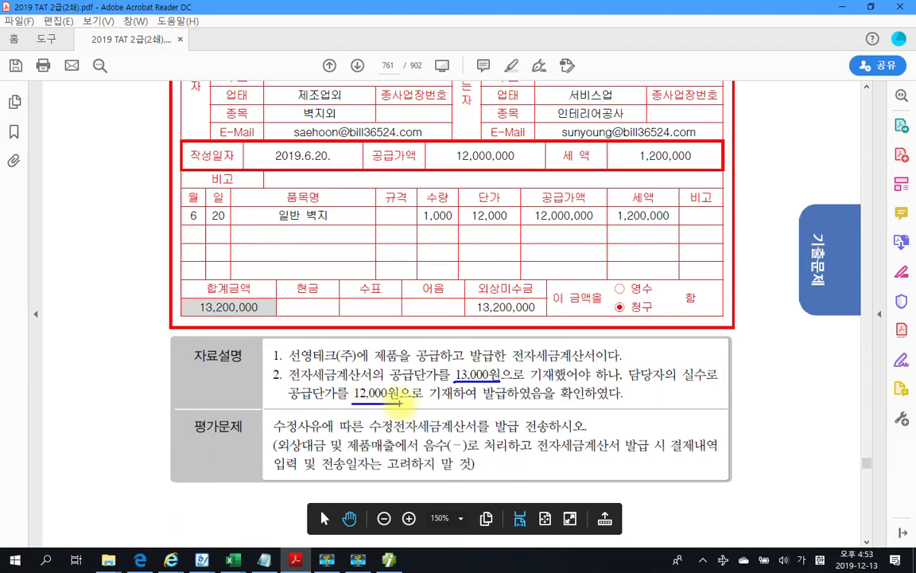
key("Escape")
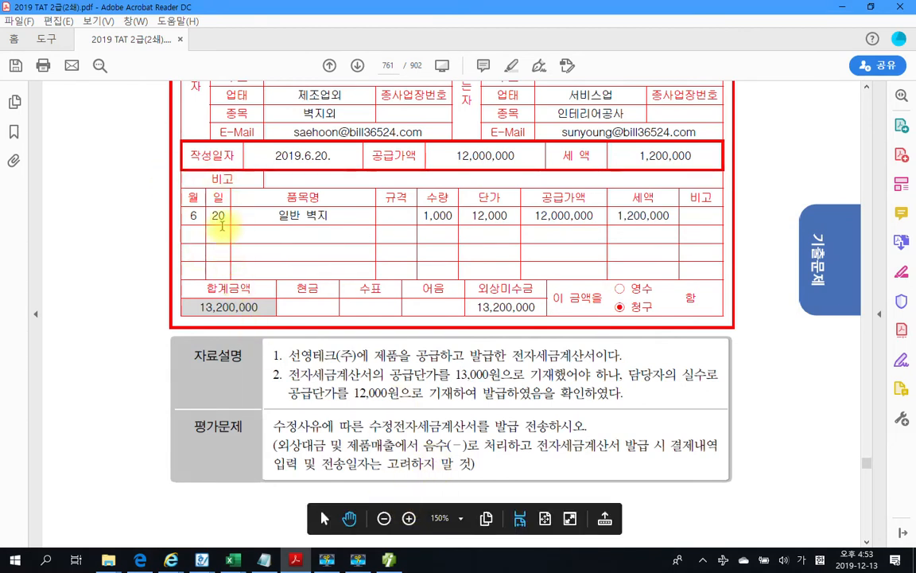
left_click(389, 560)
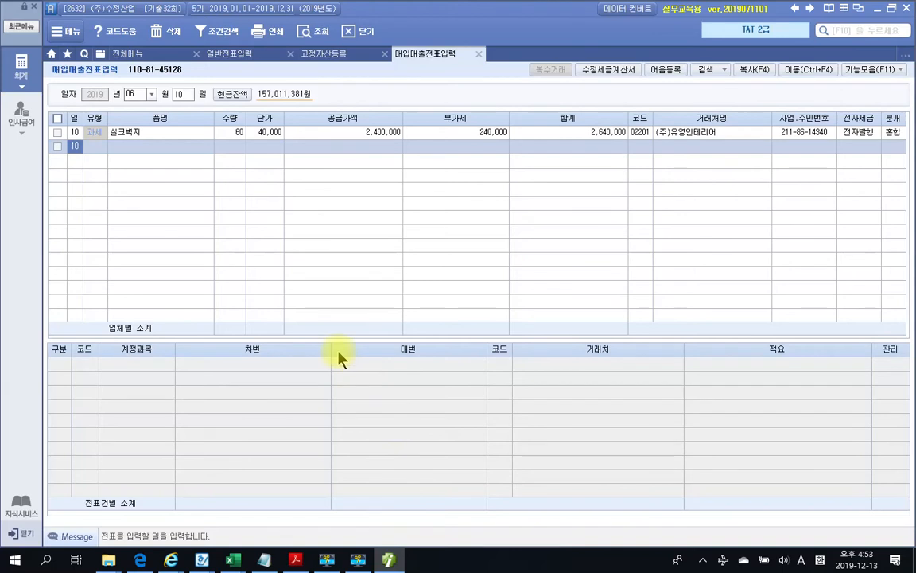
Set the voucher day to 20 and select the 일반 벽지 sale to 선영테크(주)
left_click(181, 95)
type("2")
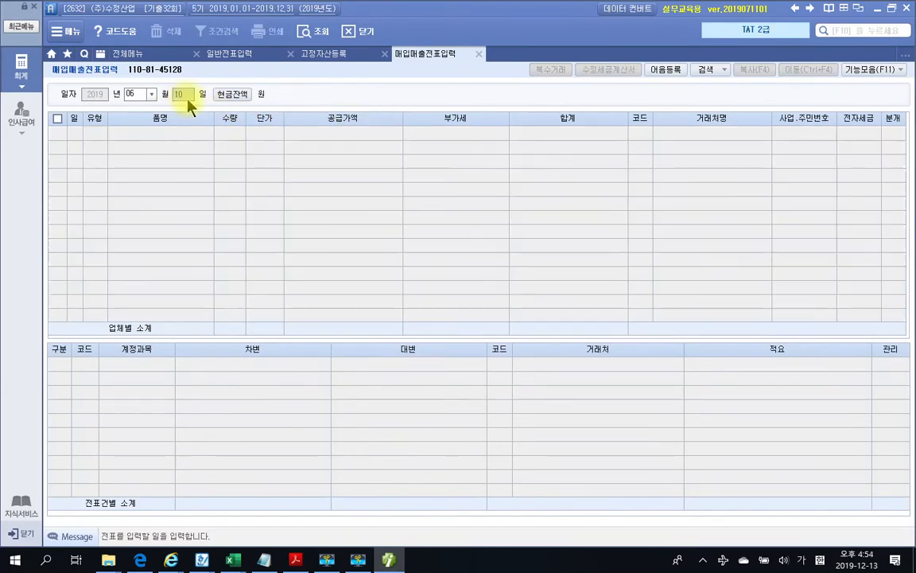
type("0")
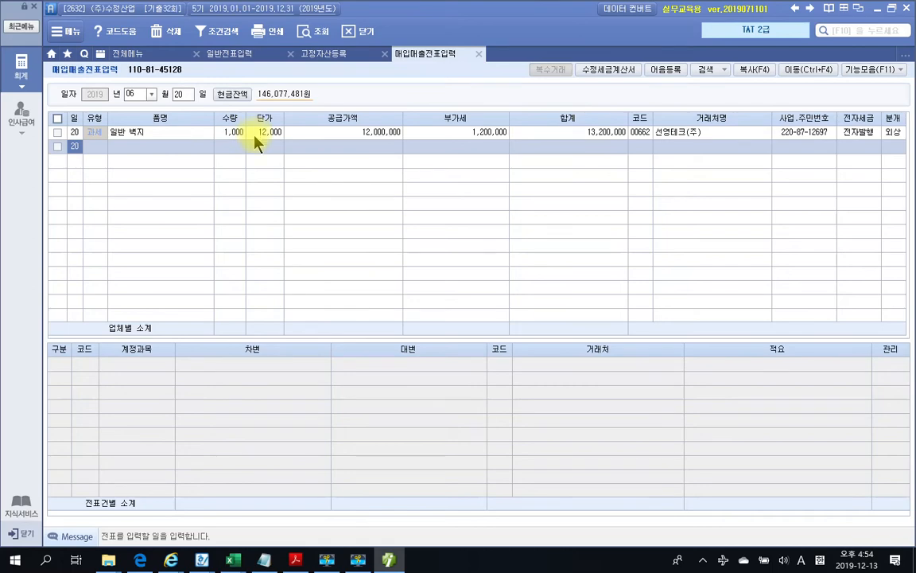
left_click(304, 559)
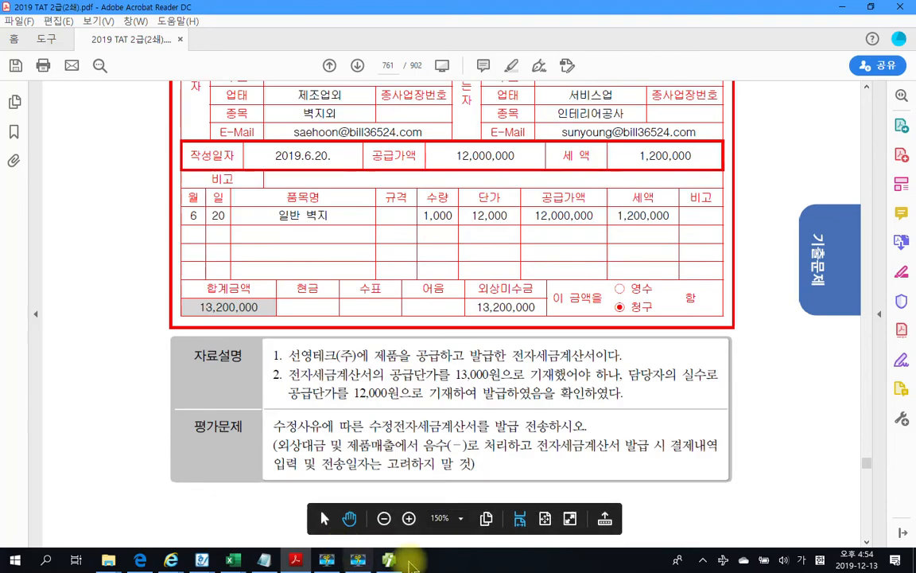
left_click(389, 560)
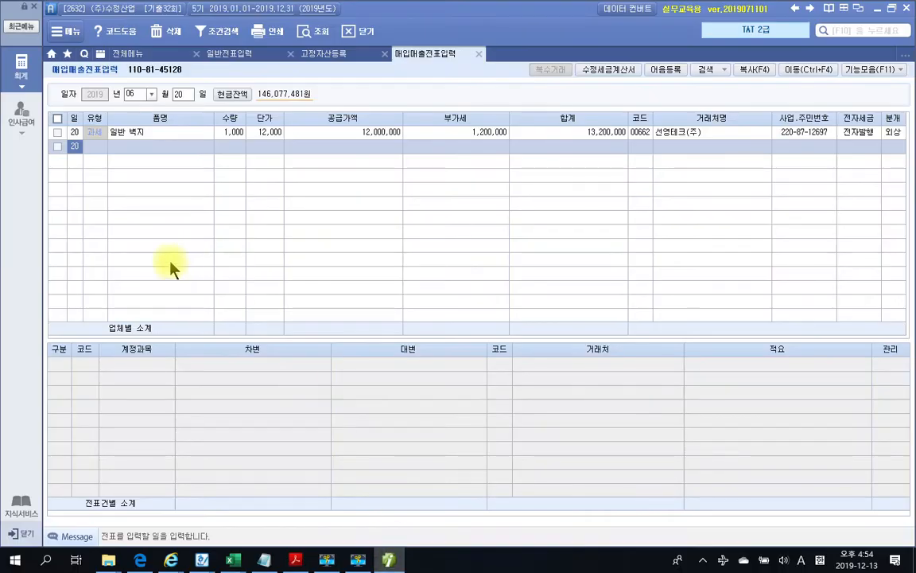
left_click(57, 134)
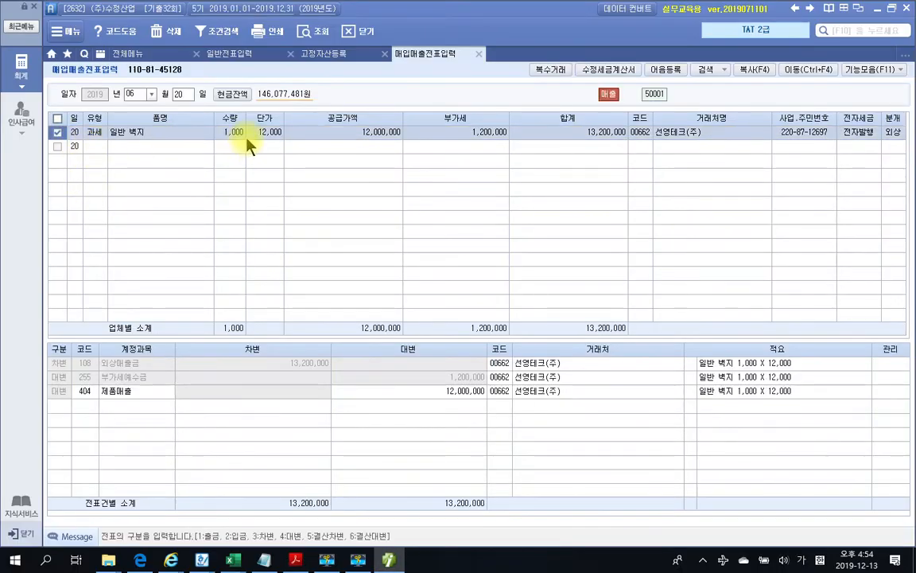
Choose amendment reason 1. 기재사항 착오·정정 with 공급가액 및 세액 as the erroneous item
left_click(609, 69)
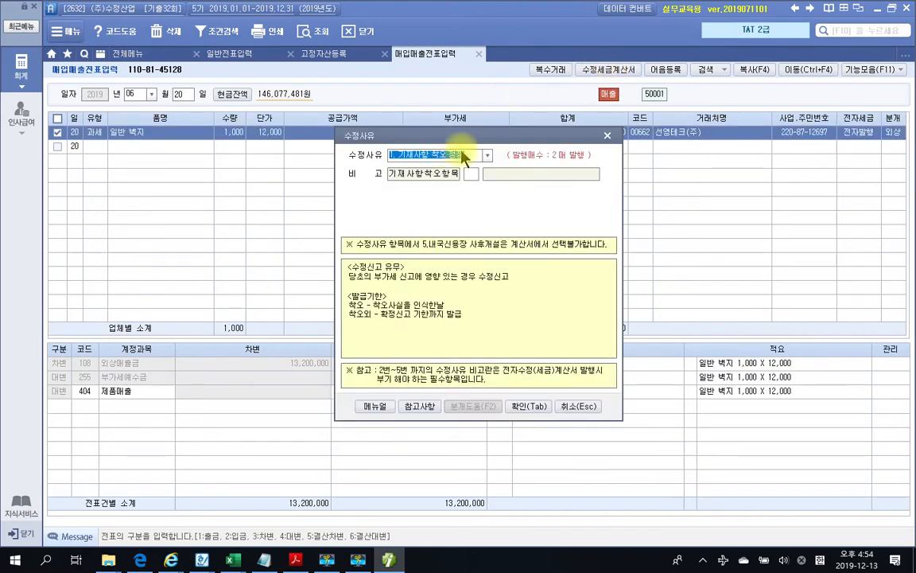
left_click(488, 155)
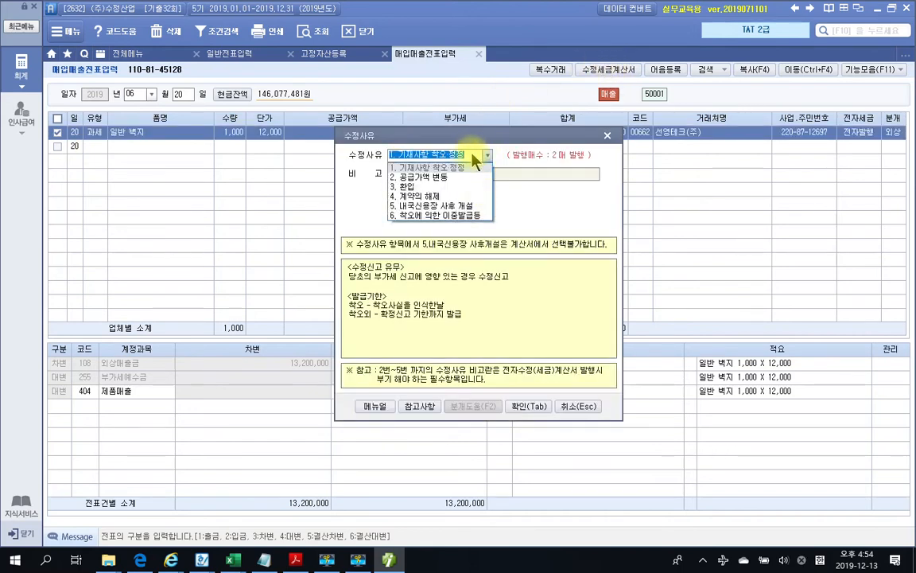
left_click(438, 168)
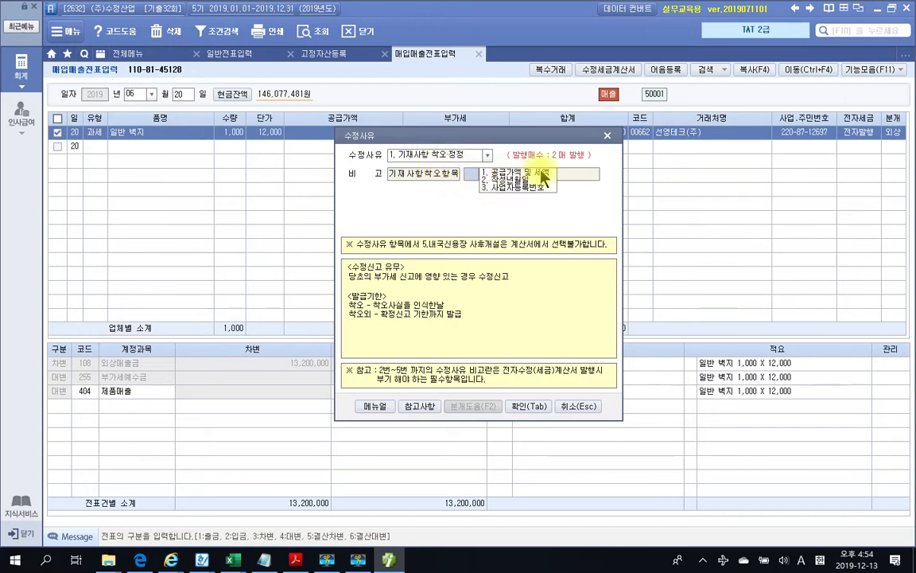
left_click(518, 174)
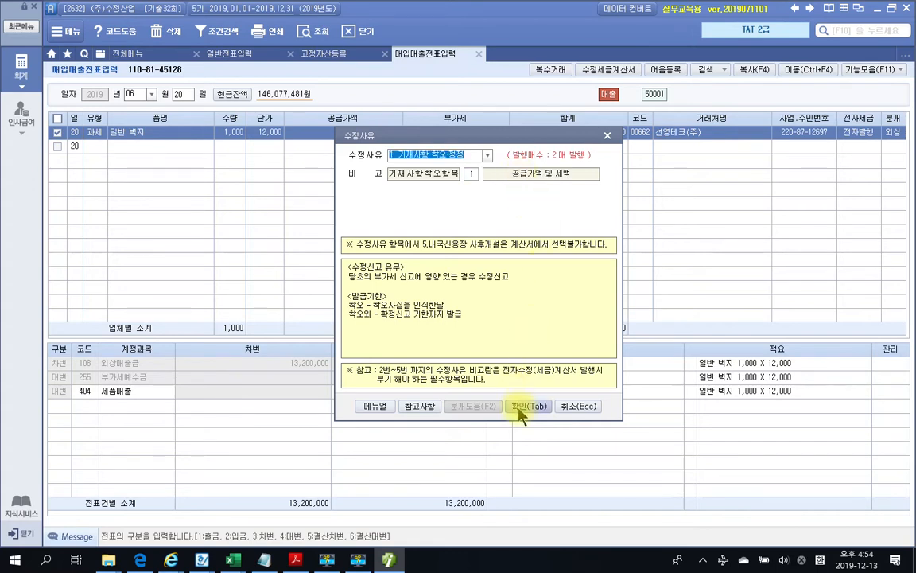
left_click(521, 408)
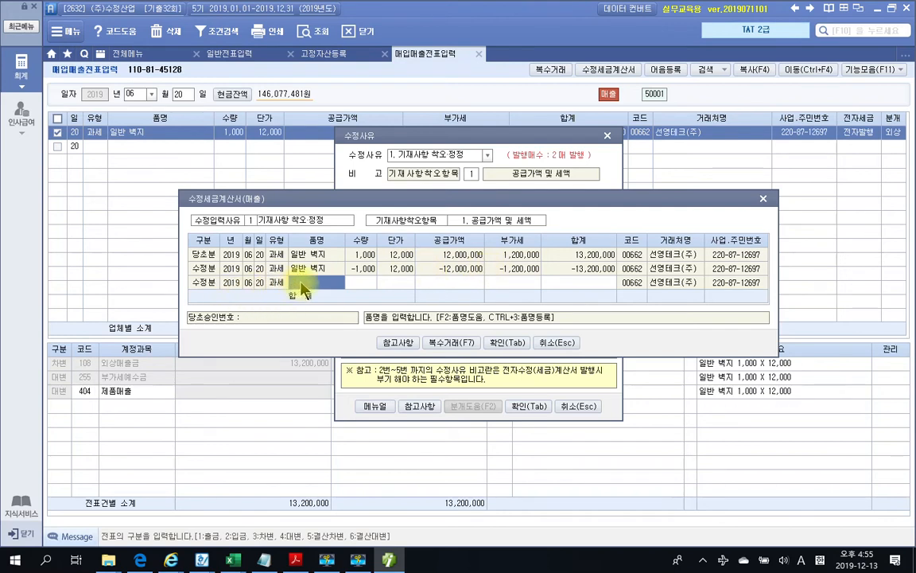
Enter the corrected 일반 벽지 row at quantity 1,000 and unit price 13,000, and save it
left_click(394, 344)
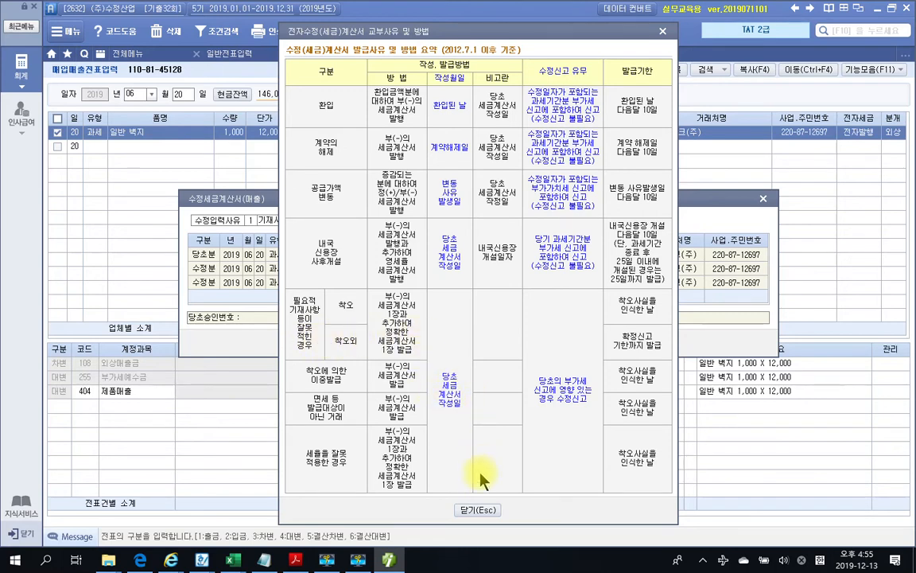
left_click(477, 510)
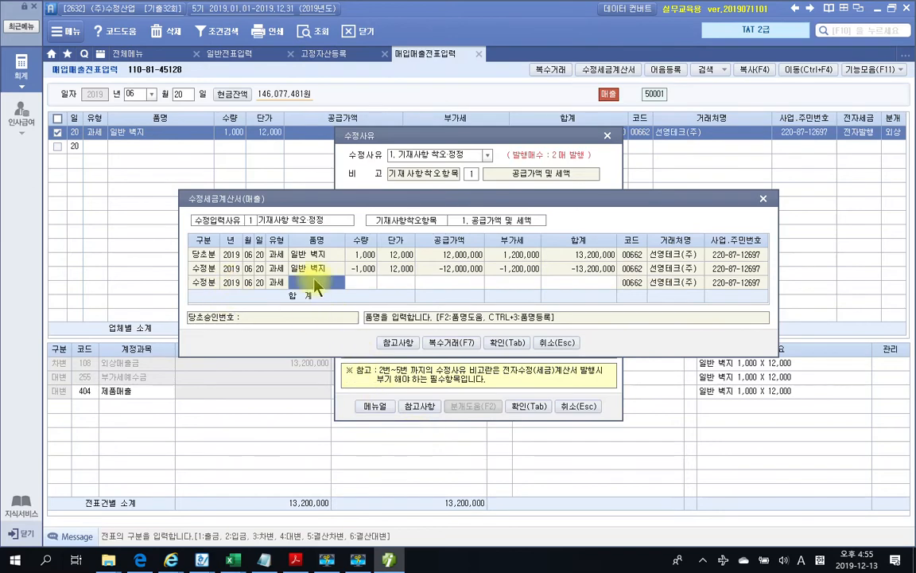
key("Return")
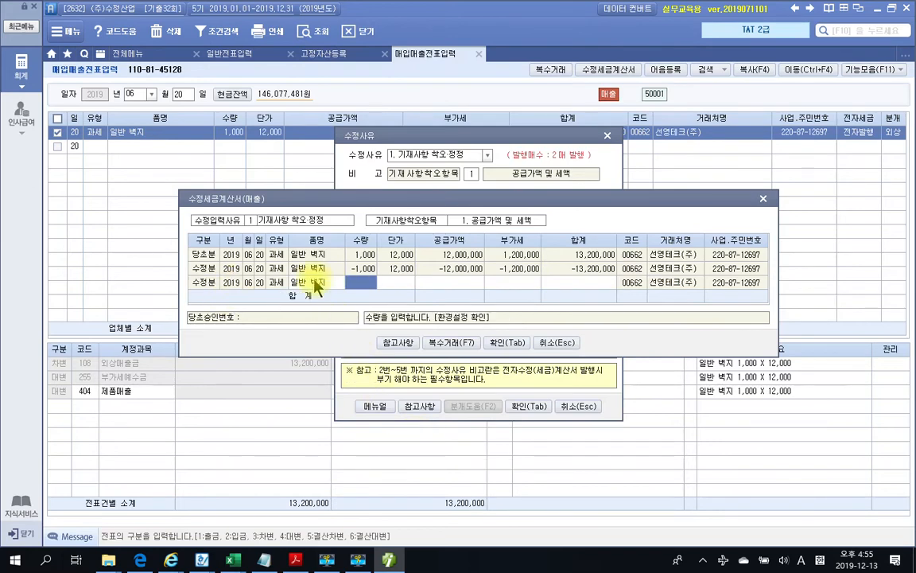
type("1000")
key("BackSpace")
key("BackSpace")
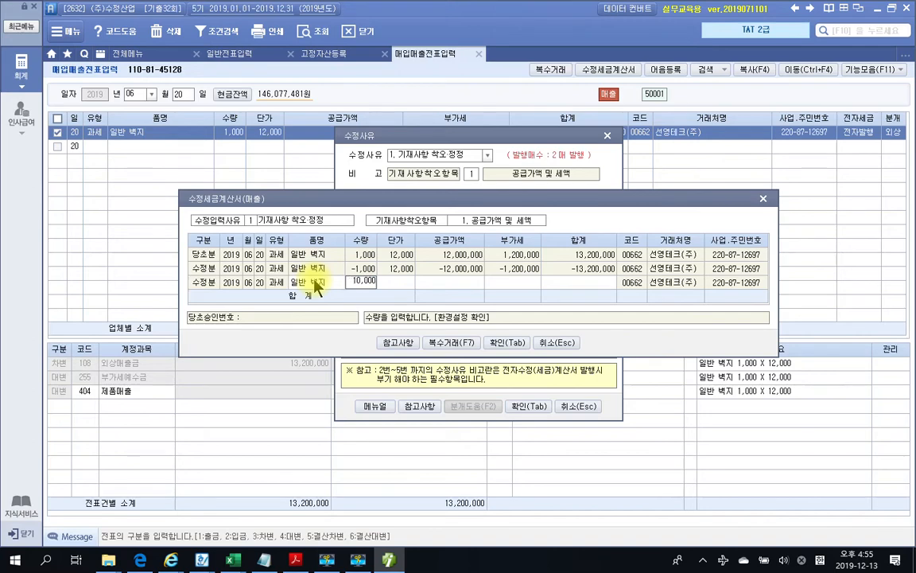
key("Return")
type("13,000")
key("Return")
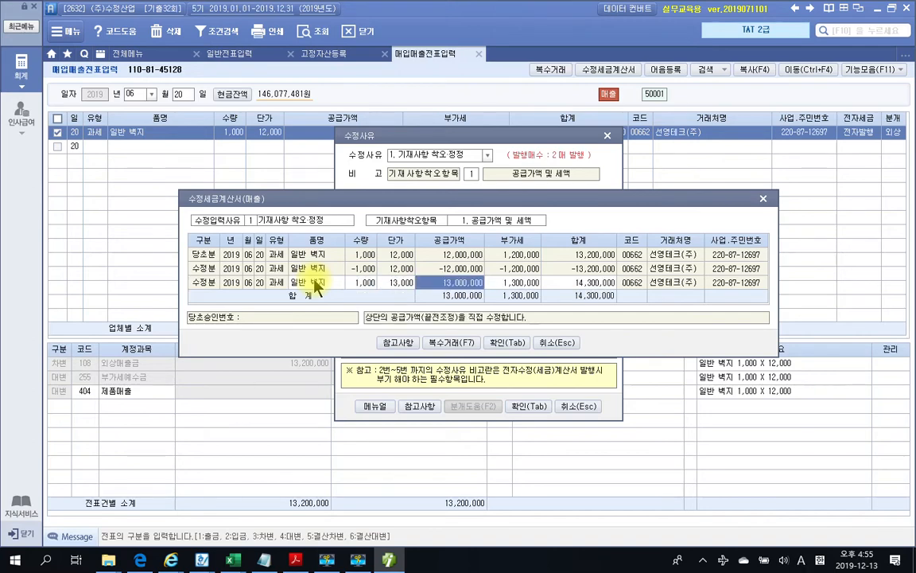
left_click(506, 343)
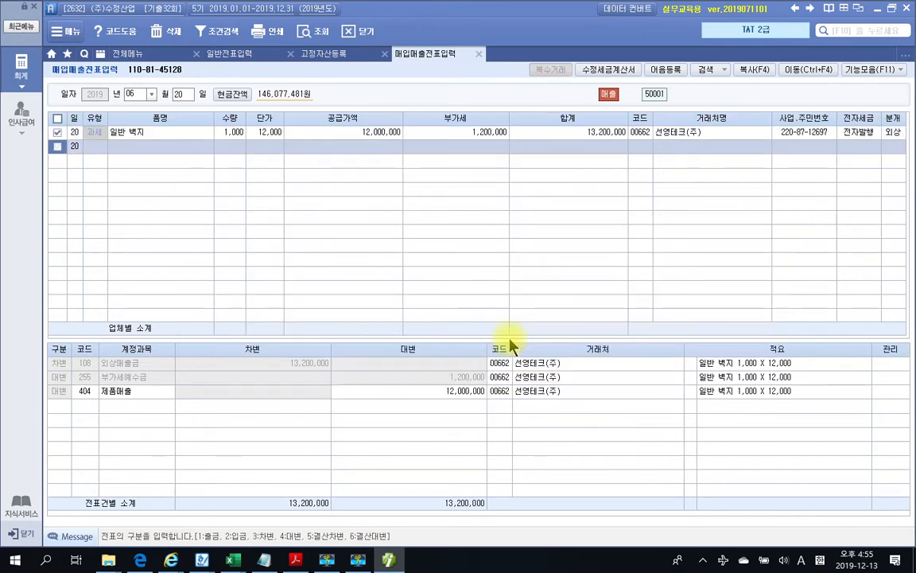
left_click(459, 309)
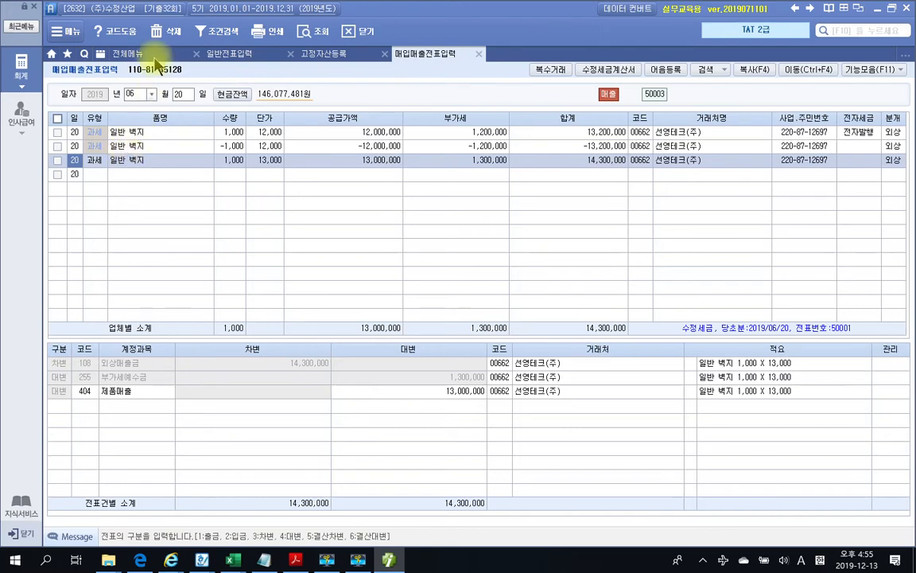
left_click(147, 52)
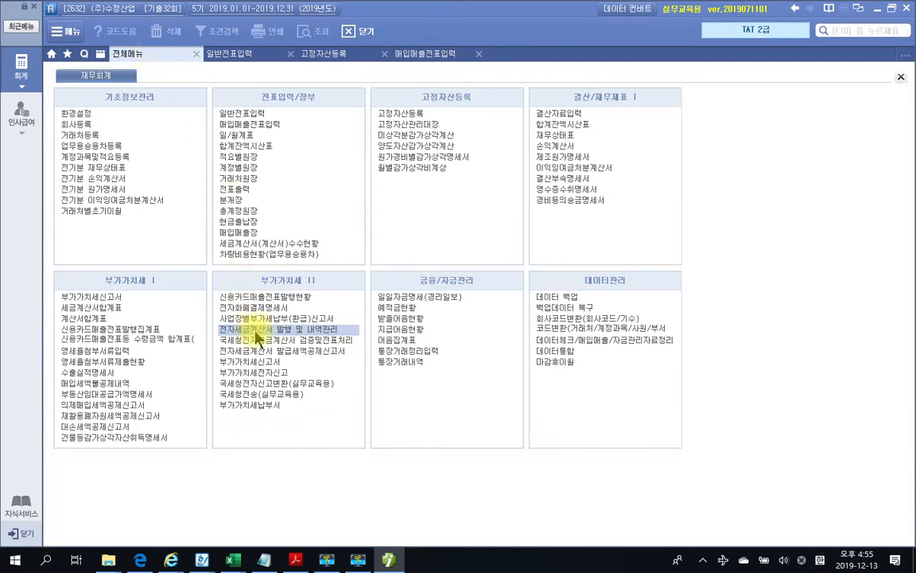
In 전자세금계산서 발행 및 내역관리, query invoices dated 2019-06-20
left_click(254, 329)
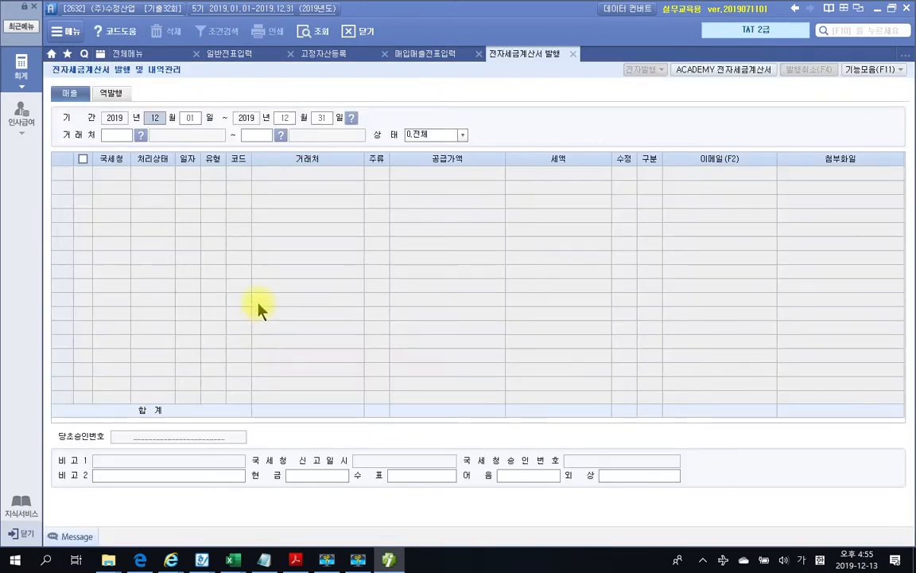
type("06")
type("20")
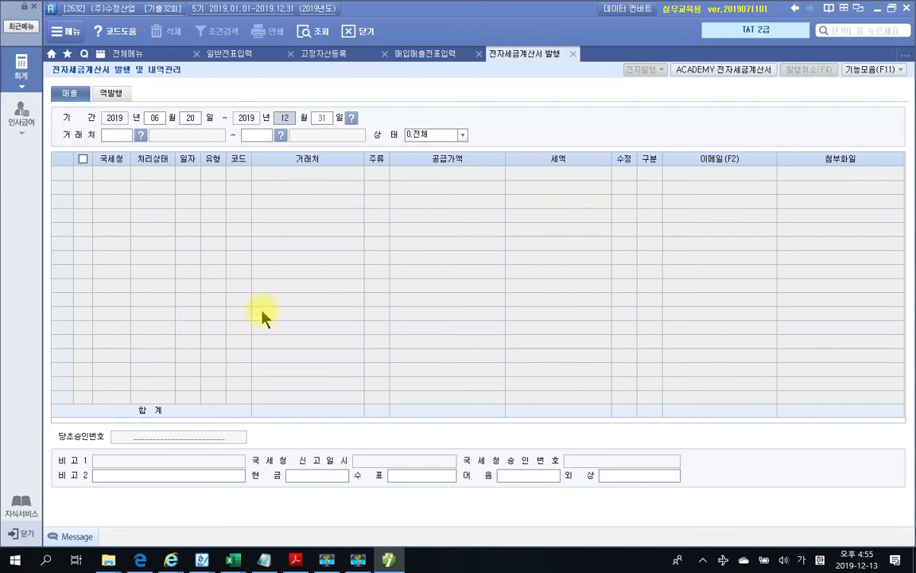
type("06")
type("20")
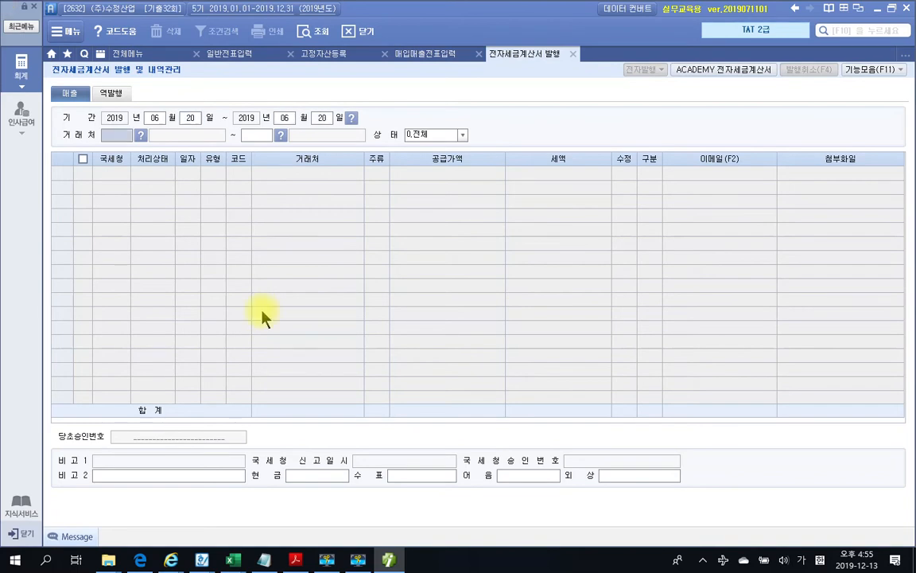
key("Return")
key("Return")
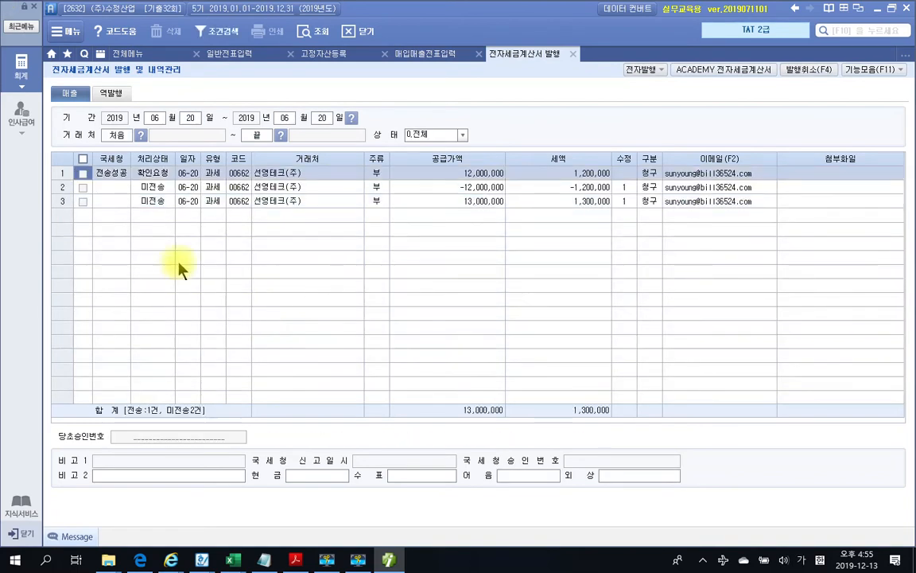
Issue the two amended invoices (-12,000,000 and 13,000,000) with 전자발행 and 발행(F3)
left_click(89, 189)
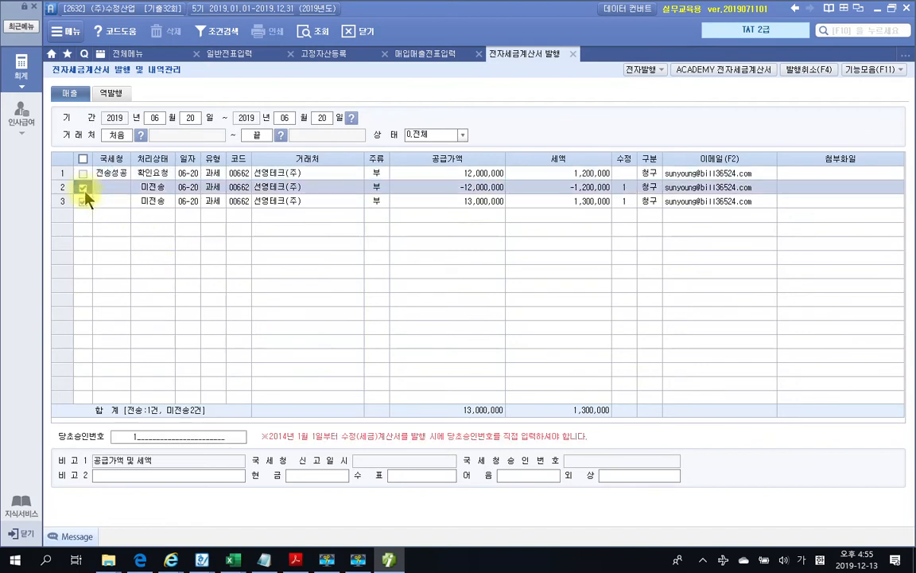
left_click(89, 202)
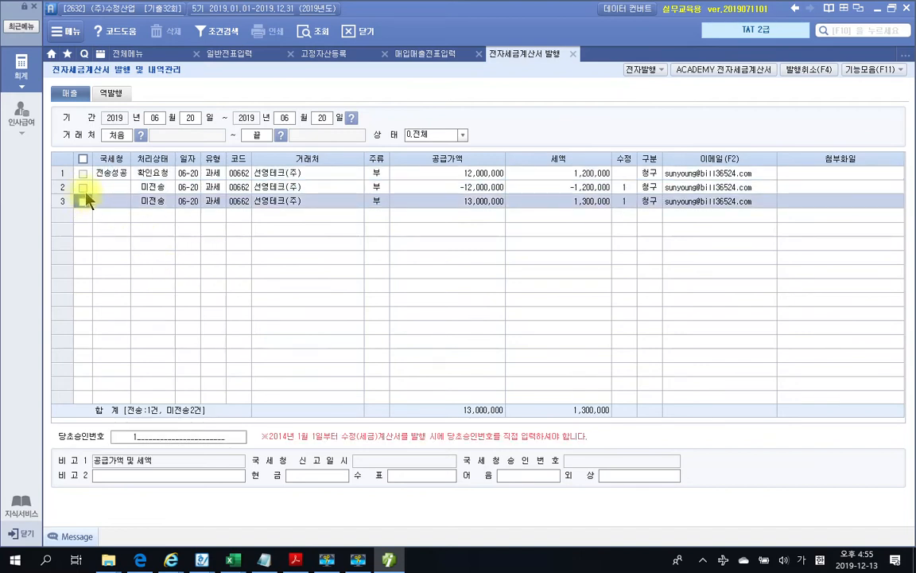
left_click(83, 188)
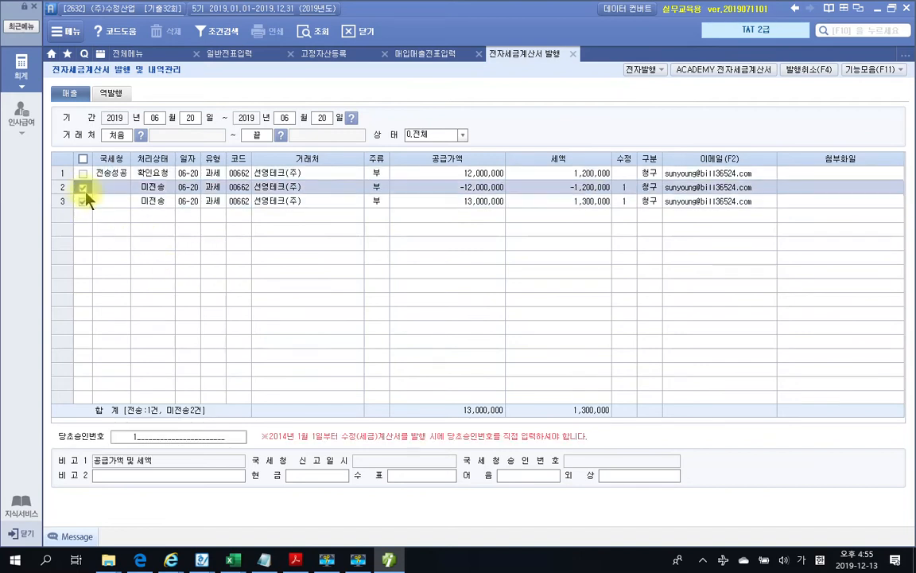
left_click(626, 71)
left_click(436, 509)
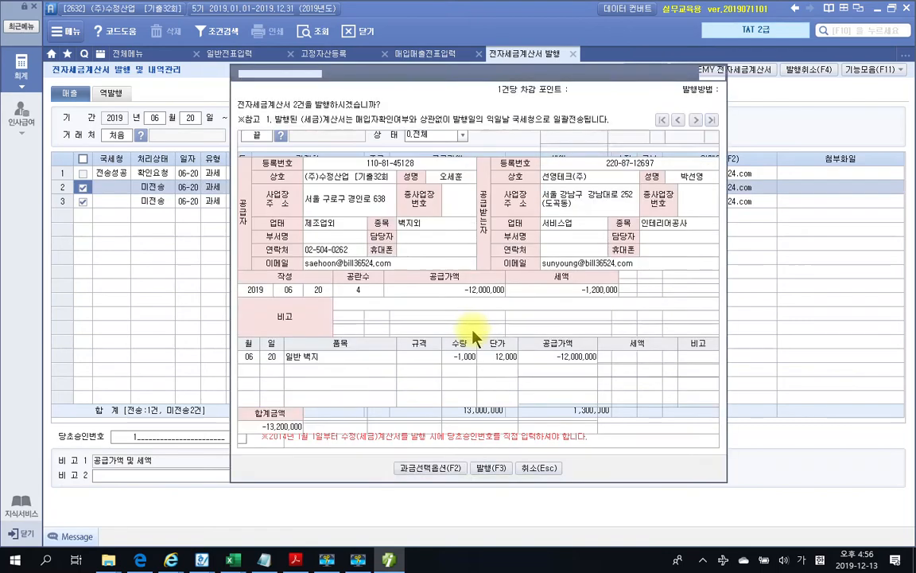
left_click(475, 422)
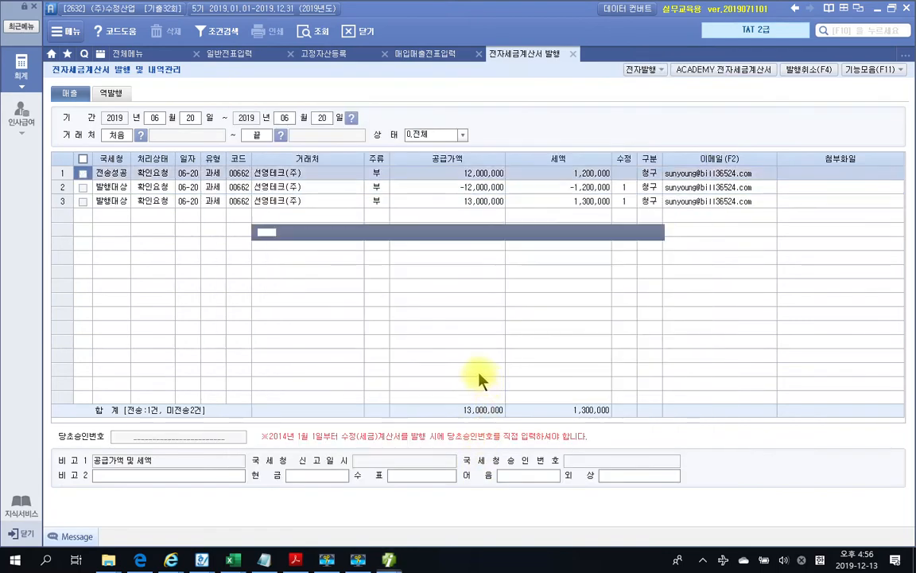
left_click(463, 310)
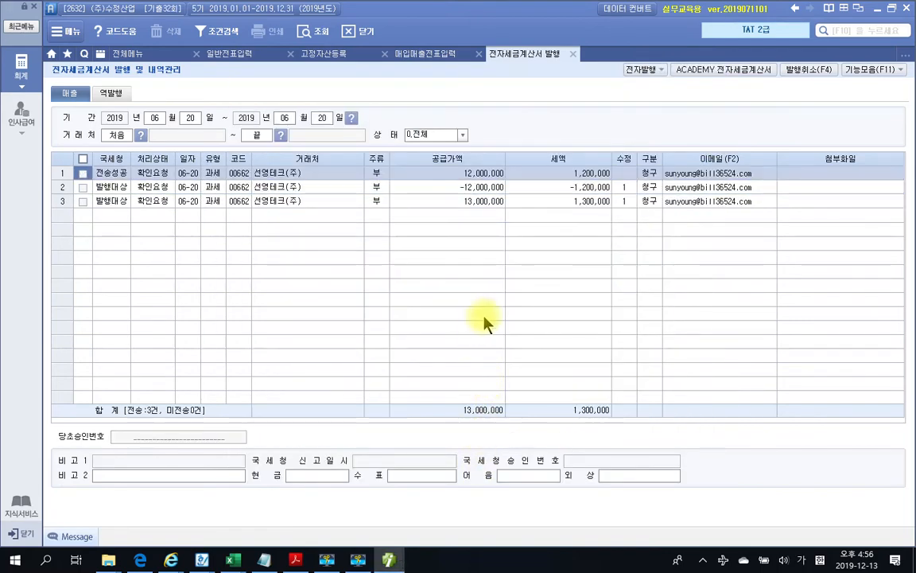
Transmit both unsent amended invoices through the education e-tax invoice site
left_click(700, 70)
left_click(337, 310)
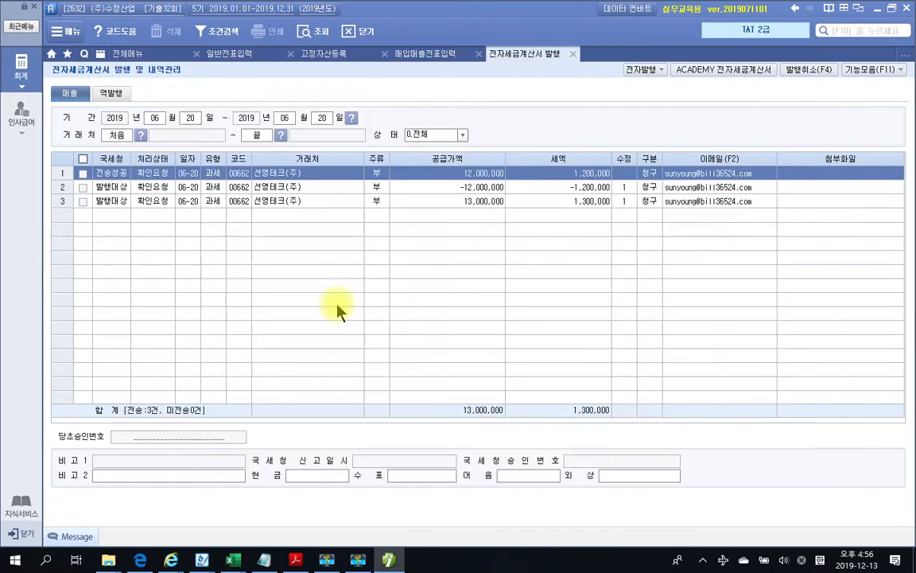
left_click(154, 151)
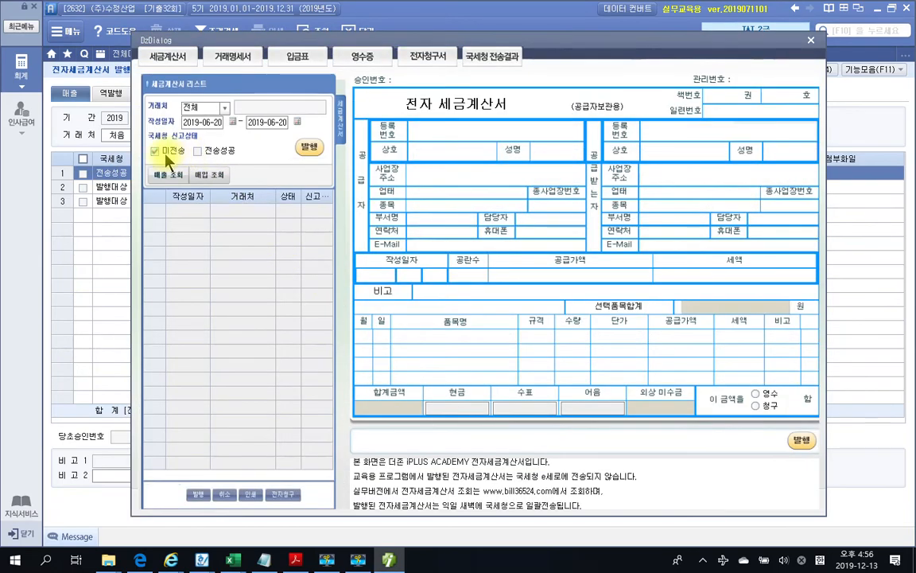
left_click(168, 175)
left_click(312, 155)
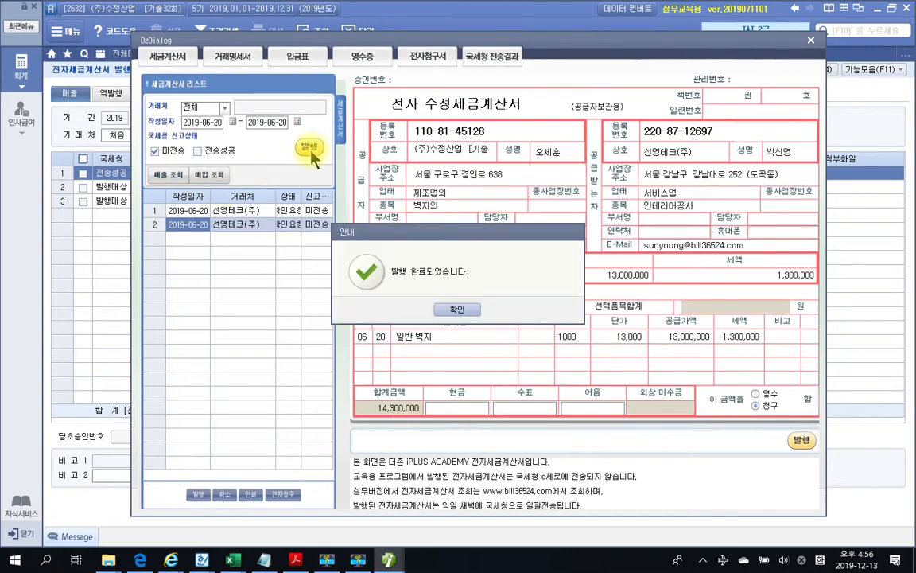
left_click(462, 311)
left_click(305, 150)
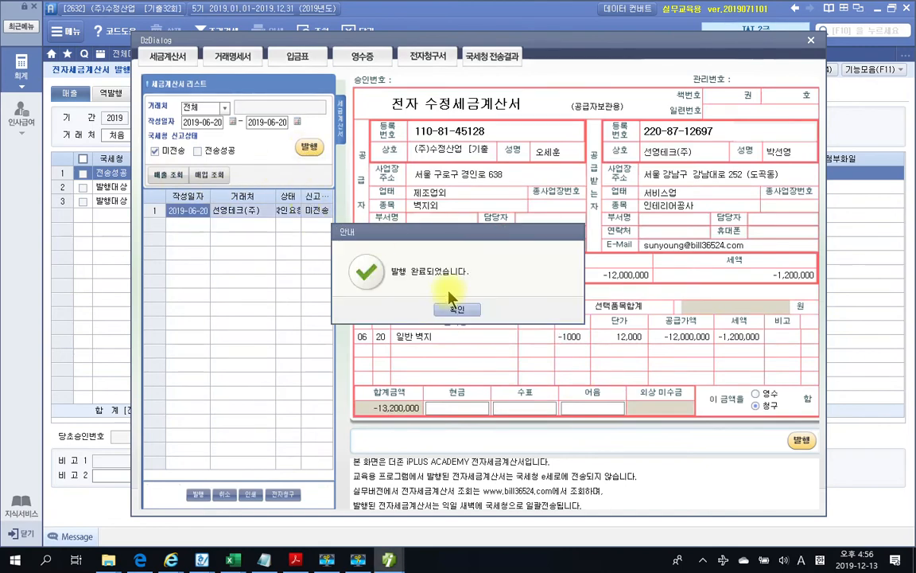
left_click(458, 310)
left_click(457, 311)
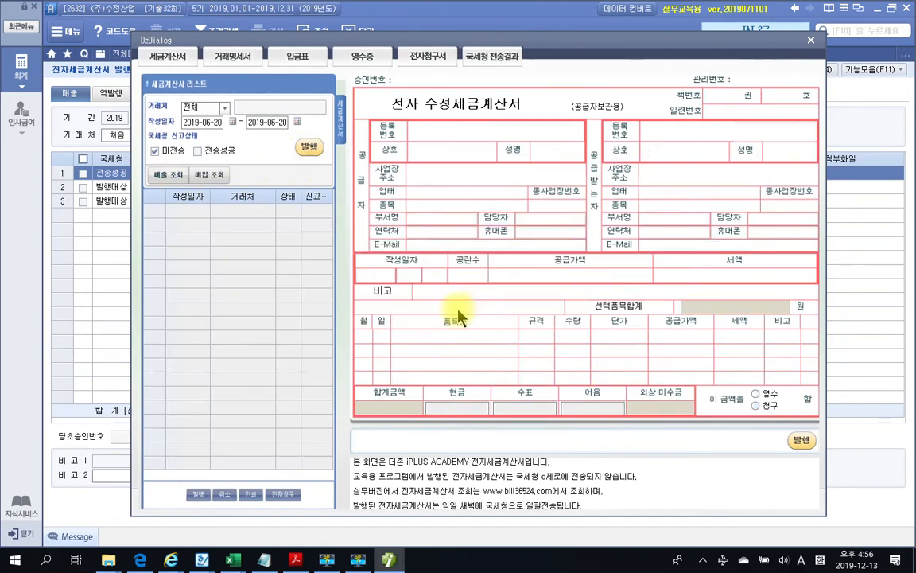
Close the issuing windows and refresh 매입매출전표입력 to show 전자발행 status
left_click(812, 41)
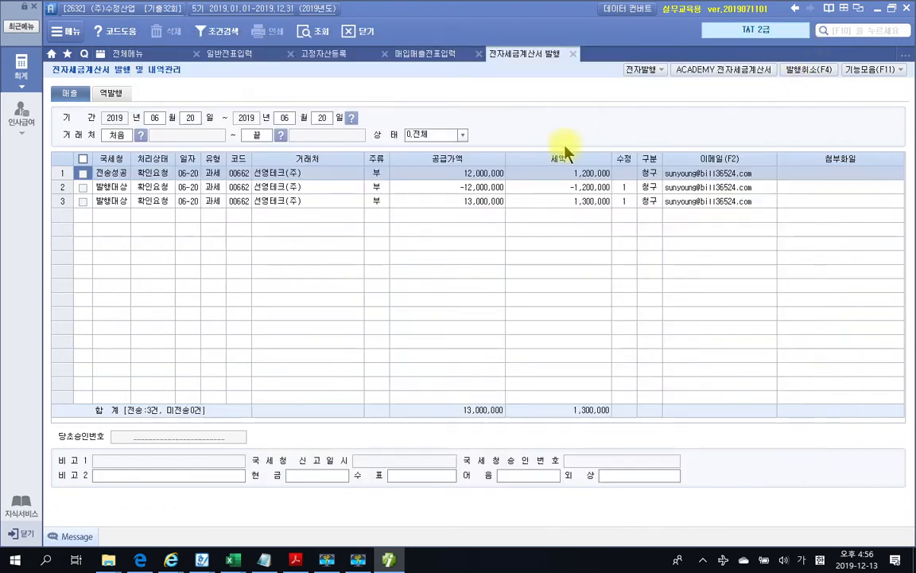
left_click(573, 53)
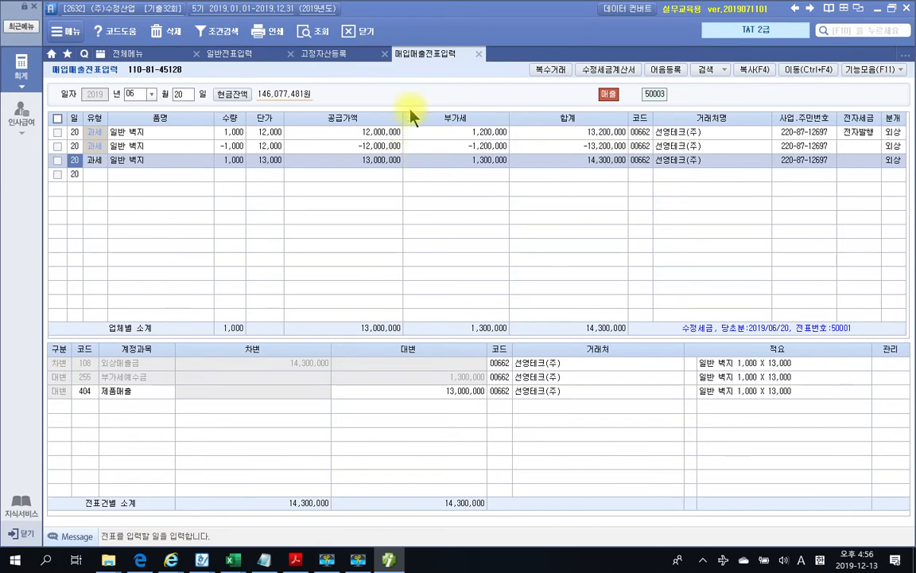
left_click(316, 31)
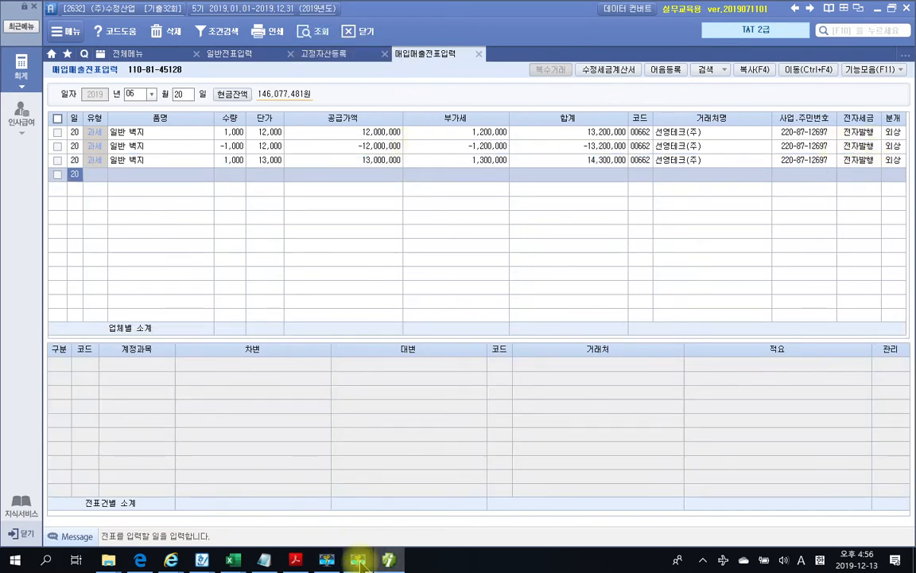
Read through pages 762–763: the lease contract, rent tax invoice and 평가문제 box
left_click(295, 560)
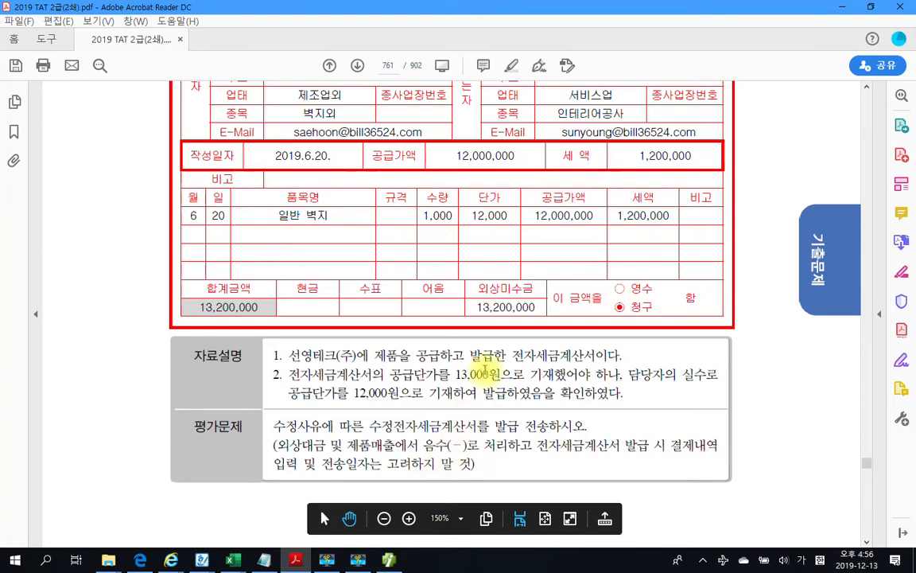
scroll(484, 370, "down", 5)
scroll(484, 370, "down", 4)
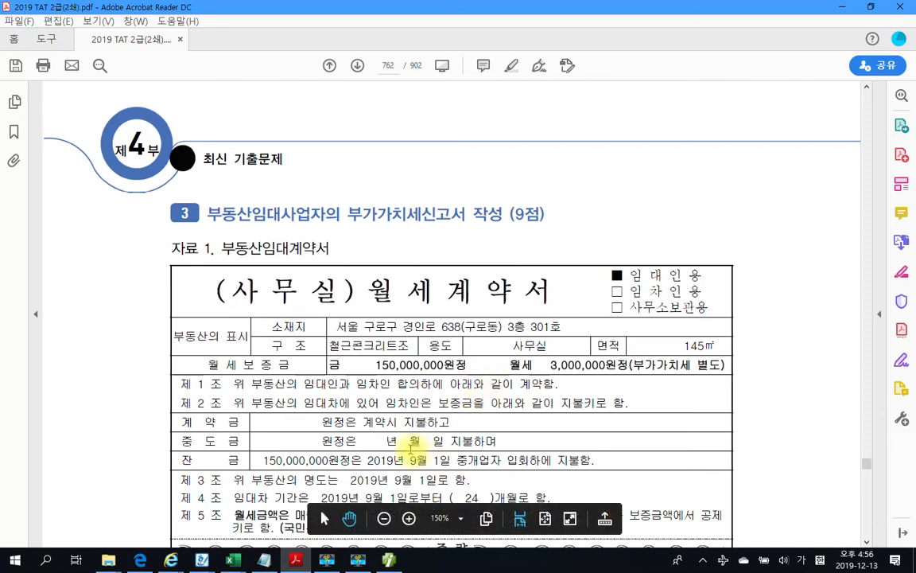
scroll(419, 402, "down", 5)
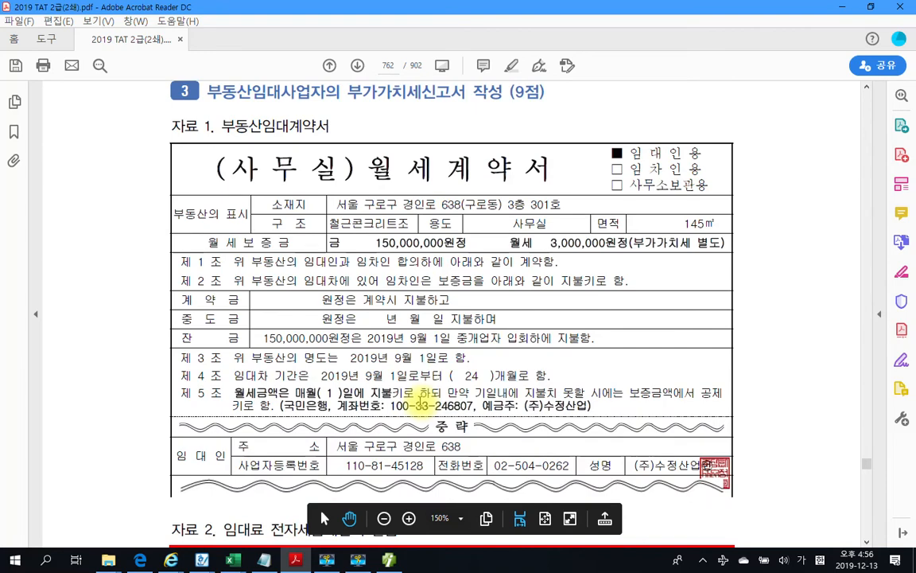
scroll(419, 400, "down", 2)
scroll(419, 398, "down", 4)
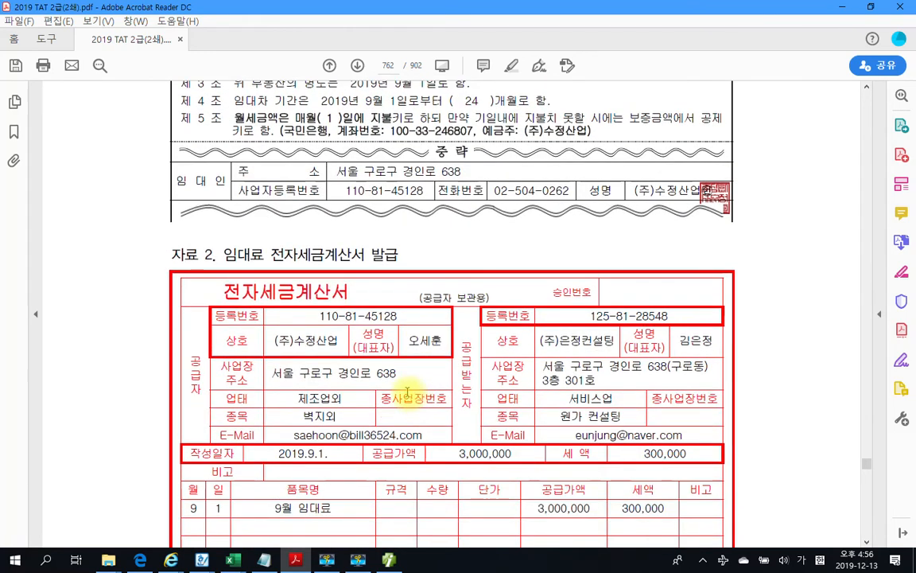
scroll(422, 368, "down", 1)
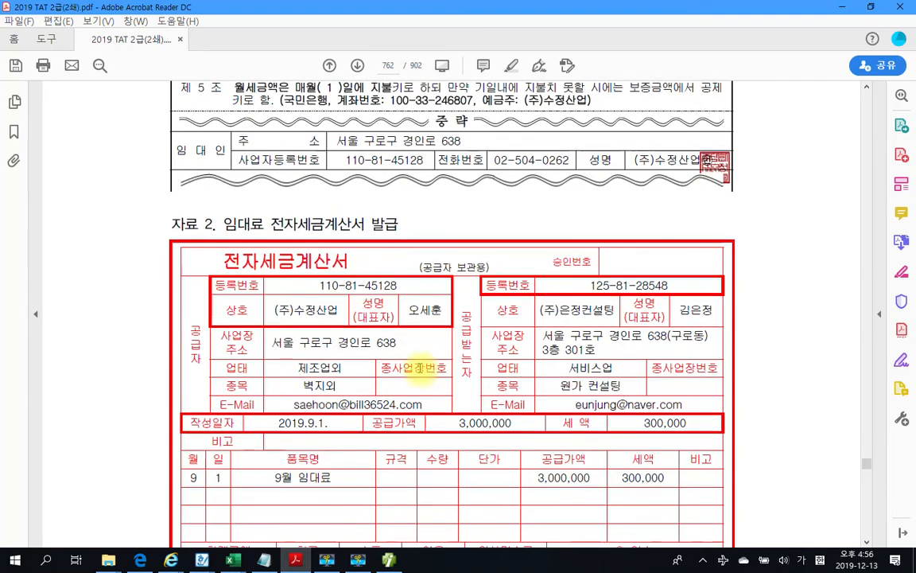
scroll(303, 334, "up", 4)
scroll(307, 338, "up", 5)
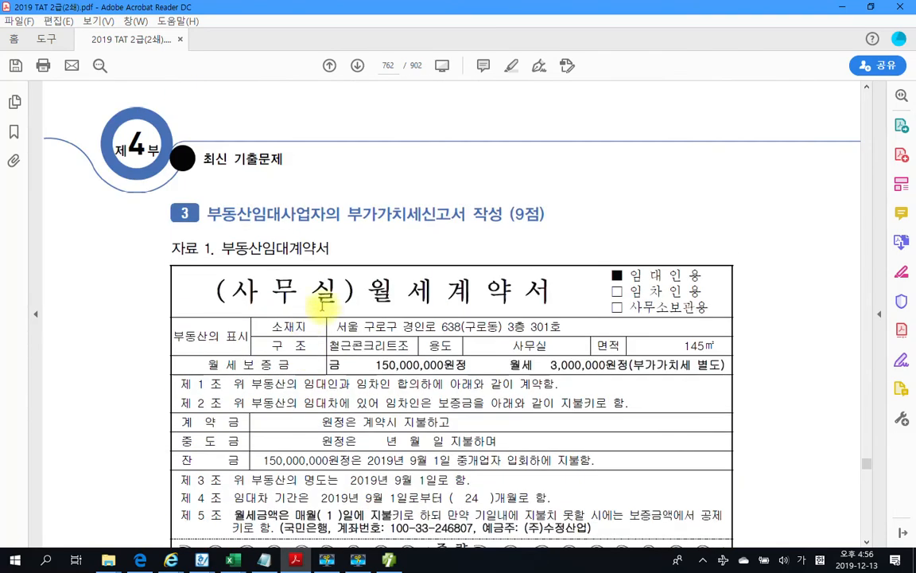
scroll(319, 350, "down", 2)
scroll(343, 353, "down", 7)
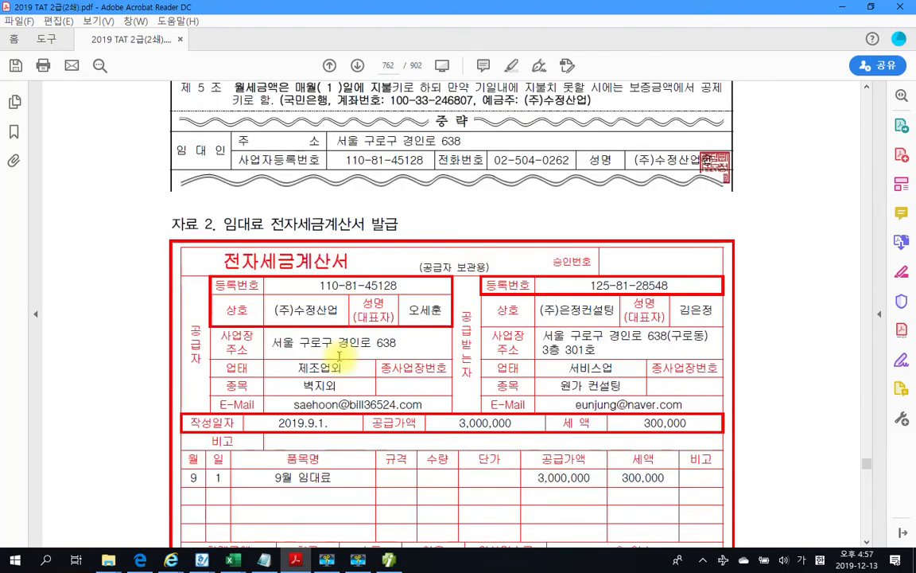
scroll(327, 379, "down", 2)
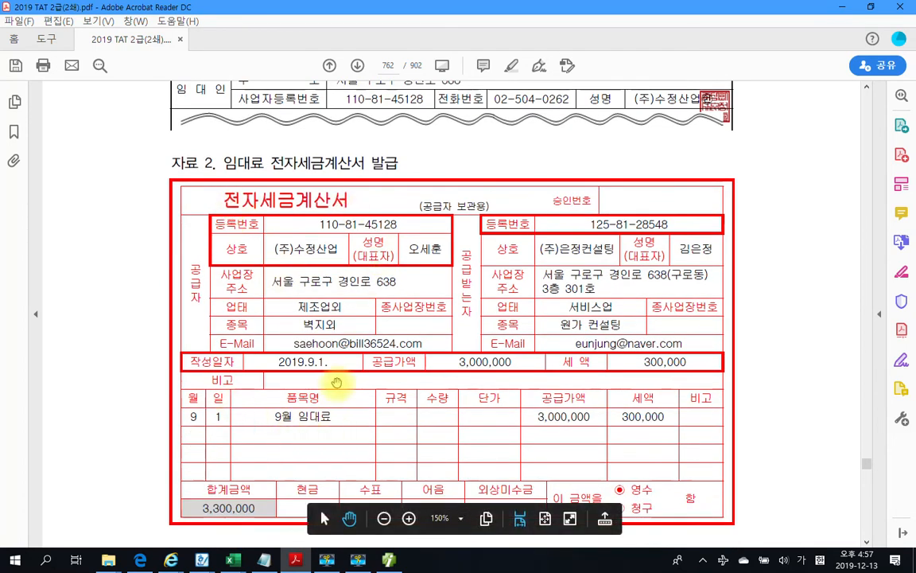
scroll(337, 381, "down", 5)
scroll(337, 383, "down", 8)
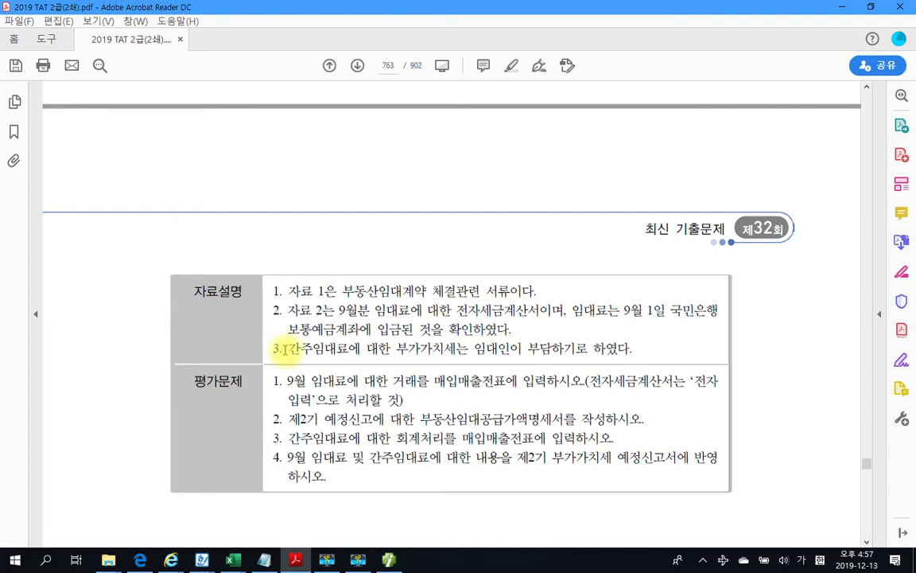
Highlight the word 임대인이 in yellow with 텍스트 강조
left_click_drag(284, 349, 468, 350)
left_click(474, 350)
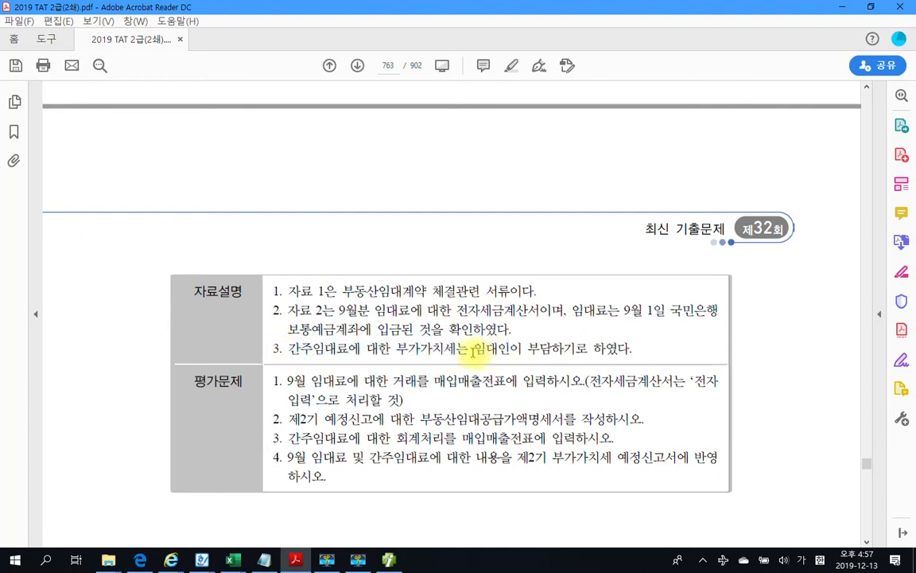
left_click_drag(474, 350, 520, 350)
right_click(520, 352)
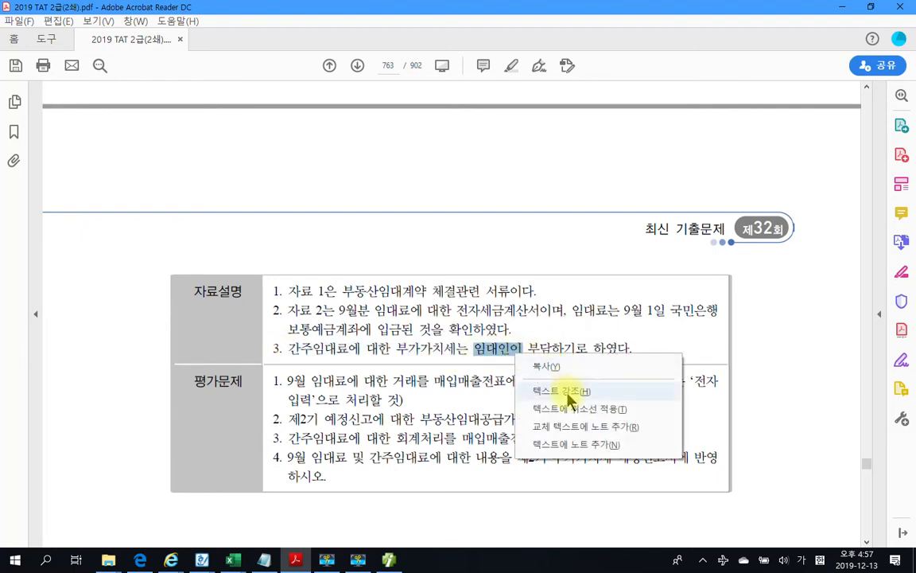
left_click(570, 394)
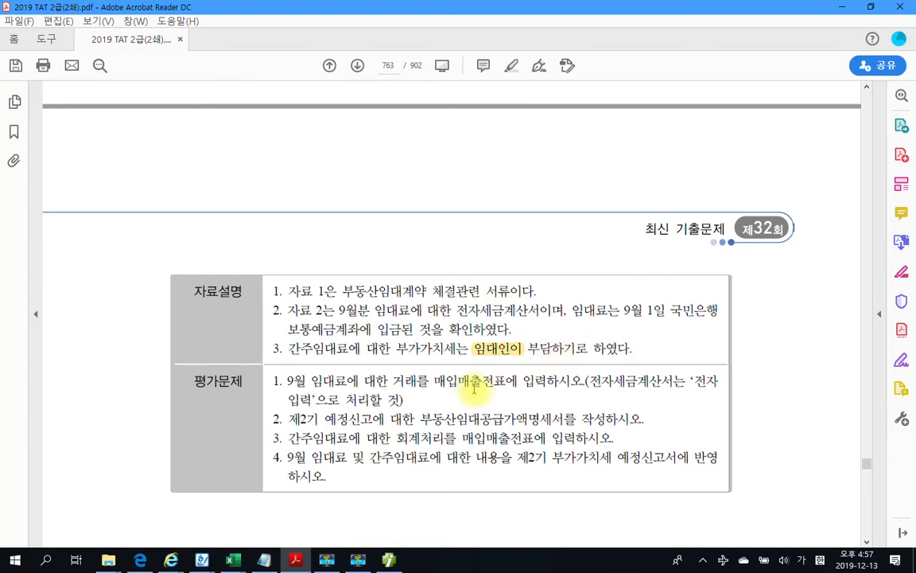
Scroll back up to the 자료 2 rent tax invoice on page 762
scroll(475, 387, "down", 3)
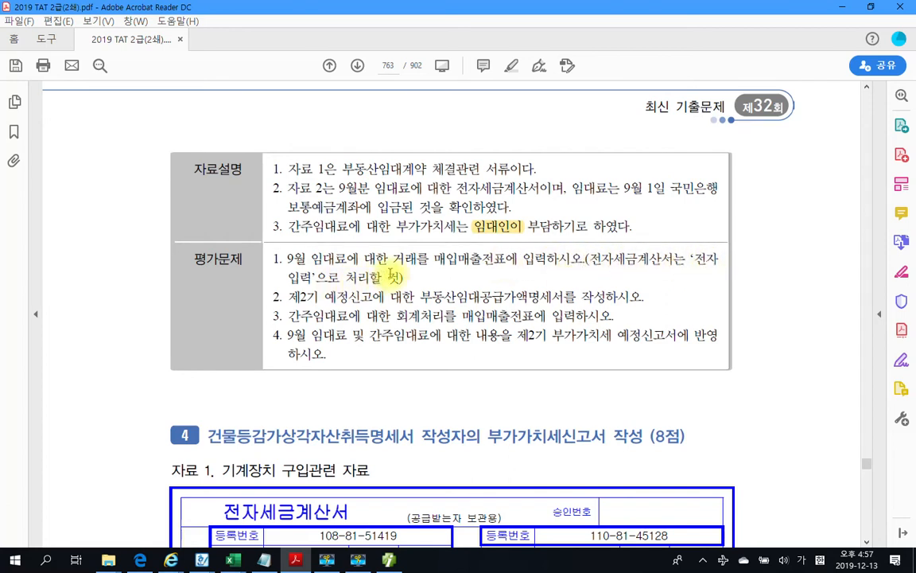
scroll(392, 283, "up", 3)
scroll(392, 282, "up", 5)
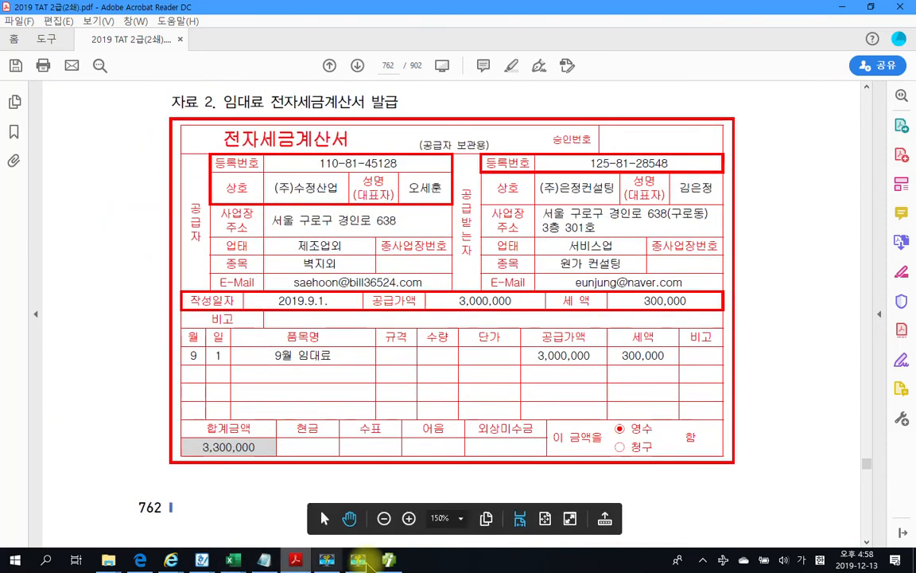
Start a September 01 과세 (11) sales voucher with item 9월 임대료
left_click(396, 561)
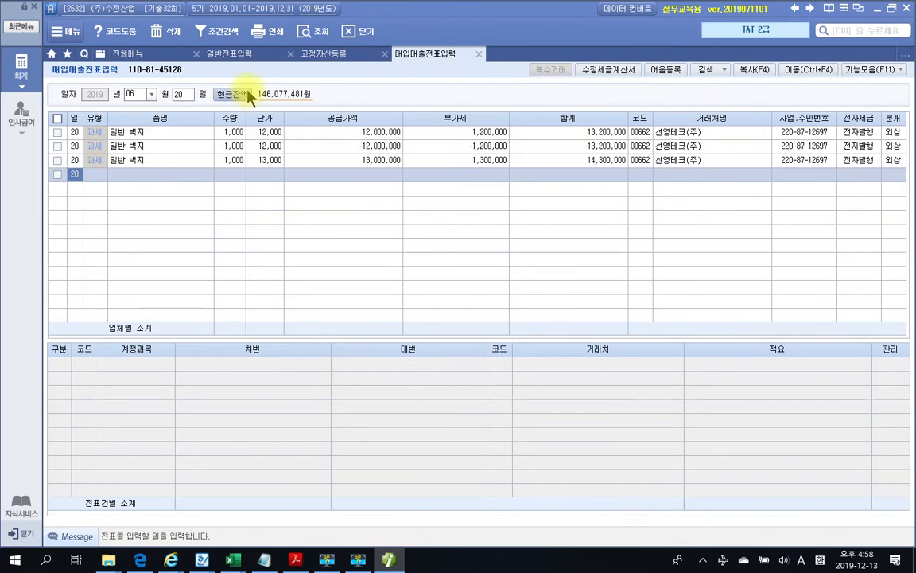
left_click(136, 94)
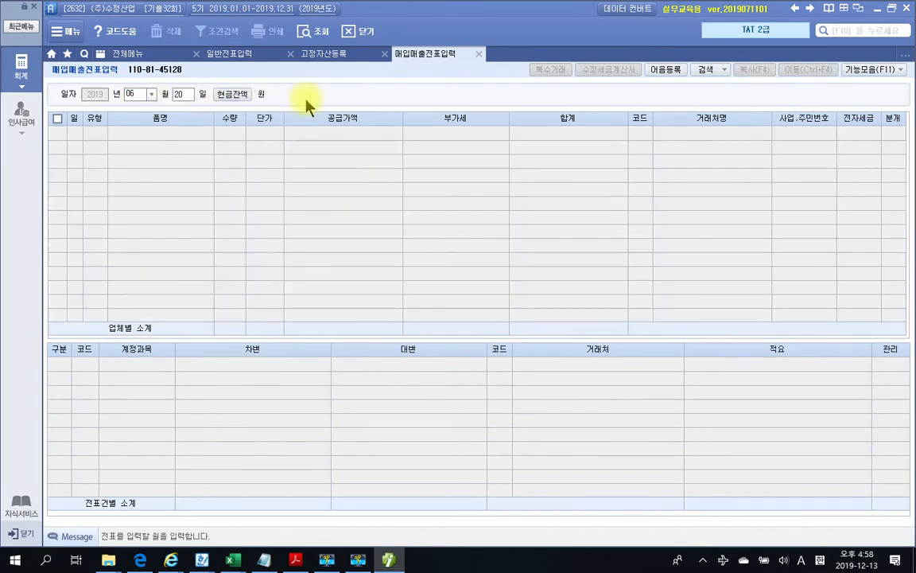
left_click(150, 96)
left_click(133, 182)
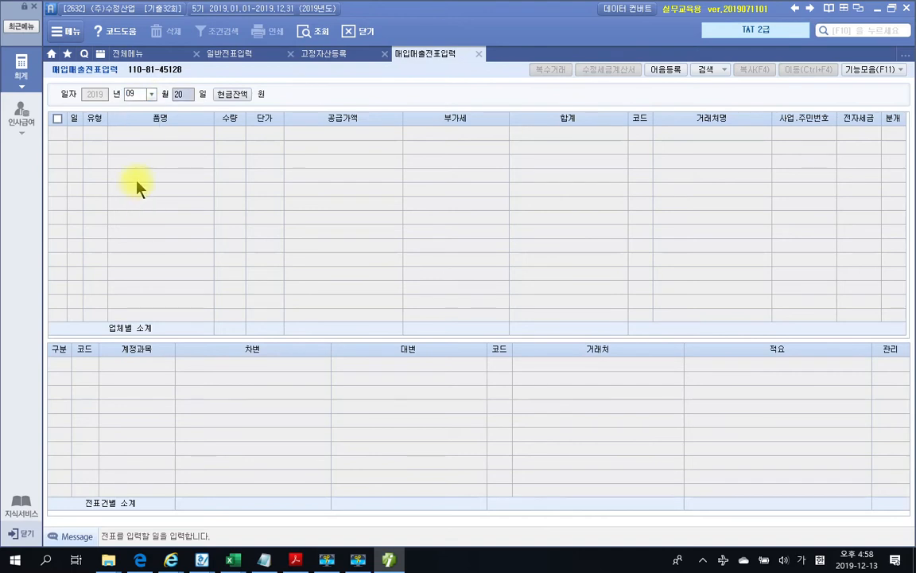
type("1")
key("Return")
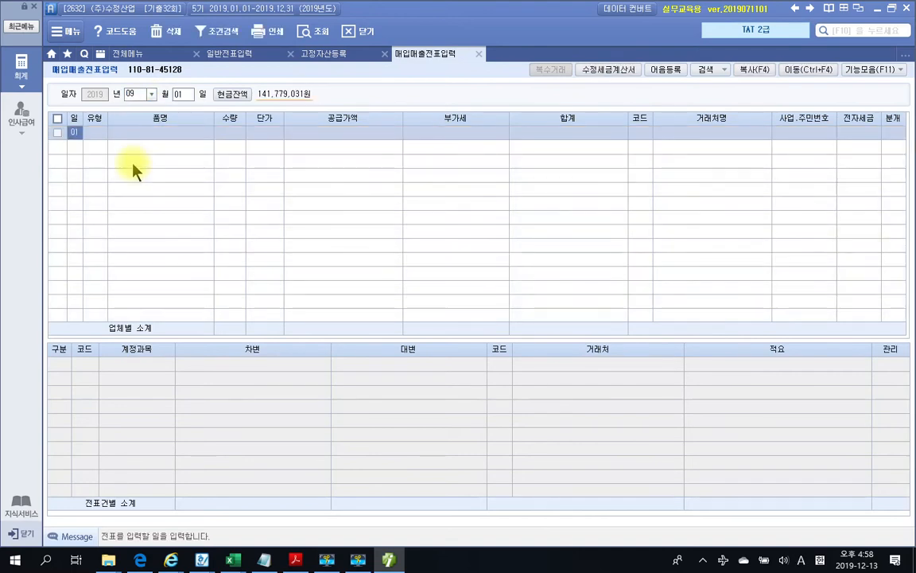
key("Return")
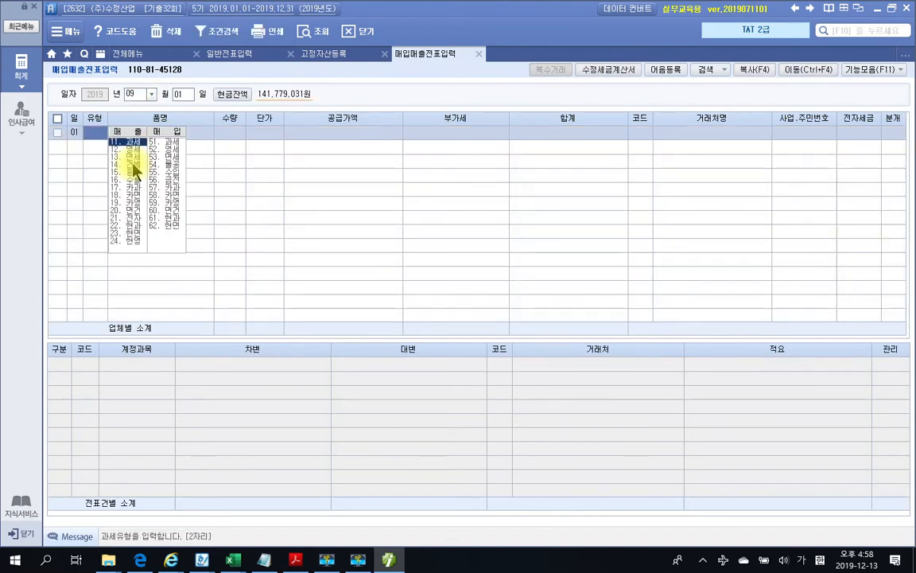
type("11")
key("Return")
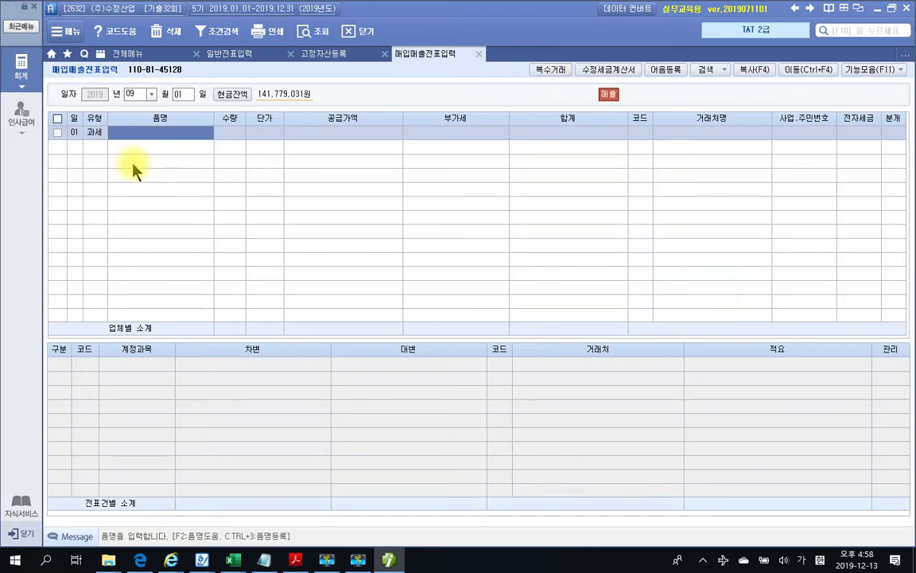
type("9월")
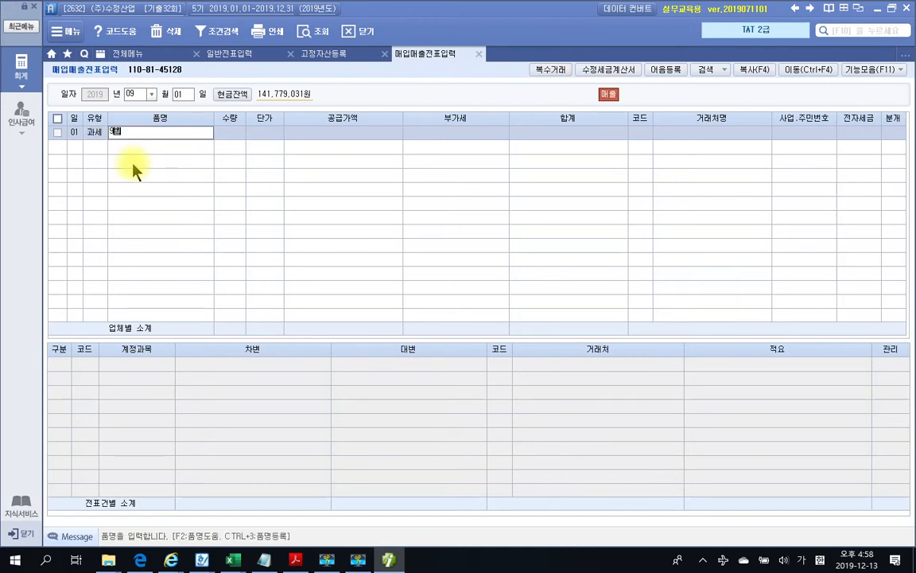
type(" 매대료")
key("Return")
key("Return")
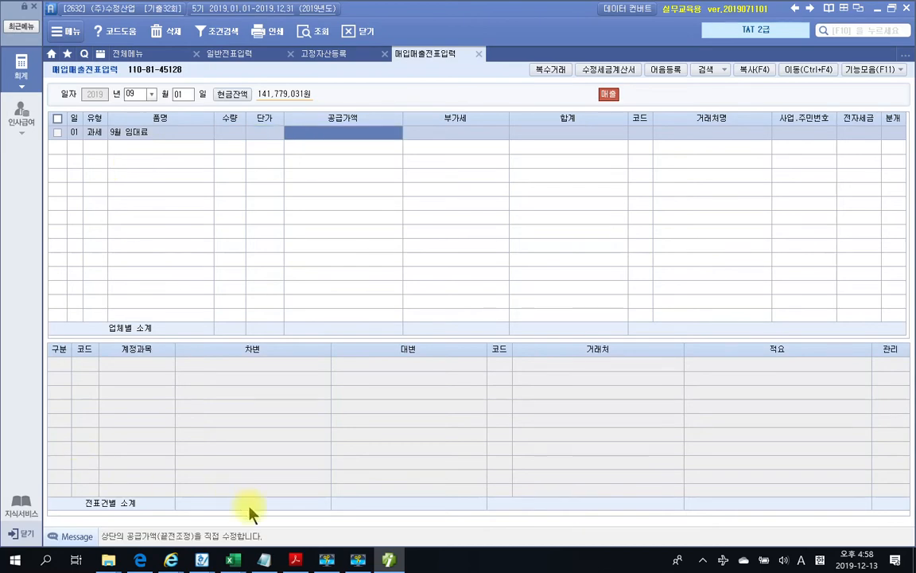
Enter the 3,000,000 supply amount and accept the computed 300,000 VAT
left_click(297, 560)
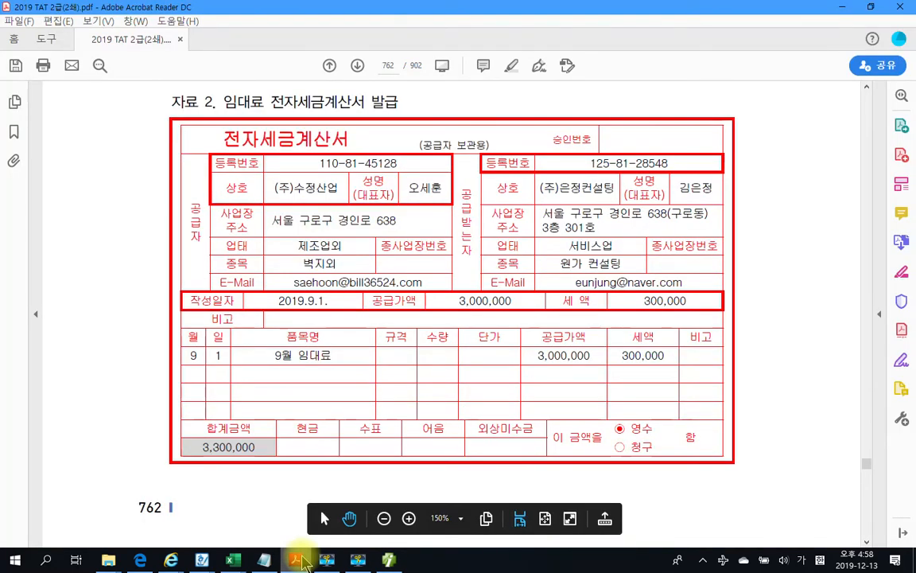
left_click(299, 560)
left_click(351, 136)
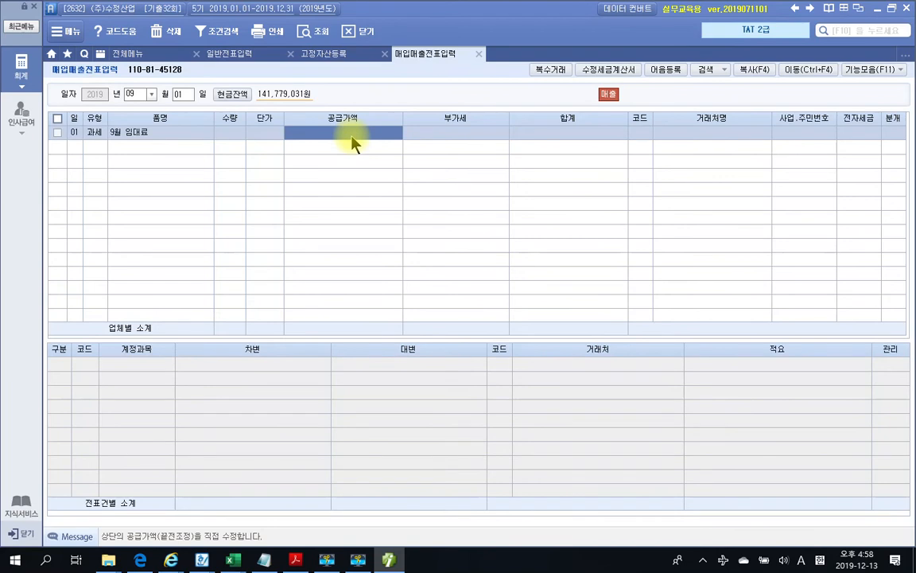
type("3000000")
key("Return")
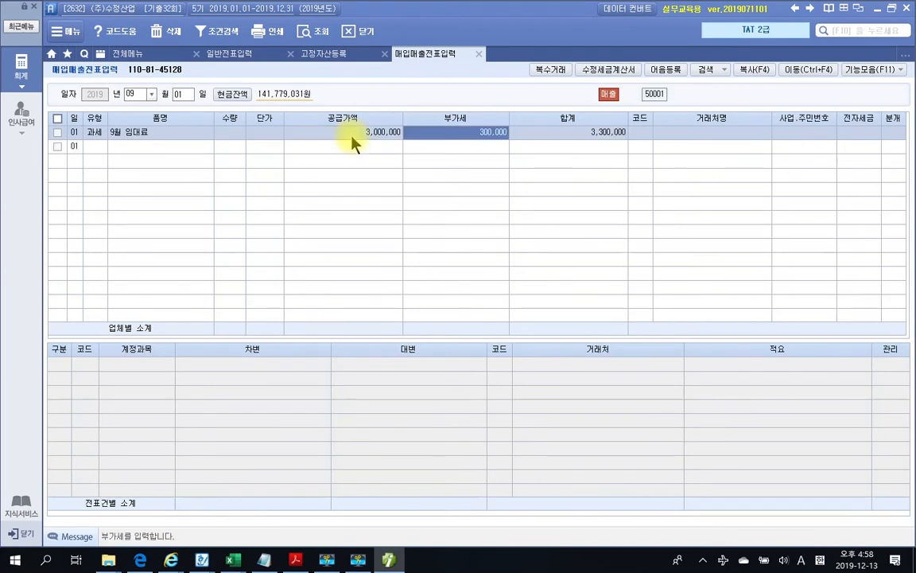
key("Return")
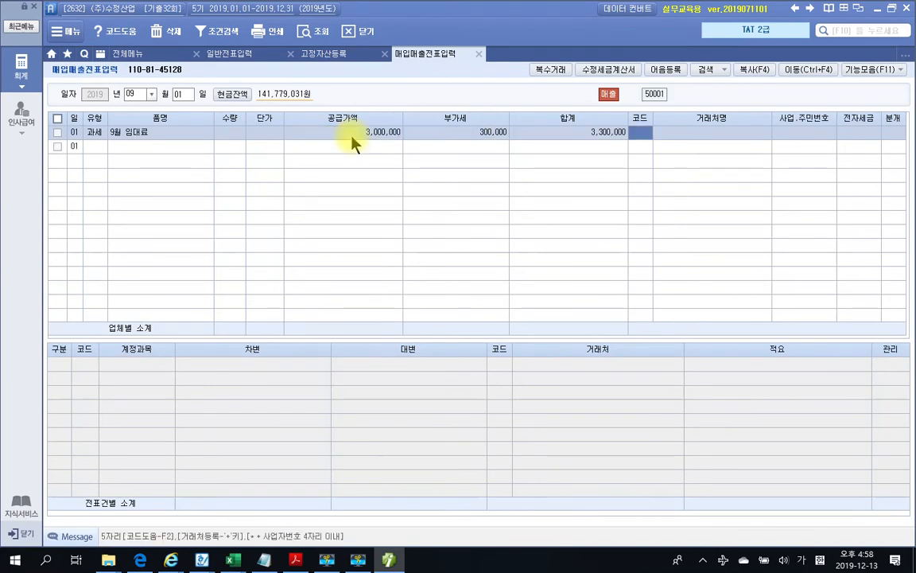
Set partner (주)은정컨설팅 with electronic invoice and choose mixed (3) journal entry
left_click(390, 562)
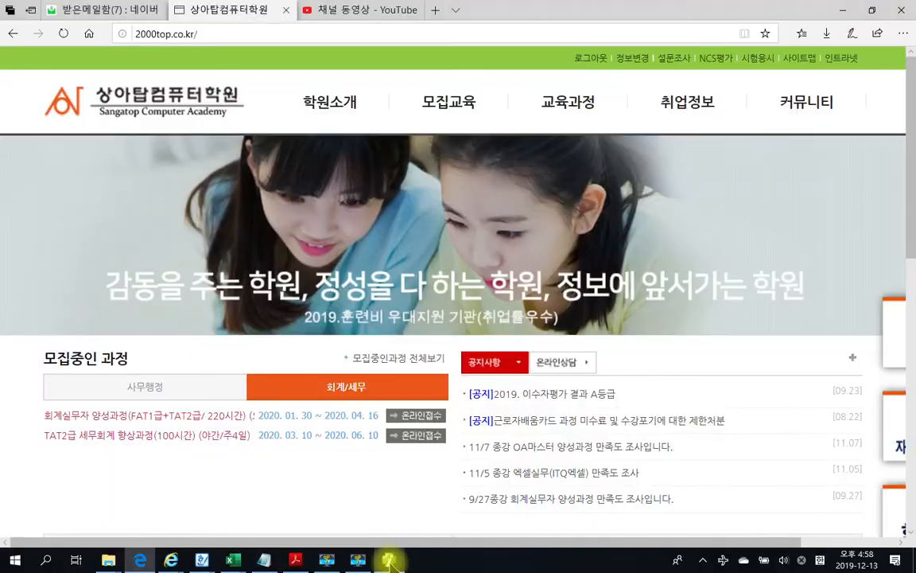
left_click(390, 562)
left_click(297, 559)
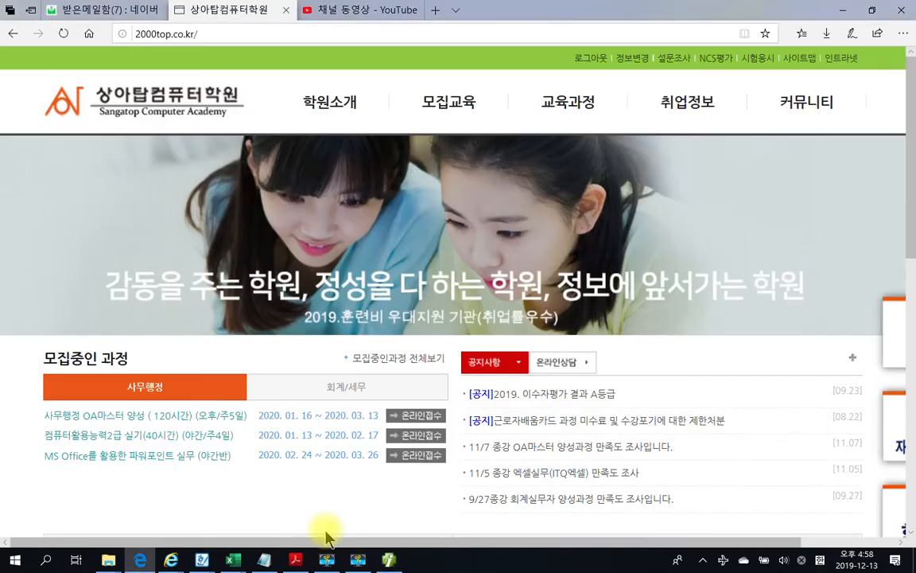
left_click(295, 557)
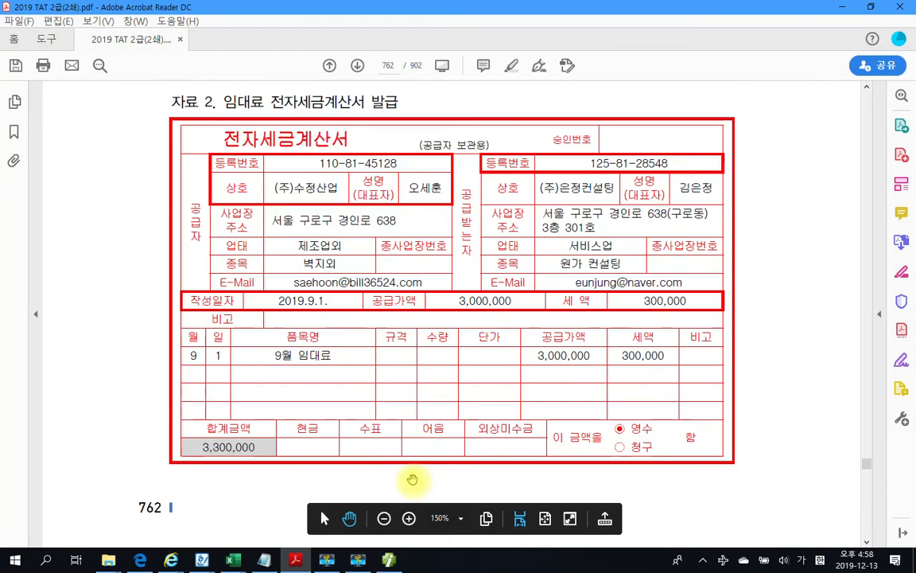
left_click(386, 561)
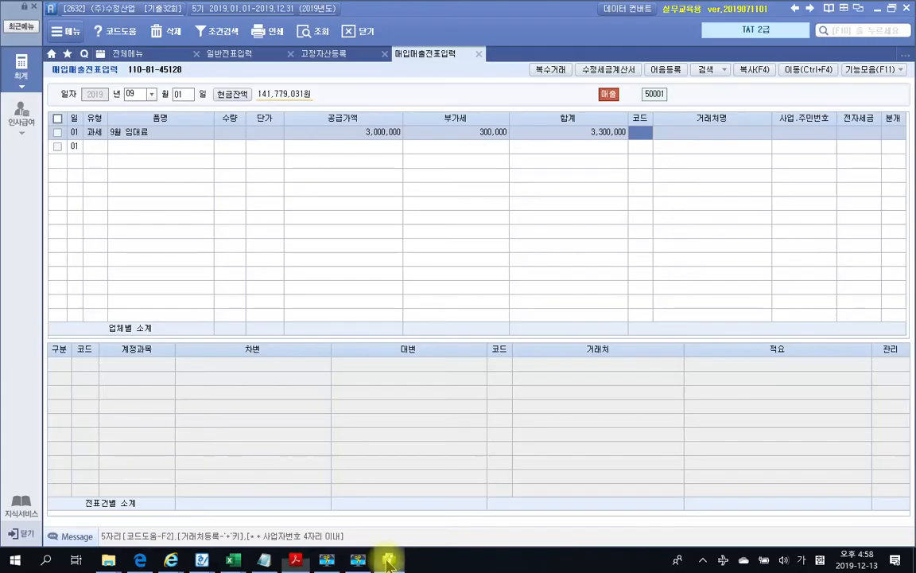
type("은정")
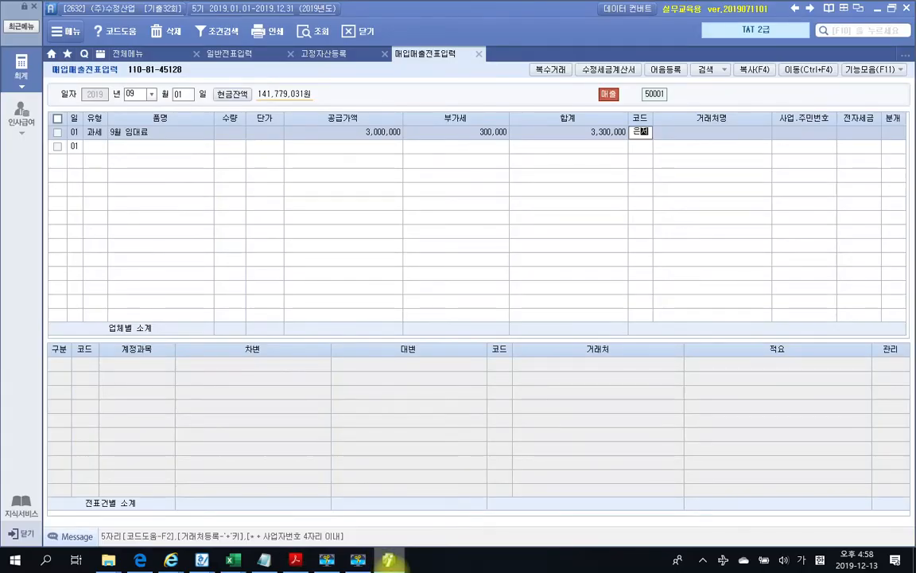
key("Return")
key("Return")
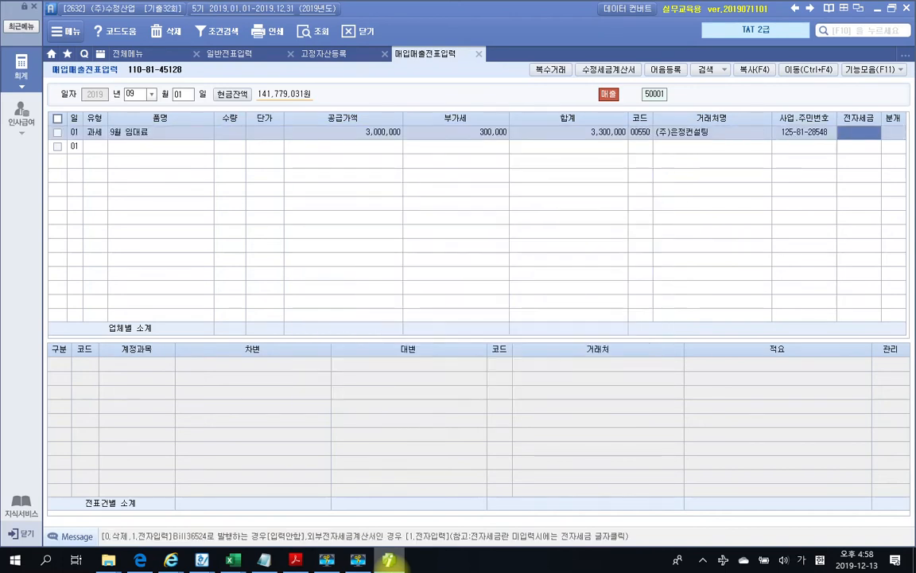
type("1")
key("Return")
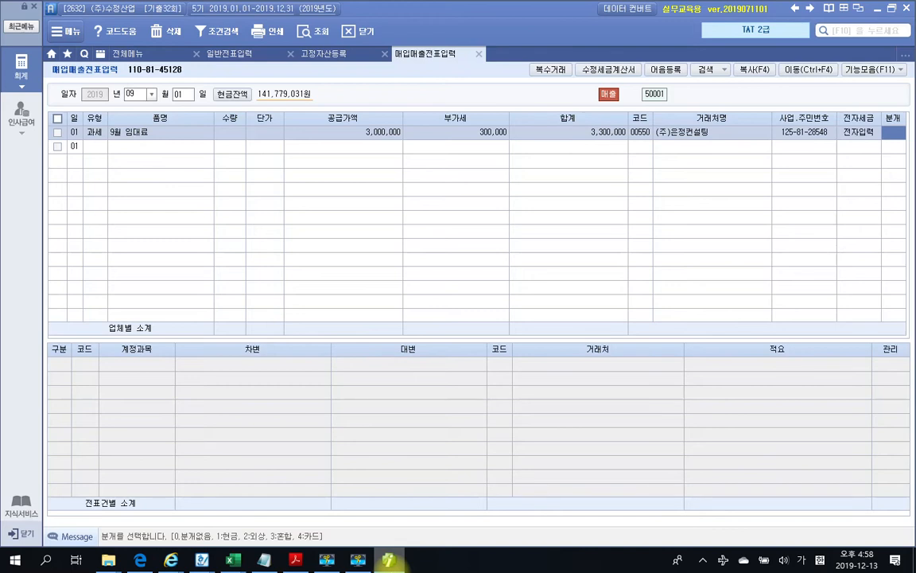
type("3")
key("Return")
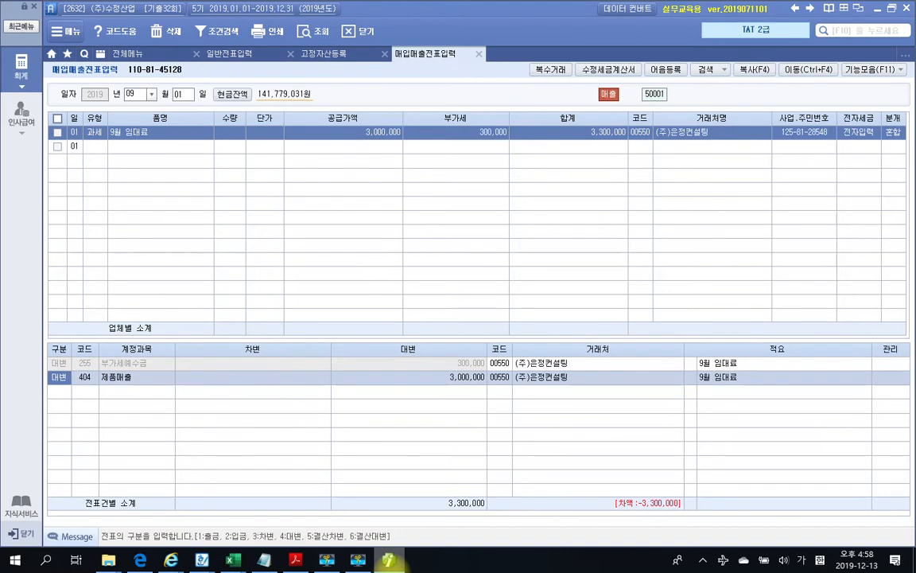
Replace the 제품매출 credit account with 411 임대료수입 by searching 임대
key("Return")
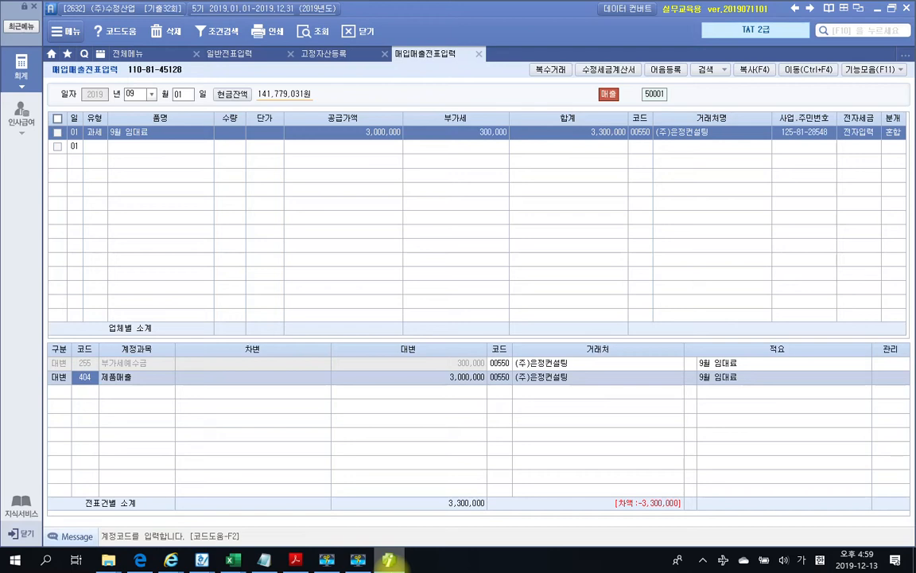
type("임대")
key("Return")
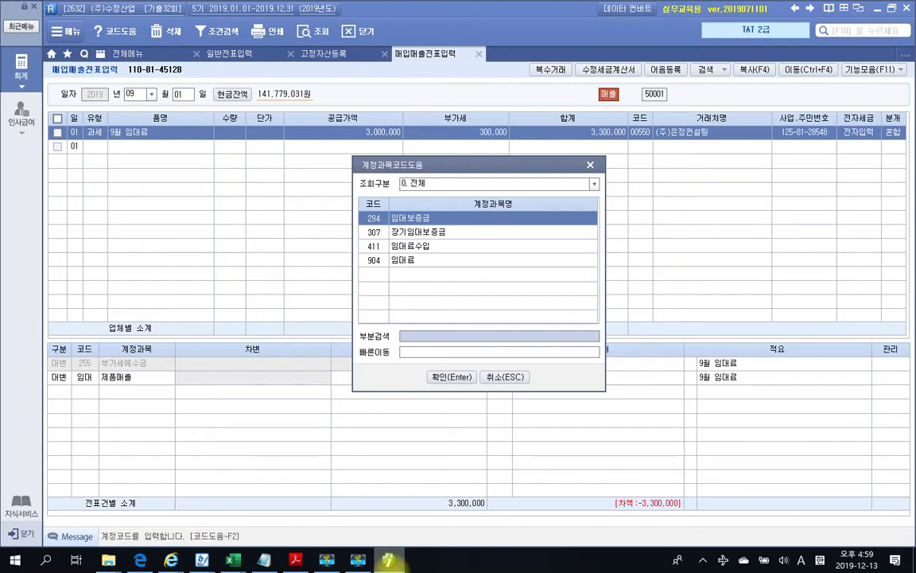
key("Down")
key("Down")
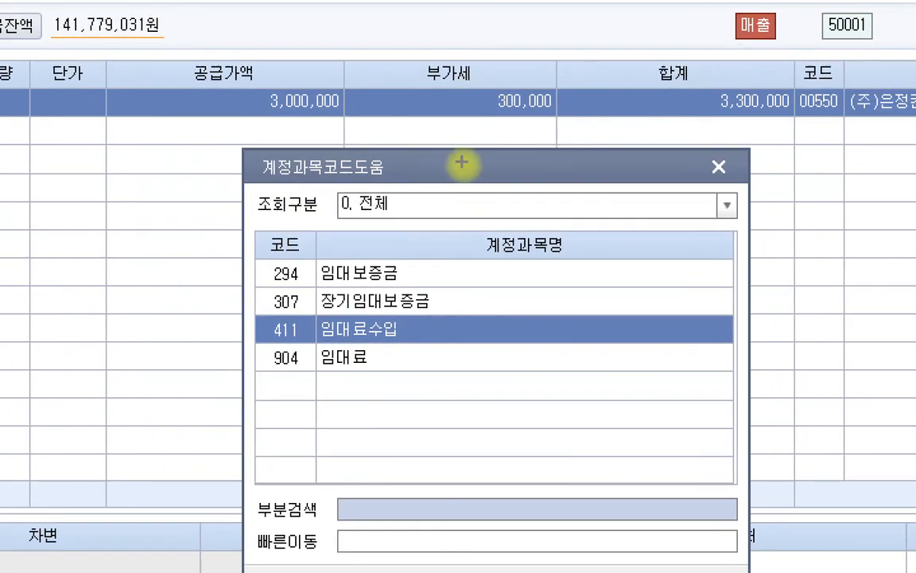
mouse_move(247, 314)
left_mouse_down()
mouse_move(258, 327)
mouse_move(406, 340)
mouse_move(382, 358)
mouse_move(404, 369)
left_mouse_up()
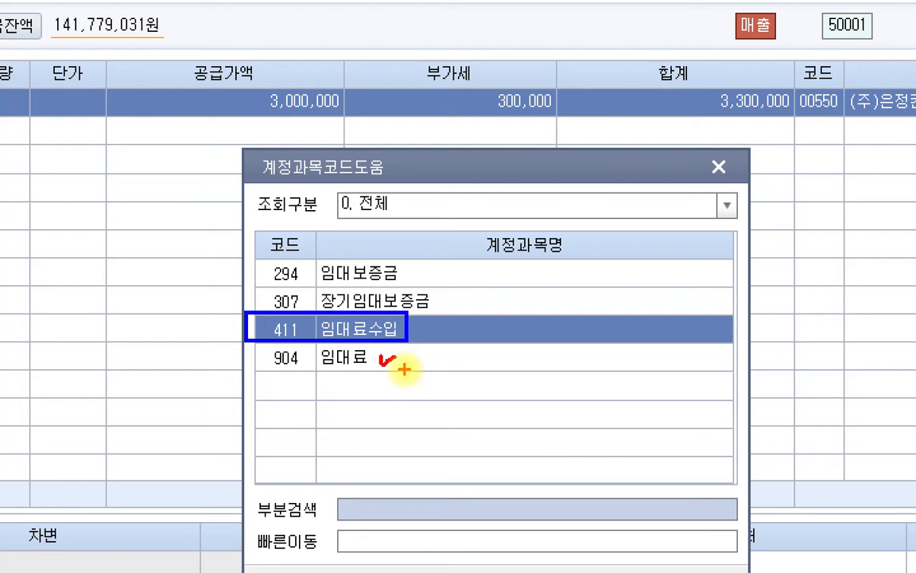
mouse_move(368, 348)
left_mouse_down()
mouse_move(343, 373)
mouse_move(372, 371)
left_mouse_up()
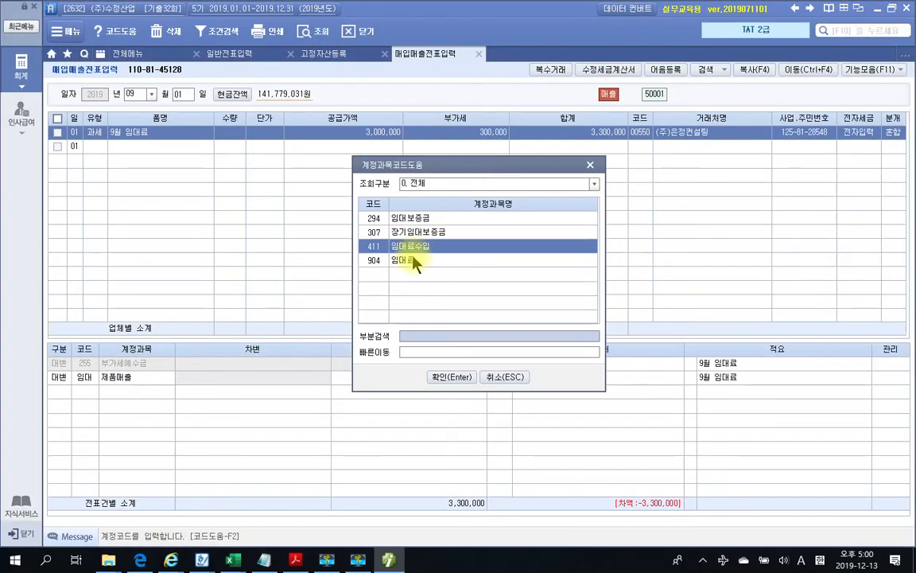
left_click(454, 379)
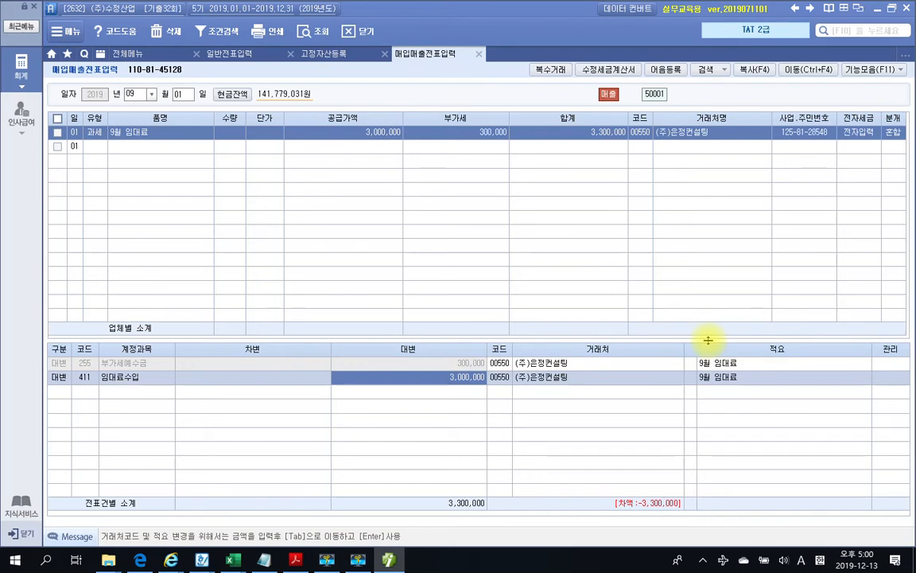
Add a 3,300,000 debit to 103 보통예금 with partner 국민은행, balancing the voucher
key("Return")
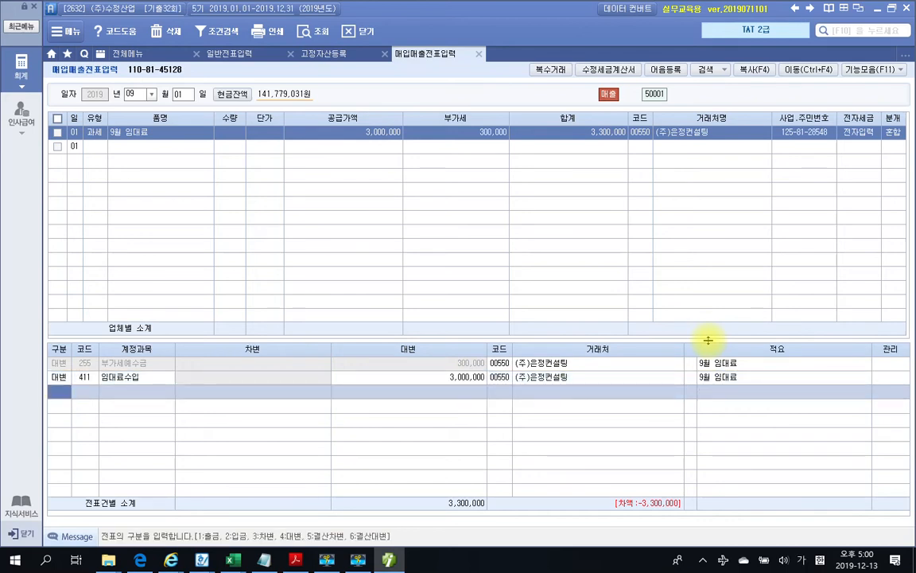
type("3103")
key("Return")
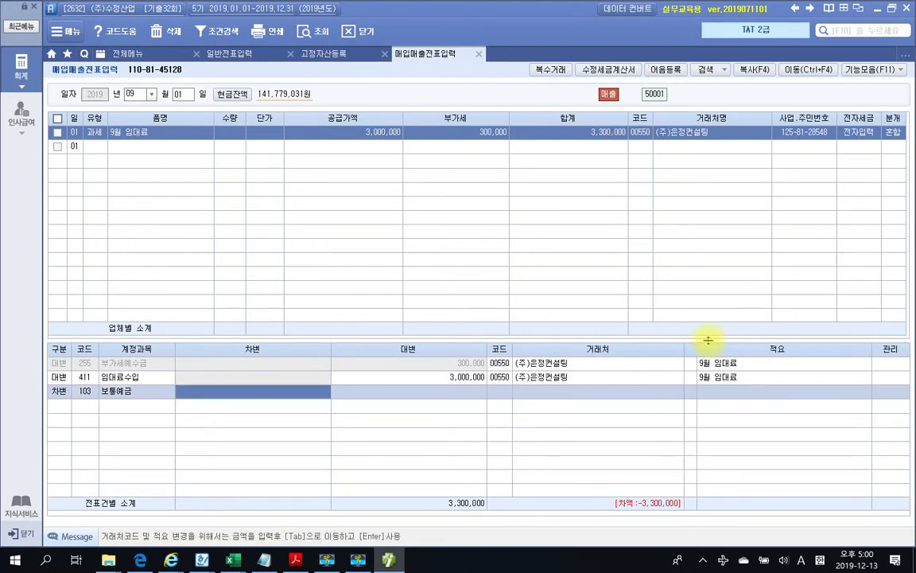
type("3,300,")
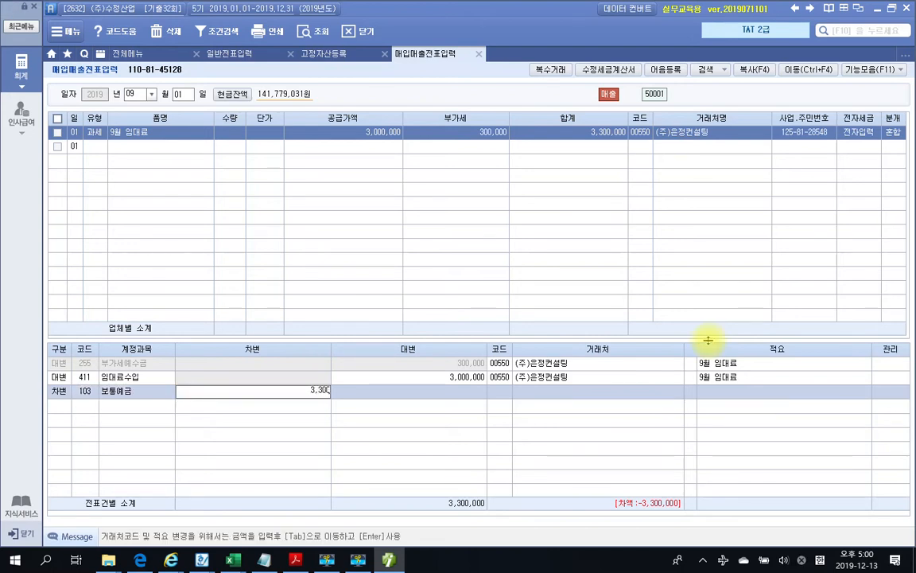
type("000")
key("Return")
type("국민")
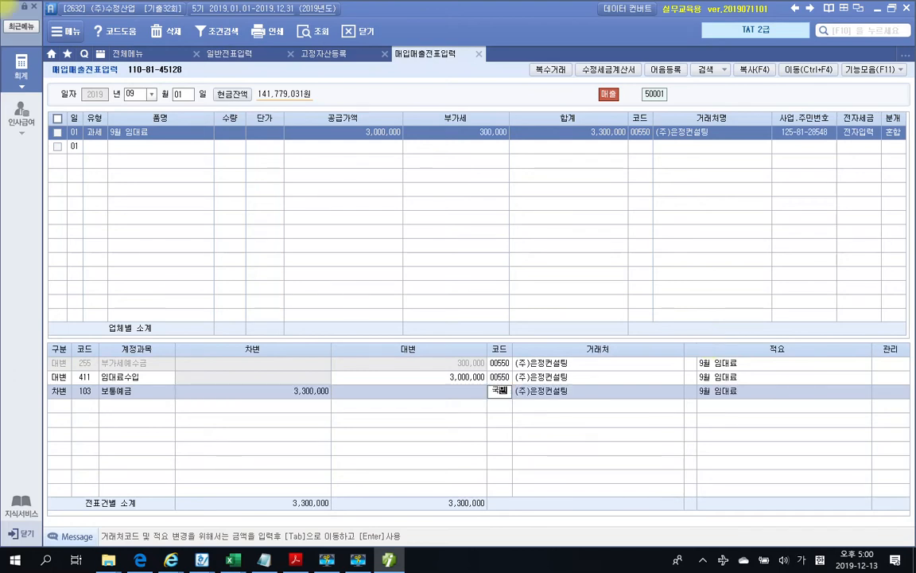
key("Return")
key("Down")
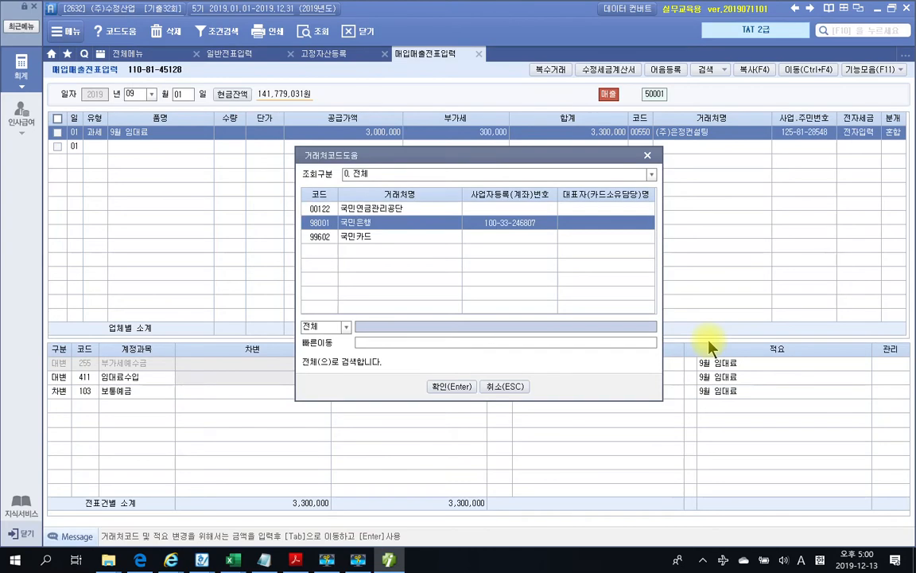
key("Return")
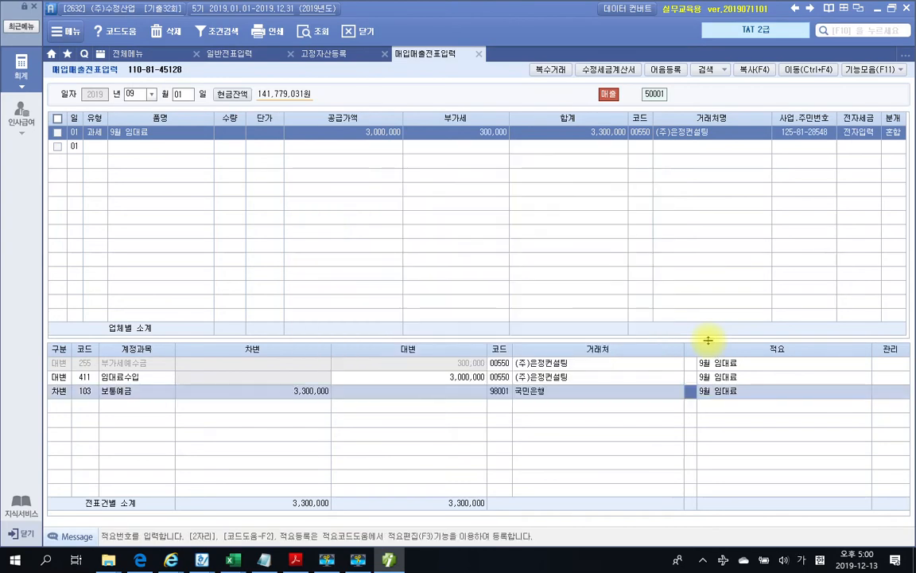
left_click(297, 555)
scroll(317, 433, "down", 10)
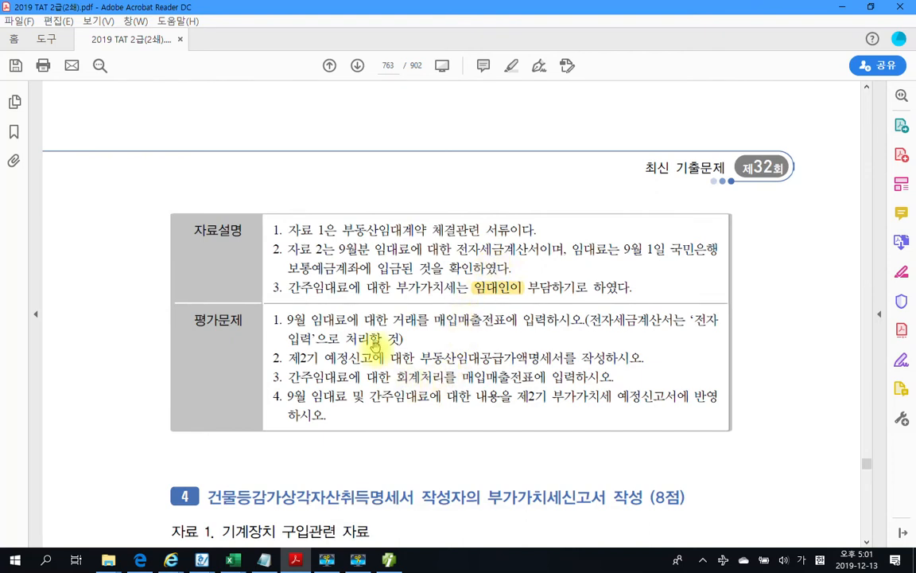
Review the 411 임대료수입 3,000,000 credit line in the voucher
left_click(388, 560)
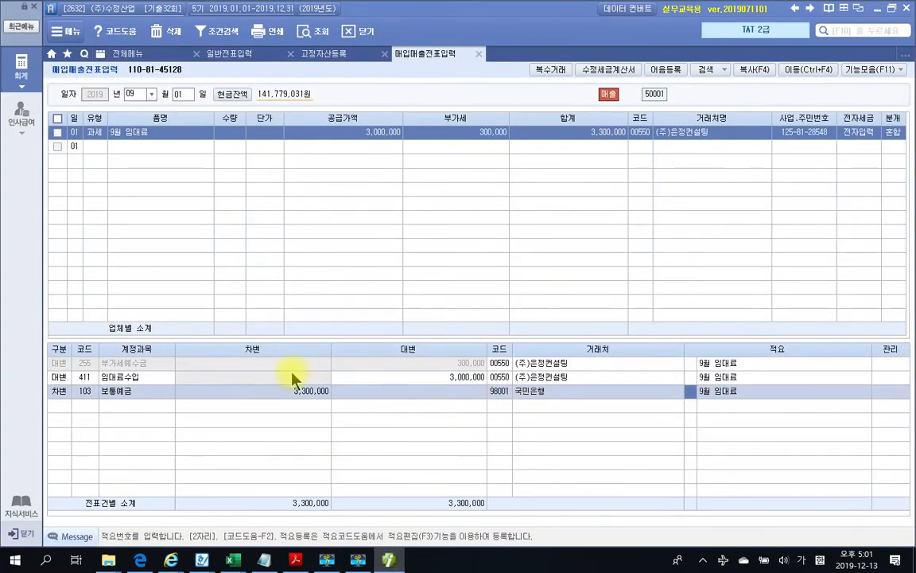
left_click_drag(44, 370, 174, 384)
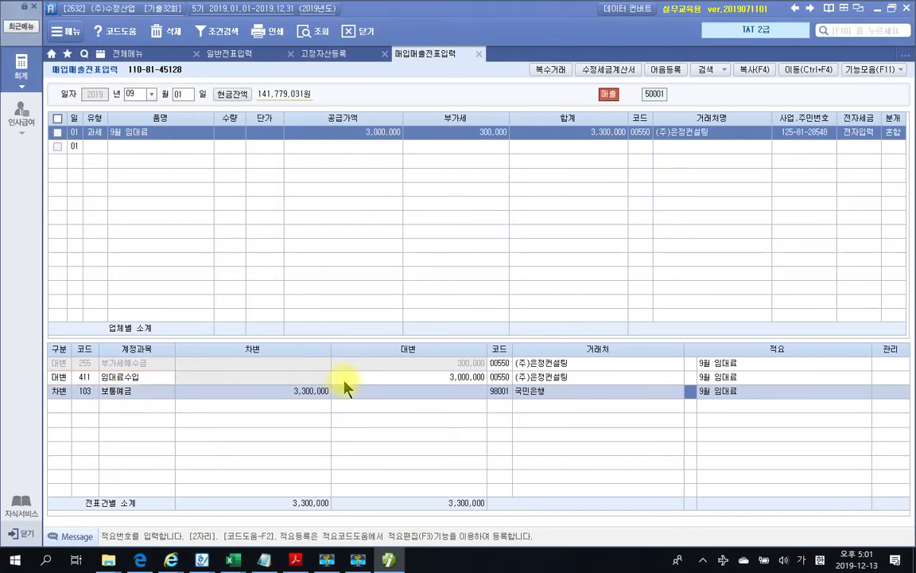
left_click(379, 379)
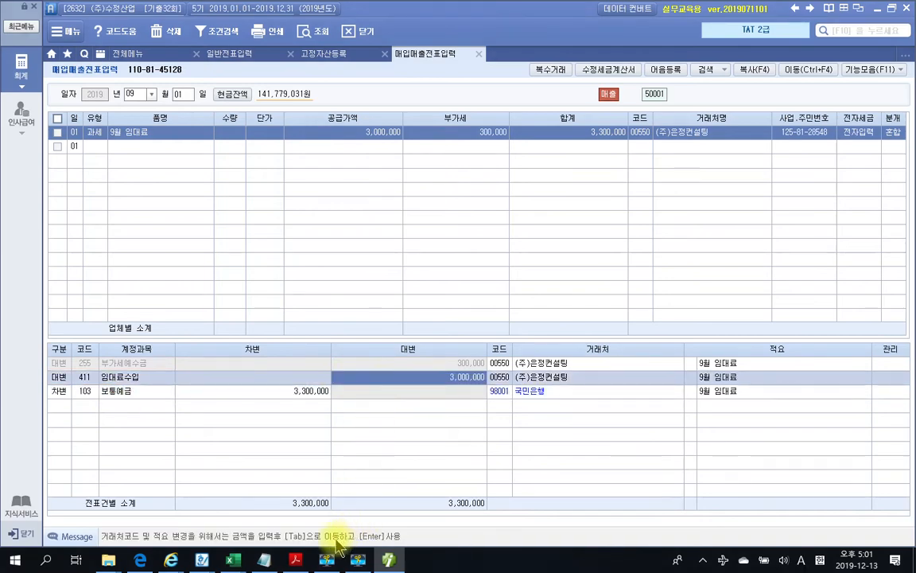
Highlight 부동산임대공급가액명세서 yellow in the exam PDF, then show Smart A's 전체메뉴
left_click(295, 560)
scroll(362, 401, "down", 1)
scroll(362, 401, "down", 1)
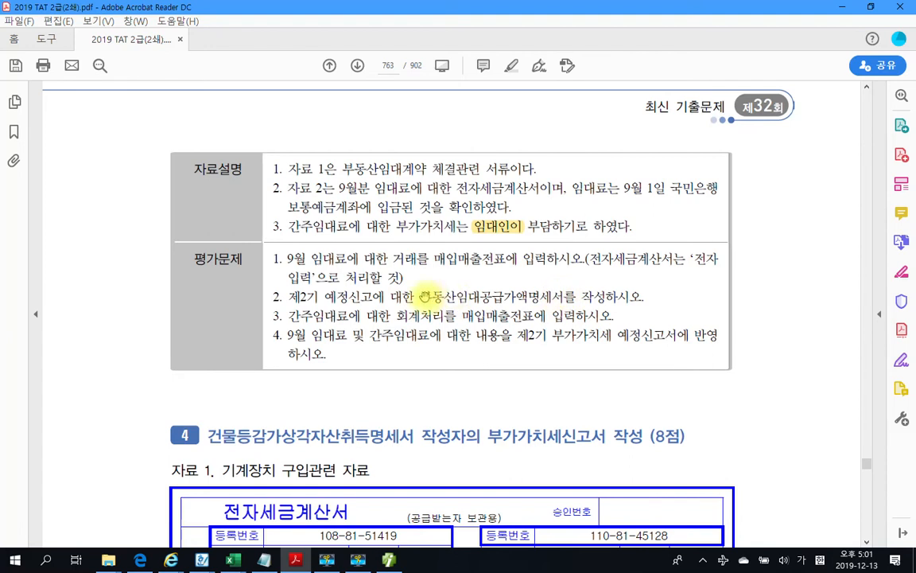
left_click_drag(422, 296, 566, 296)
right_click(567, 297)
left_click(591, 342)
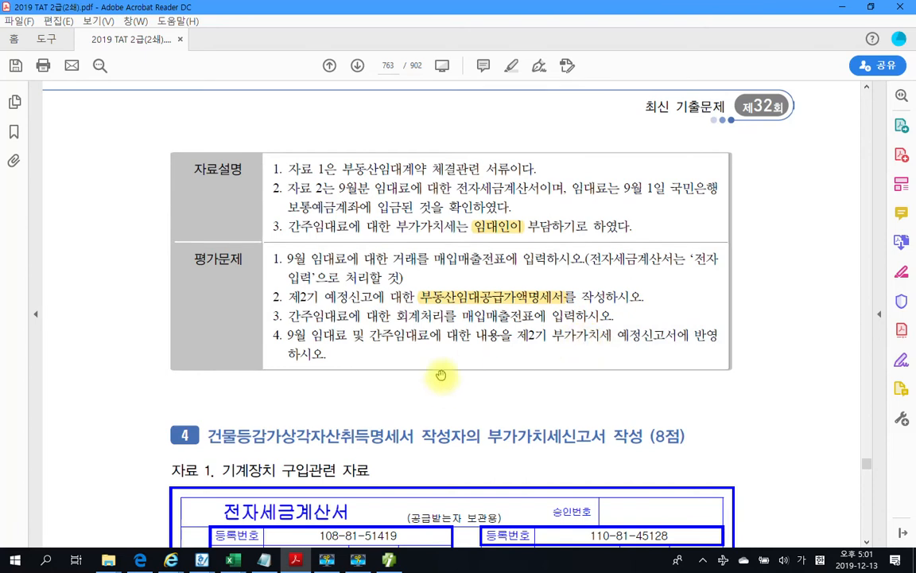
left_click(393, 561)
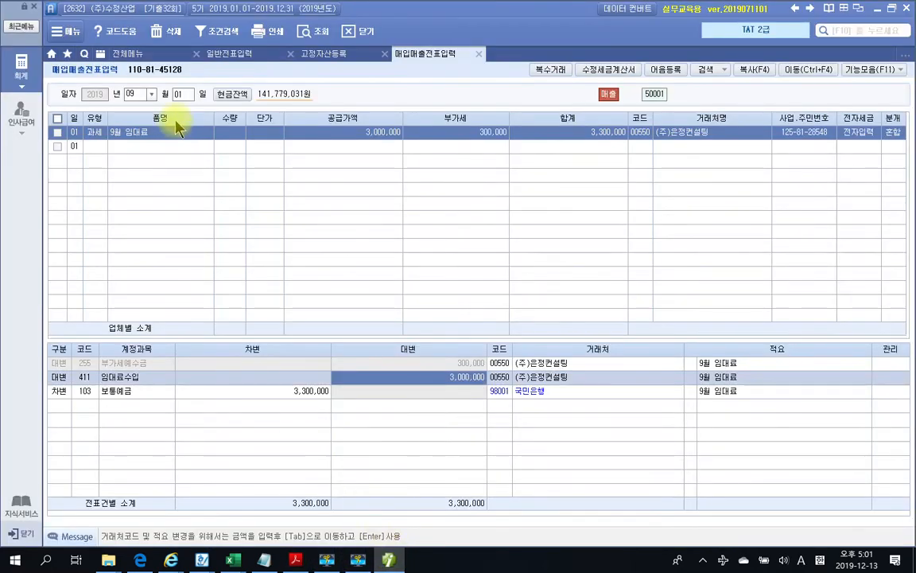
left_click(123, 54)
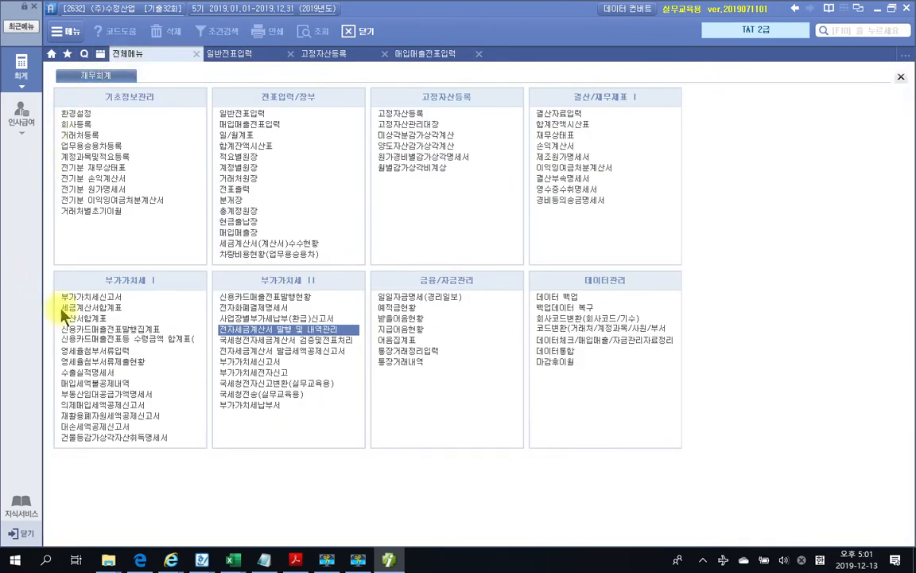
Open 부동산임대공급가액명세서 for the 2019 period months 07 to 09
left_click(125, 394)
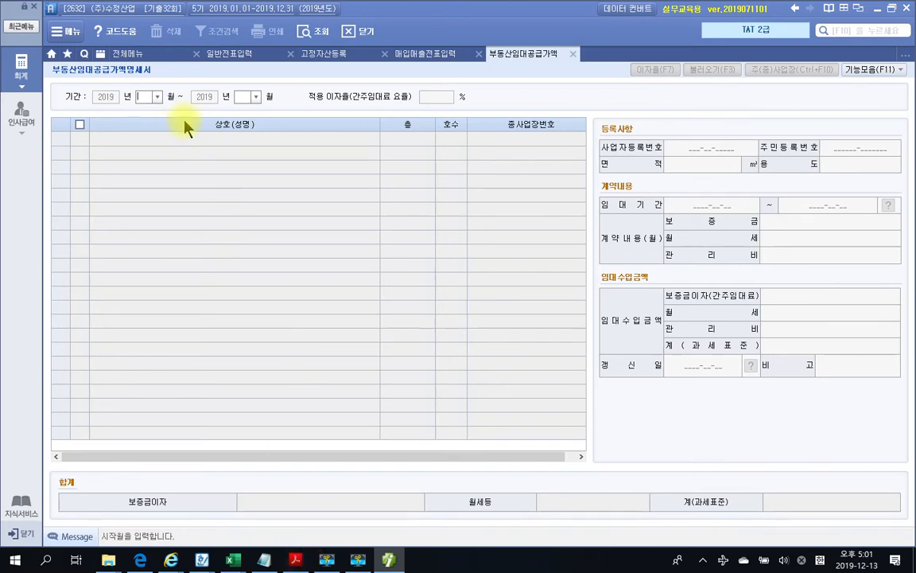
type("7")
left_click(147, 97)
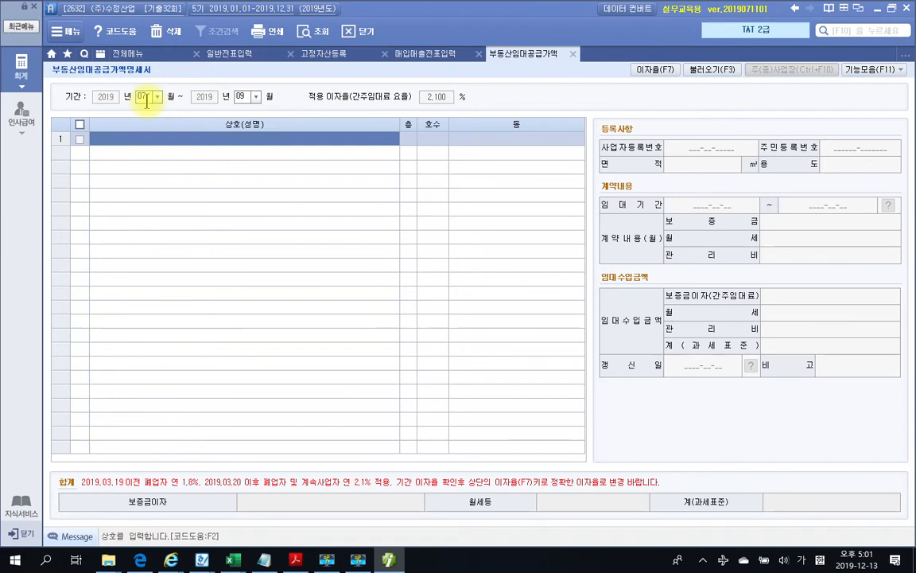
Copy the tenant name (주)은정컨설팅 from the invoice into row 1's 상호
left_click(387, 562)
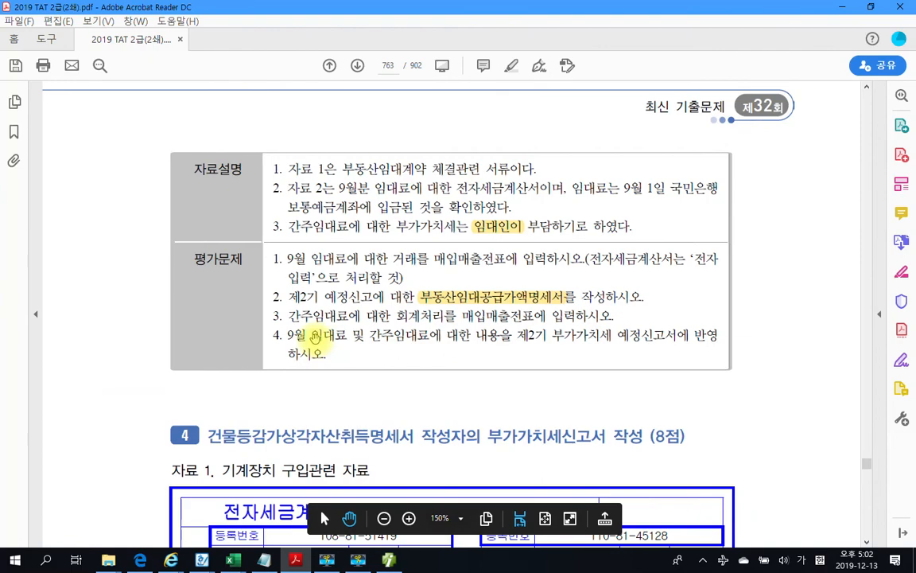
scroll(314, 338, "up", 3)
scroll(315, 338, "up", 10)
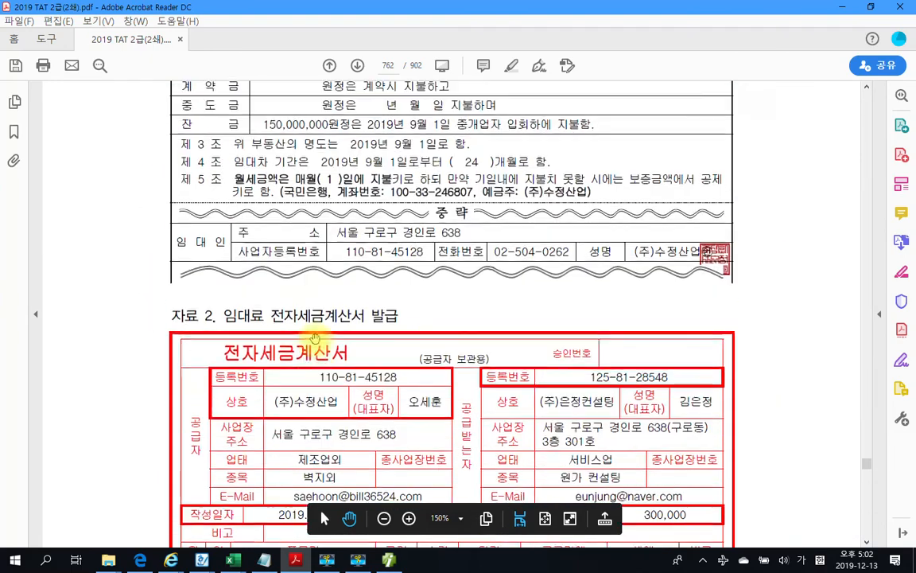
scroll(314, 338, "up", 3)
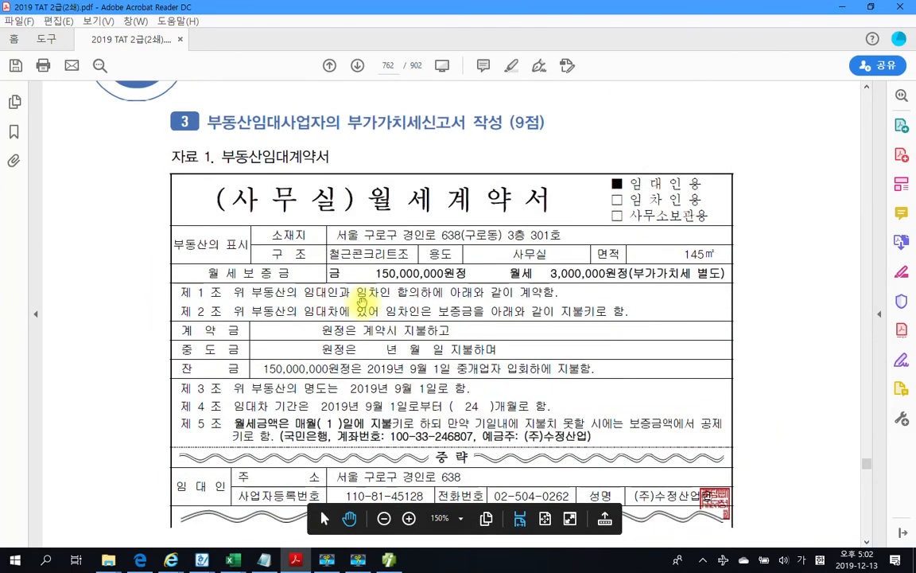
scroll(440, 411, "down", 3)
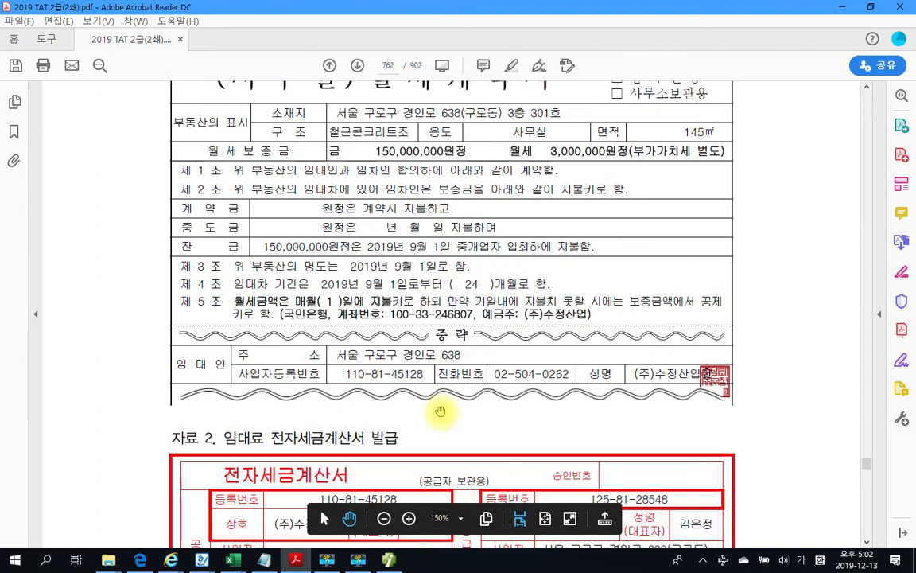
scroll(440, 411, "down", 5)
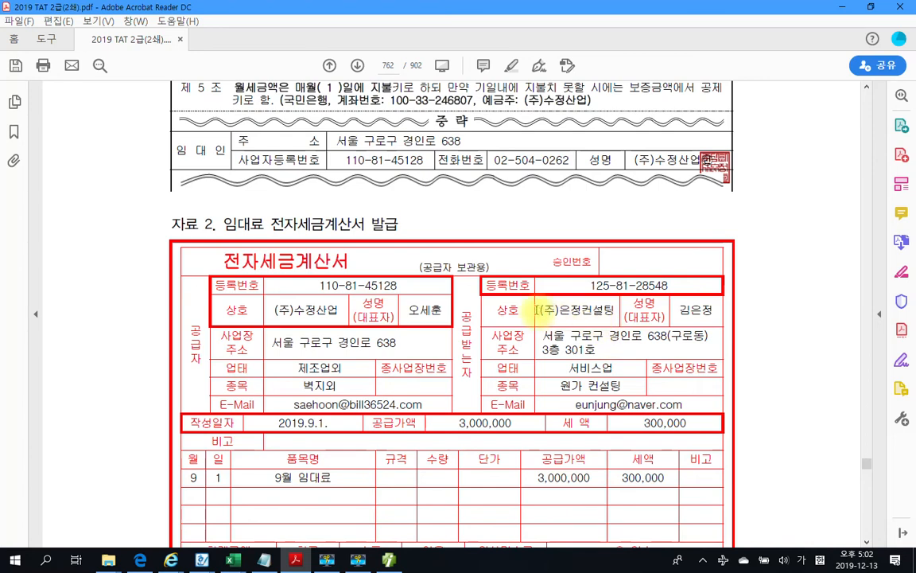
left_click_drag(539, 309, 615, 311)
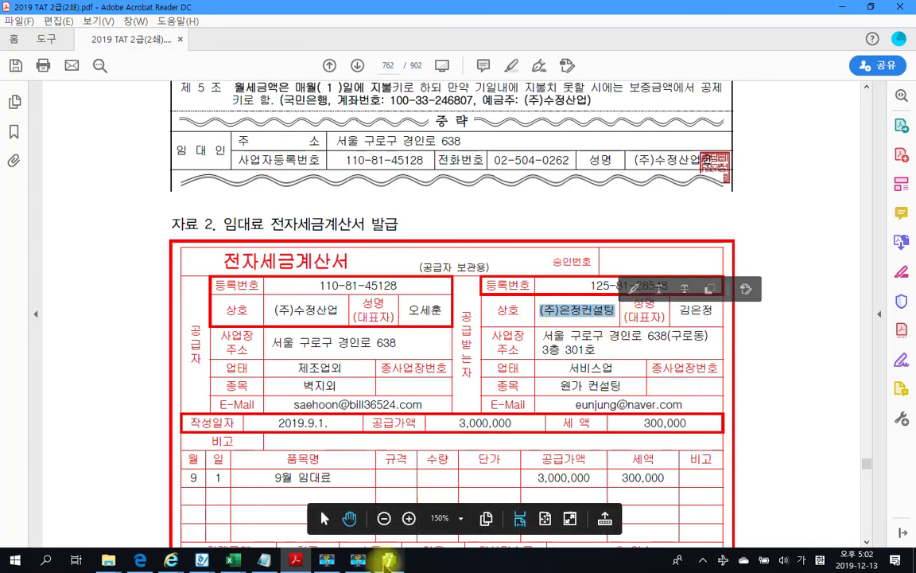
left_click(388, 561)
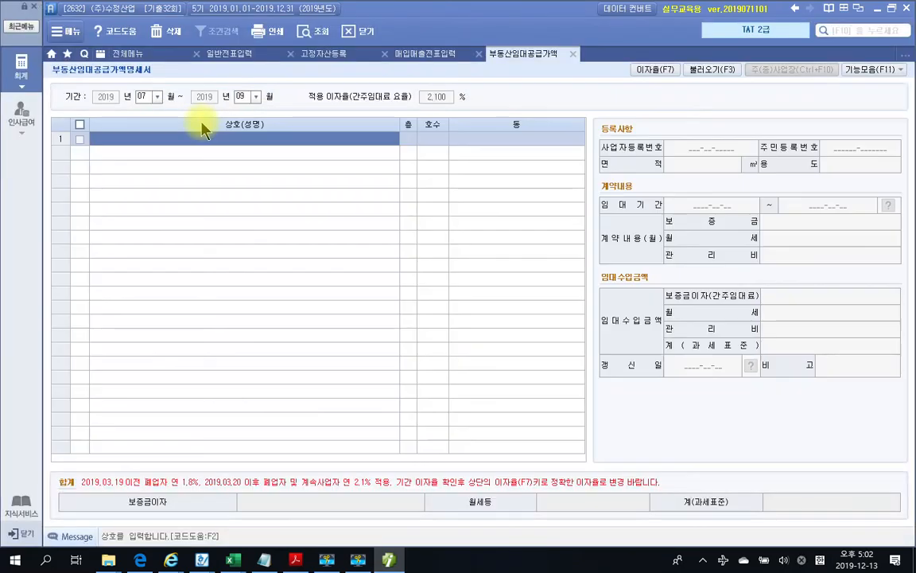
key("ctrl+v")
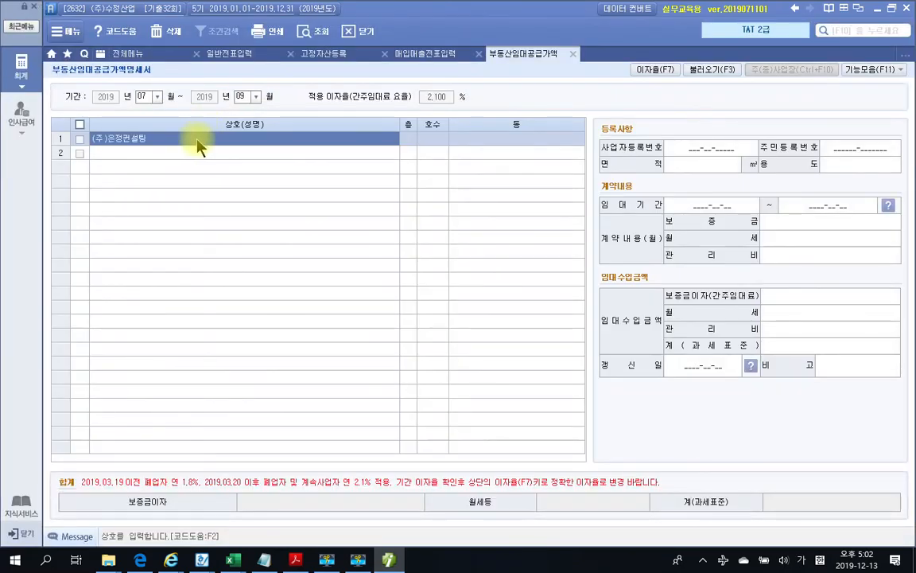
Enter floor 3 and unit 301, then copy 구로동 from the contract address
left_click(414, 141)
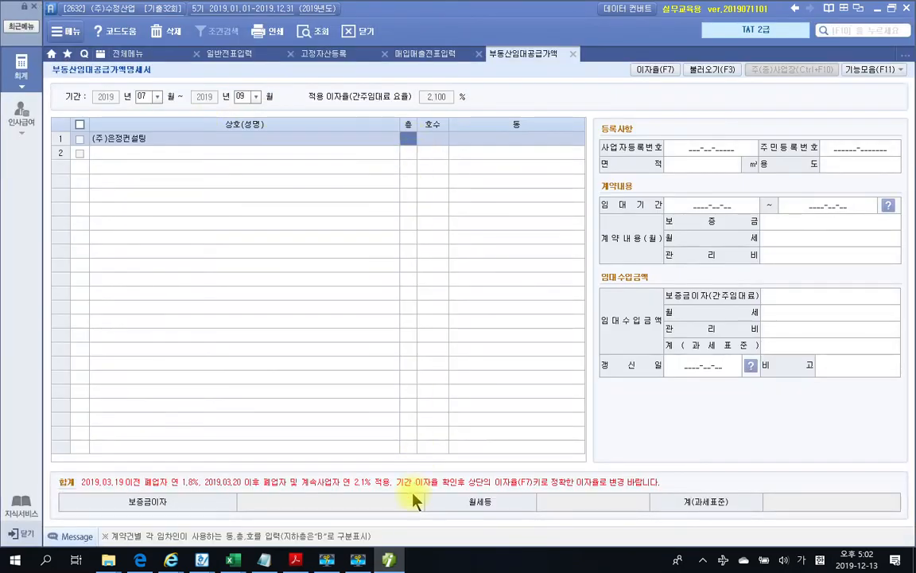
left_click(389, 560)
scroll(461, 343, "up", 5)
scroll(470, 341, "up", 1)
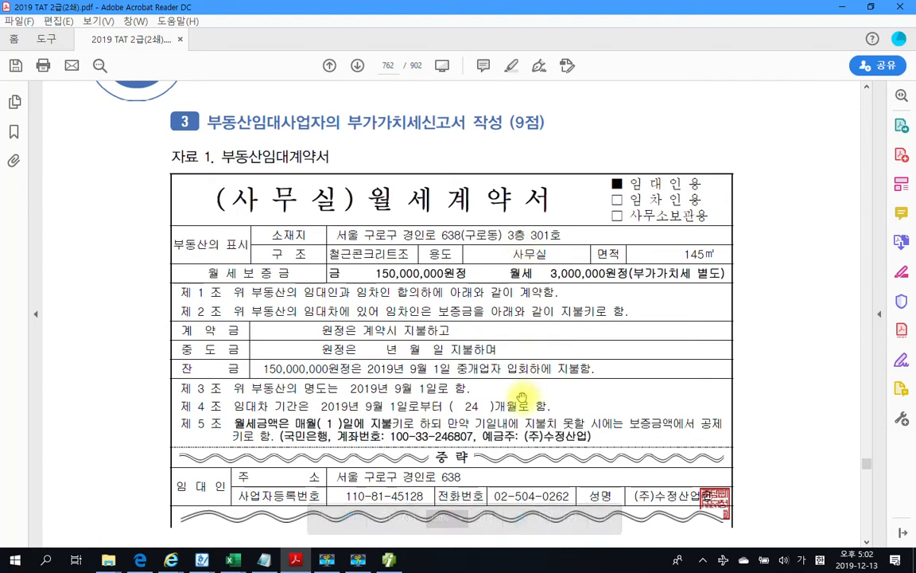
left_click(388, 560)
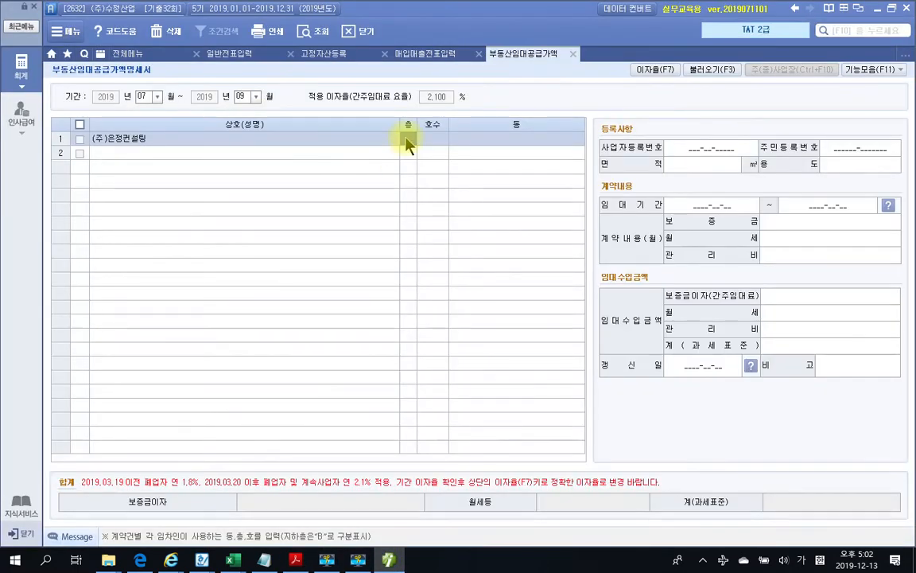
type("3")
key("Return")
type("301")
key("Return")
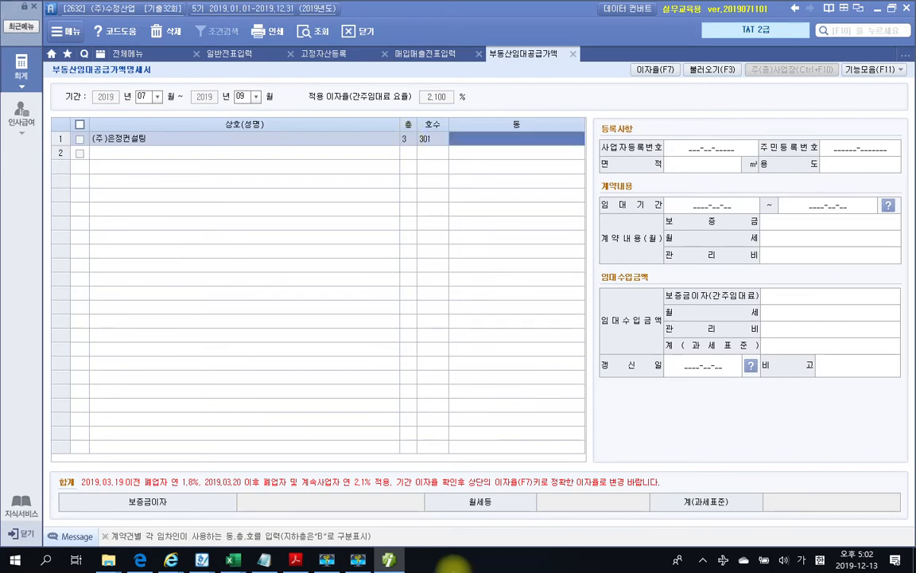
left_click(390, 561)
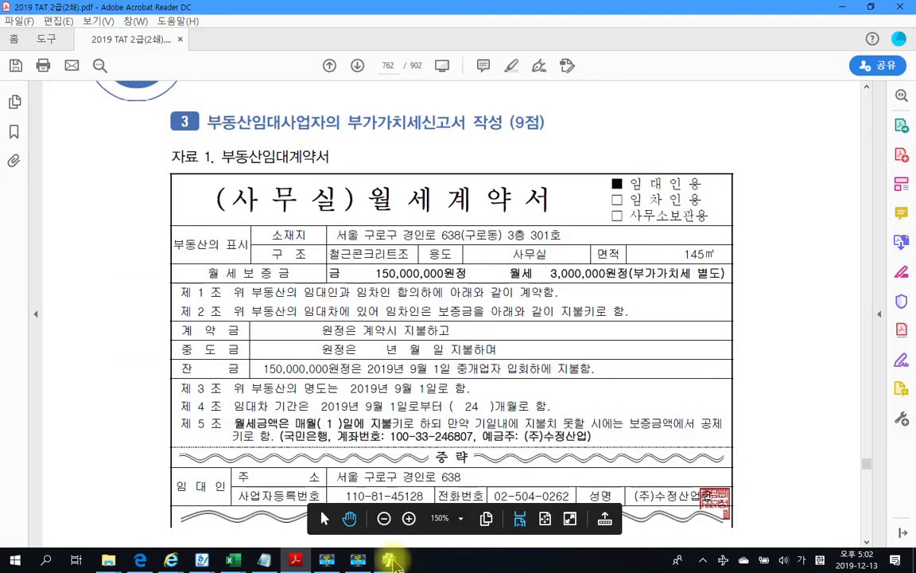
double_click(468, 235)
key("ctrl+c")
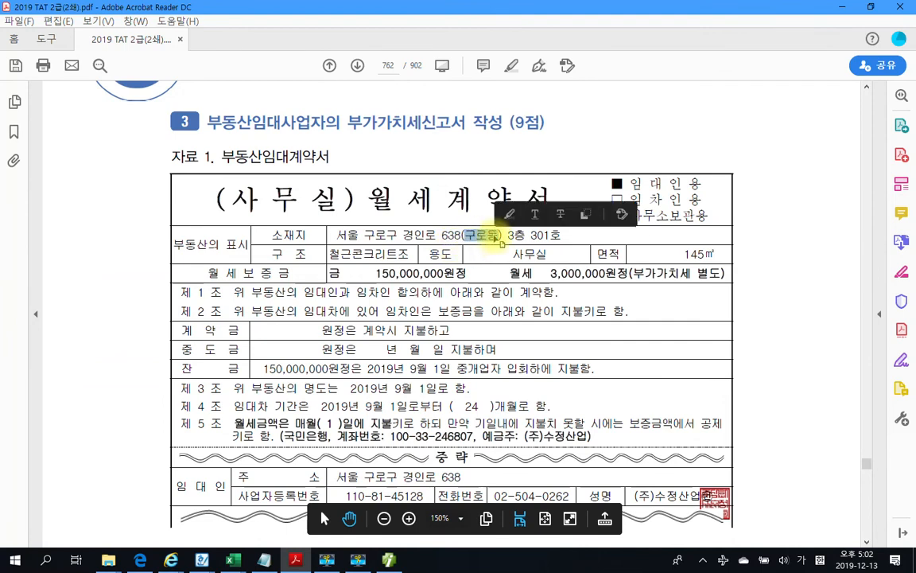
key("alt+Tab")
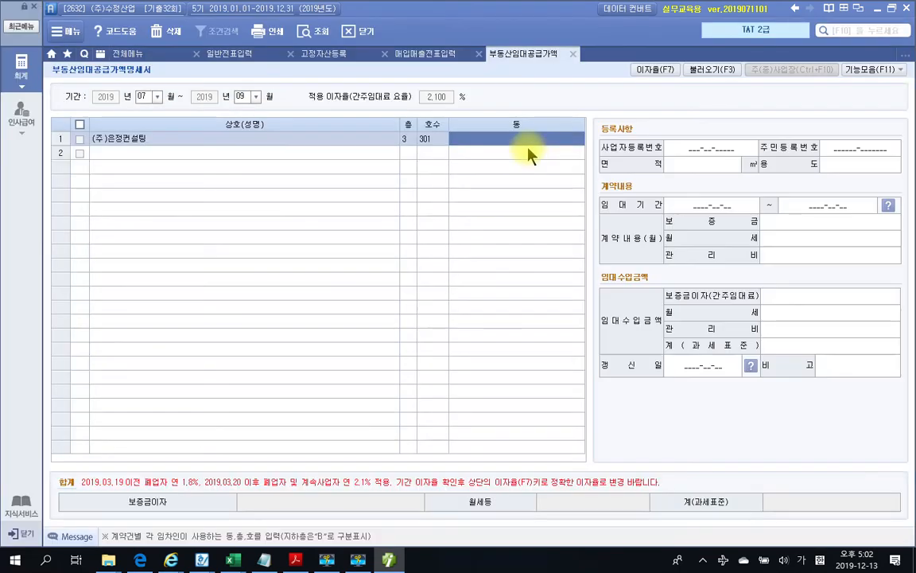
Fill 동 with 구로동 and enter the tenant's business registration number, correcting its digits
key("ctrl+v")
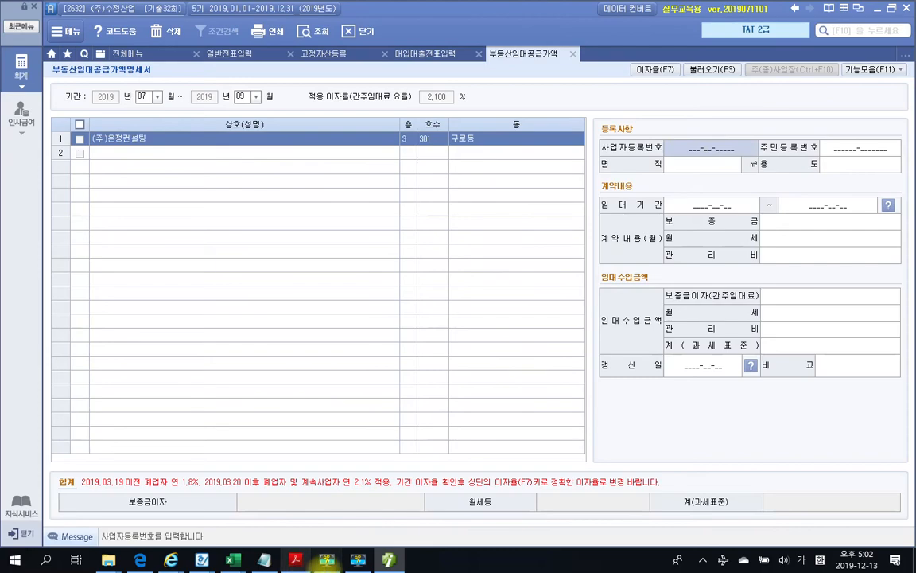
left_click(390, 561)
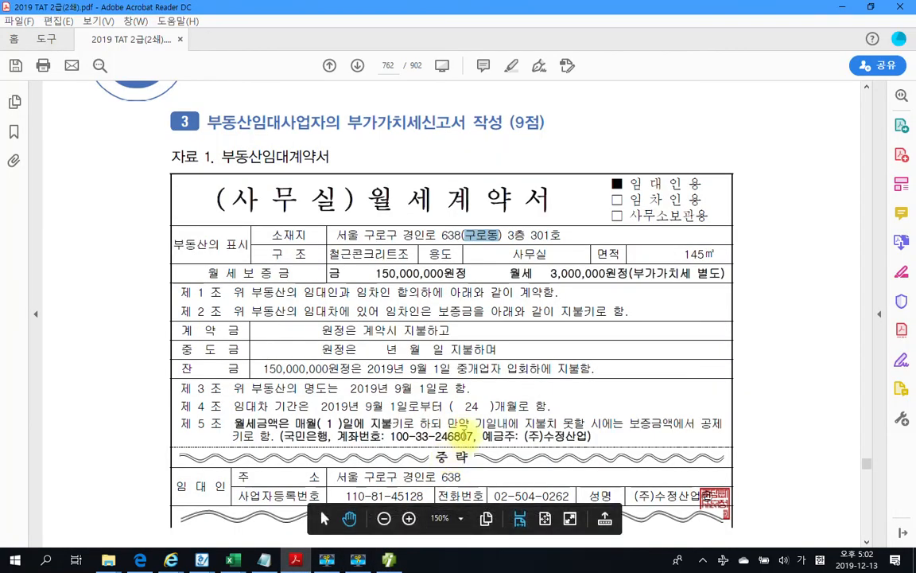
scroll(466, 425, "down", 4)
scroll(465, 428, "up", 3)
scroll(530, 429, "down", 7)
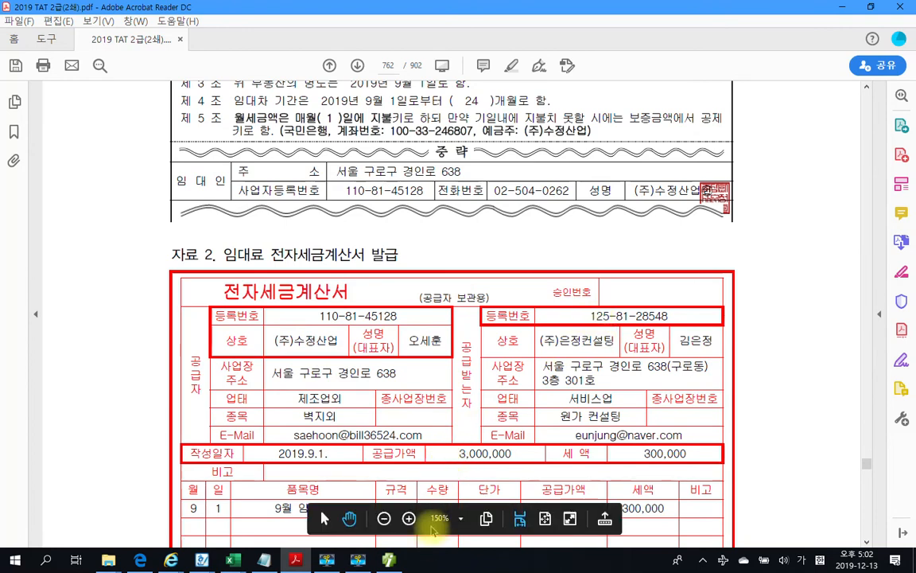
left_click(389, 560)
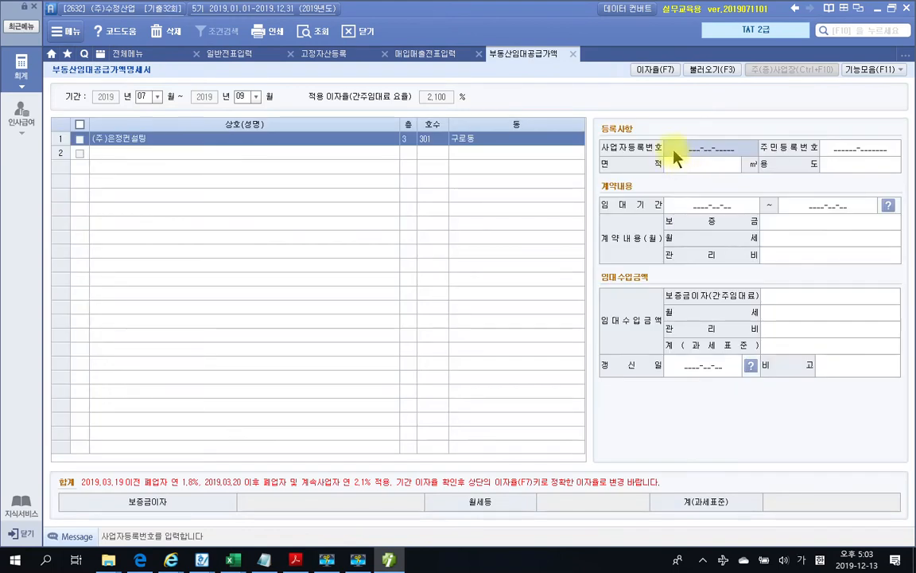
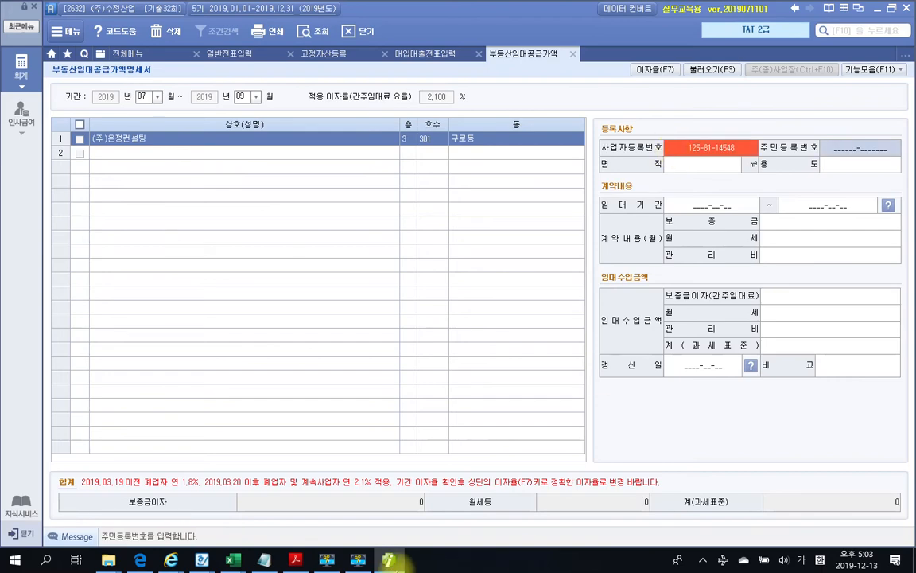
left_click(387, 560)
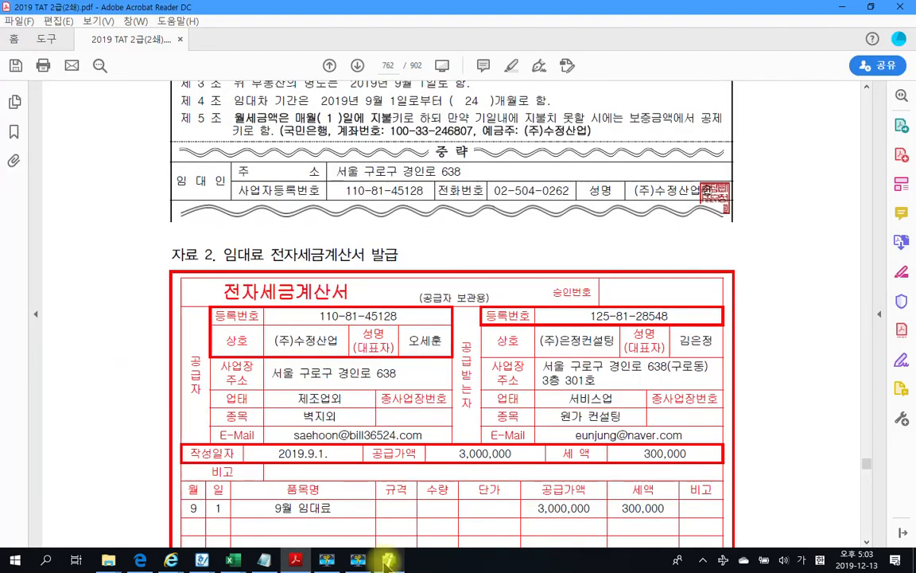
left_click(388, 560)
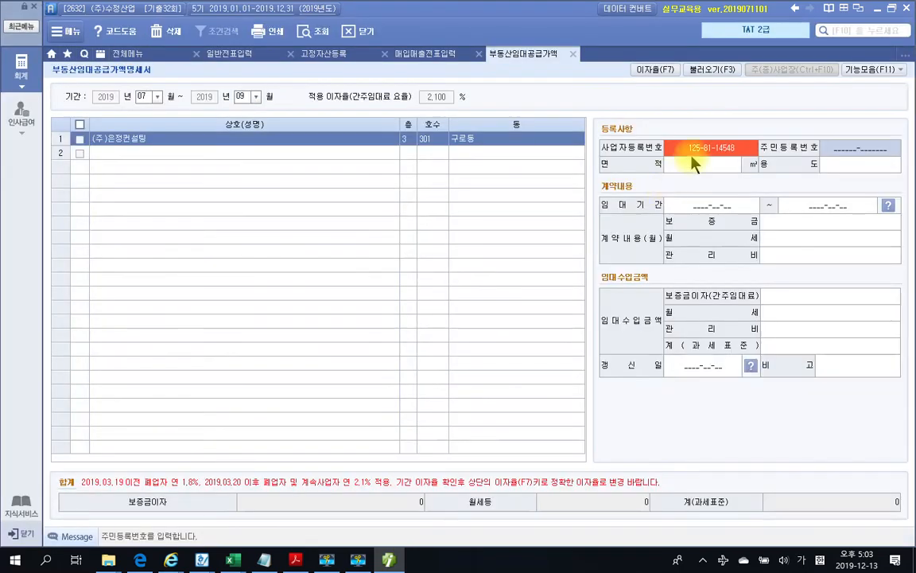
left_click(726, 148)
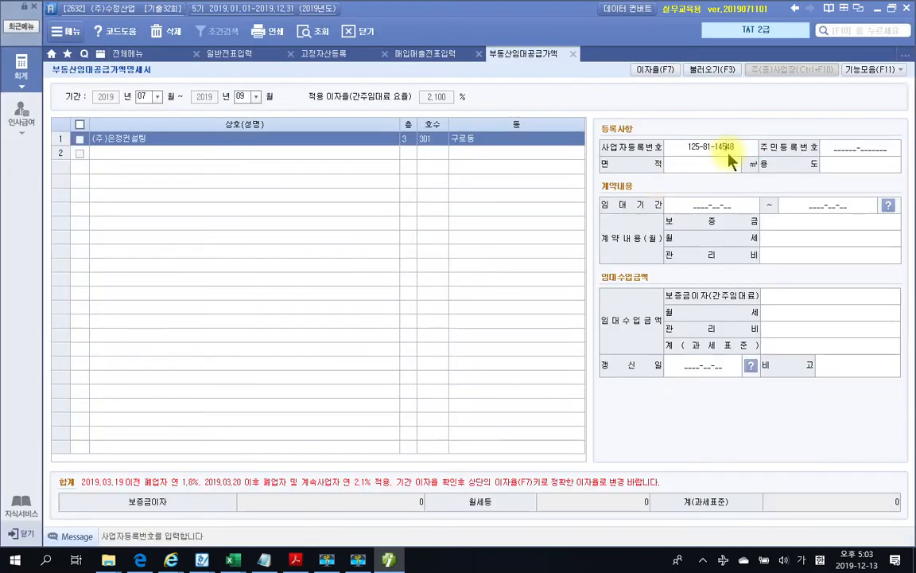
key("BackSpace")
key("BackSpace")
type("28")
key("Return")
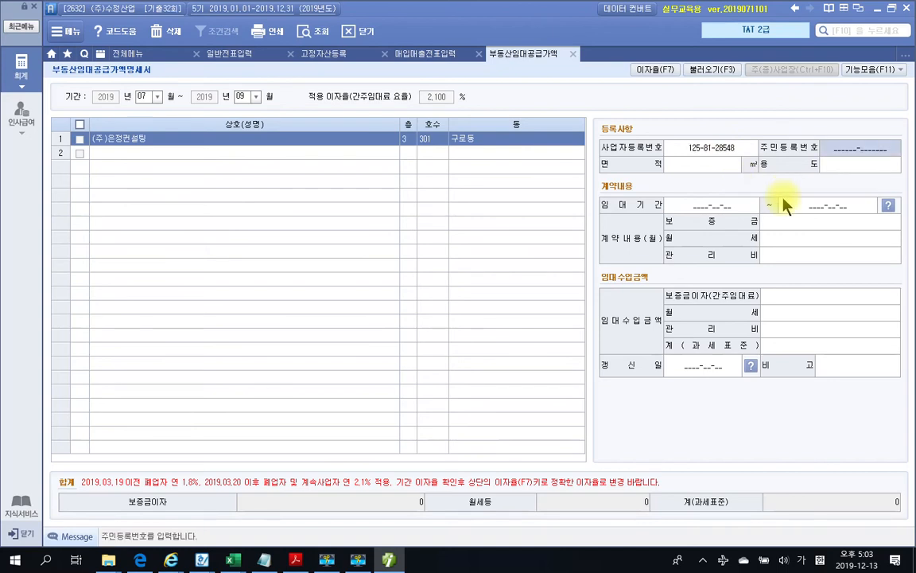
key("Return")
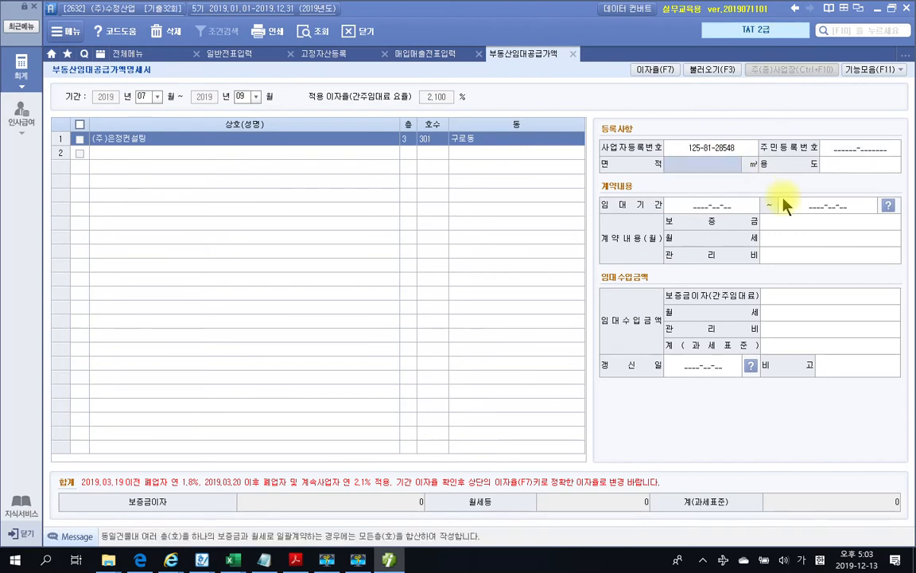
Enter the leased area as 145 m² and the use as 사무실
left_click(295, 560)
scroll(434, 391, "up", 5)
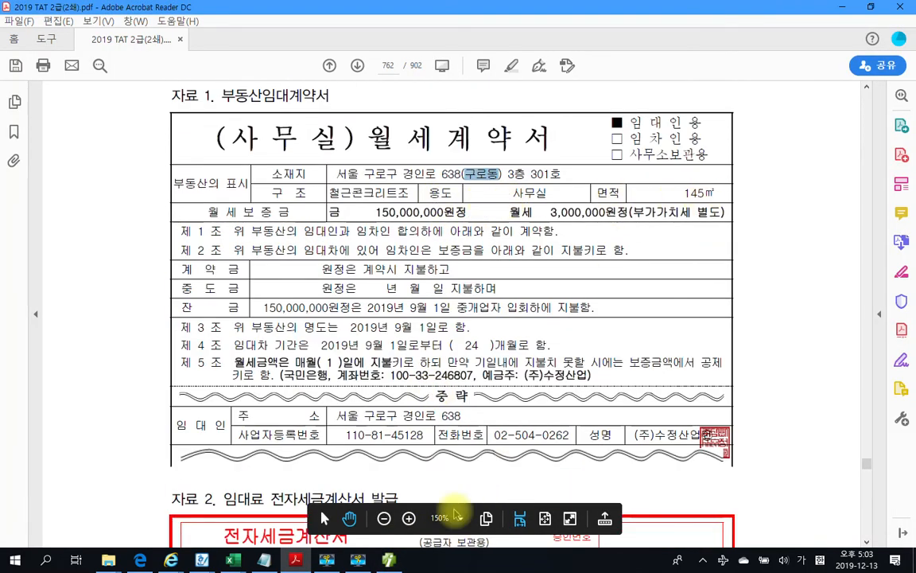
left_click(389, 560)
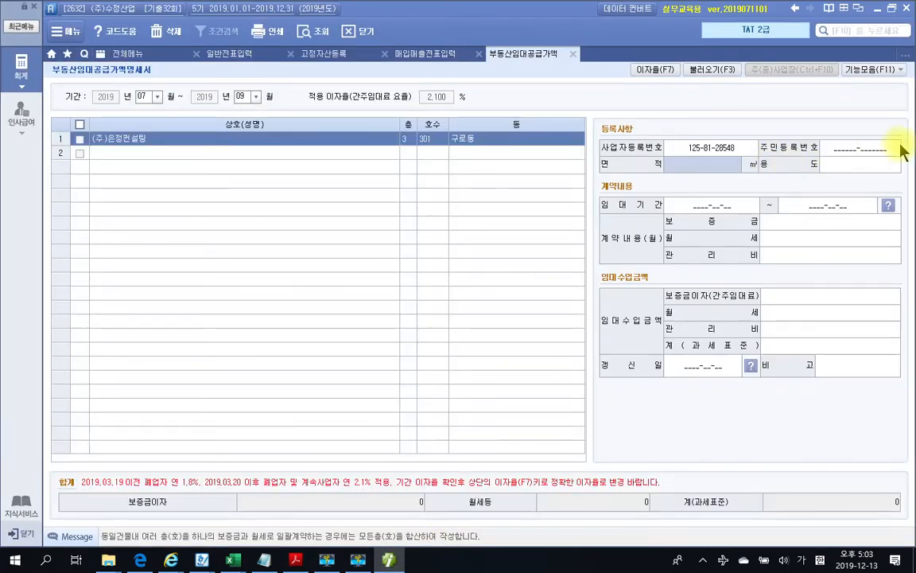
type("145")
key("Return")
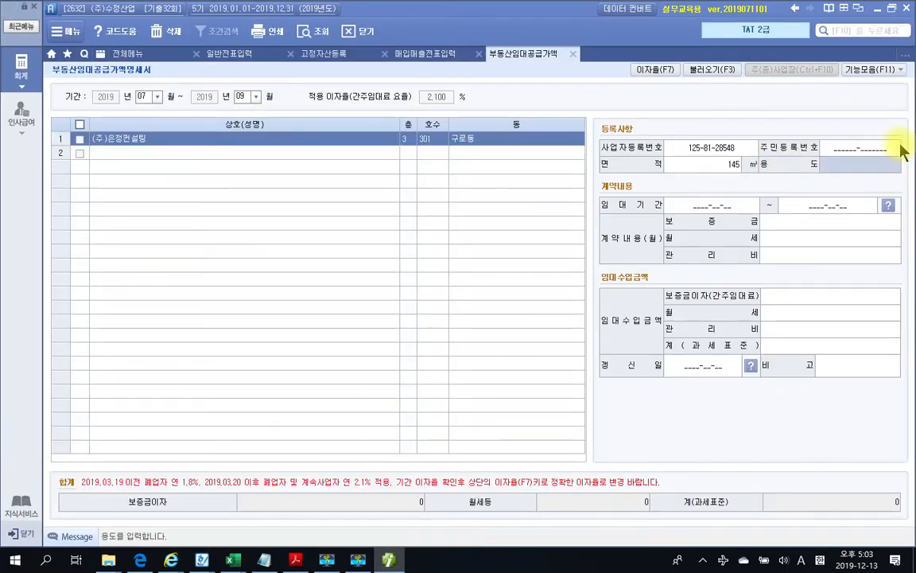
key("Hangul")
type("사무")
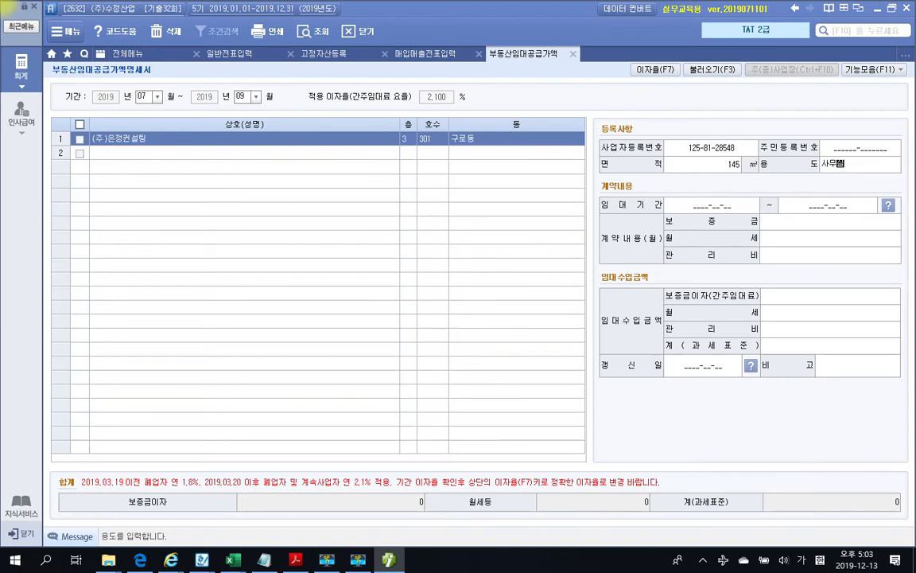
type("실")
key("Return")
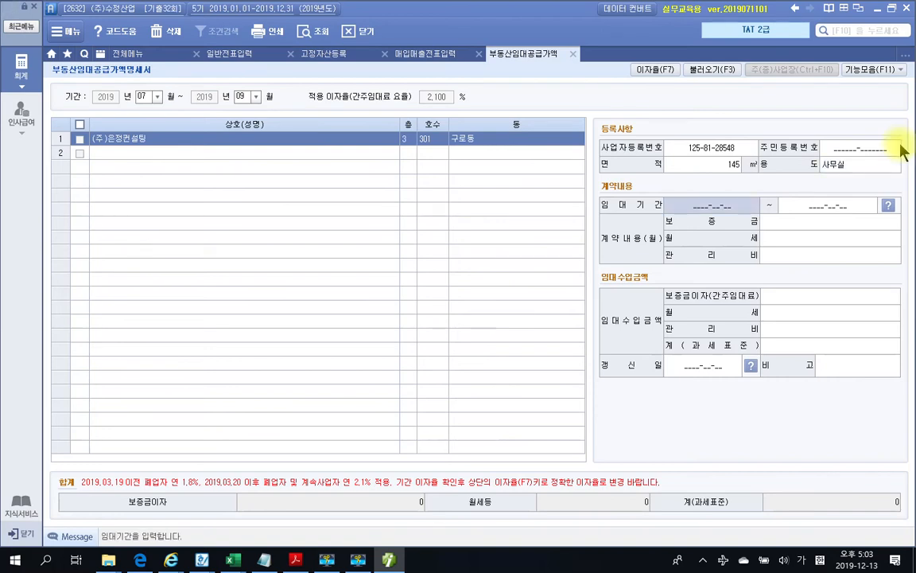
Enter the lease period 2019-09-01 to 2021-08-31 from the contract
left_click(308, 560)
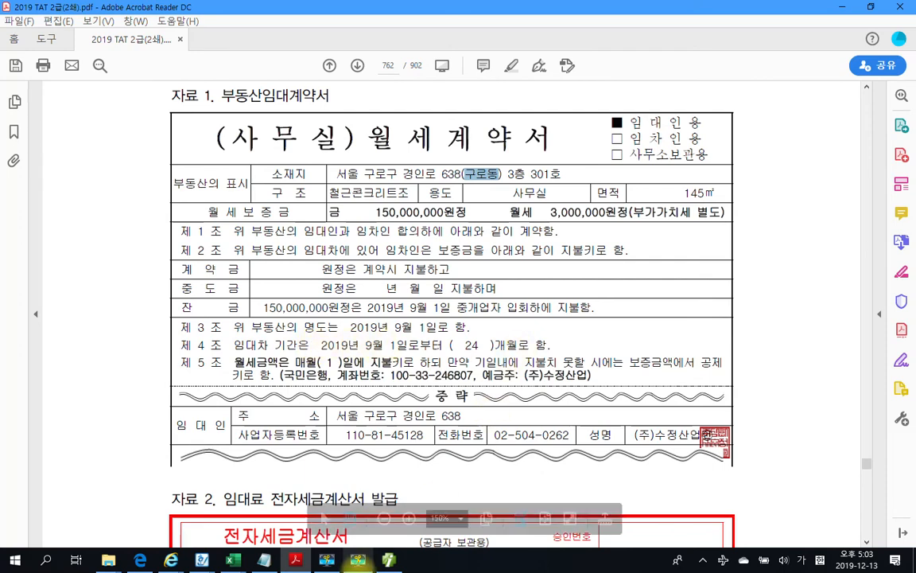
left_click(389, 560)
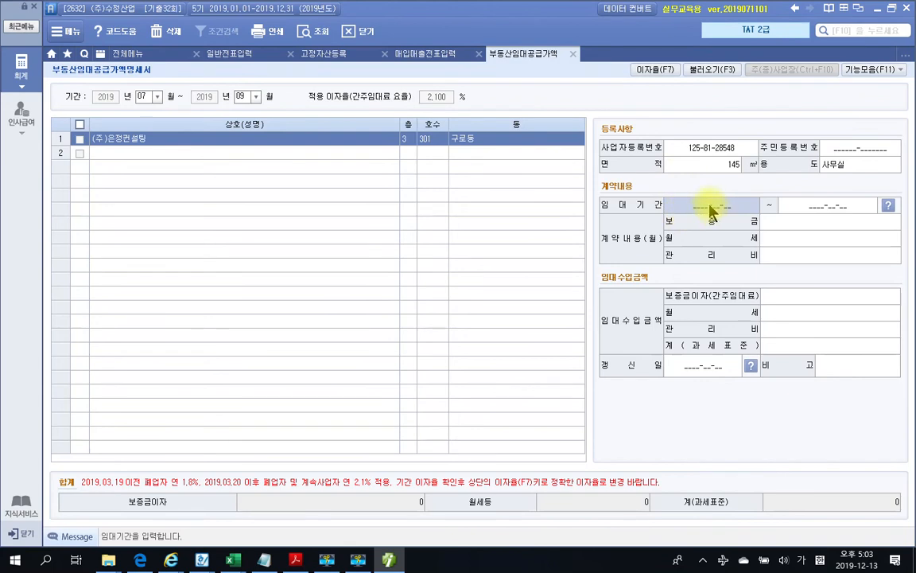
type("2019-09-")
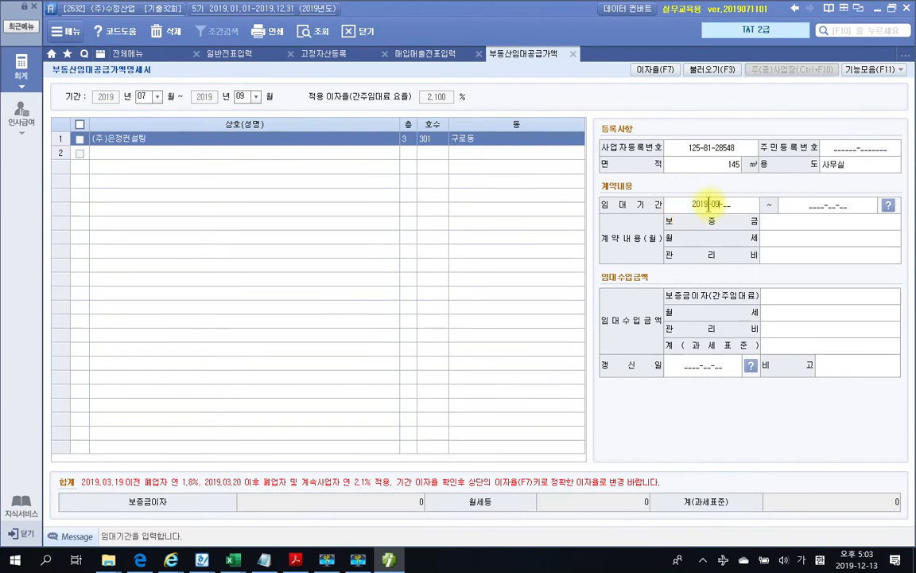
type("01")
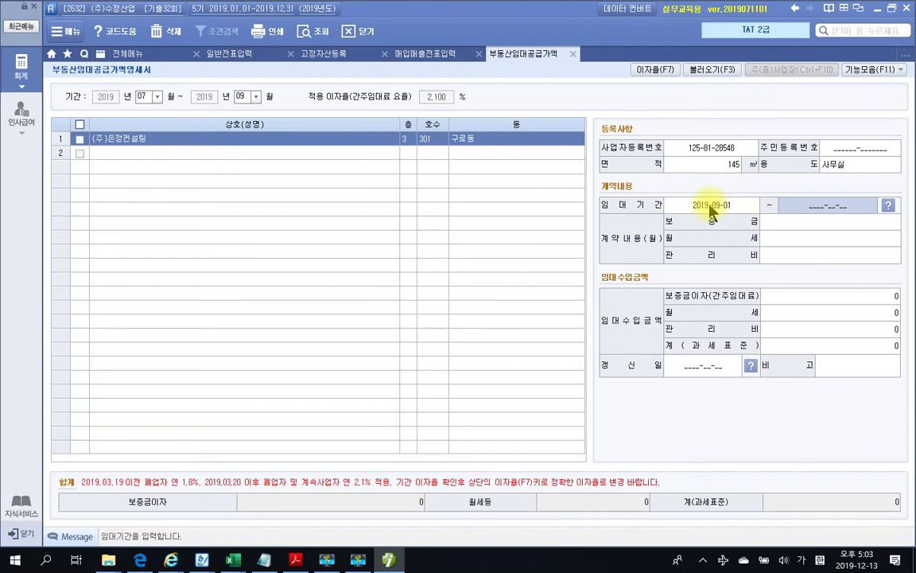
type("2")
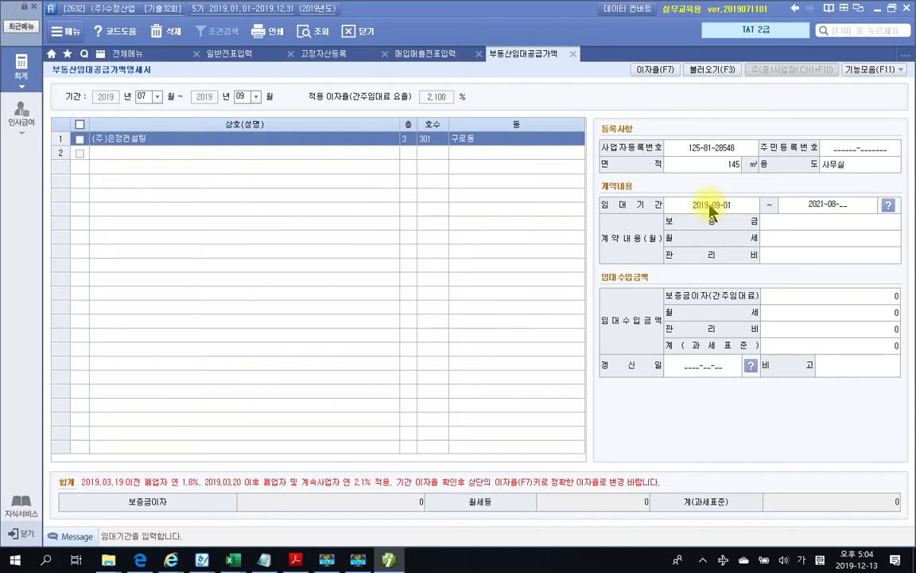
type("021-08-31")
key("Return")
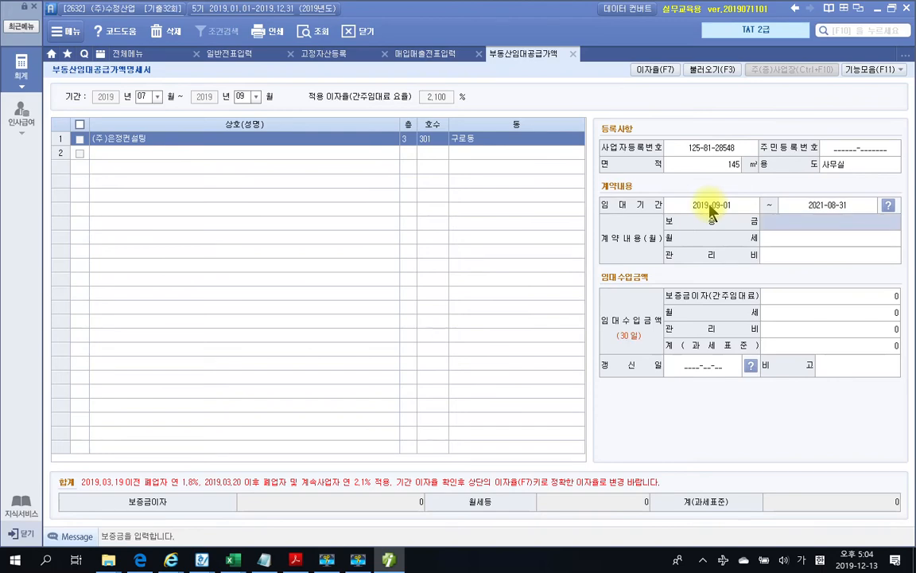
Enter deposit 150,000,000 and monthly rent 3,000,000, leaving 관리비 empty
left_click(387, 557)
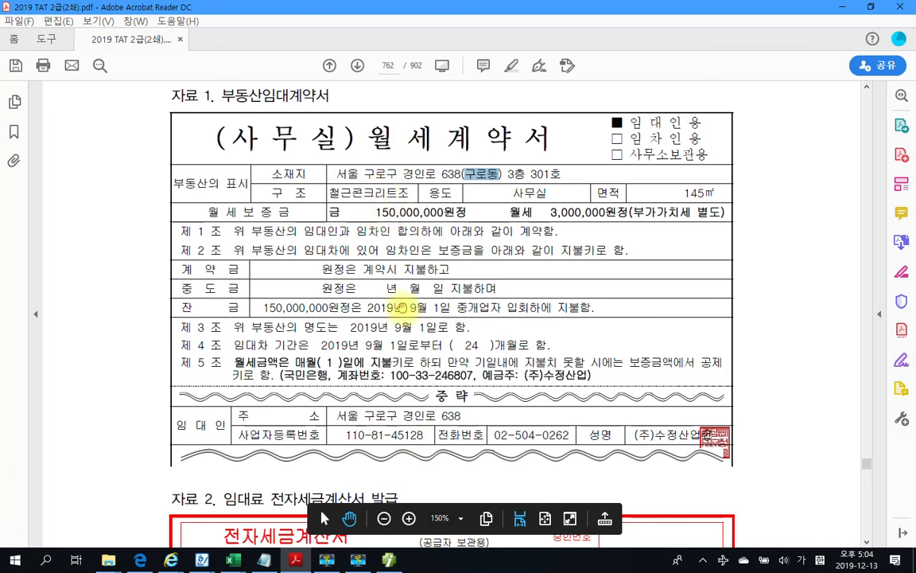
left_click(389, 559)
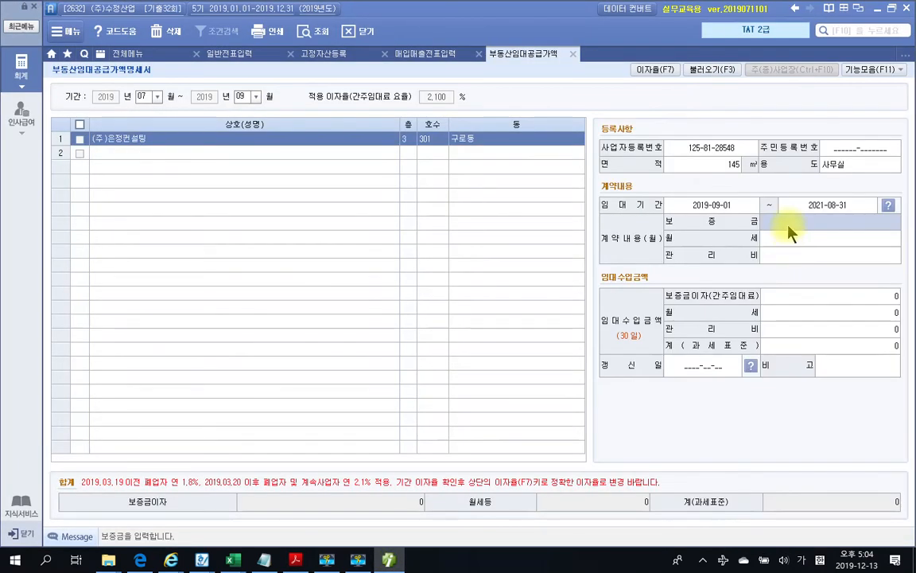
type("150,")
type("000000")
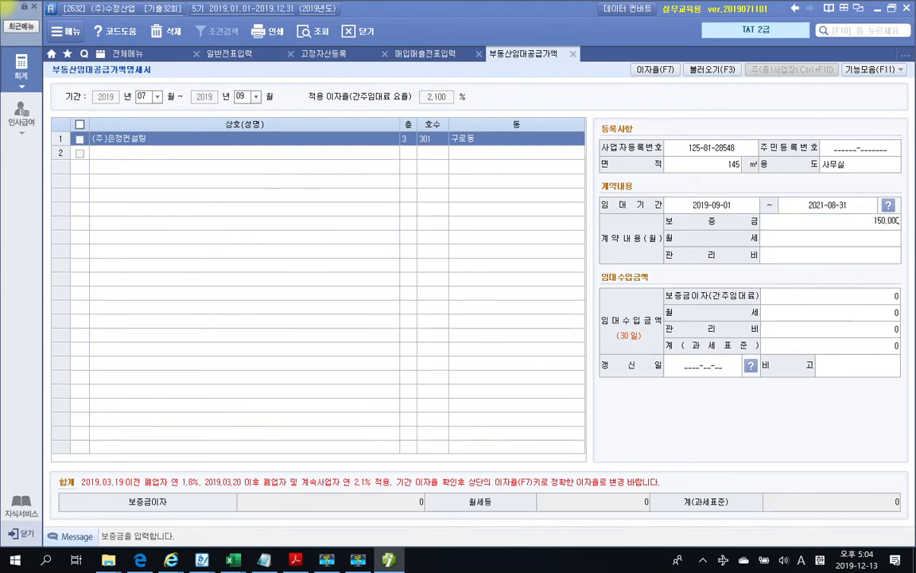
key("Return")
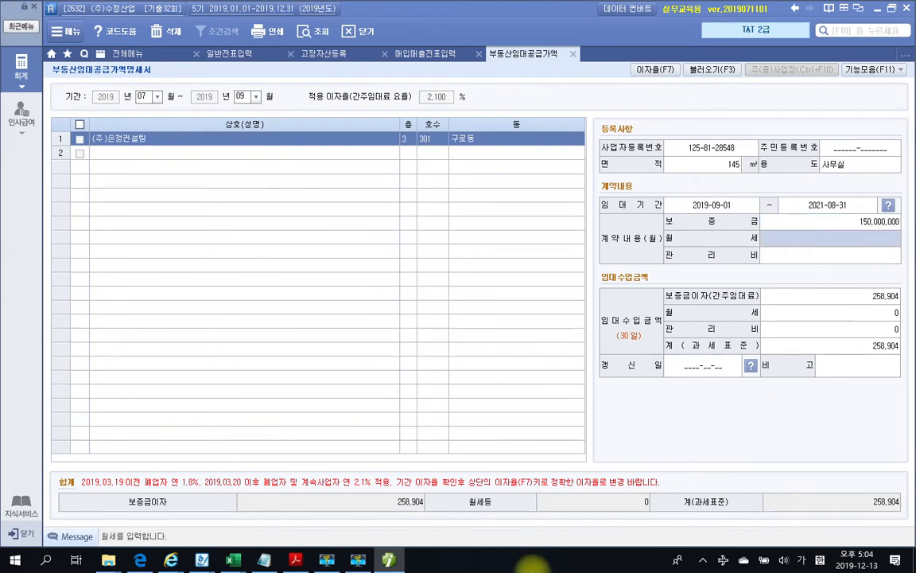
left_click(395, 561)
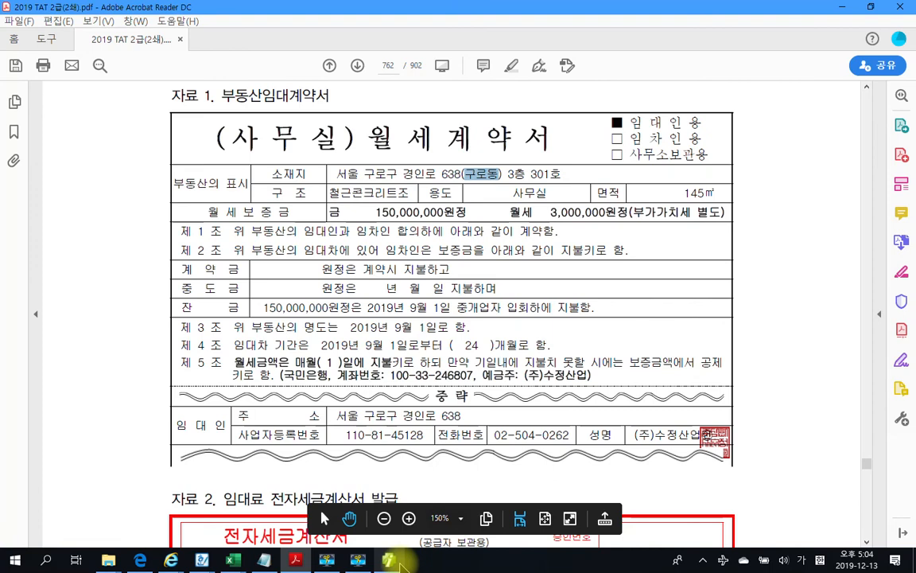
left_click(390, 560)
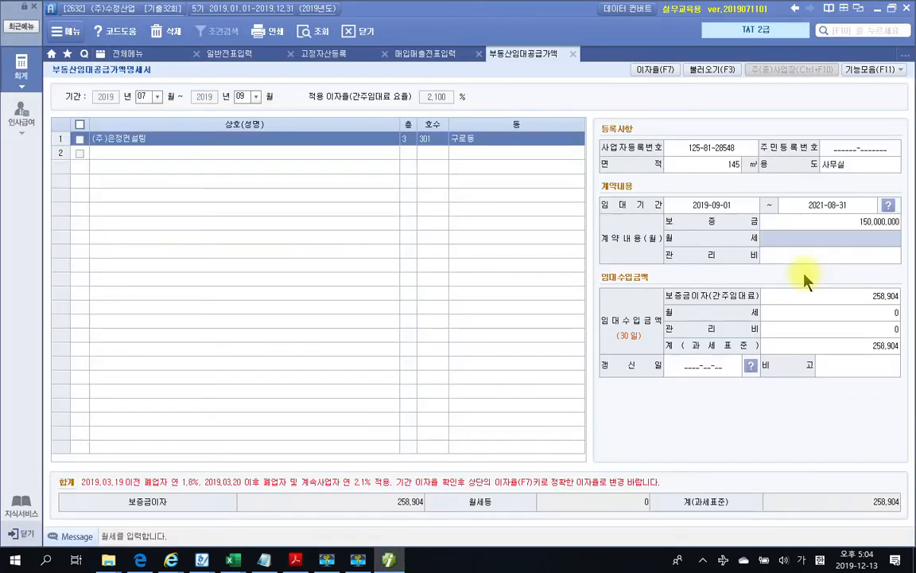
type("3000000")
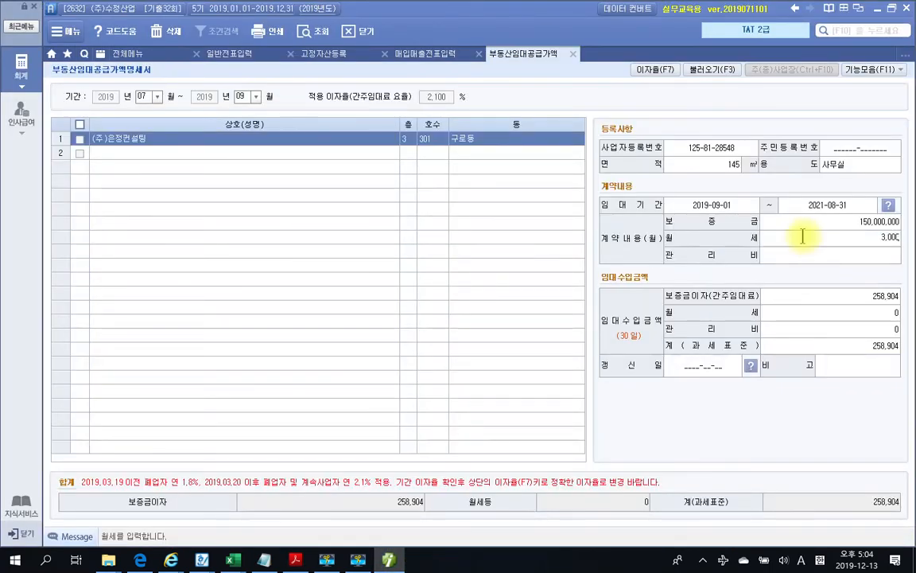
key("Return")
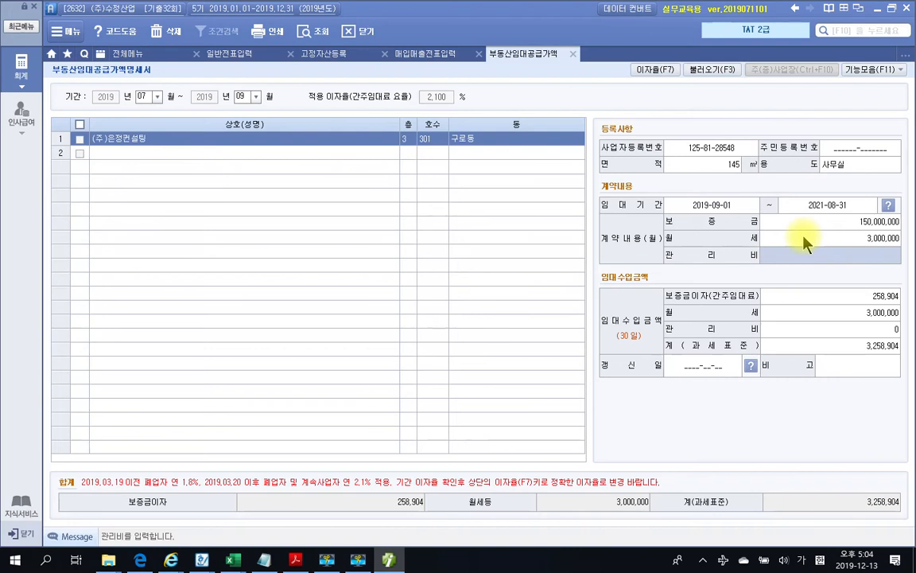
key("Return")
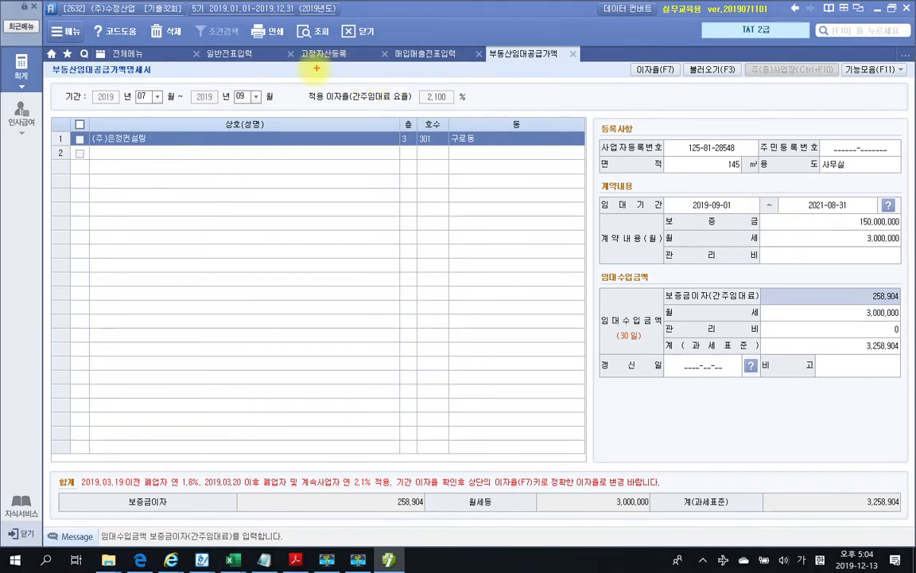
Mark up the applied deemed-rent rate and 요율, then clear the annotations
left_click_drag(312, 70, 525, 125)
mouse_move(403, 104)
left_mouse_down()
mouse_move(389, 96)
mouse_move(421, 118)
left_mouse_up()
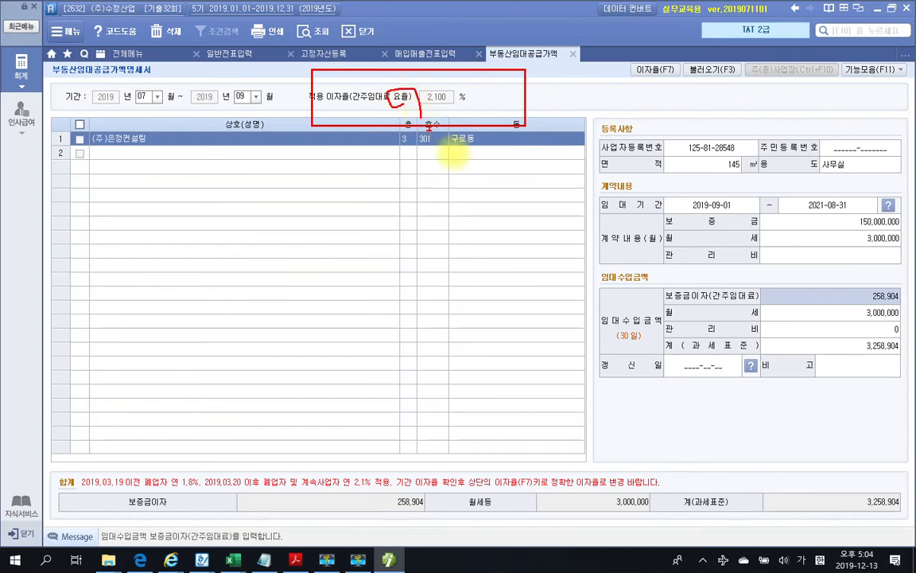
key("Escape")
left_click(295, 560)
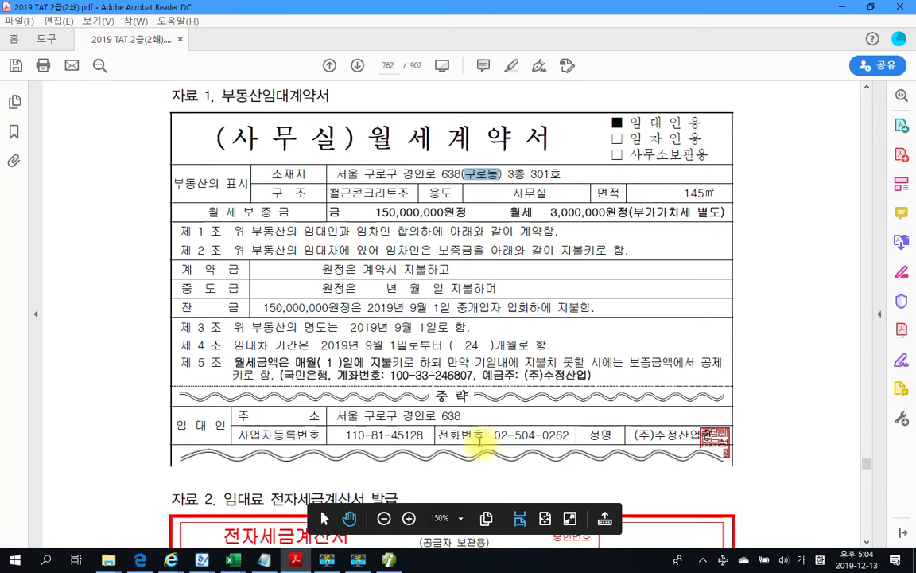
Read the 자료설명/평가문제 task table on page 763 of the exam PDF
scroll(481, 442, "down", 5)
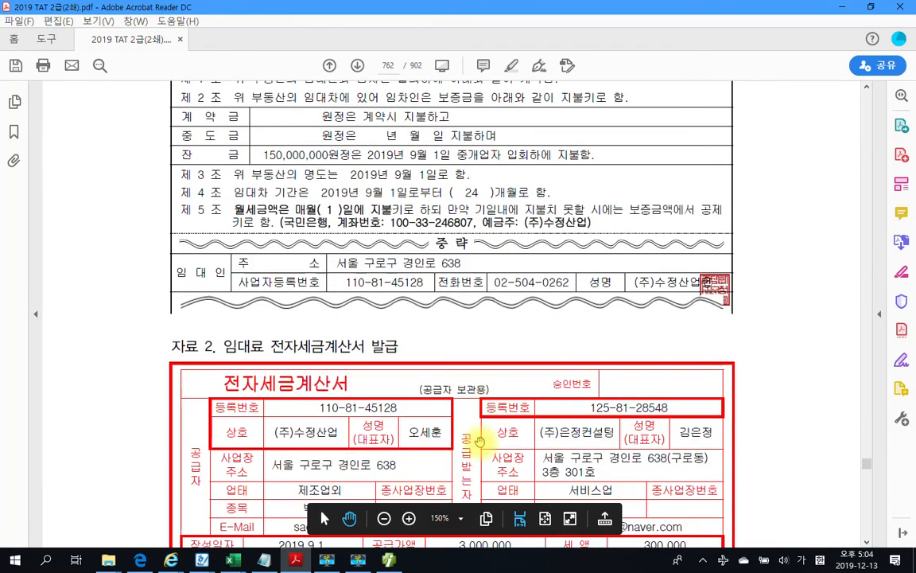
scroll(480, 443, "down", 20)
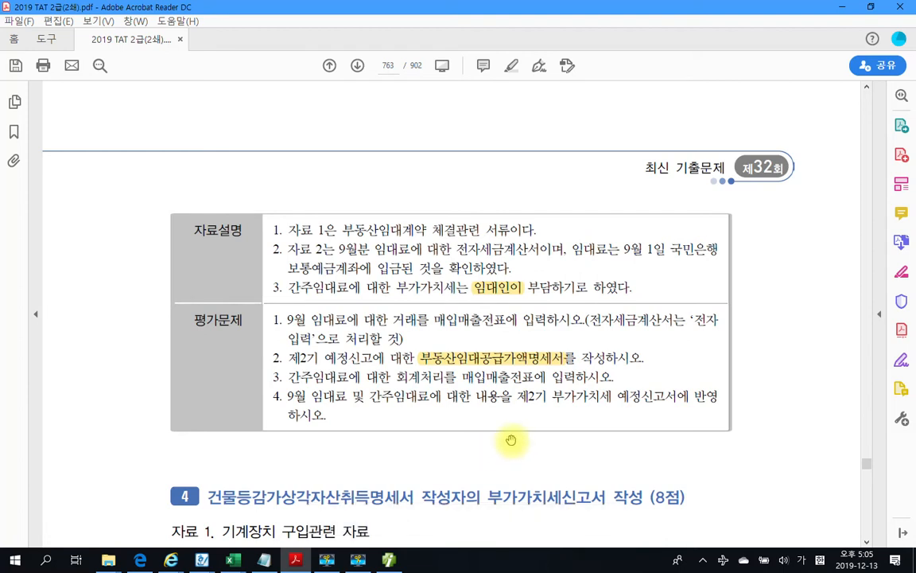
scroll(515, 436, "down", 2)
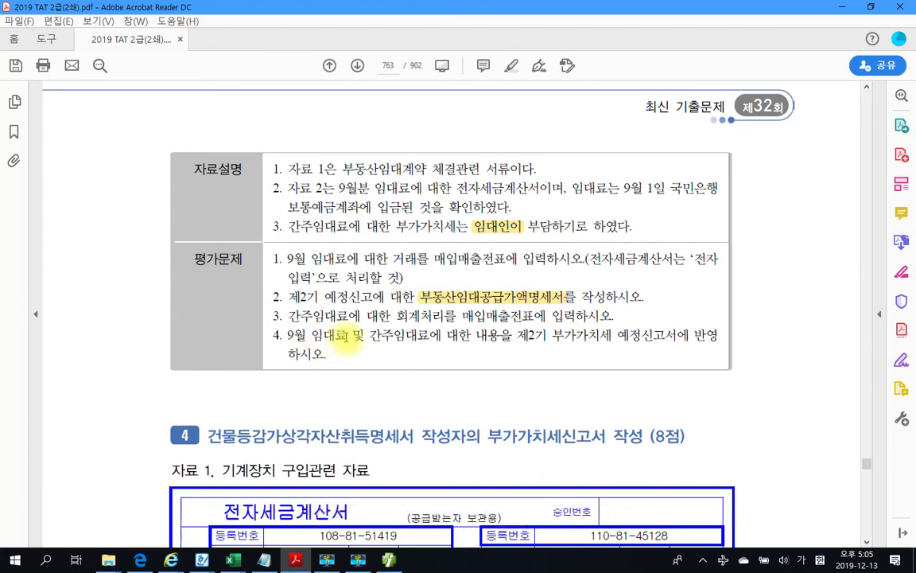
scroll(379, 373, "up", 2)
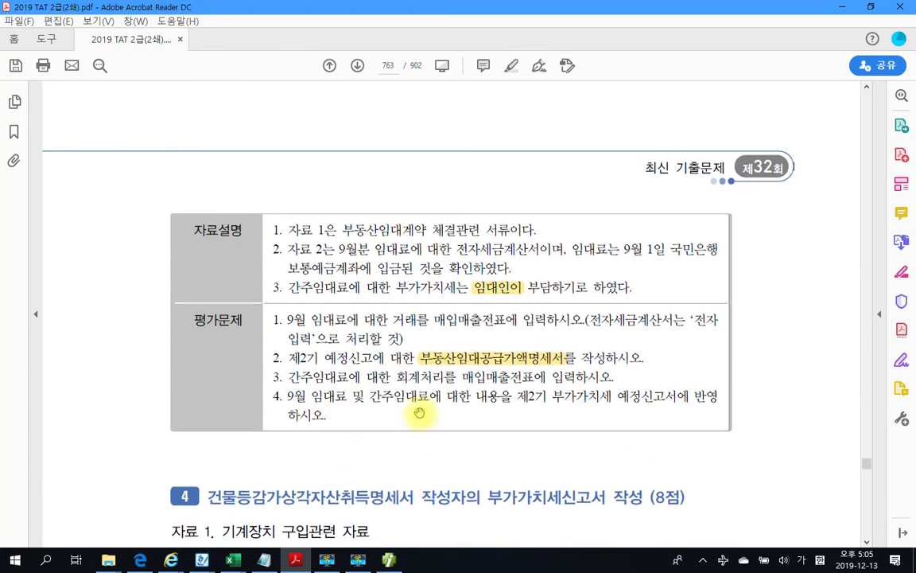
left_click(389, 559)
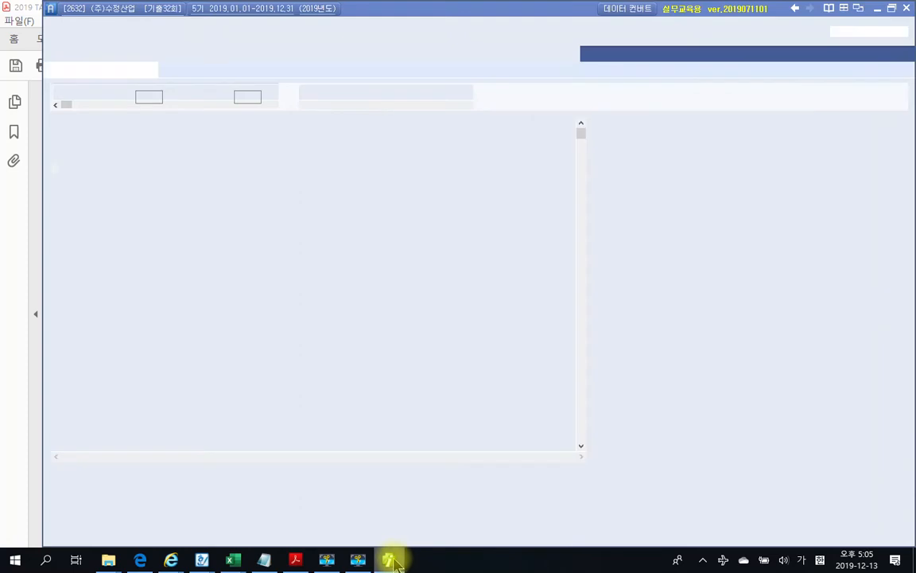
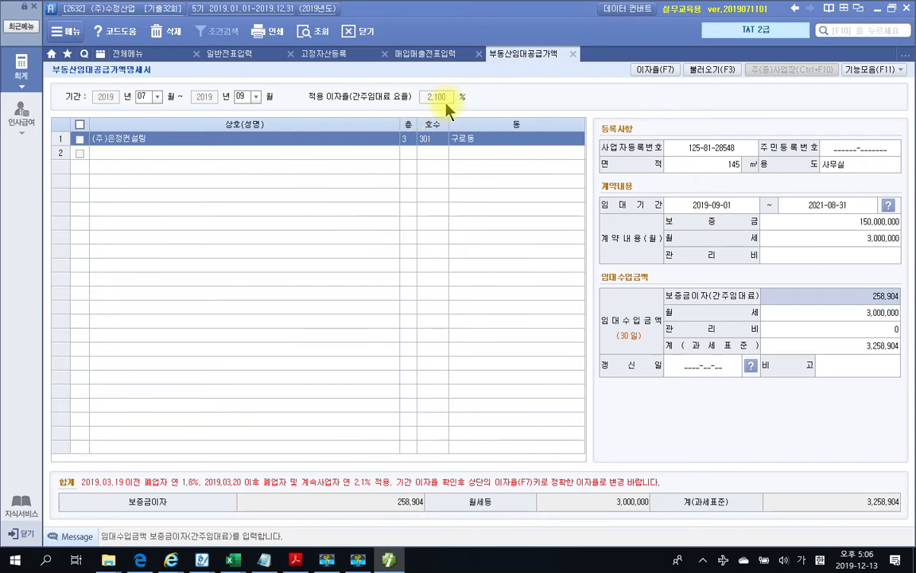
Apply the 2.100% deemed-rent rate, giving 258,904 deposit interest and a 3,258,904 tax base
left_click(653, 70)
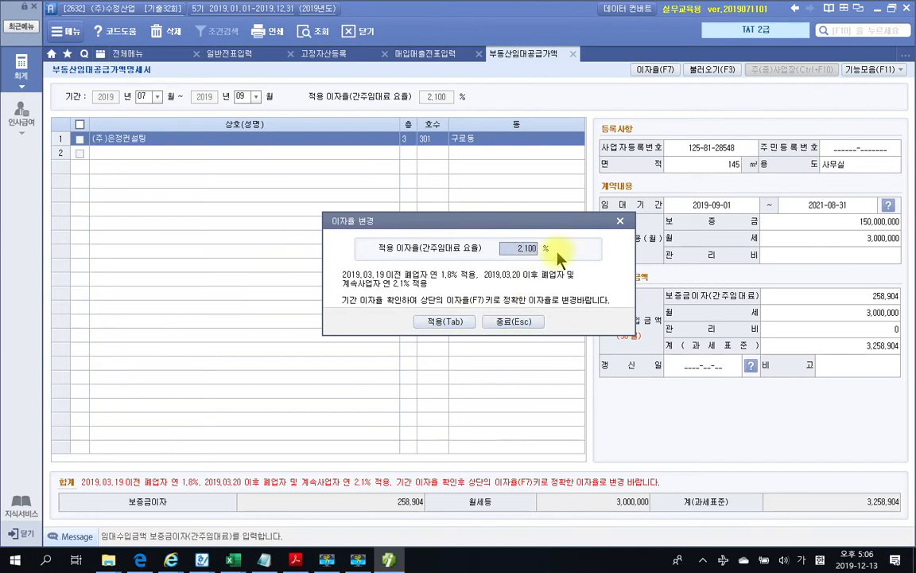
left_click(441, 321)
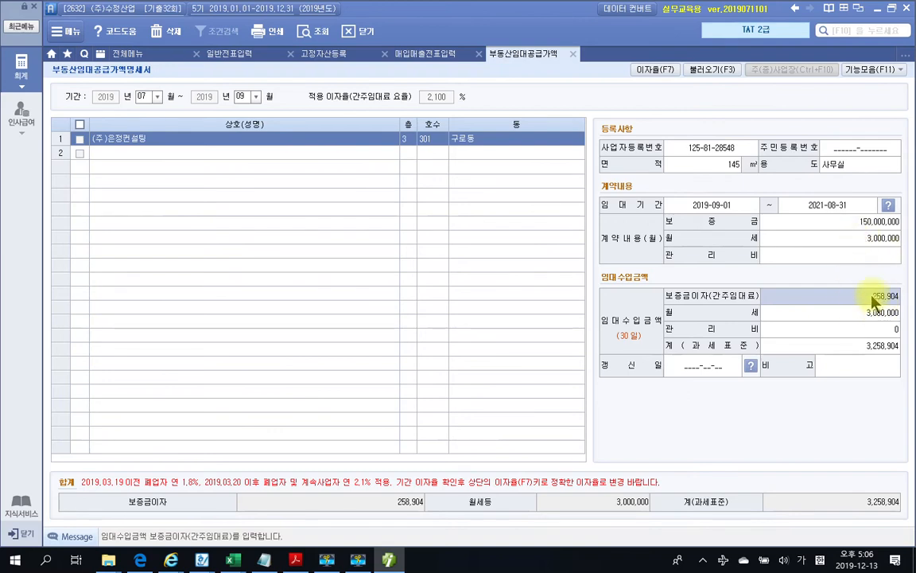
left_click(295, 560)
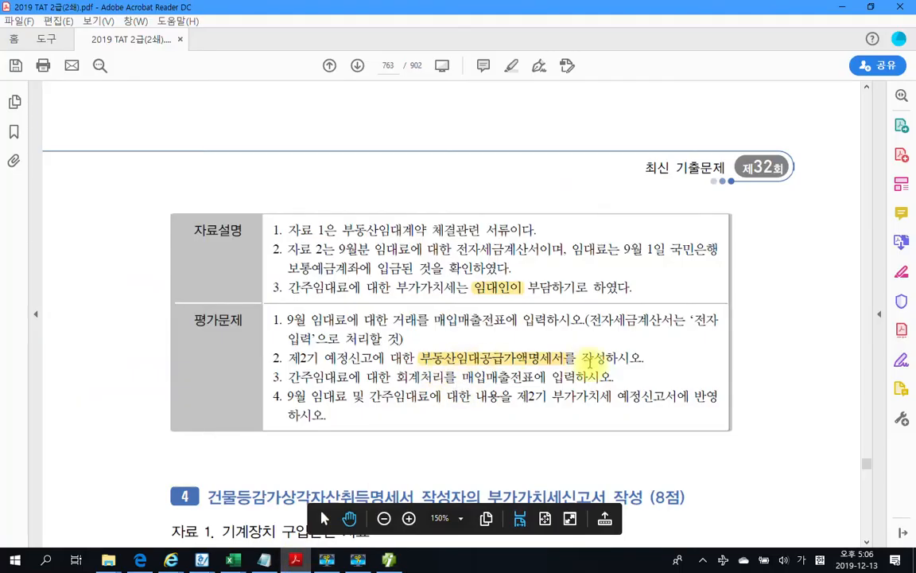
Highlight the words 매입매출전표 in yellow in the exam question
left_click(389, 560)
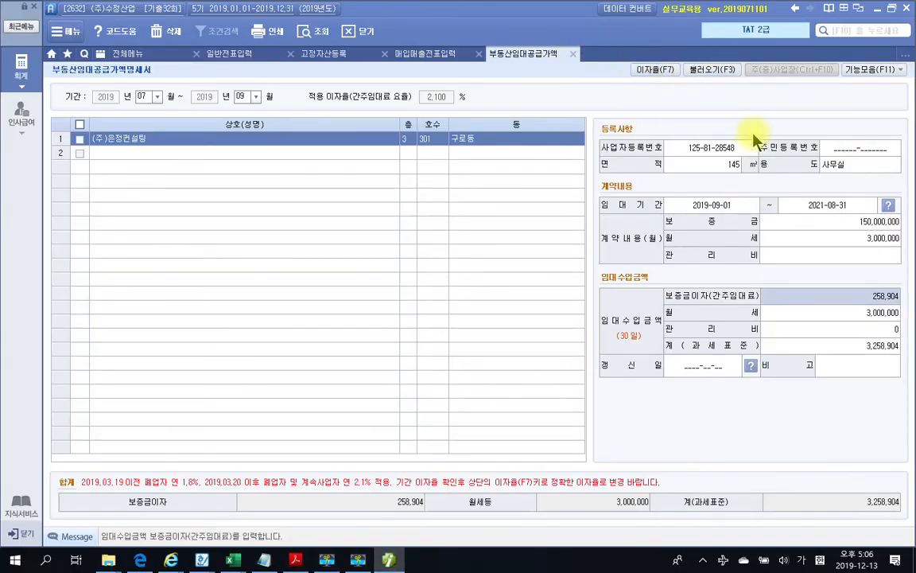
key("Return")
key("Return")
key("Return")
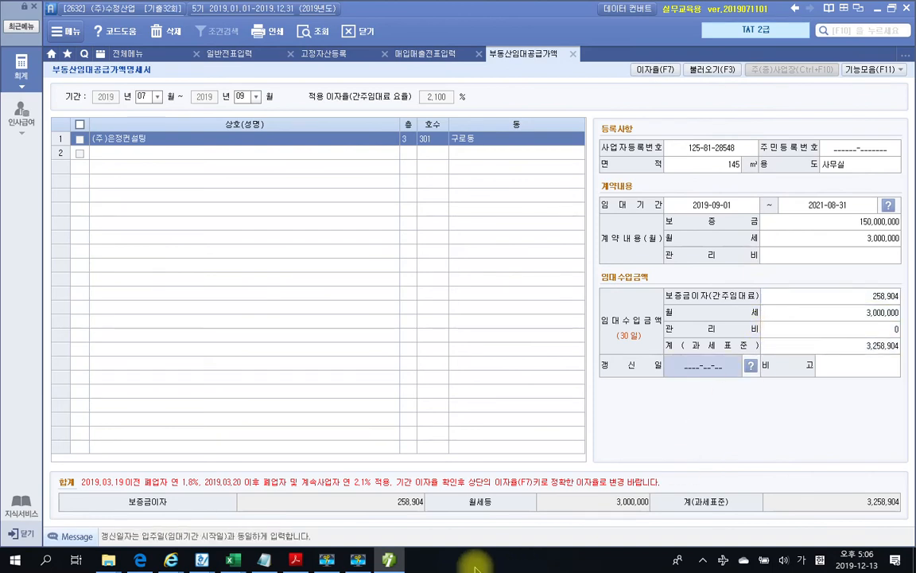
left_click(295, 559)
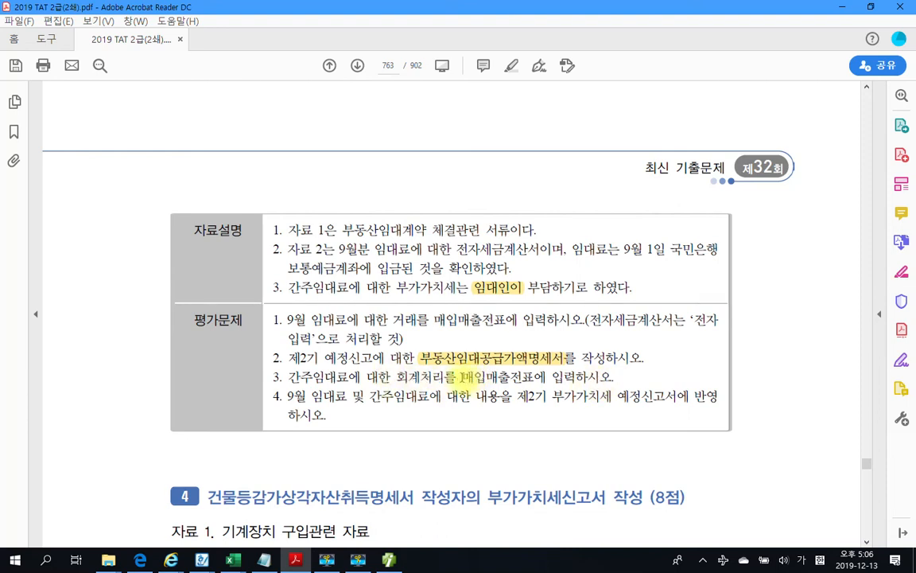
left_click_drag(464, 377, 532, 377)
right_click(531, 380)
left_click(562, 420)
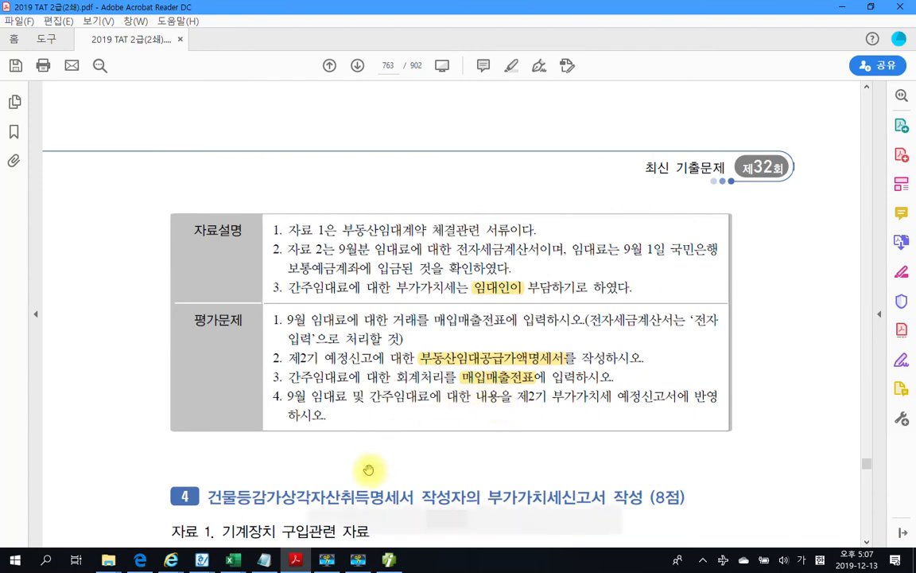
mouse_move(388, 560)
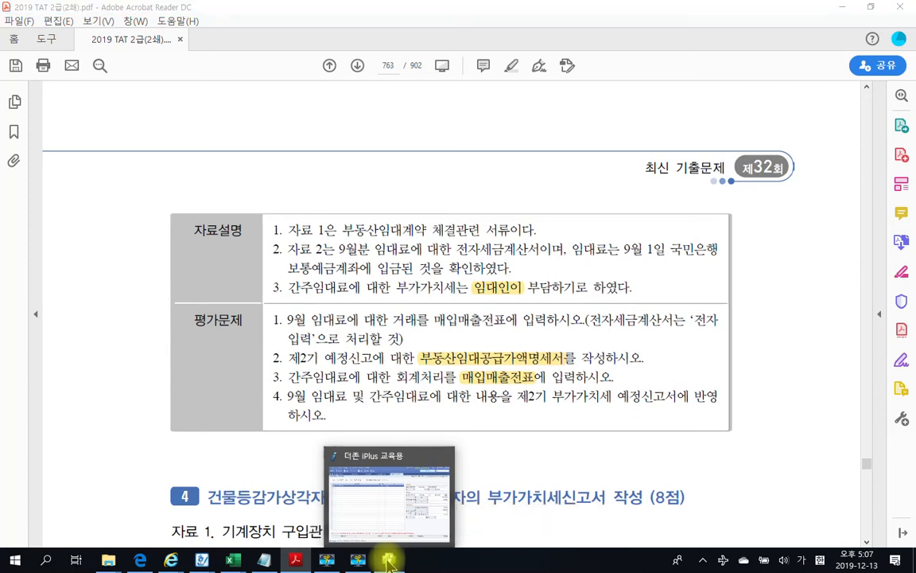
left_click(389, 561)
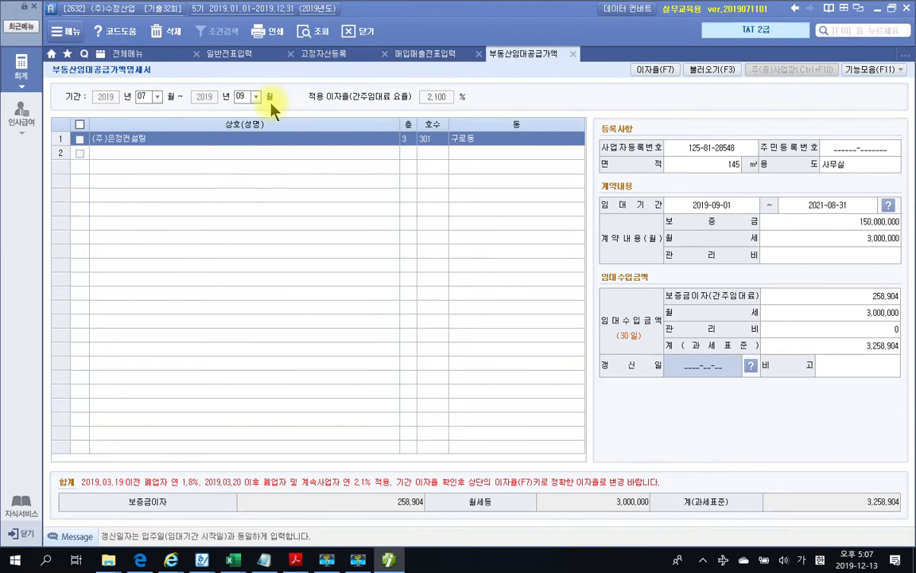
Start a 30 September sales voucher of type 14 건별 in 매입매출전표입력
left_click(406, 54)
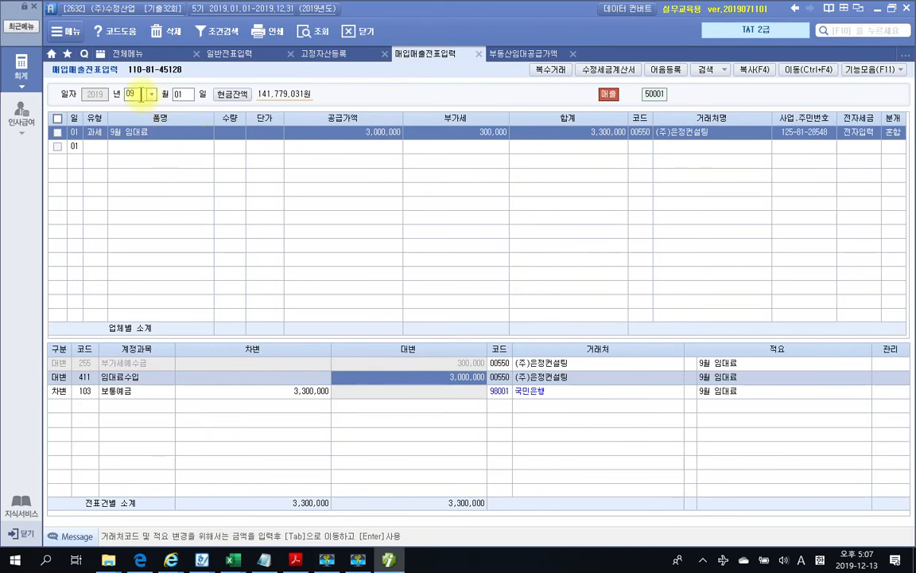
left_click(180, 95)
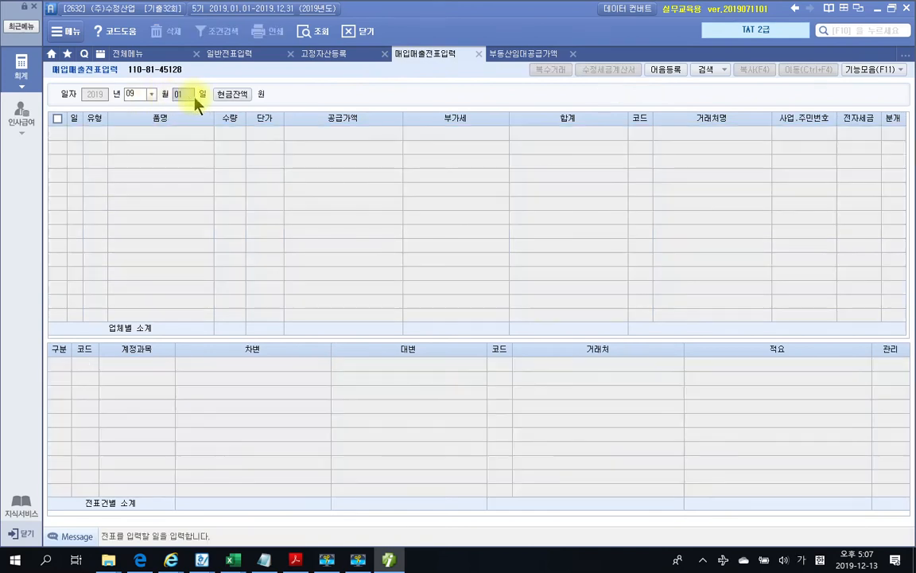
type("30")
key("Return")
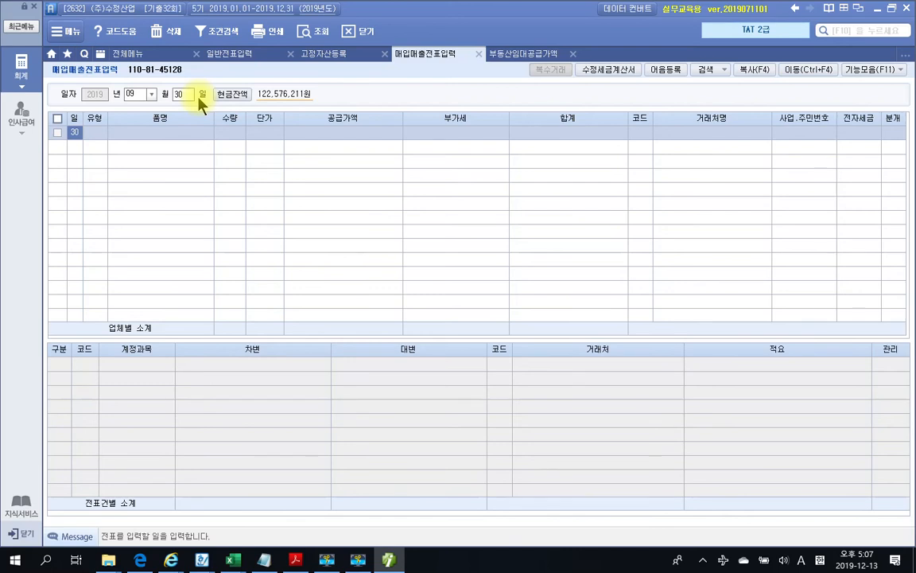
key("Return")
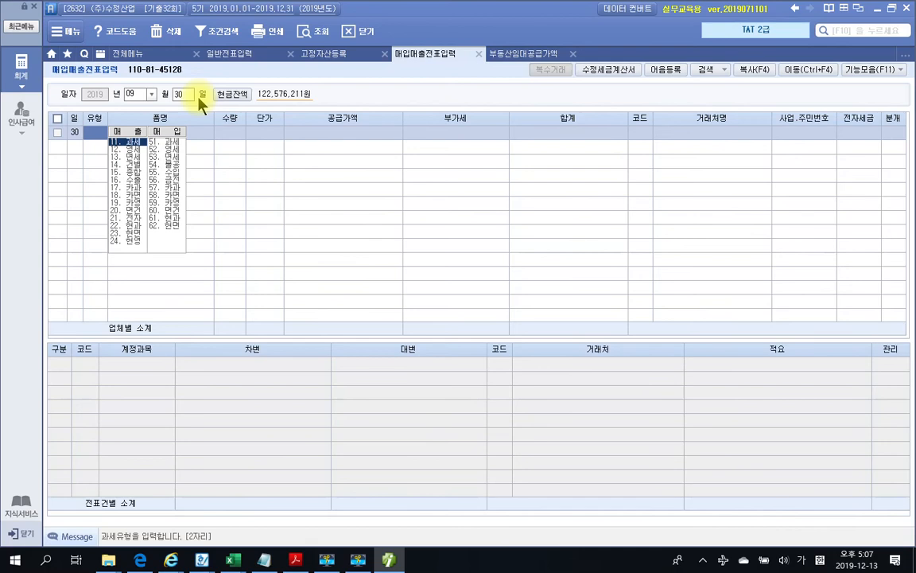
key("Return")
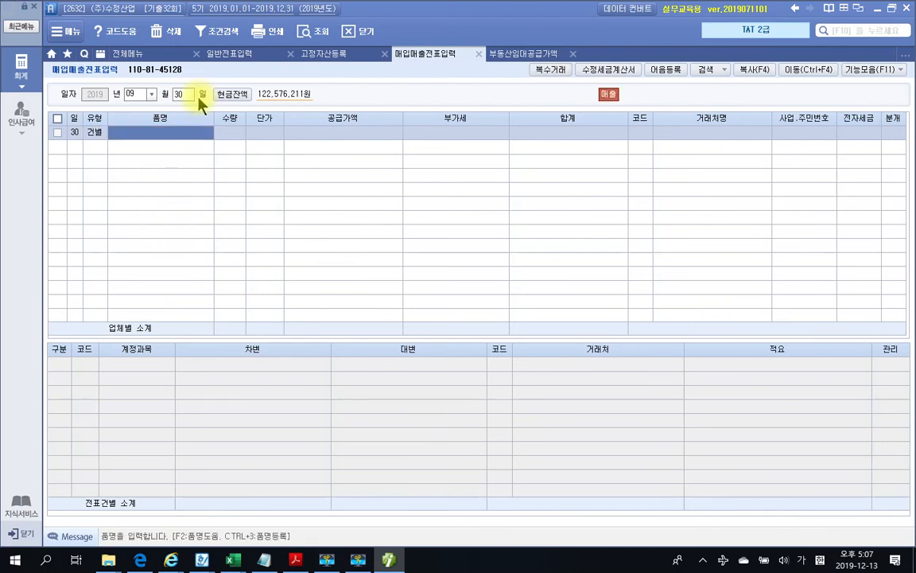
Enter item 간주임대료 with total 284,794 (258,904 supply, 25,890 VAT) and choose 혼합 journalising
type("간주임ㄷ")
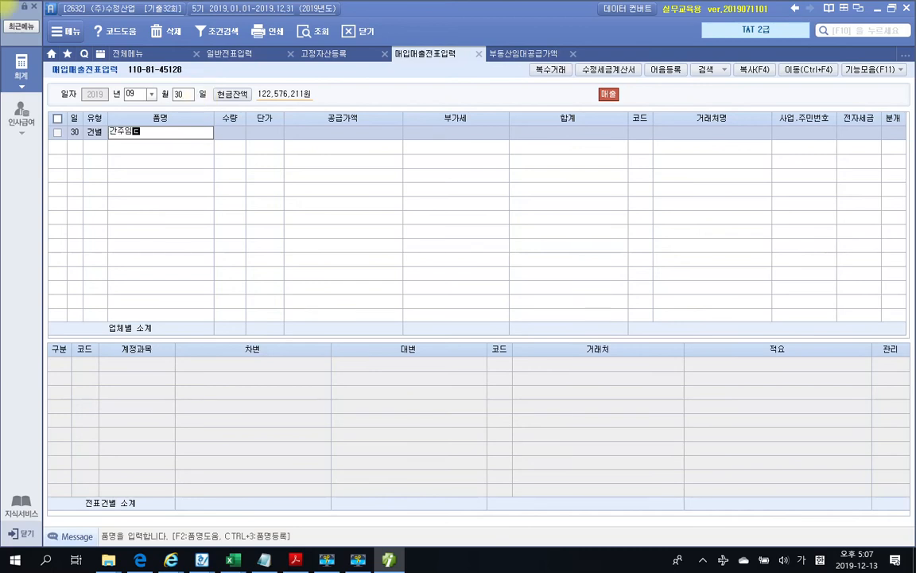
type("료")
key("Return")
key("Return")
key("Return")
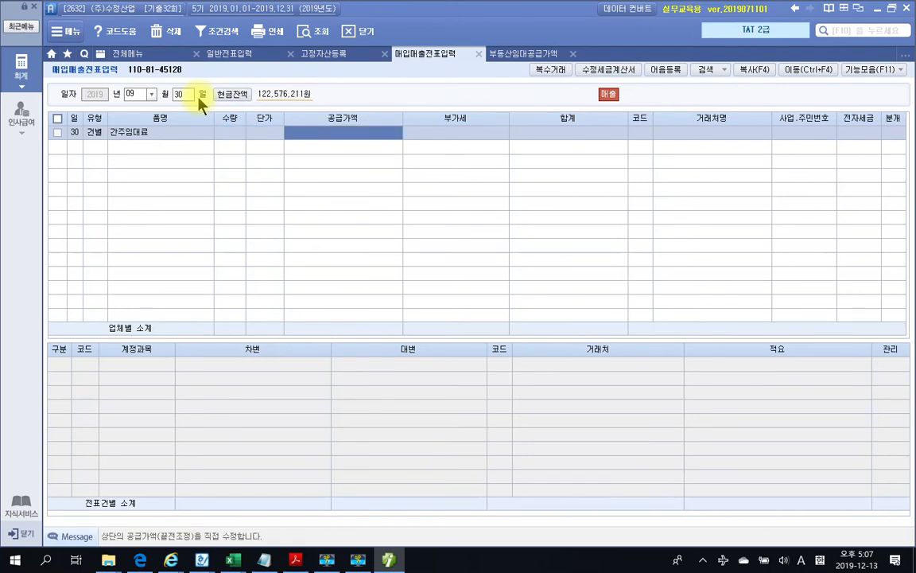
type("25")
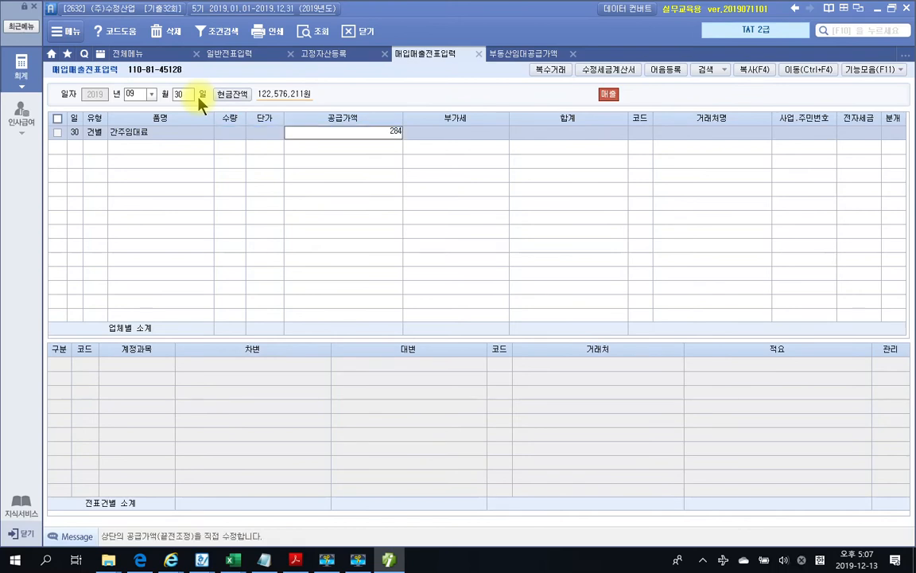
type("4794")
key("Return")
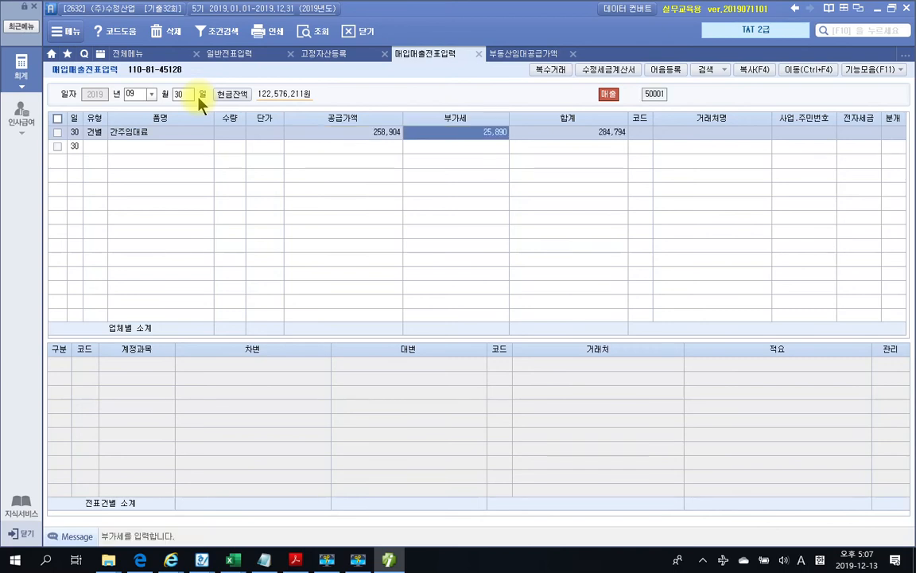
key("Return")
key("Return")
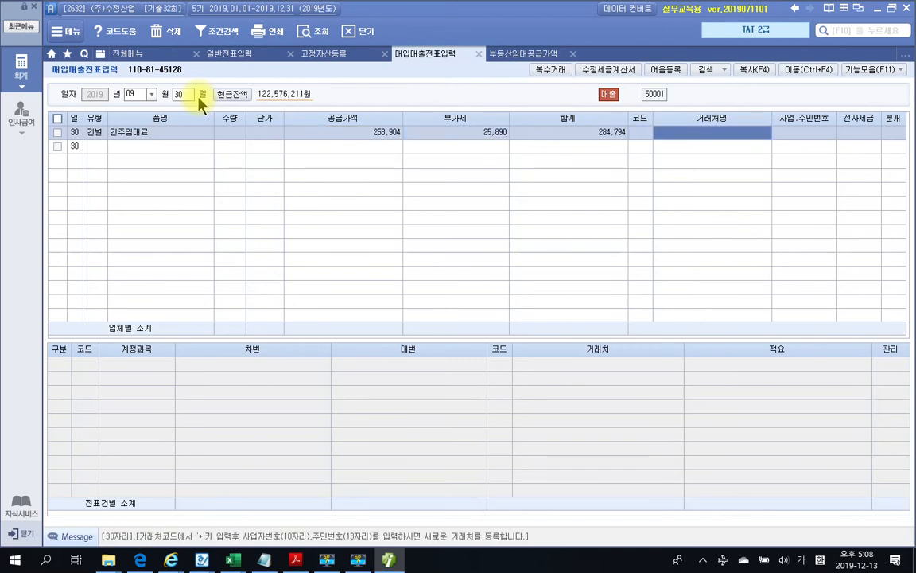
key("Return")
key("Return")
key("Return")
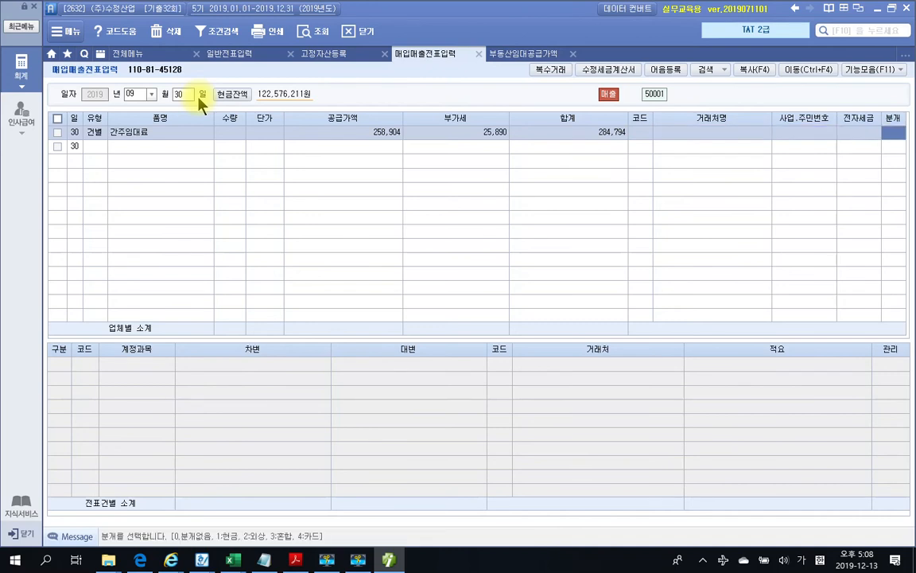
type("3")
key("Return")
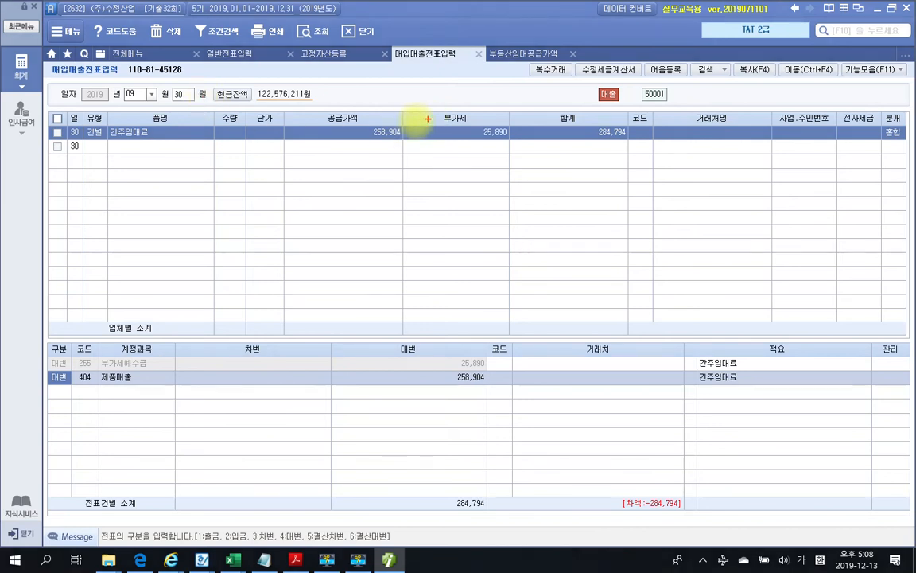
Annotate the 258,904 supply, 25,890 VAT and 부가세예수금 credit line, then clear the marks
mouse_move(393, 123)
left_mouse_down()
mouse_move(364, 149)
mouse_move(382, 150)
left_mouse_up()
mouse_move(519, 148)
left_mouse_down()
mouse_move(489, 159)
mouse_move(509, 119)
mouse_move(517, 145)
left_mouse_up()
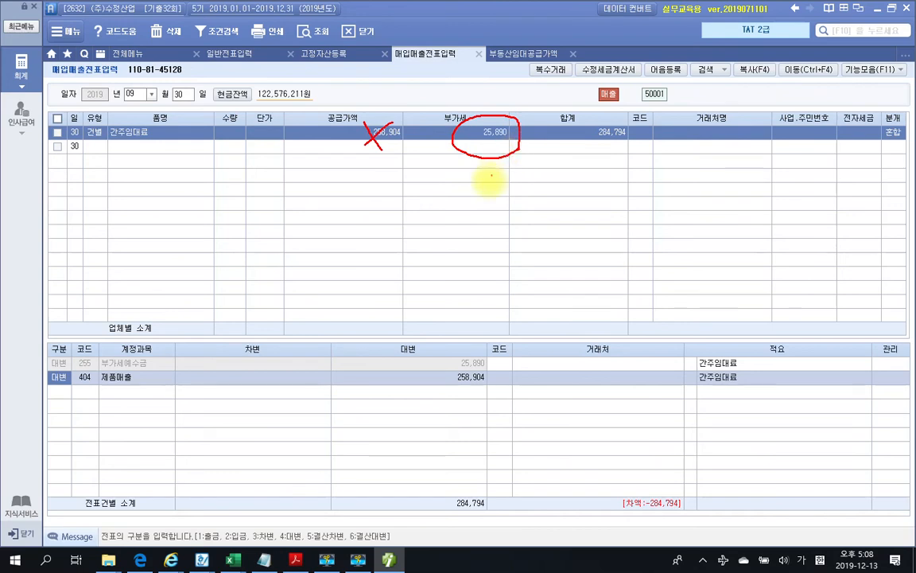
mouse_move(466, 353)
left_mouse_down()
mouse_move(462, 371)
mouse_move(499, 360)
left_mouse_up()
mouse_move(155, 359)
left_mouse_down()
mouse_move(158, 368)
mouse_move(177, 354)
left_mouse_up()
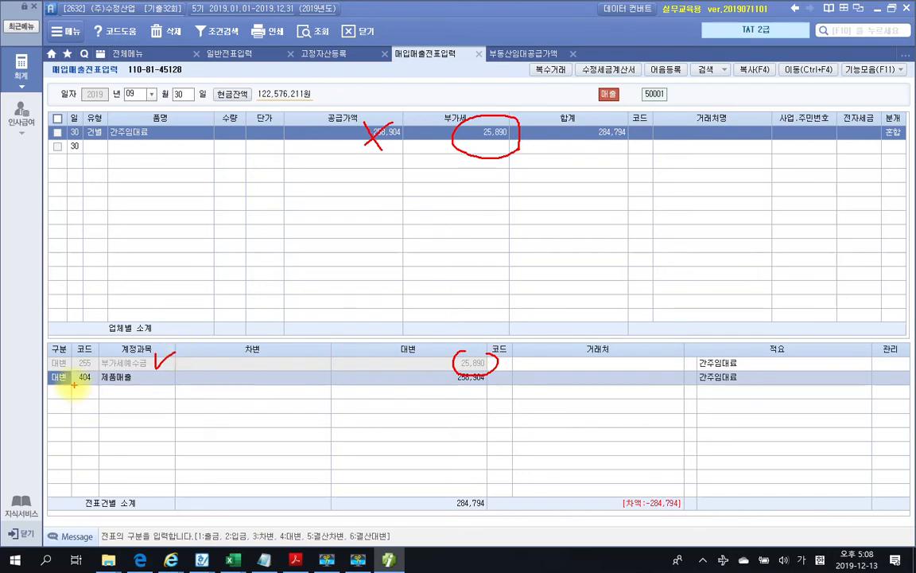
mouse_move(83, 386)
left_mouse_down()
mouse_move(89, 375)
mouse_move(84, 385)
left_mouse_up()
key("Escape")
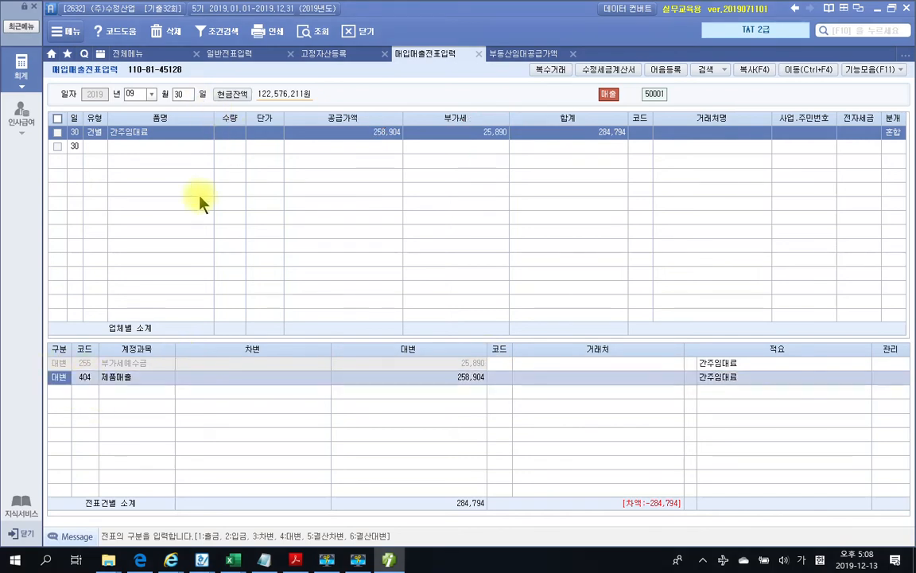
Change the second journal line to a 25,890 debit to 817 세금과공과금
left_click(87, 380)
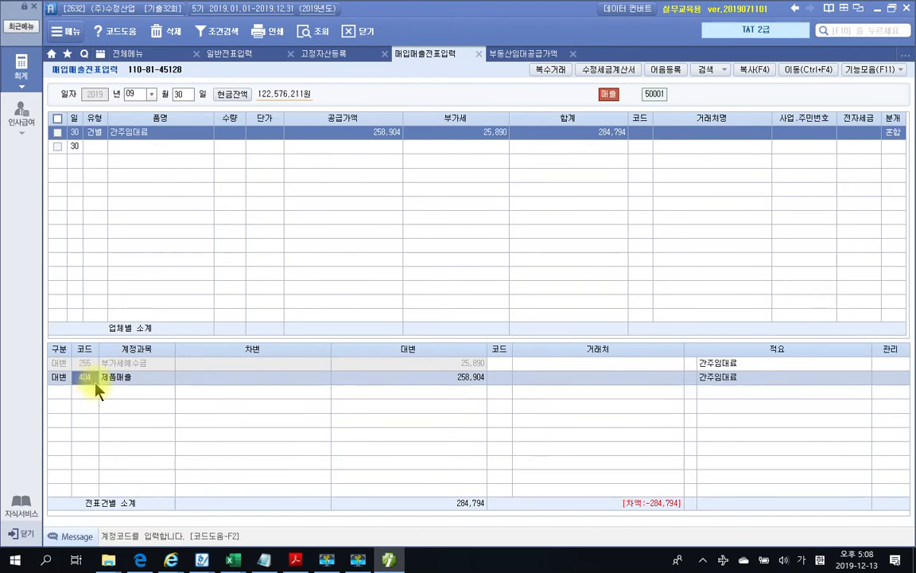
key("shift+Tab")
type("3")
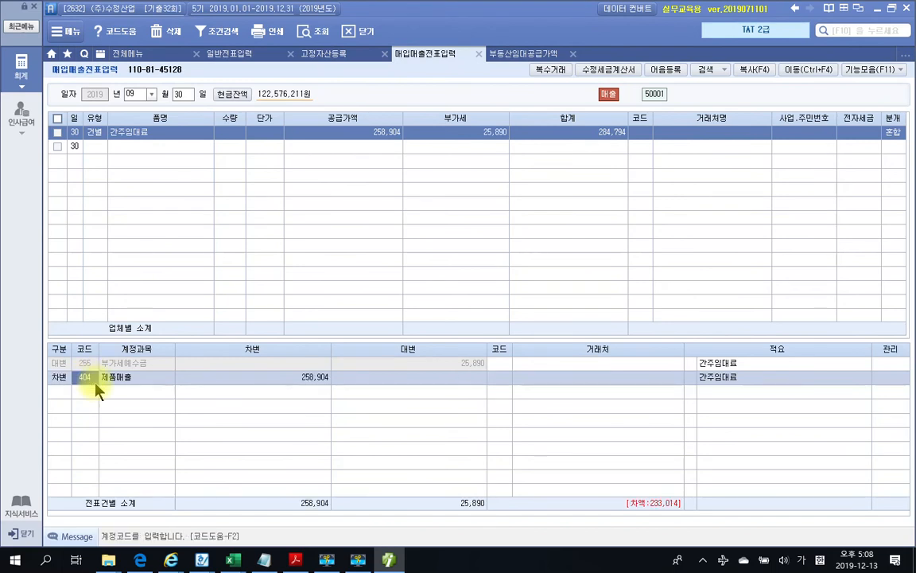
type("세금")
key("Return")
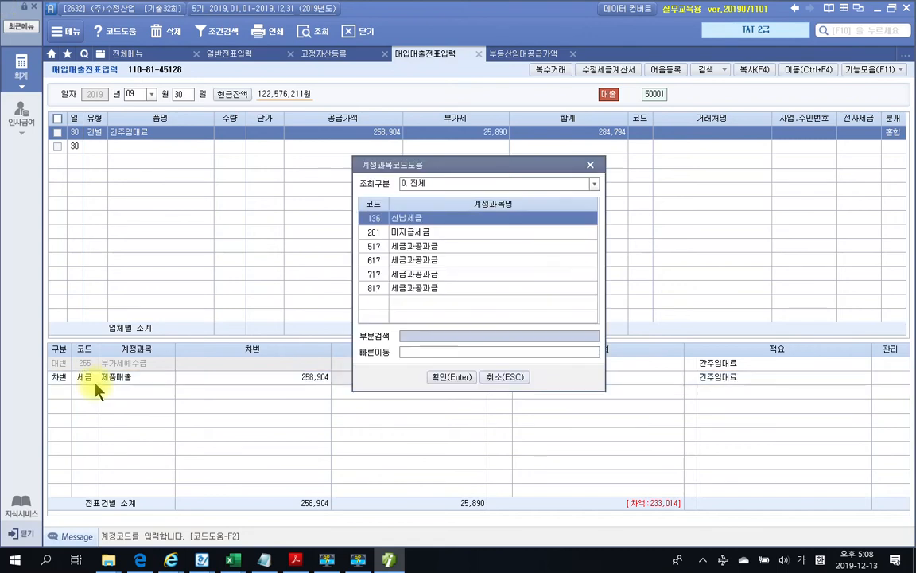
key("Down")
key("Down")
key("Down")
key("Down")
key("Down")
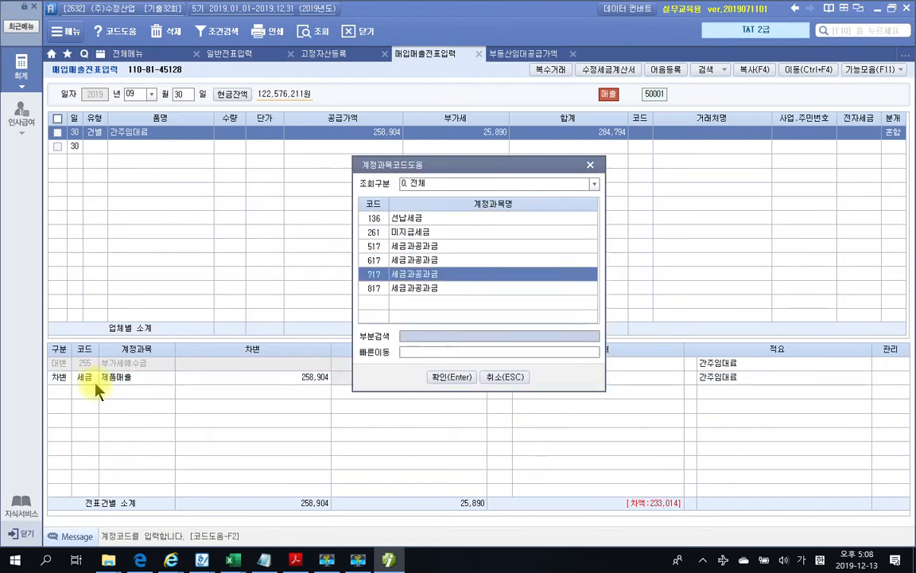
key("Return")
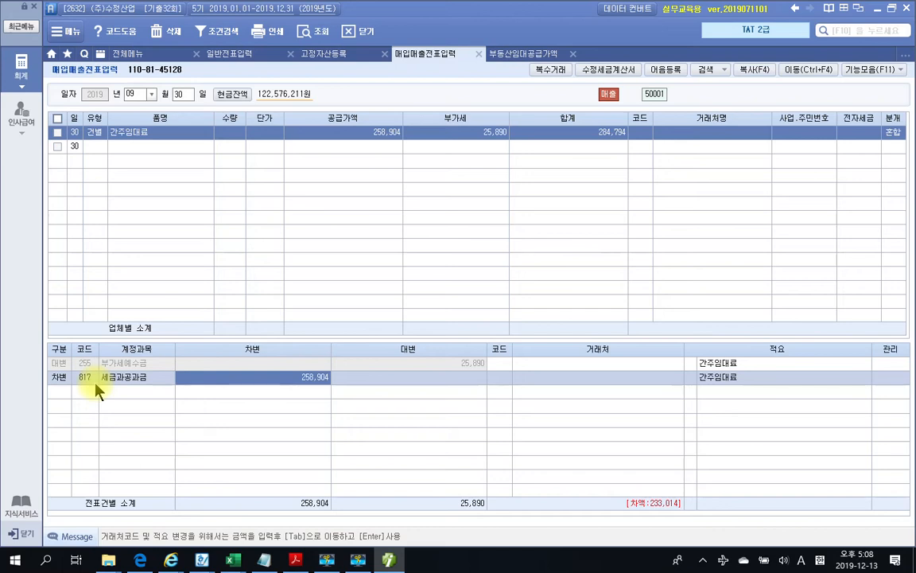
type("25890")
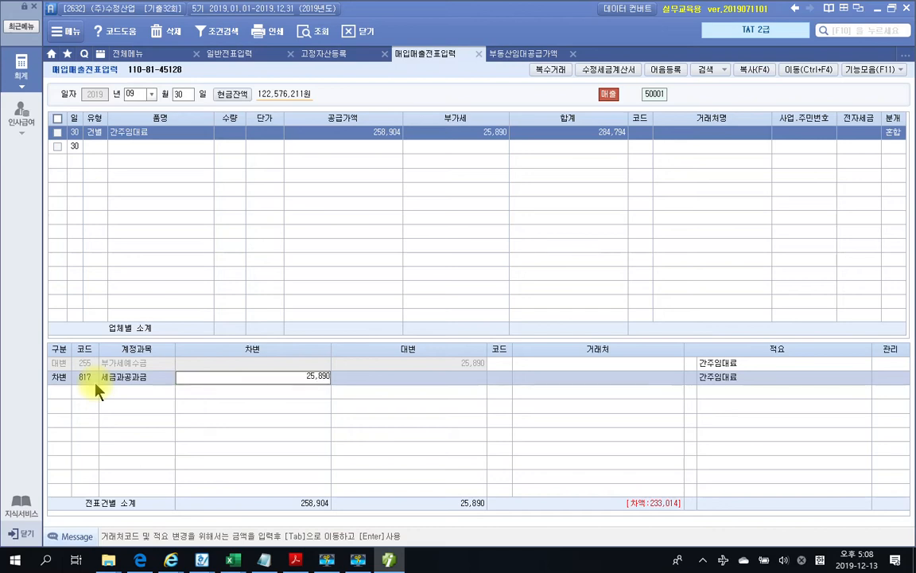
key("Return")
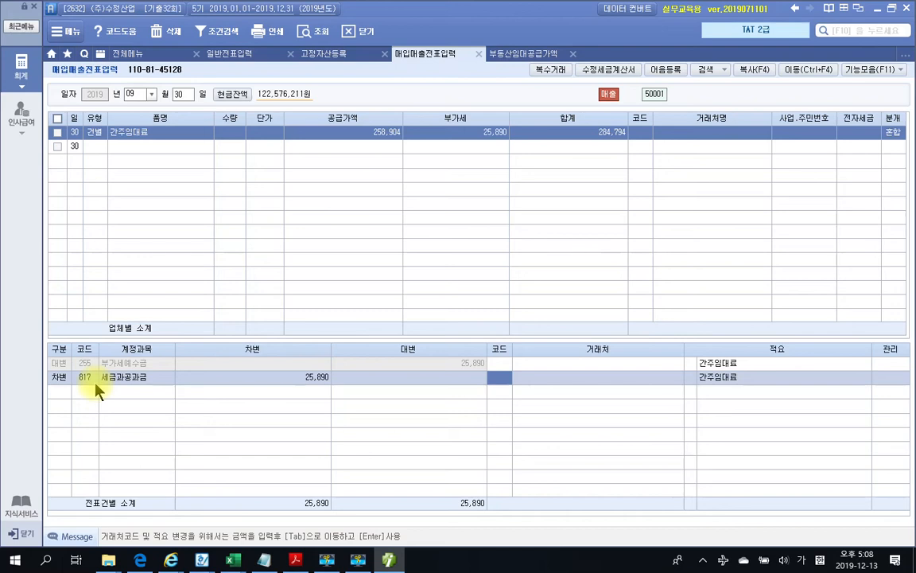
Mark the matching 25,890 VAT, credit and debit amounts, then clear the marks
mouse_move(501, 173)
left_mouse_down()
mouse_move(517, 132)
mouse_move(515, 143)
left_mouse_up()
left_click_drag(436, 369, 462, 388)
left_click_drag(347, 390, 334, 410)
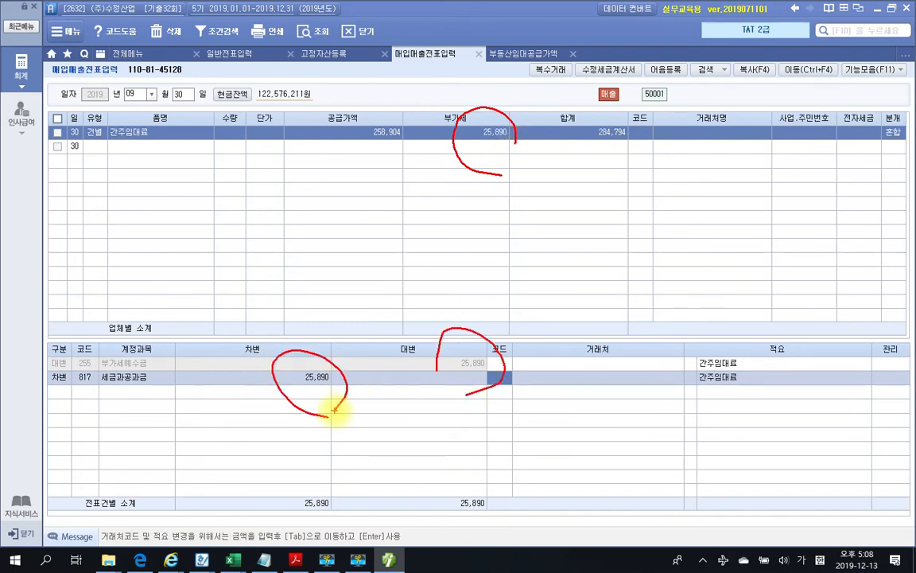
key("Escape")
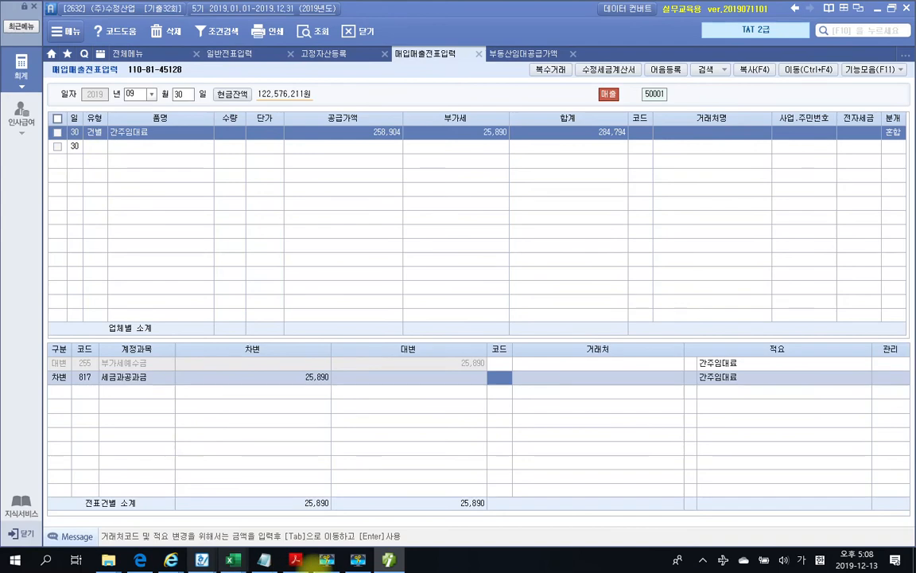
left_click(299, 561)
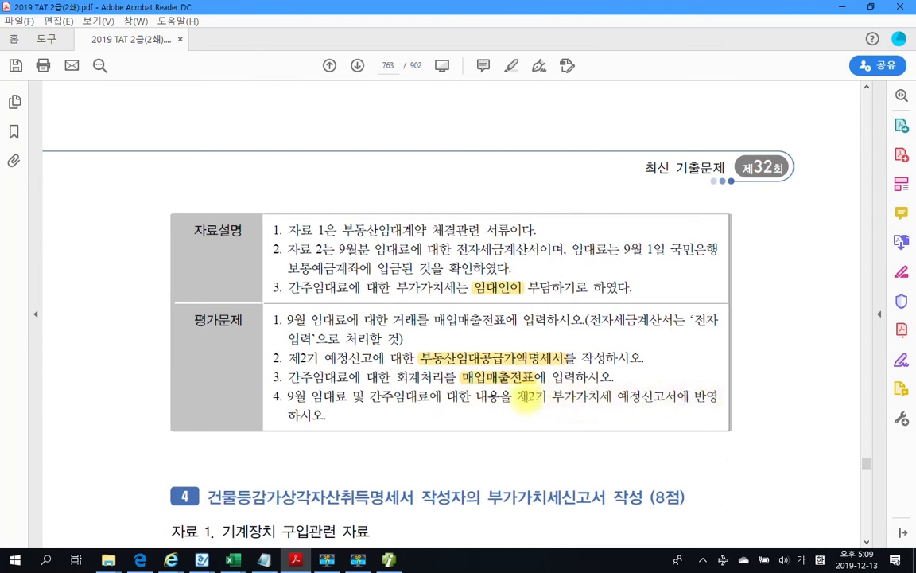
Highlight '부가가치세 예정신고서에' in yellow in task item 4 of the exam
left_click_drag(518, 396, 646, 397)
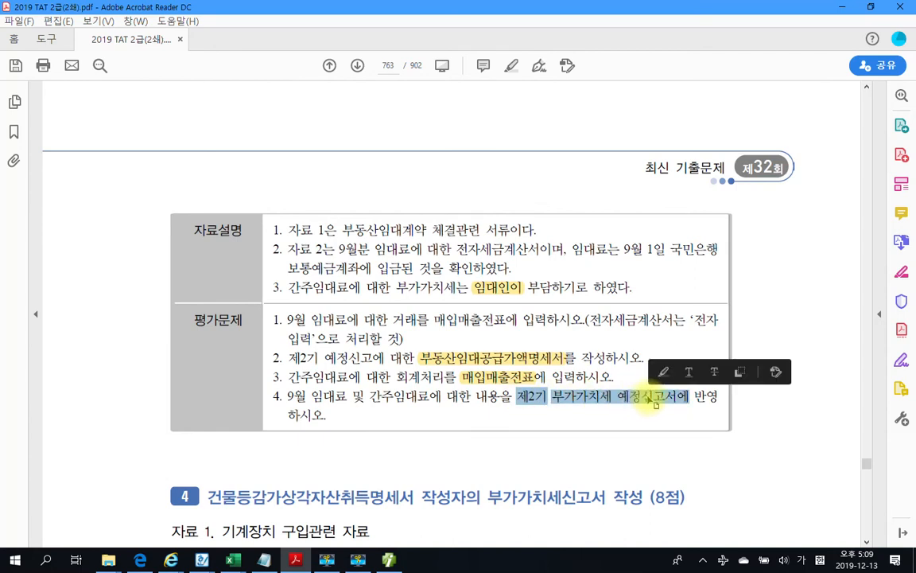
left_click(648, 397)
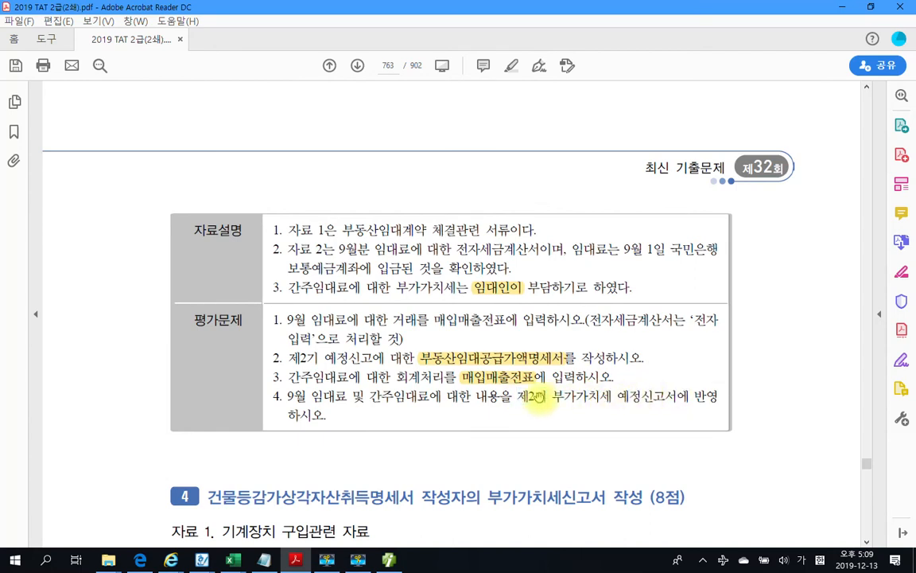
left_click_drag(551, 396, 654, 402)
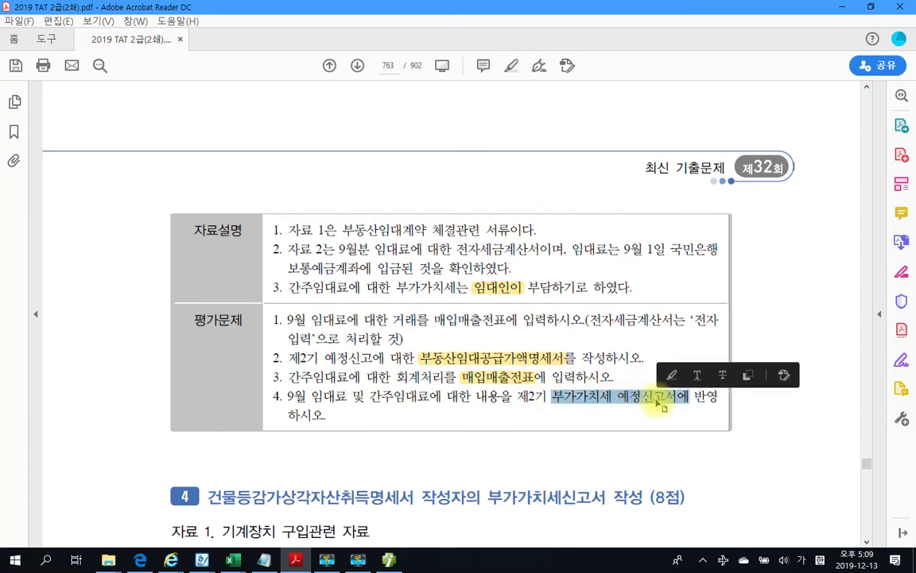
right_click(654, 401)
left_click(702, 438)
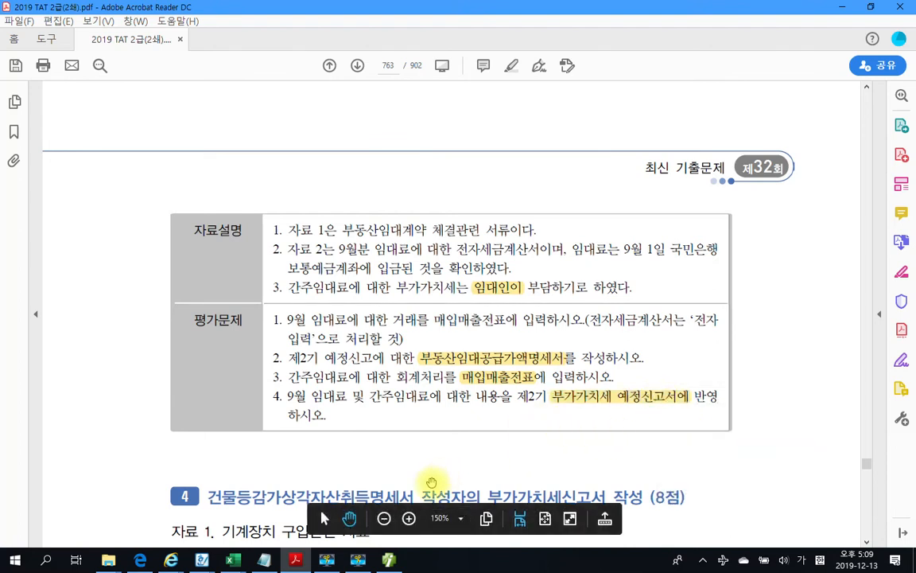
left_click(389, 560)
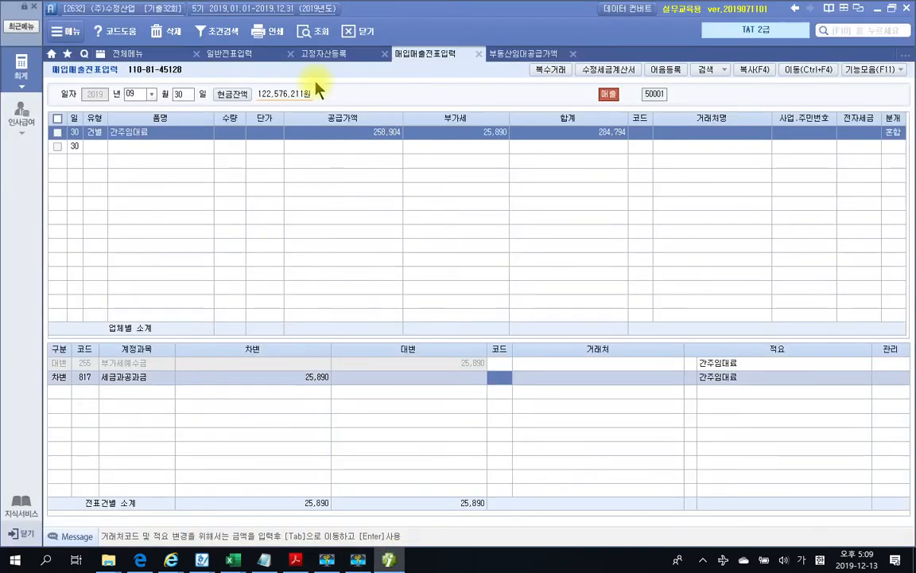
Load the 07–09 부가가치세신고서 for regular filing and save it, showing 19,601,429 payable
left_click(125, 54)
left_click(101, 298)
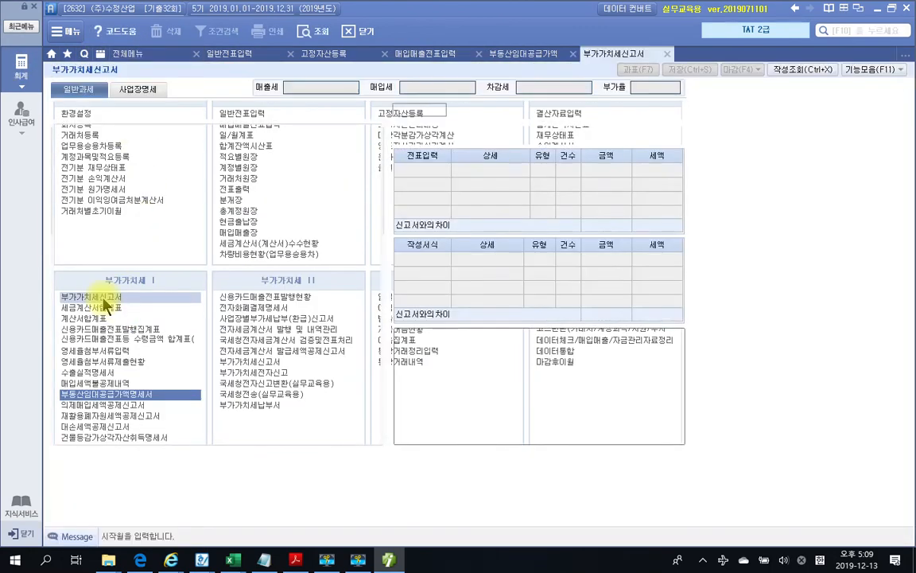
type("7")
key("Return")
key("Return")
type("9")
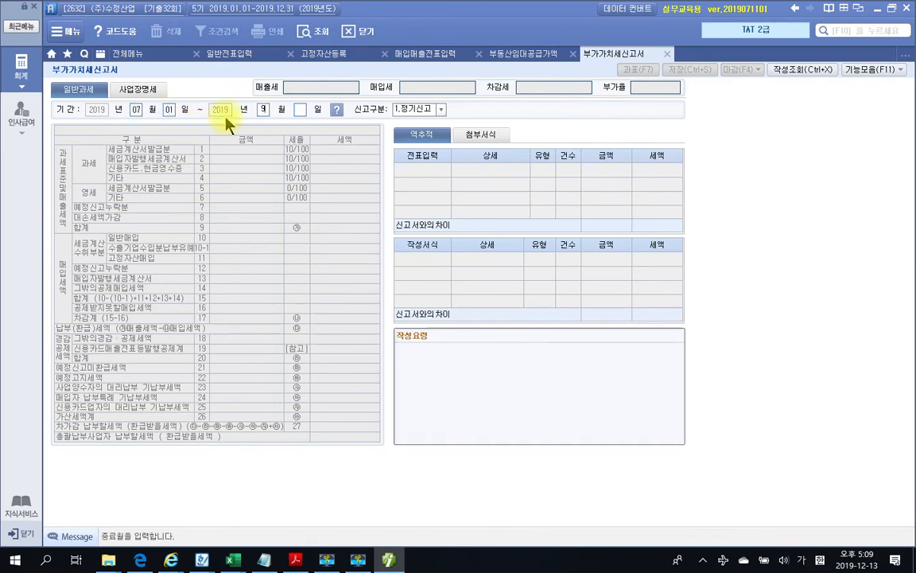
key("Return")
key("Return")
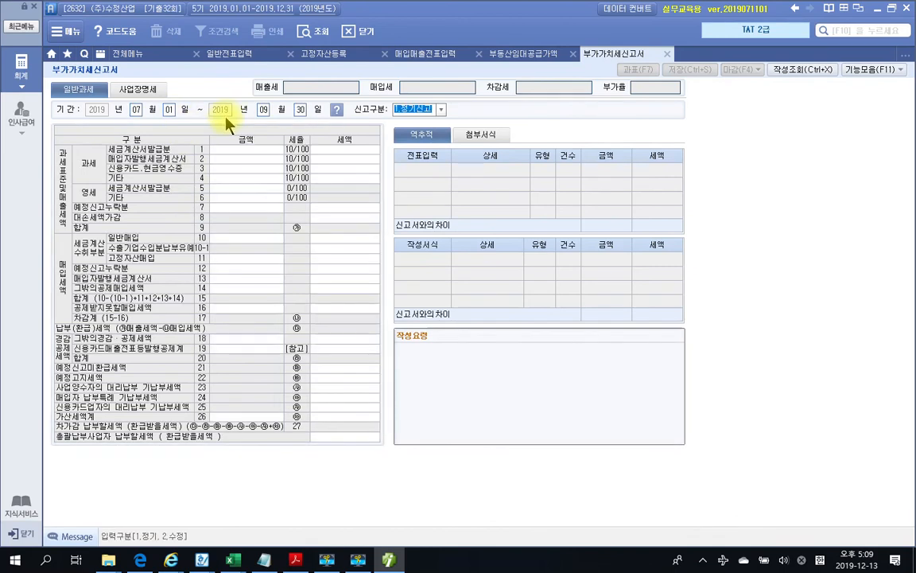
key("Return")
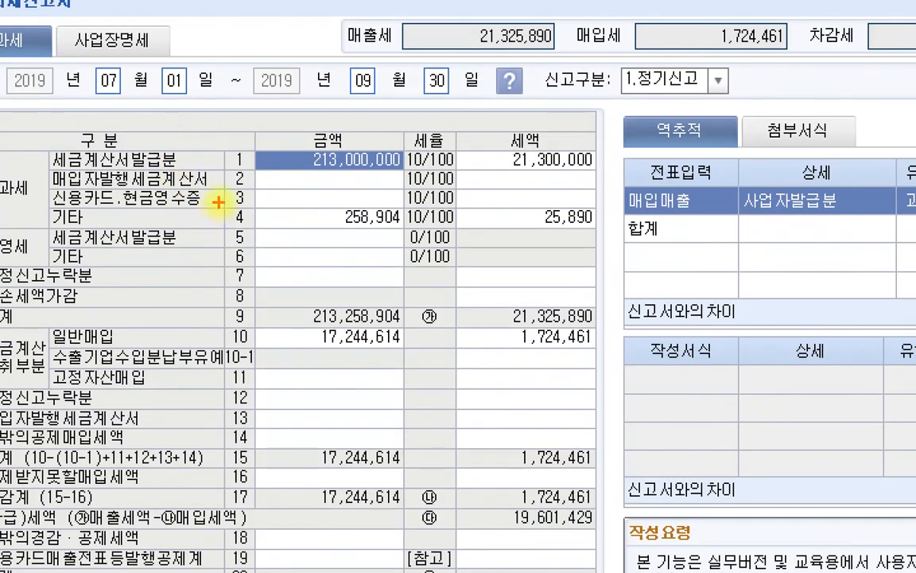
mouse_move(58, 205)
left_mouse_down()
mouse_move(199, 219)
mouse_move(606, 231)
left_mouse_up()
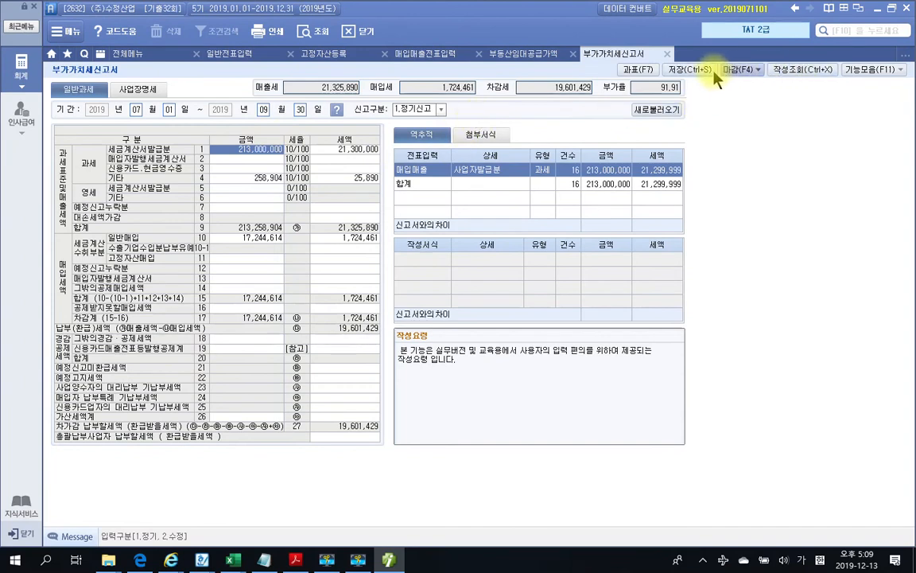
left_click(689, 72)
left_click(462, 309)
Close the VAT return, rental statement, 매입매출전표입력, 고정자산등록 and 일반전표입력 screens
left_click(668, 54)
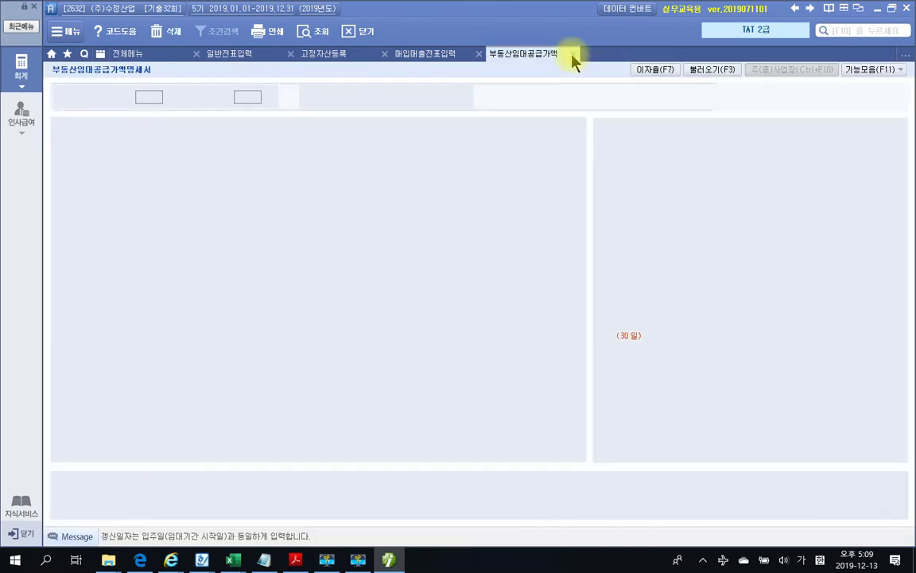
left_click(573, 55)
left_click(479, 54)
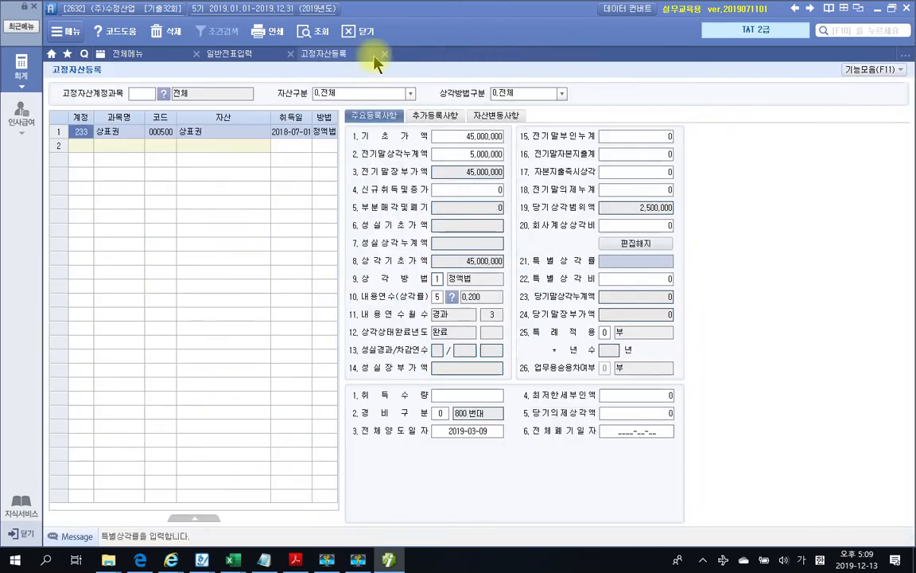
left_click(385, 54)
left_click(290, 53)
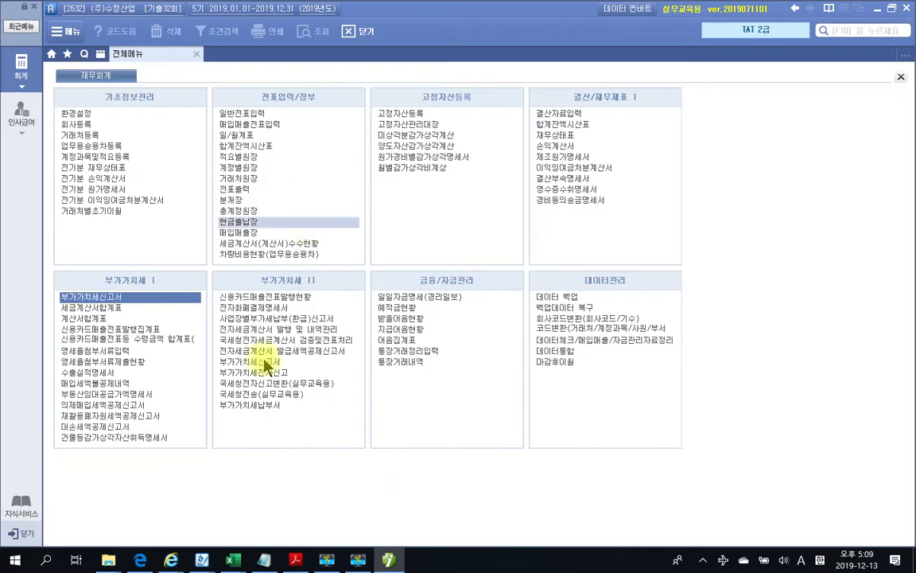
left_click(295, 560)
Highlight '건물등감가상각자산취득명세서 작성자의' in the section 4 heading
scroll(452, 459, "down", 6)
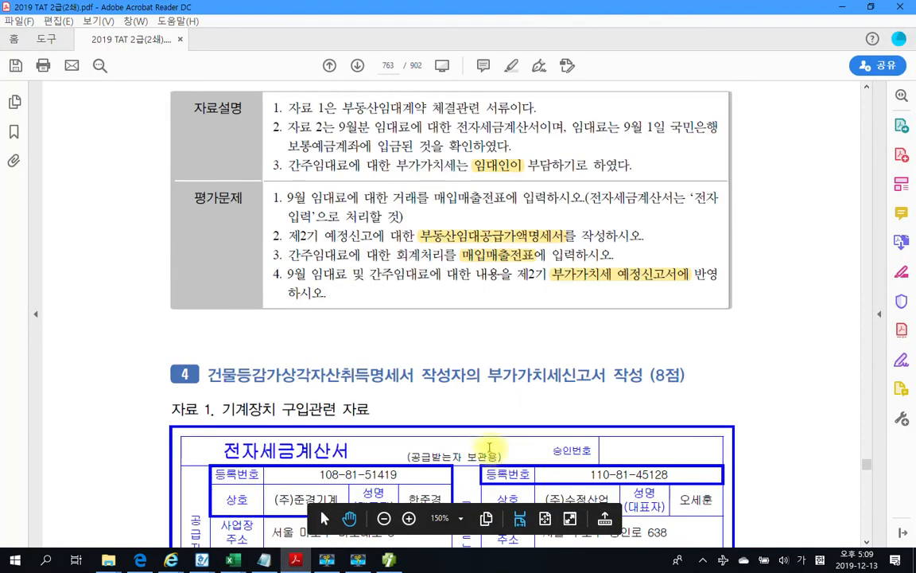
scroll(478, 431, "down", 12)
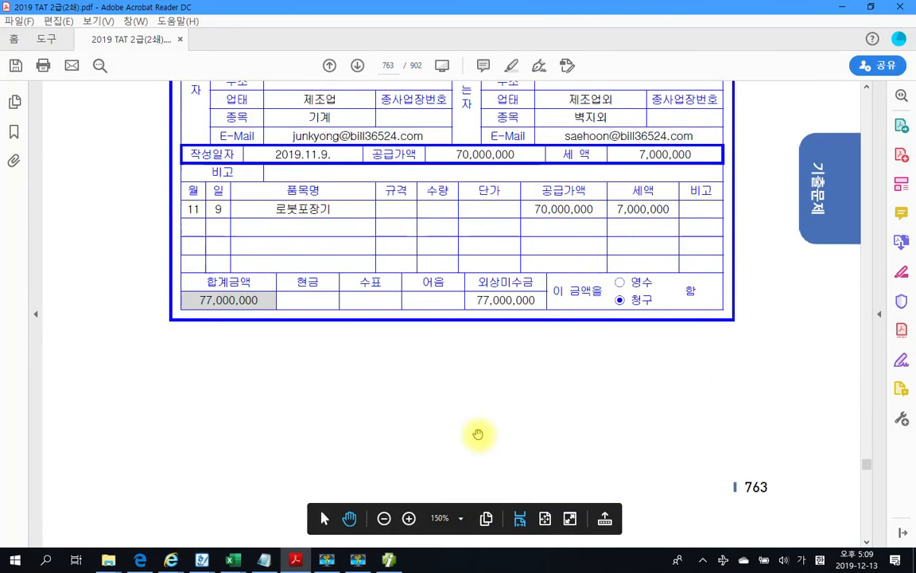
scroll(478, 434, "down", 20)
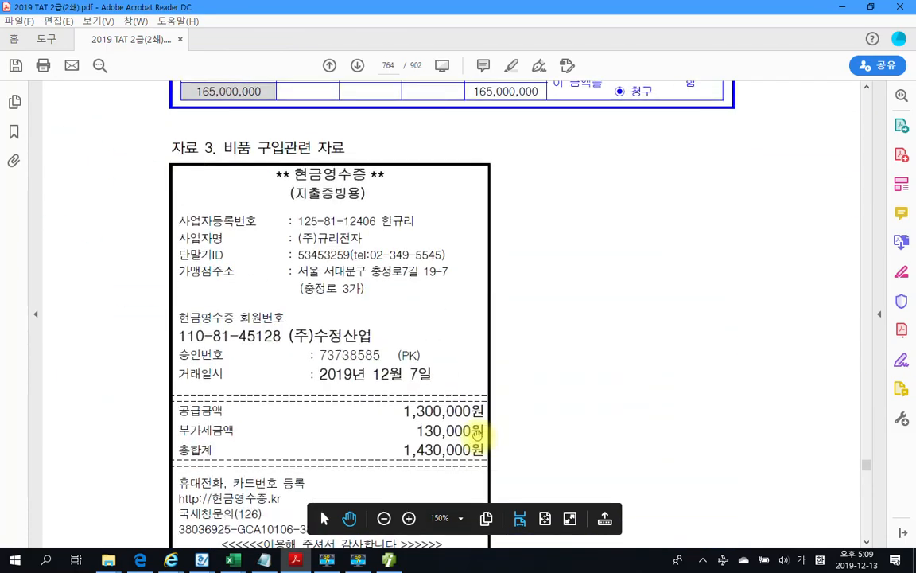
scroll(478, 435, "down", 15)
scroll(478, 436, "up", 4)
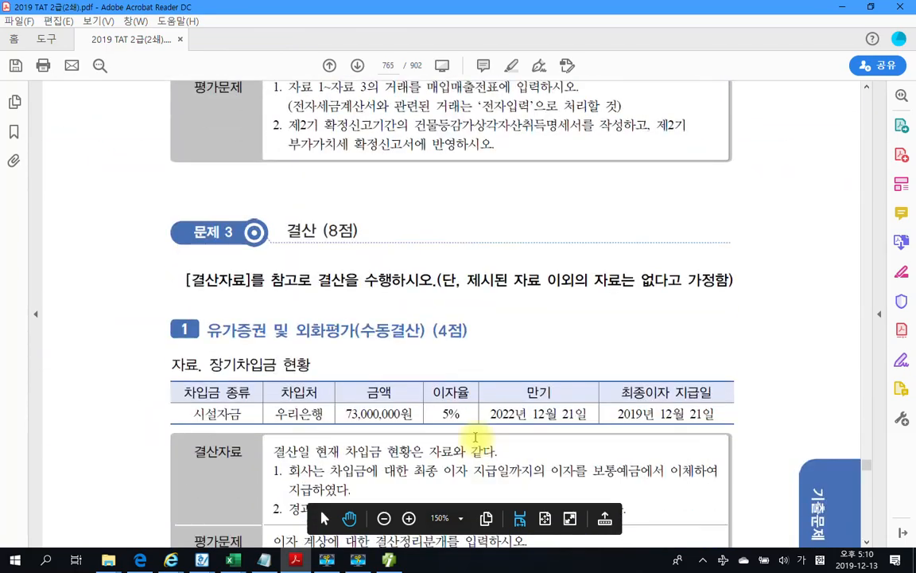
scroll(475, 437, "up", 18)
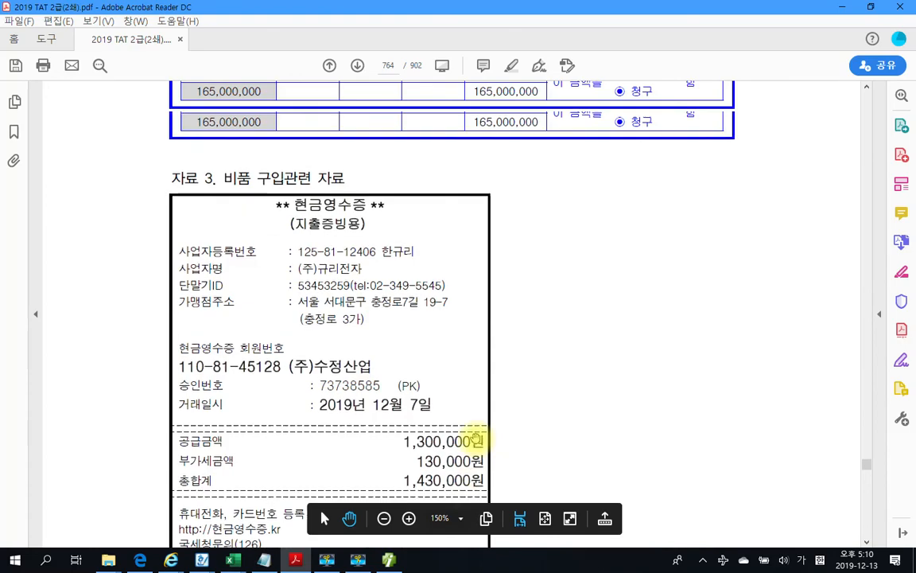
scroll(475, 437, "up", 20)
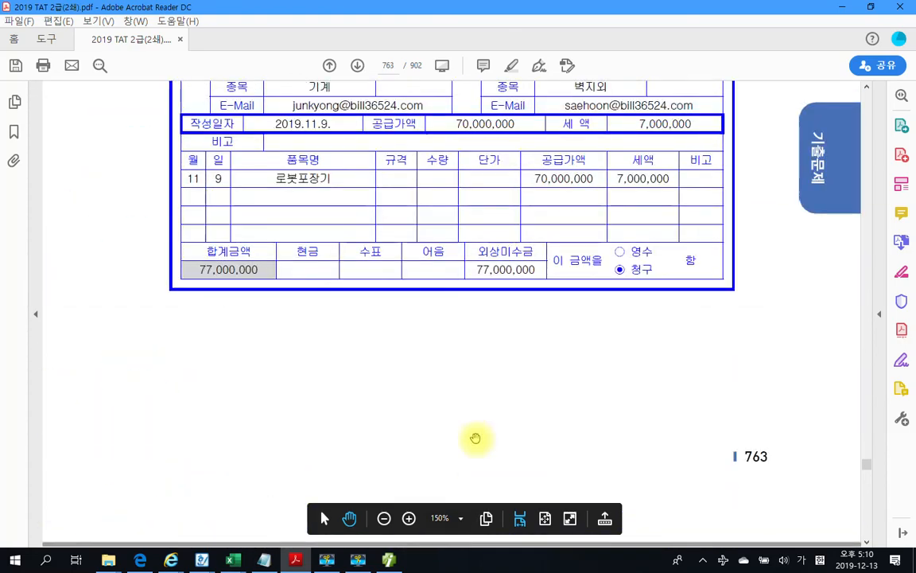
scroll(476, 438, "up", 3)
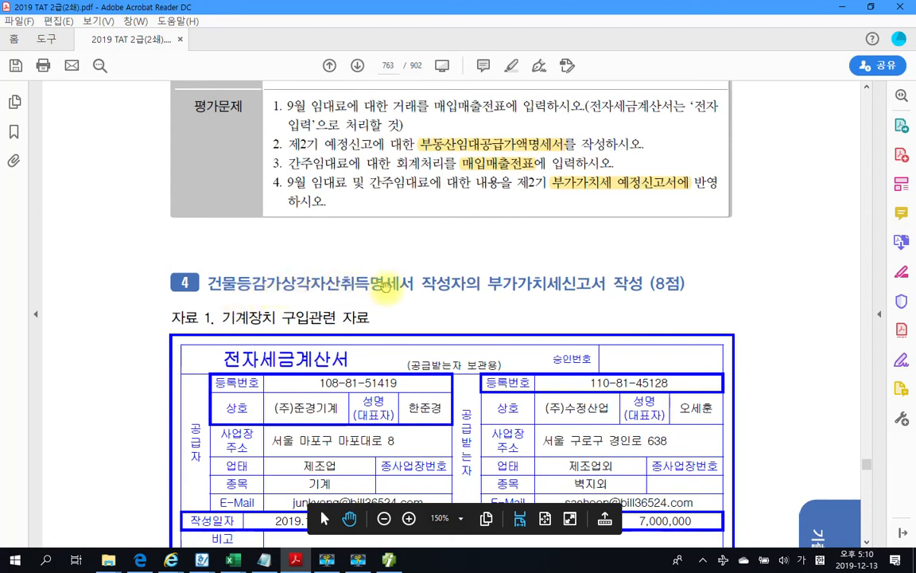
left_click_drag(420, 284, 292, 294)
right_click(292, 294)
left_click(348, 323)
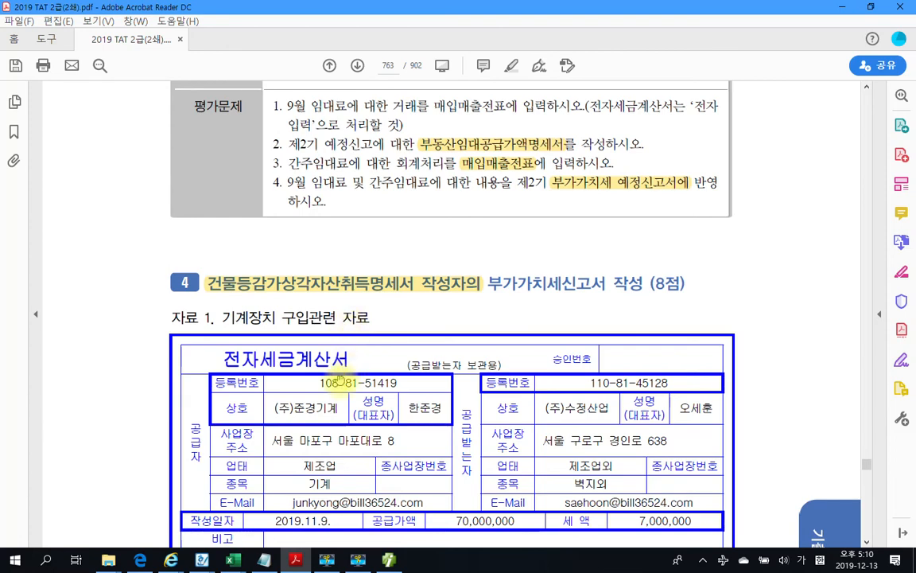
Scroll down to page 765's task on 자료 1–3 vouchers and the acquisition statement
scroll(416, 434, "down", 3)
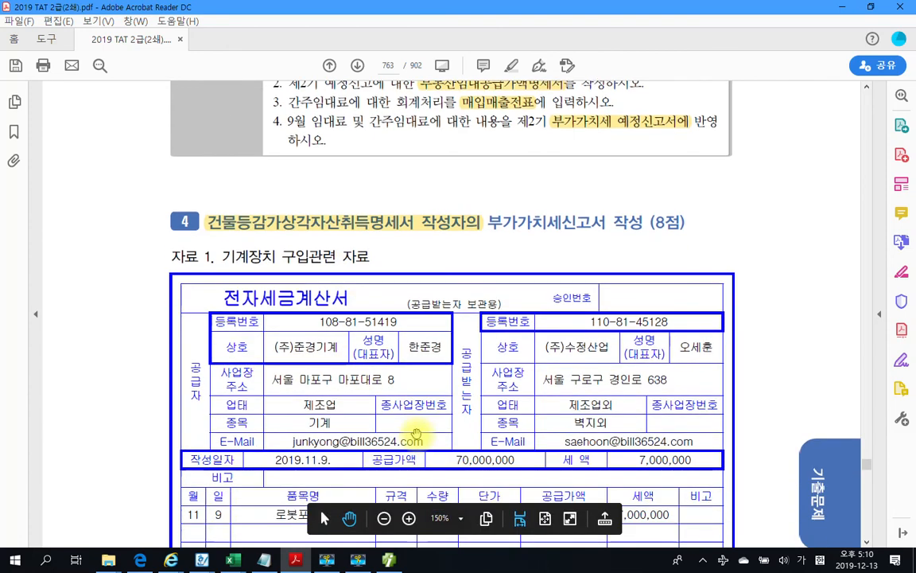
scroll(414, 436, "down", 2)
scroll(413, 436, "down", 18)
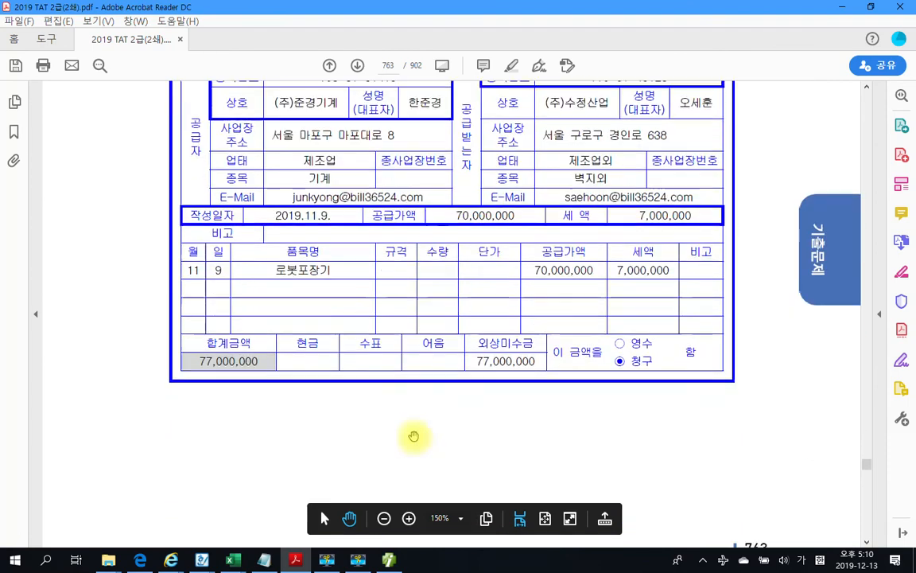
scroll(414, 434, "down", 20)
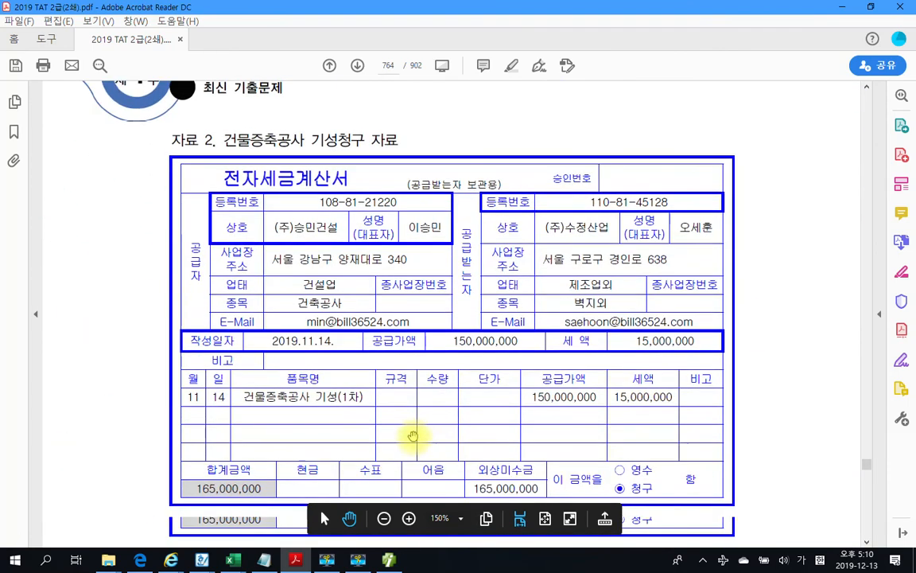
scroll(413, 434, "down", 18)
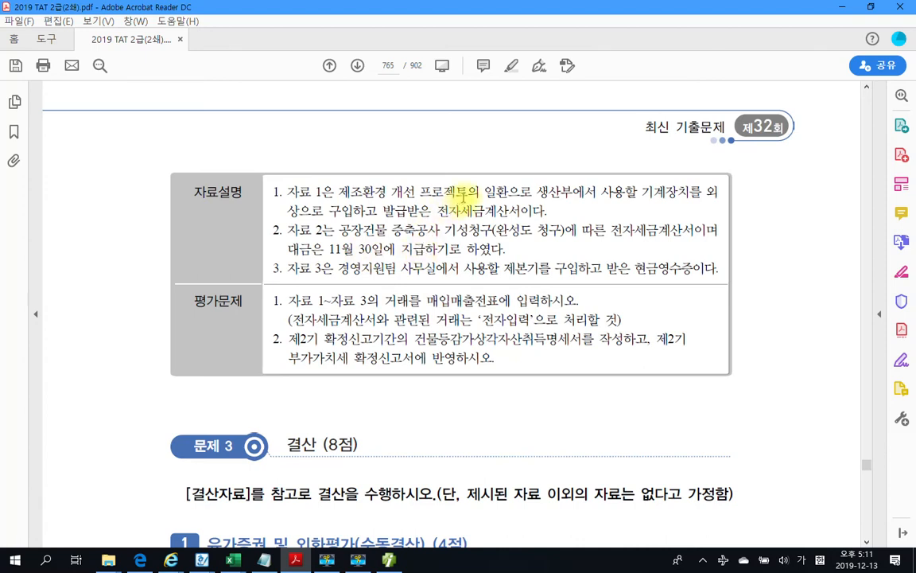
Highlight the word 기계장치 in item 1 of the task
left_click_drag(641, 192, 689, 192)
right_click(685, 193)
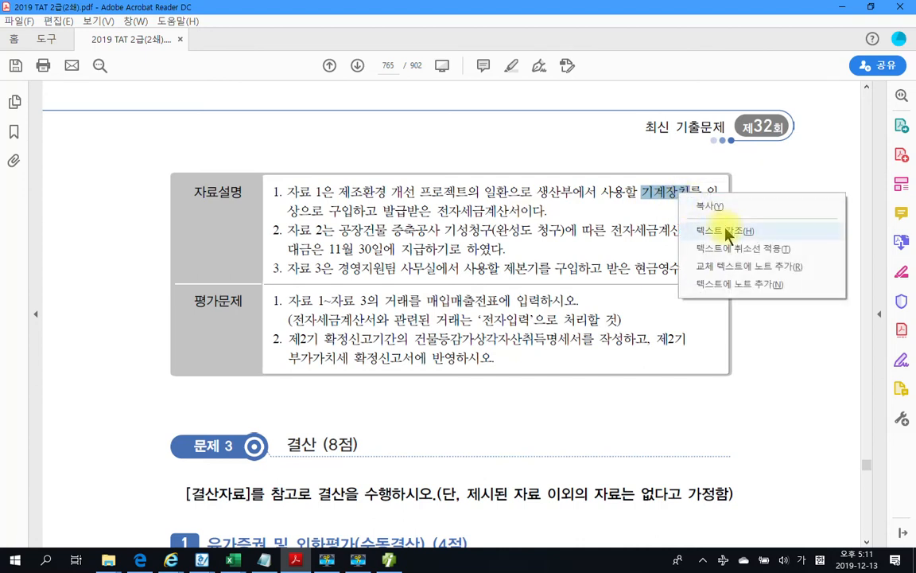
left_click(726, 230)
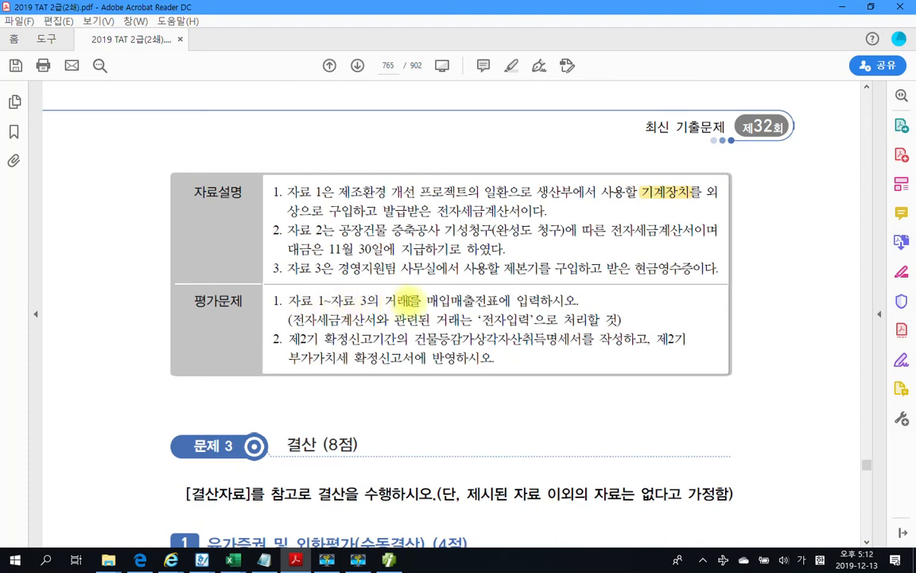
left_click_drag(425, 300, 498, 301)
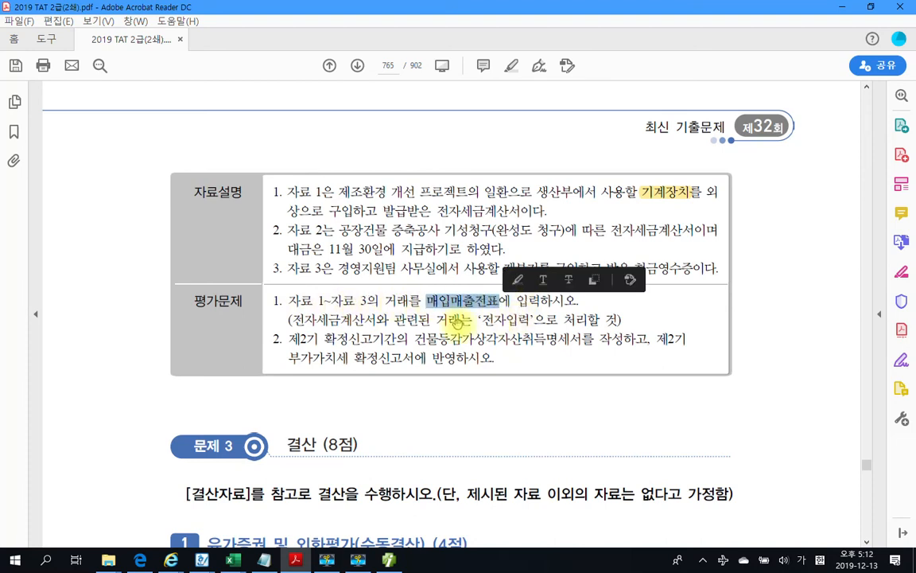
left_click(318, 322)
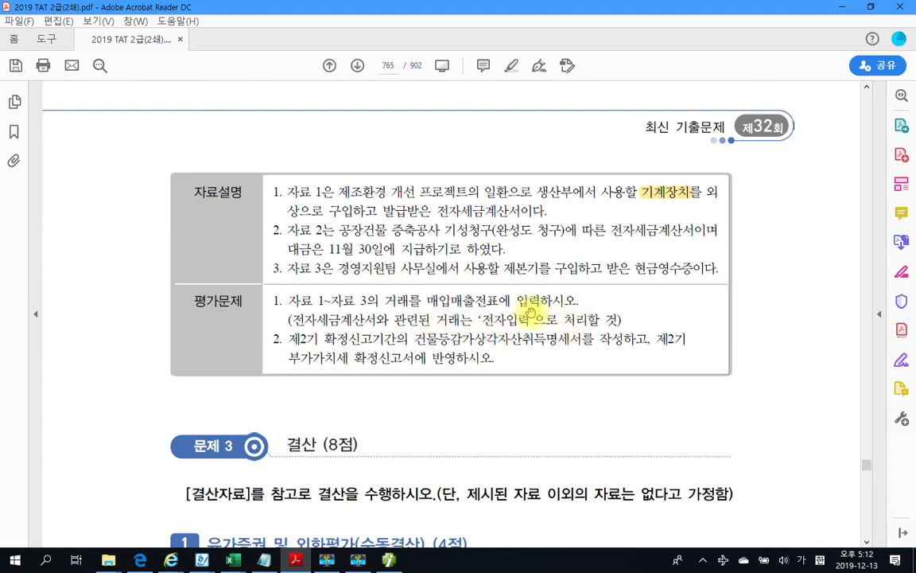
Scroll up to page 763's 자료 1 로봇포장기 invoice: 70,000,000 plus 7,000,000 VAT
scroll(531, 313, "up", 3)
scroll(530, 313, "up", 15)
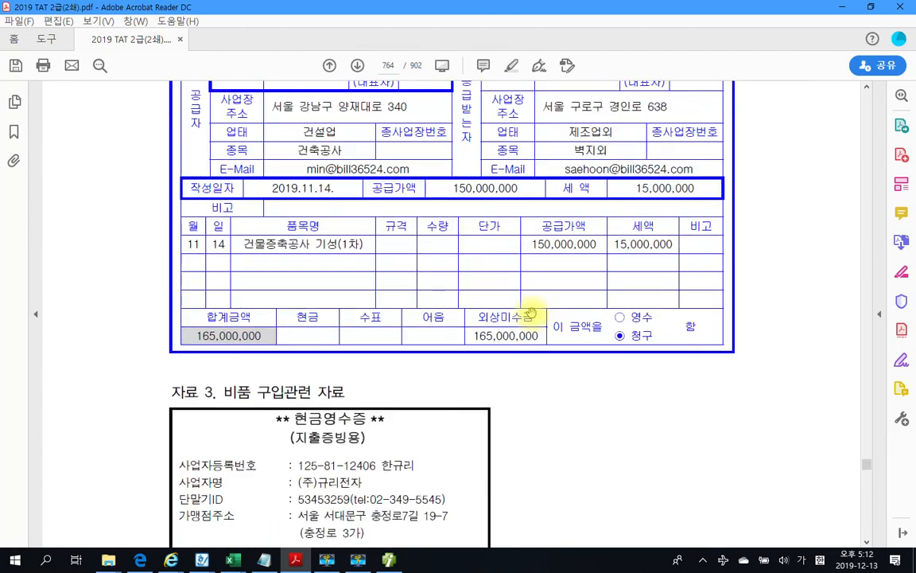
scroll(531, 313, "up", 8)
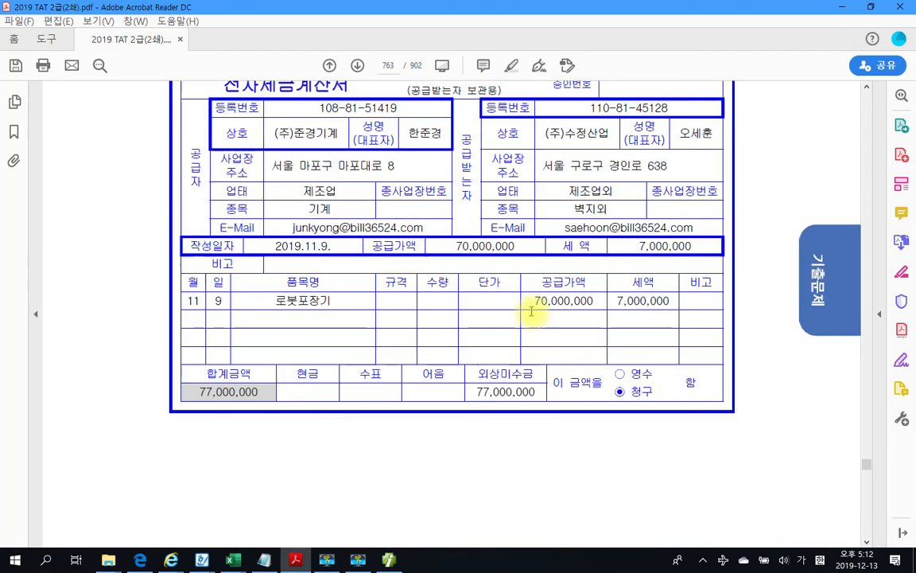
scroll(531, 313, "up", 2)
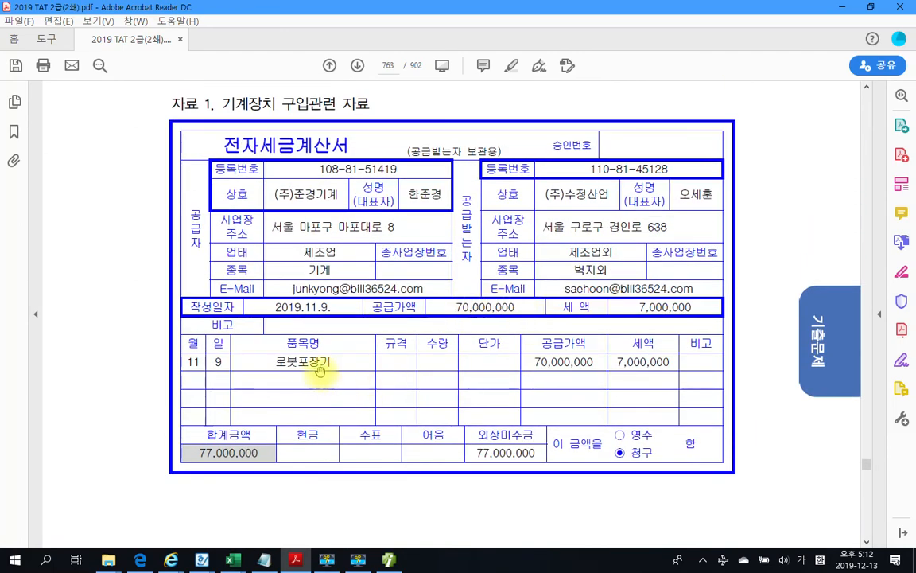
scroll(361, 372, "up", 1)
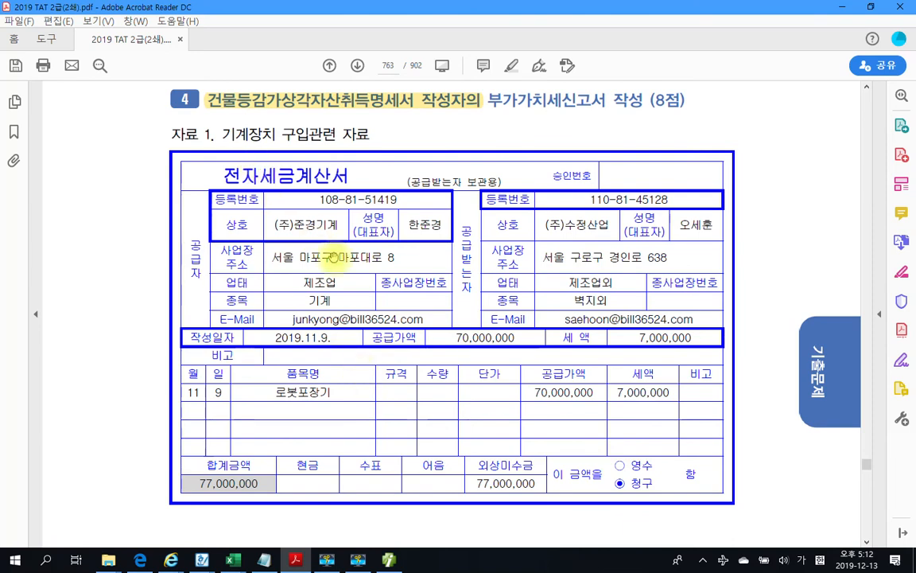
key("alt+Tab")
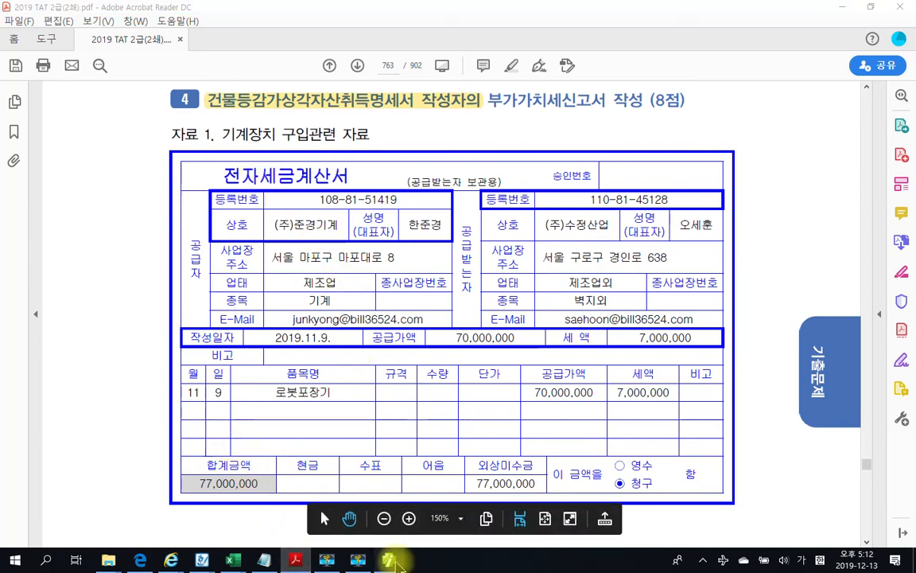
Start an 11/09 type 51 과세 purchase voucher for item 로봇포장기
left_click(253, 124)
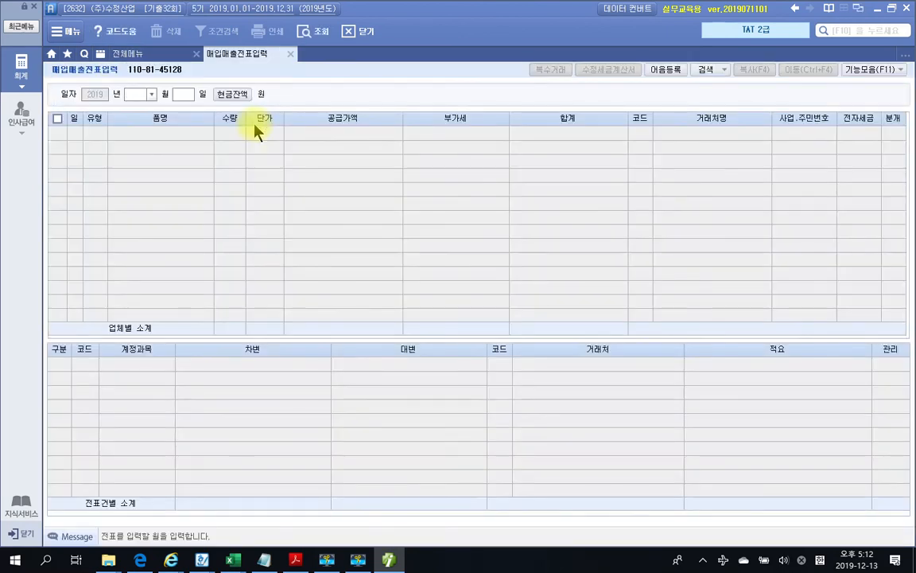
key("Return")
type("09")
key("Return")
key("Return")
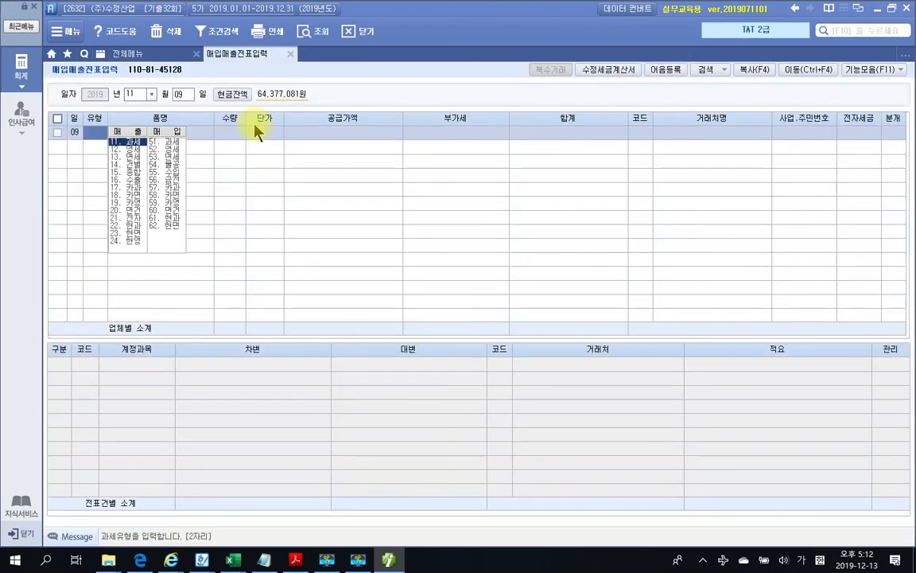
type("51")
key("Return")
type("로")
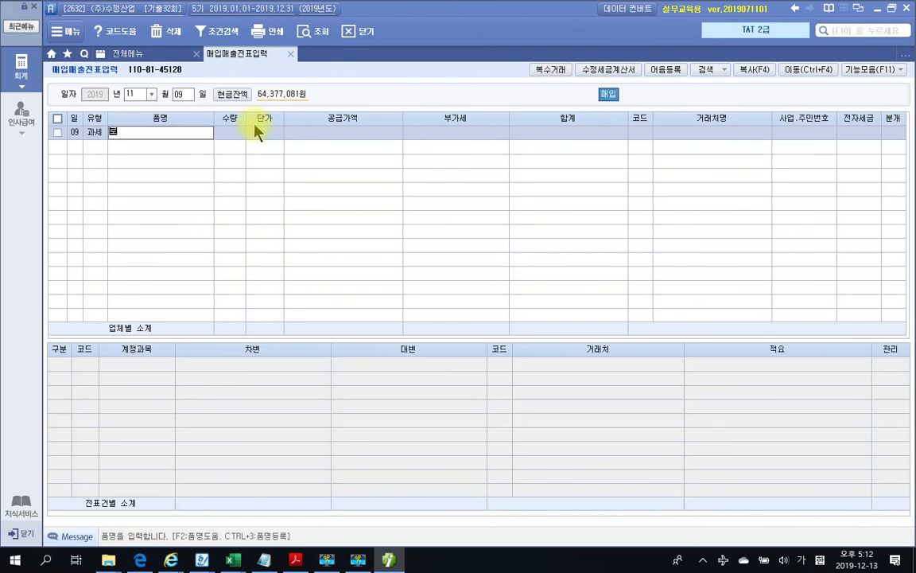
type("봇포장기")
key("Return")
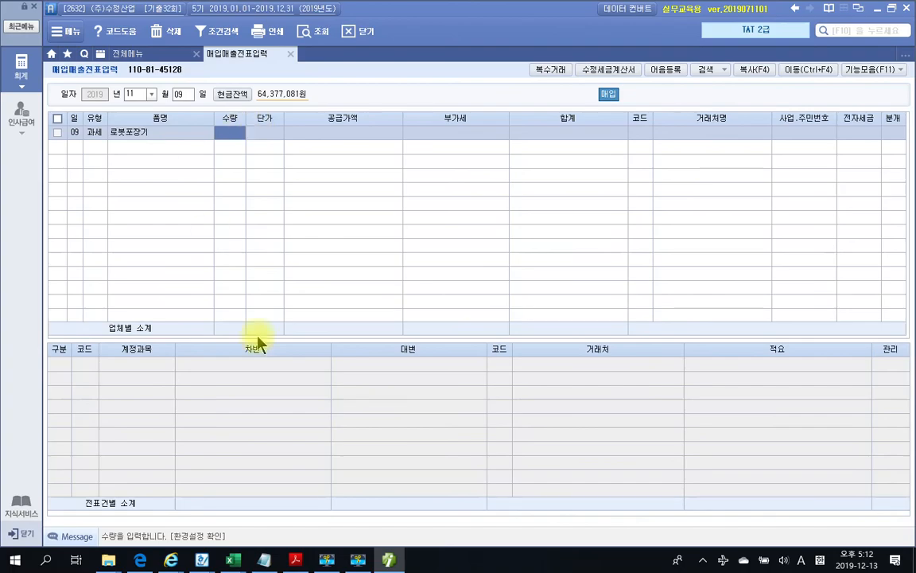
left_click(389, 561)
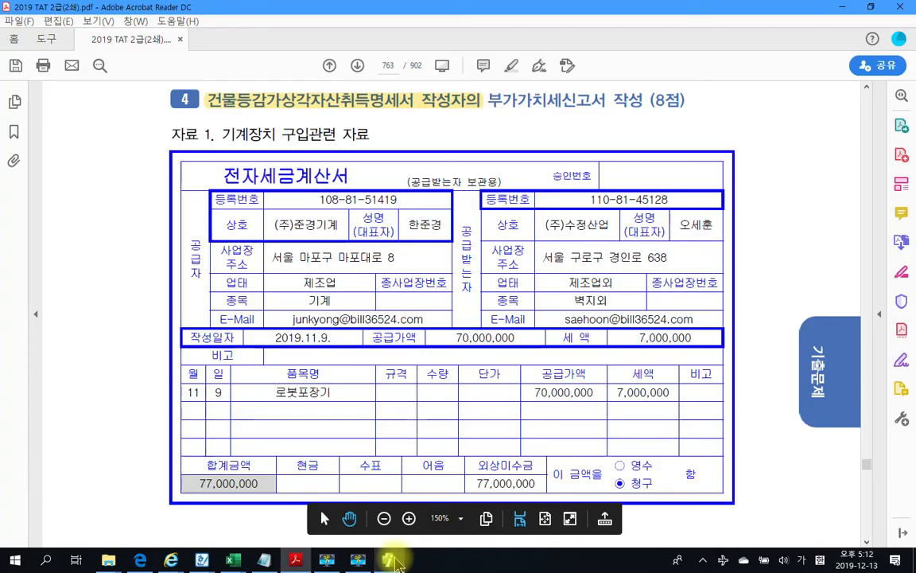
left_click(396, 563)
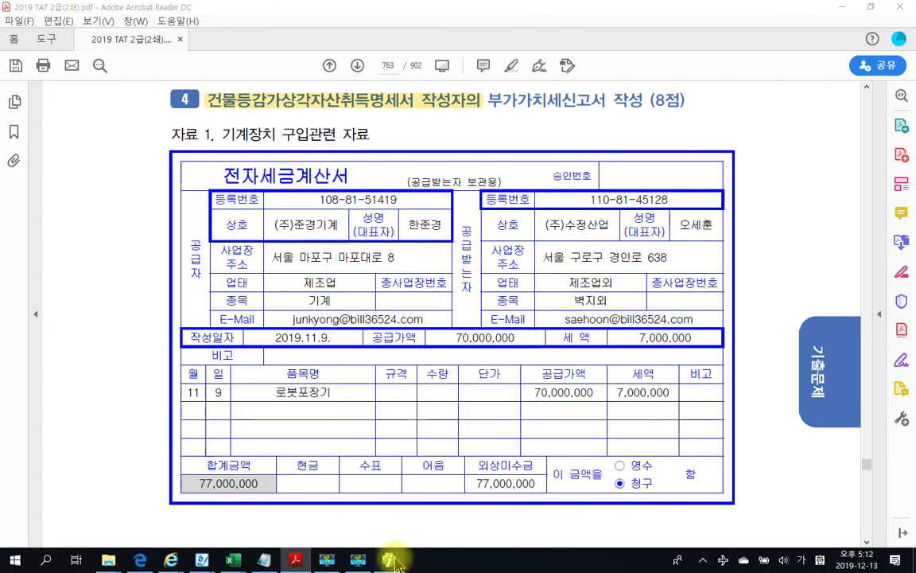
left_click(396, 563)
left_click(393, 563)
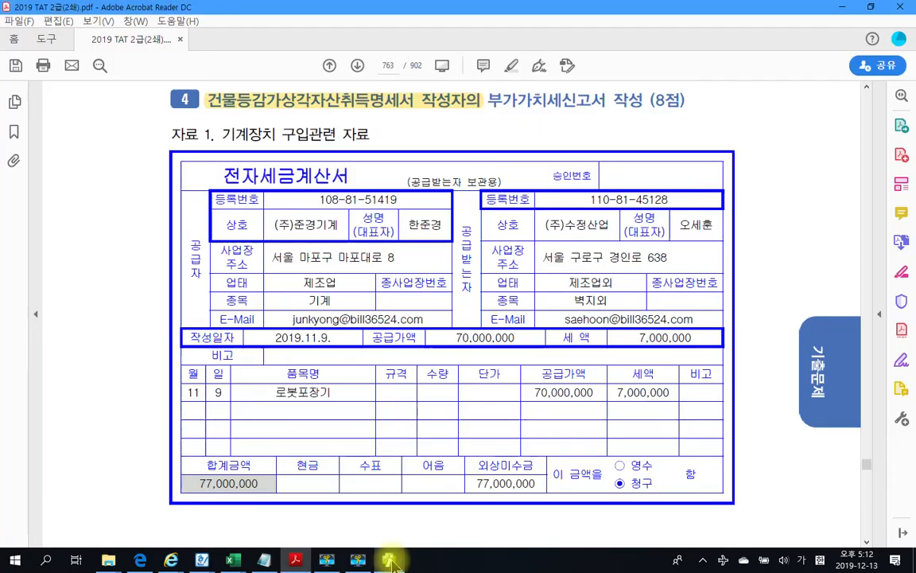
left_click(390, 562)
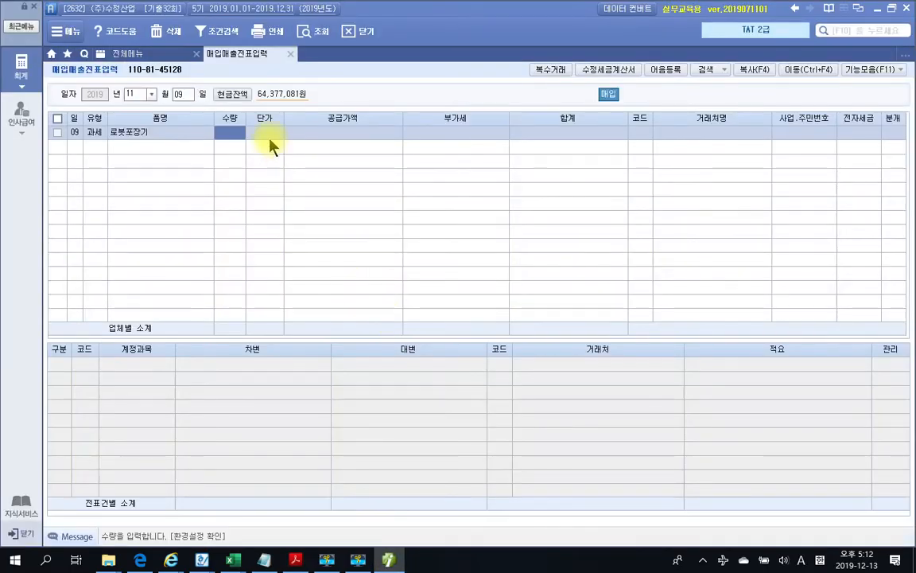
Enter 70,000,000 supply, supplier (주)준경기계, and mark the invoice 전자입력
key("Return")
key("Return")
type("70000000")
key("Return")
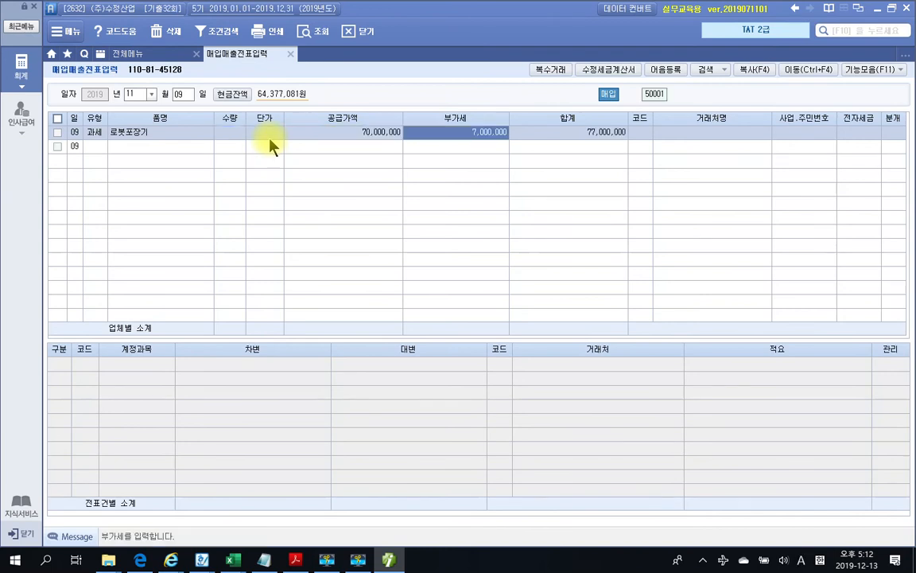
key("Return")
type("준경")
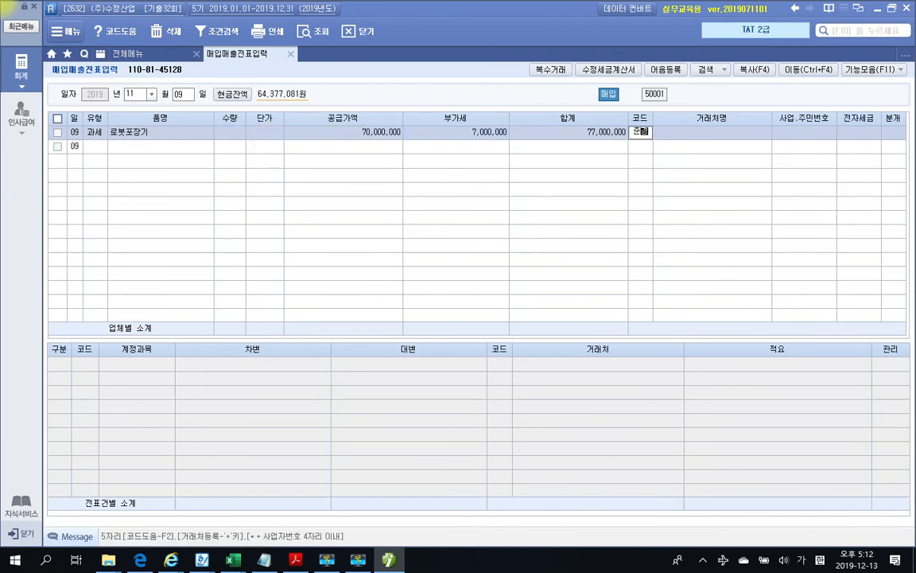
key("Return")
key("Return")
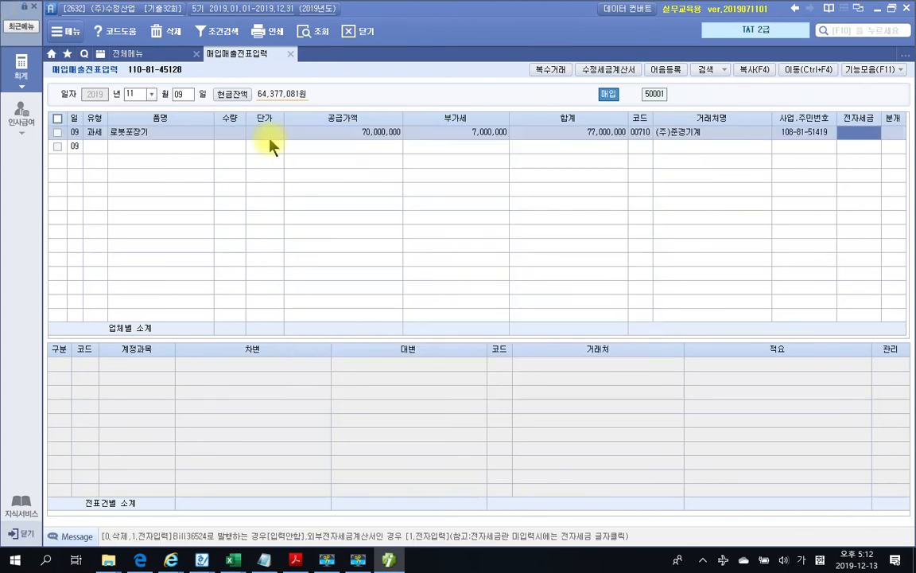
key("1")
key("Return")
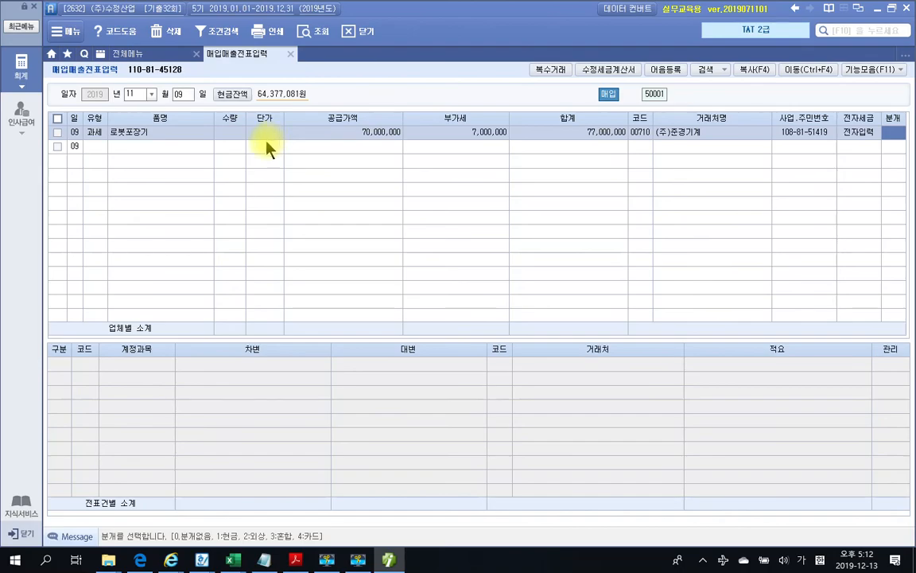
left_click(387, 560)
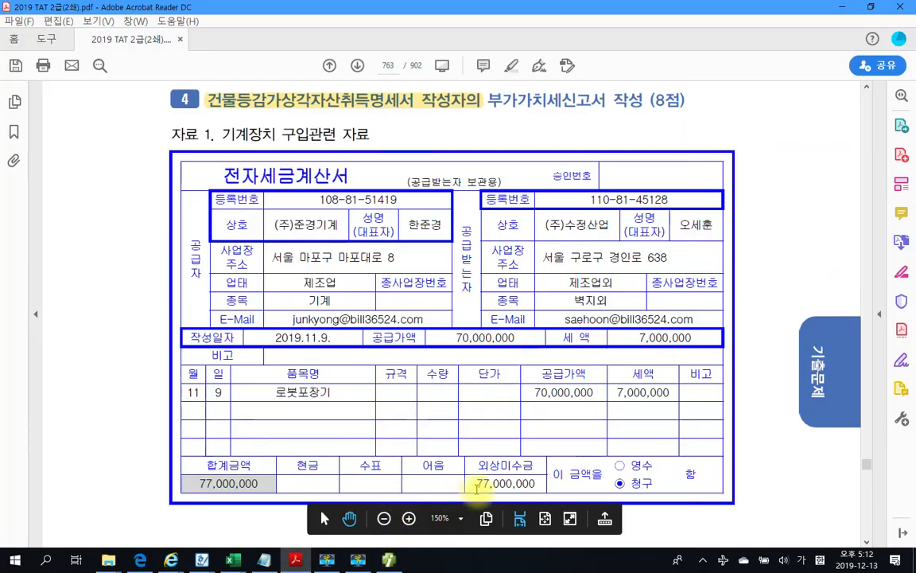
left_click(388, 560)
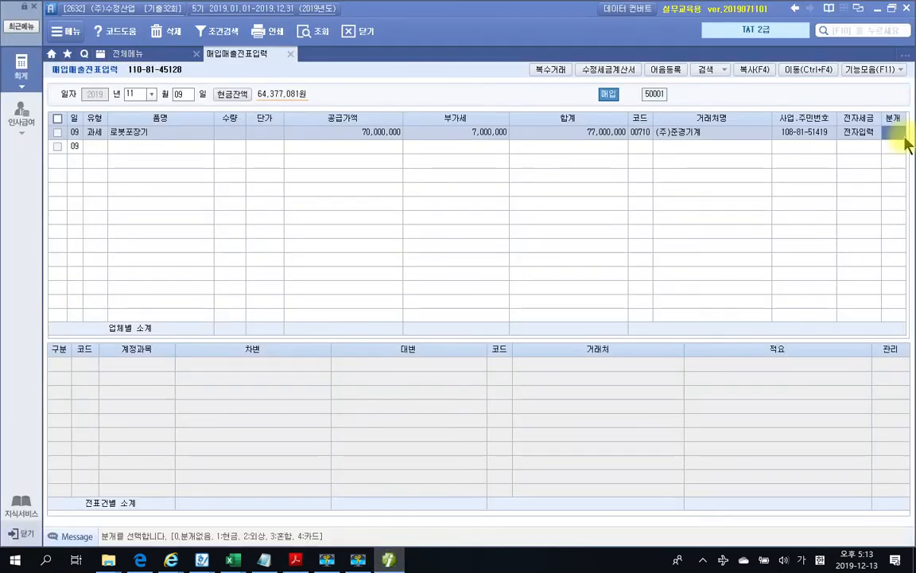
Choose a 혼합 journal and change the 원재료 debit line to 206 기계장치
type("3")
key("Return")
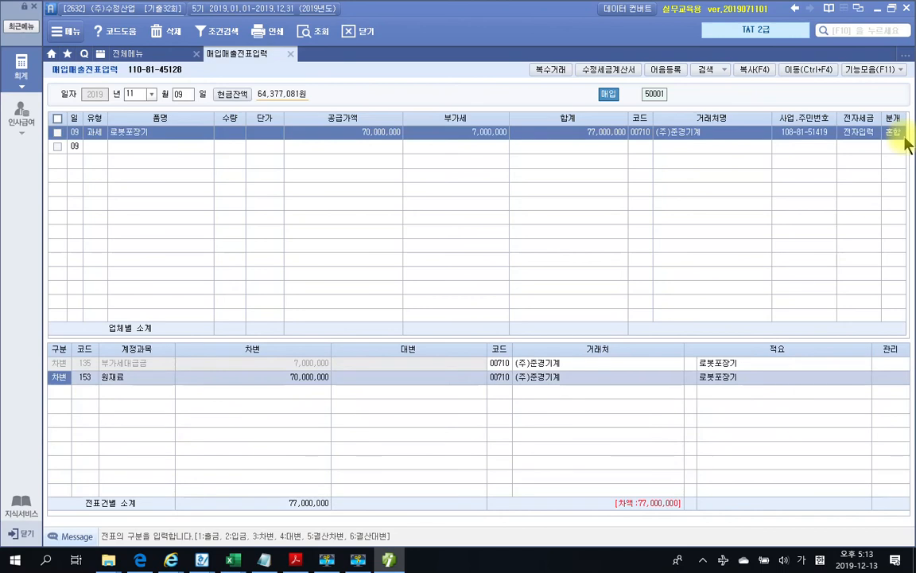
left_click(86, 379)
type("기계")
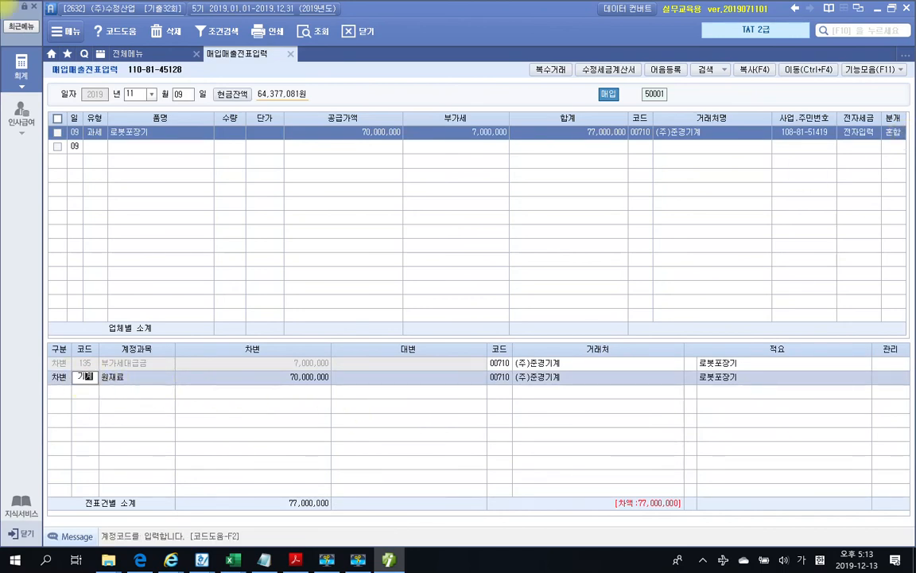
key("Return")
key("Return")
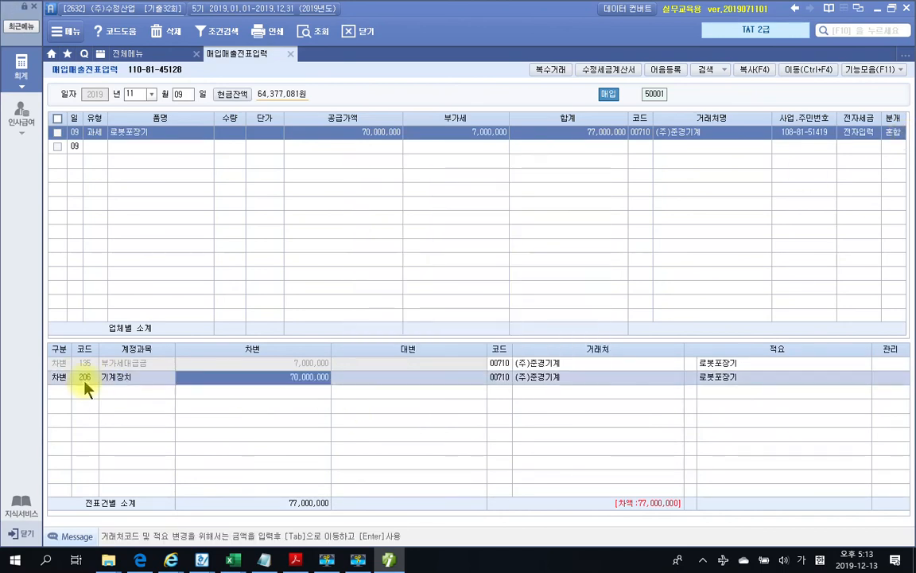
Add a credit line to 253 미지급금 for 77,000,000
key("Return")
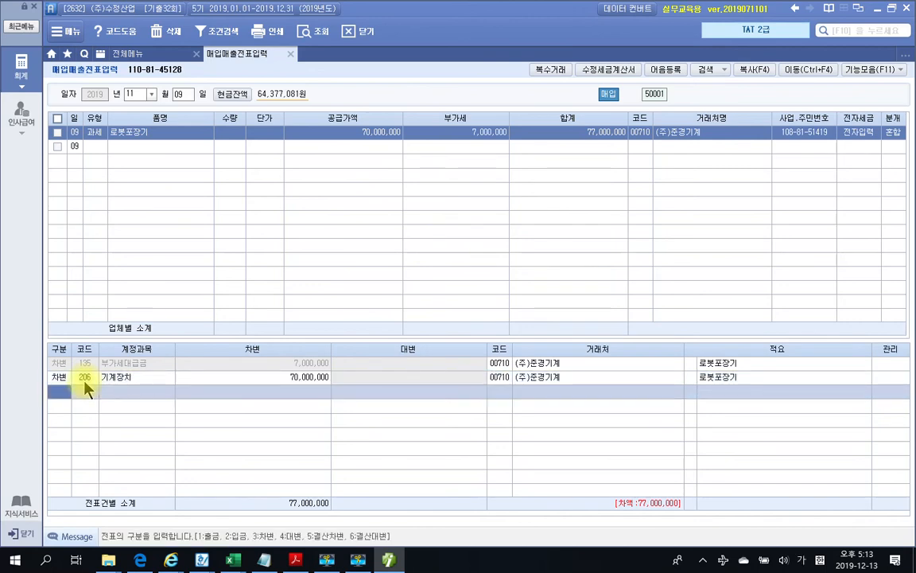
key("4")
type("미지급")
key("Return")
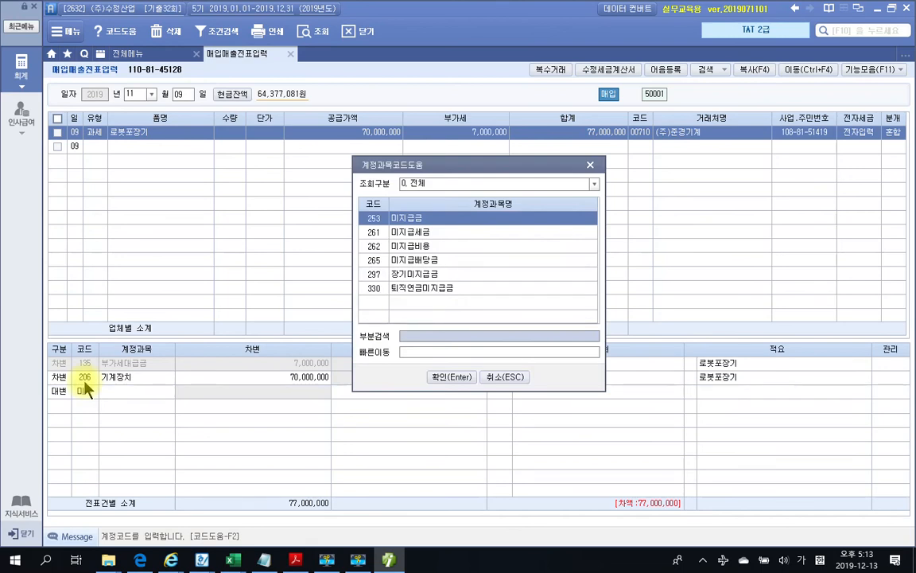
key("Return")
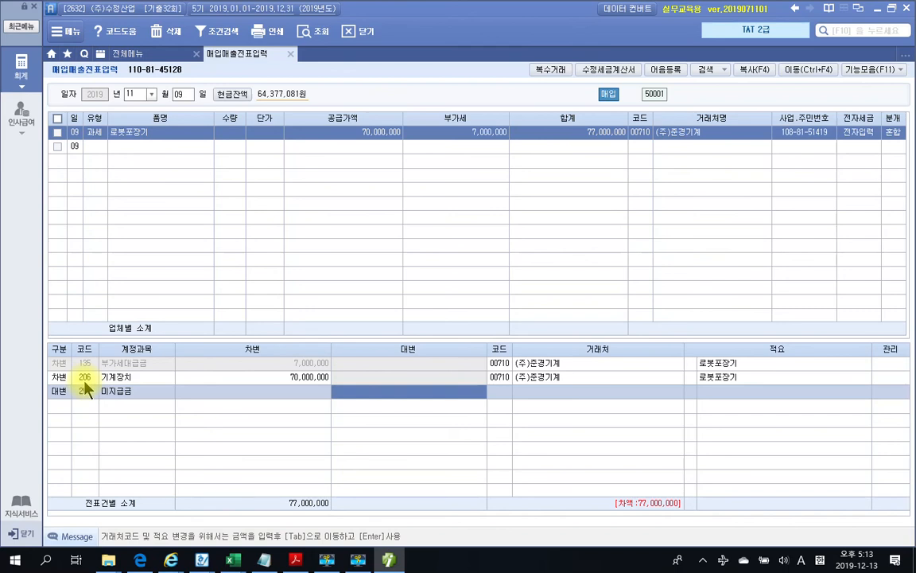
type("77,000,000")
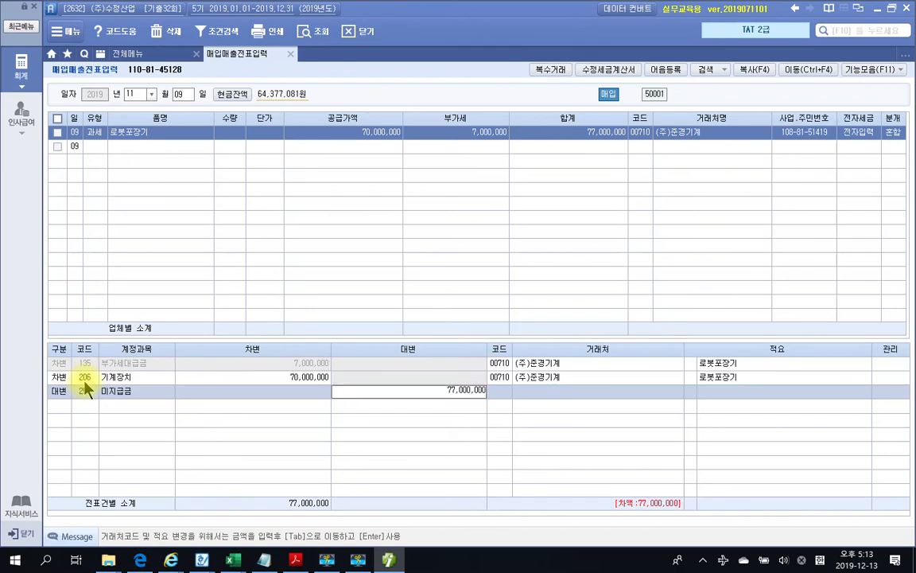
key("Return")
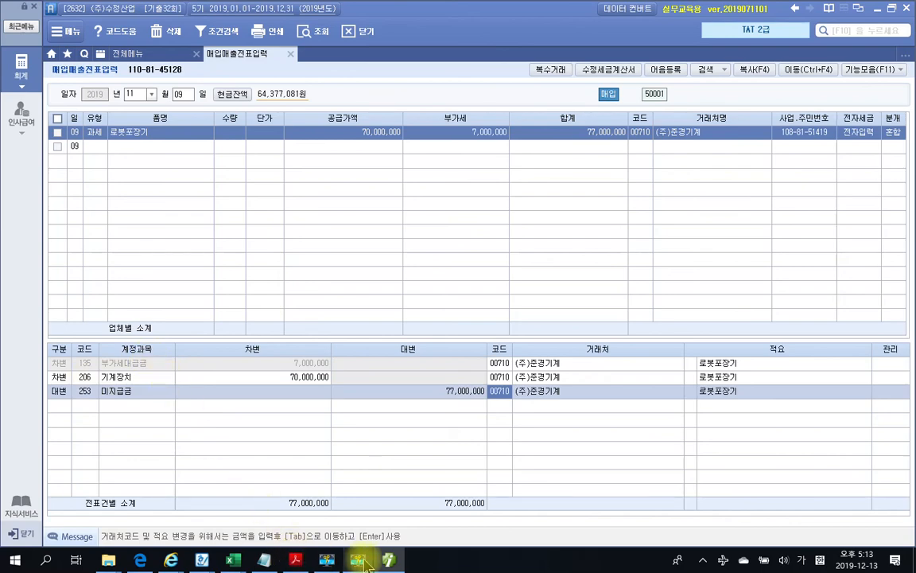
left_click(295, 560)
scroll(310, 373, "down", 4)
scroll(310, 374, "down", 15)
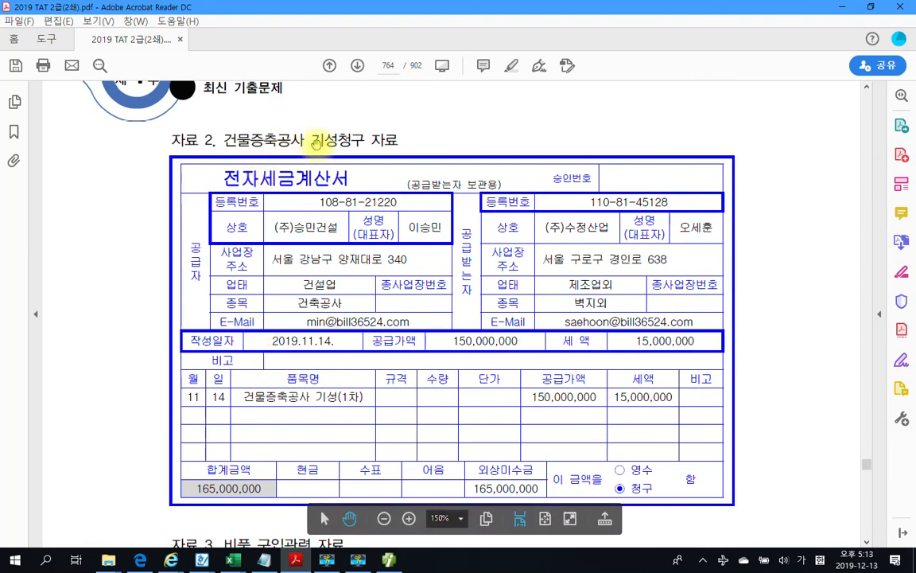
scroll(293, 247, "down", 2)
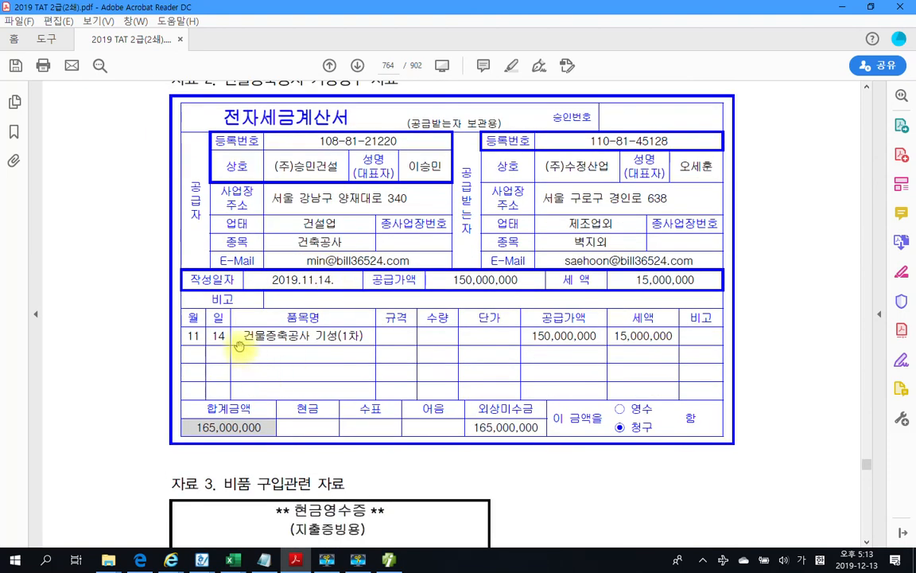
left_click_drag(244, 336, 367, 336)
key("ctrl+c")
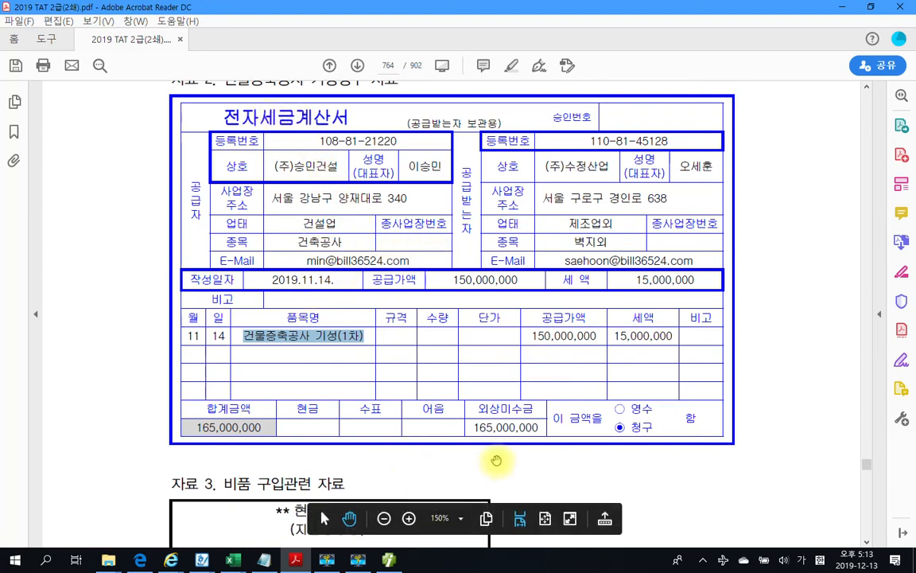
left_click(493, 471)
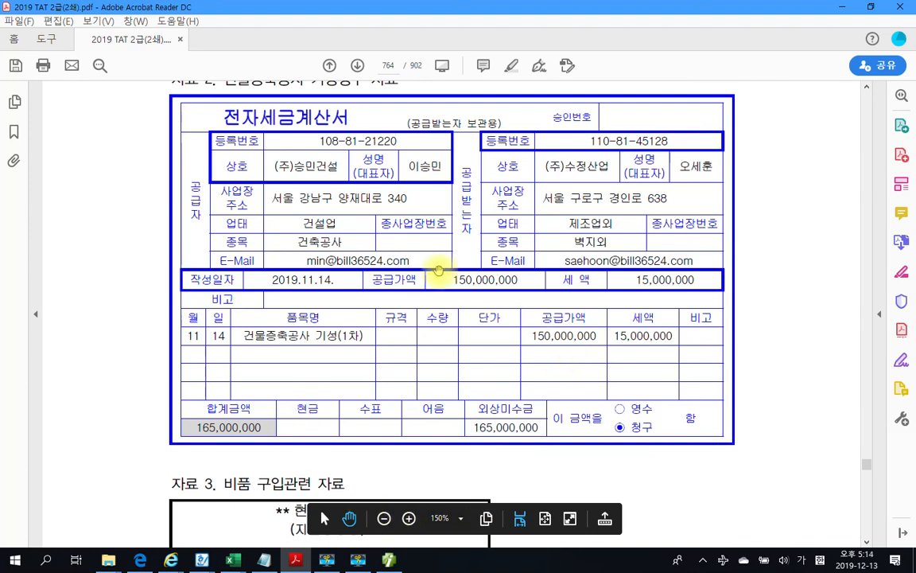
left_click(389, 560)
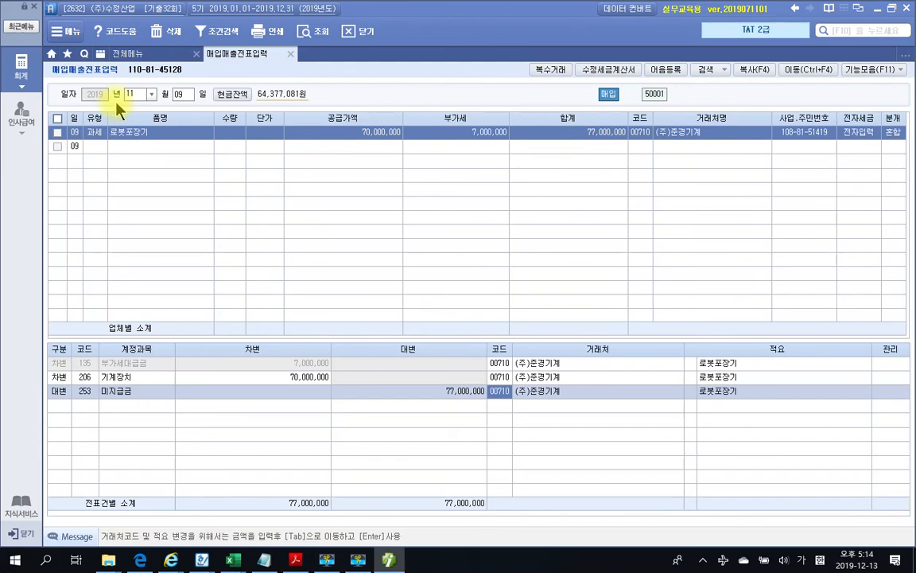
left_click(389, 560)
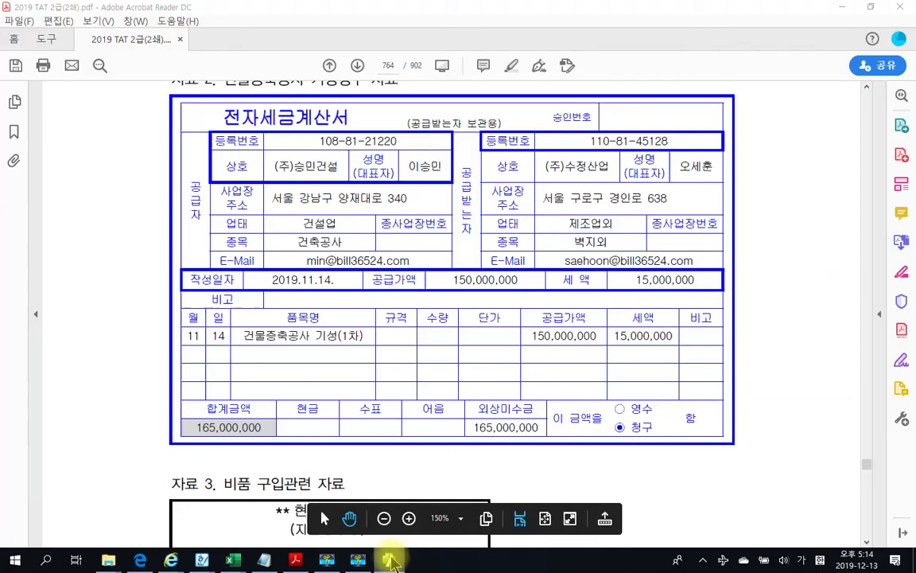
Start an 11/14 type 51 과세 voucher for 건물증축공사 기성(1차) with 150,000,000 supply
left_click(390, 560)
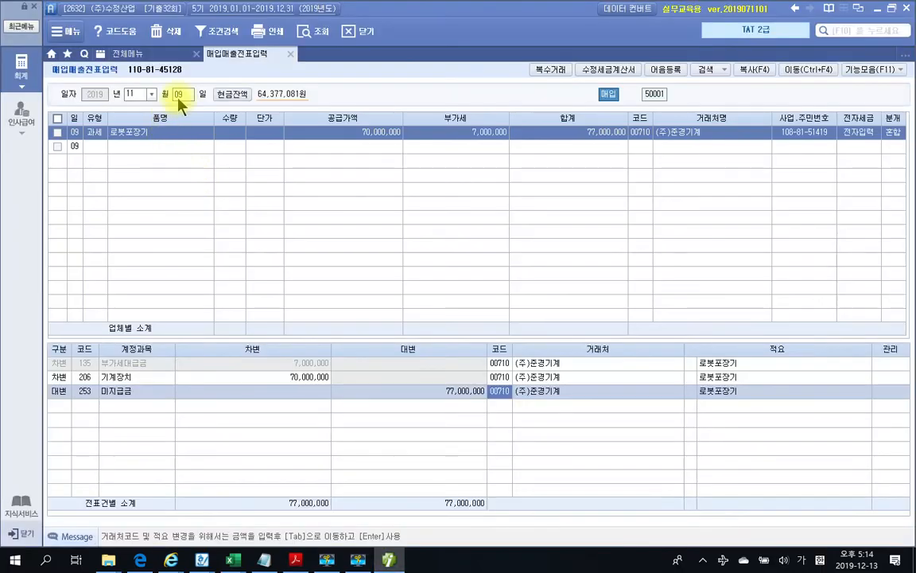
left_click(180, 94)
type("14")
key("Return")
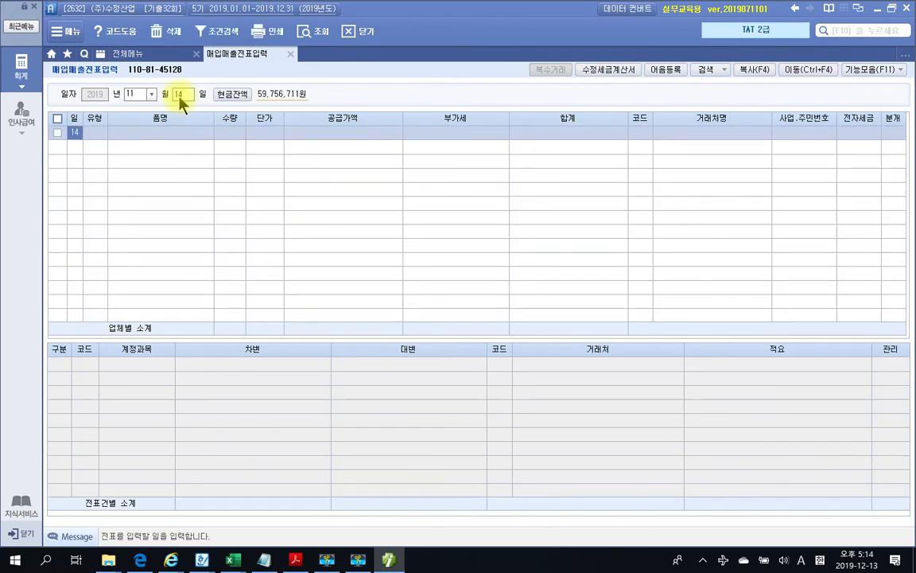
type("51")
key("Return")
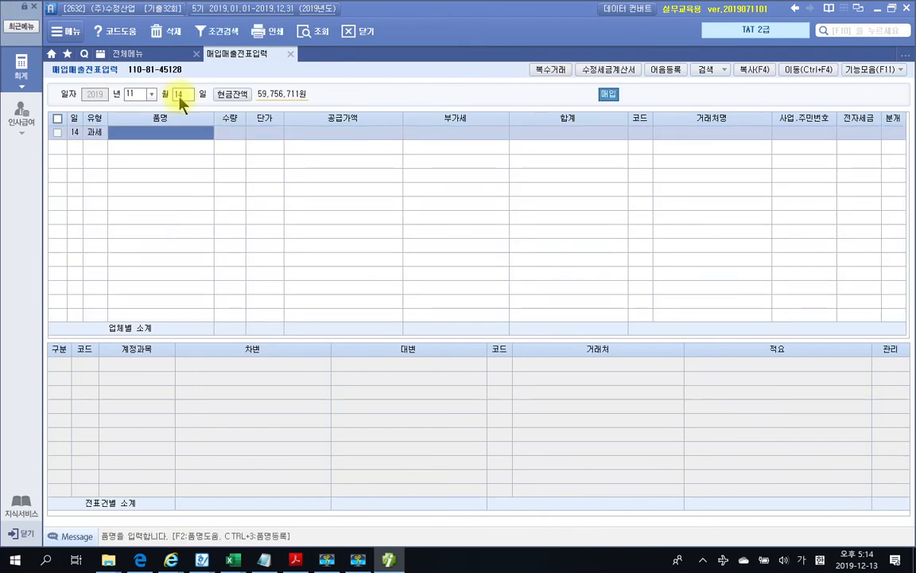
key("ctrl+v")
key("Return")
key("Return")
key("Return")
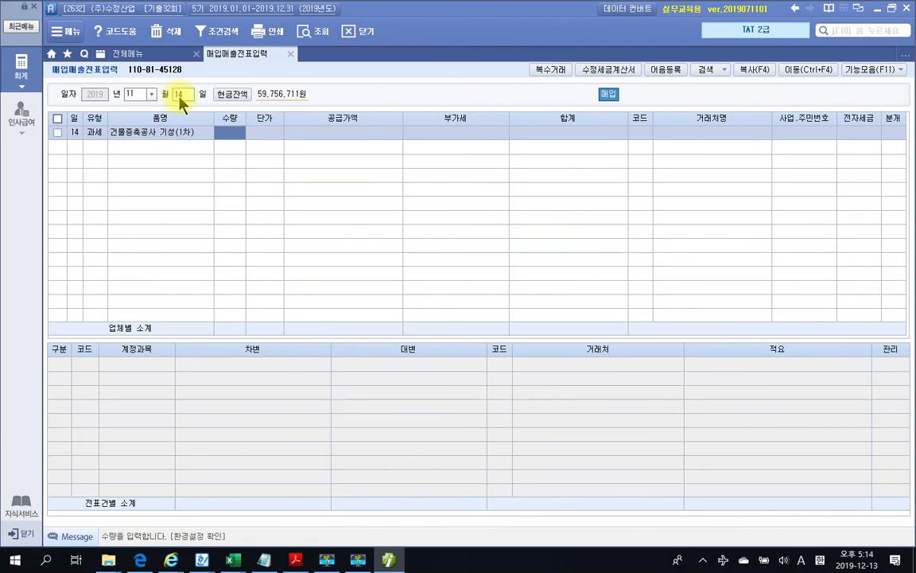
left_click(387, 560)
left_click(388, 562)
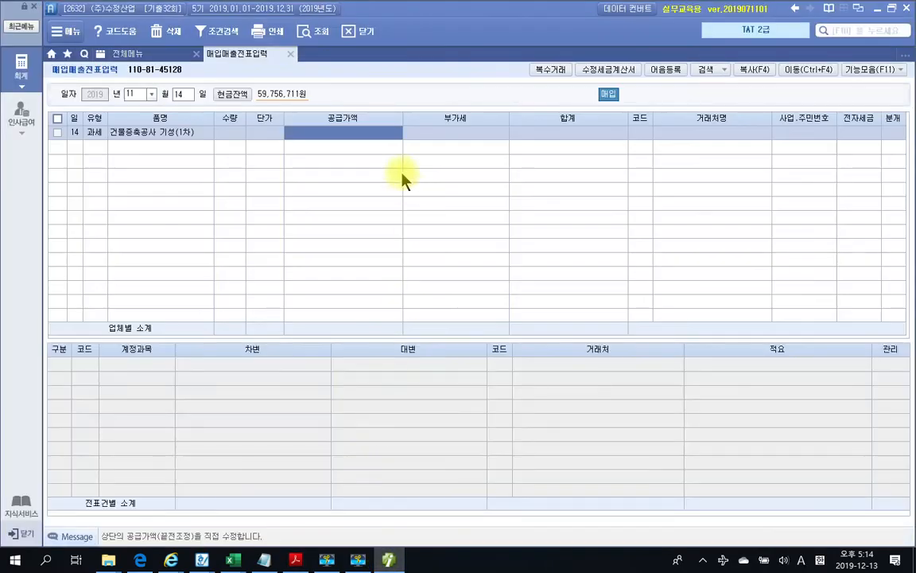
type("150,000,000")
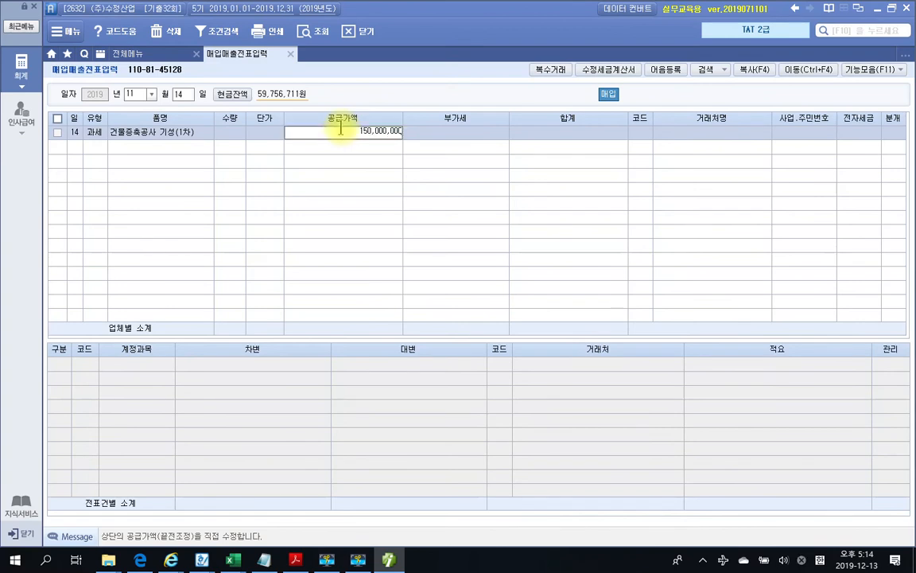
key("Return")
key("Return")
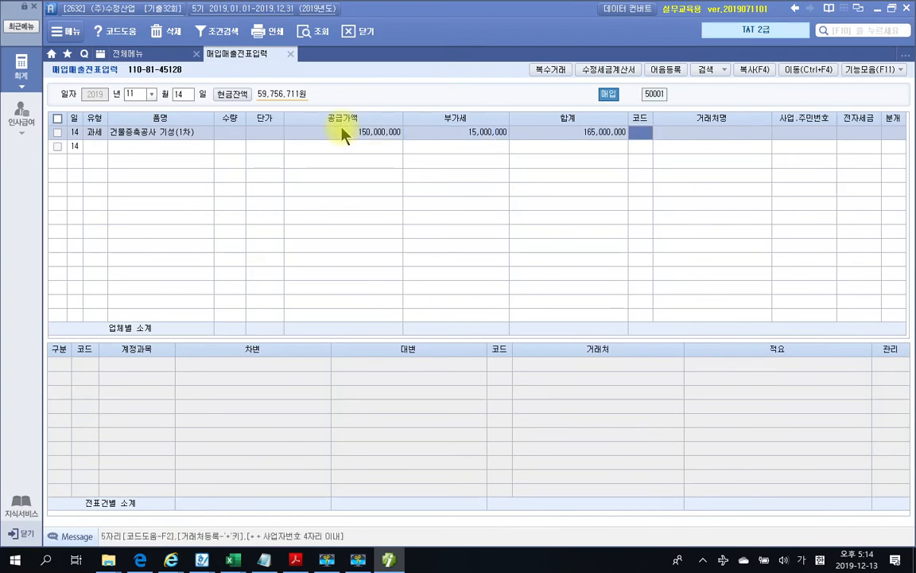
Assign partner (주)승민건설 (01127) and mark the voucher as an electronic tax invoice
left_click(387, 560)
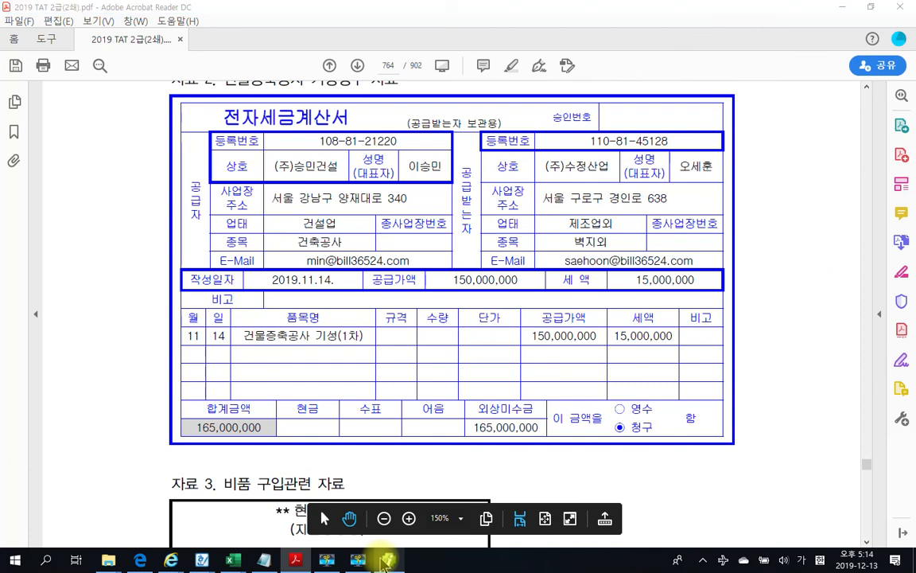
left_click(387, 561)
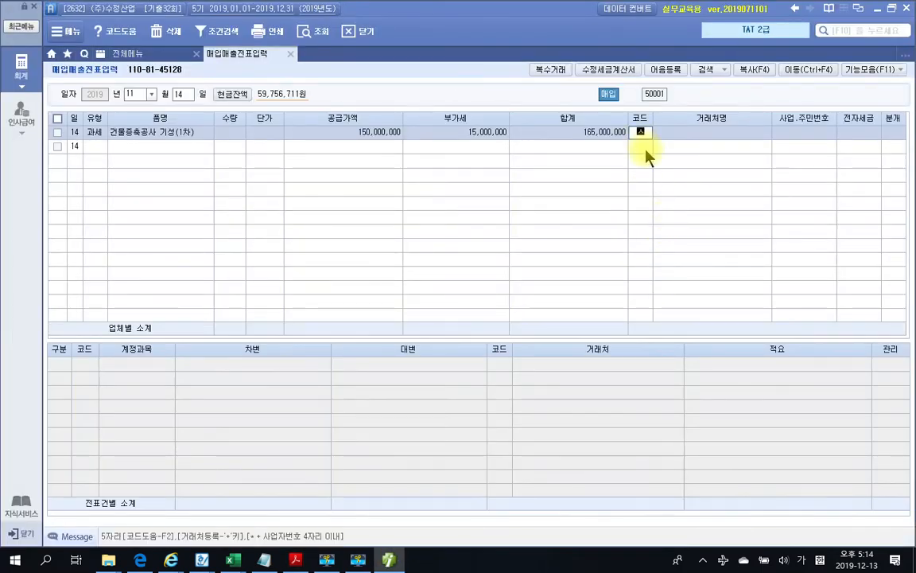
key("Return")
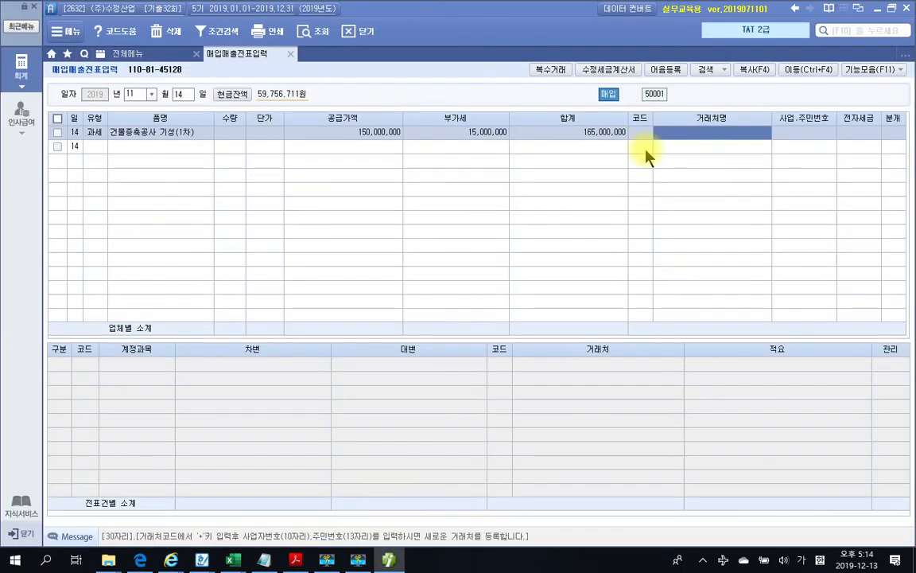
key("shift+Tab")
type("승민")
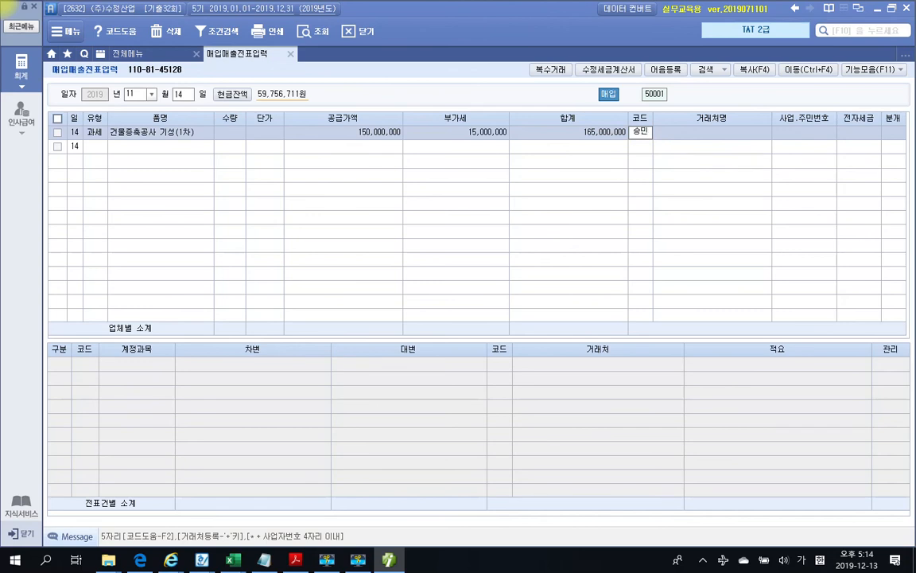
key("Return")
key("Return")
key("Return")
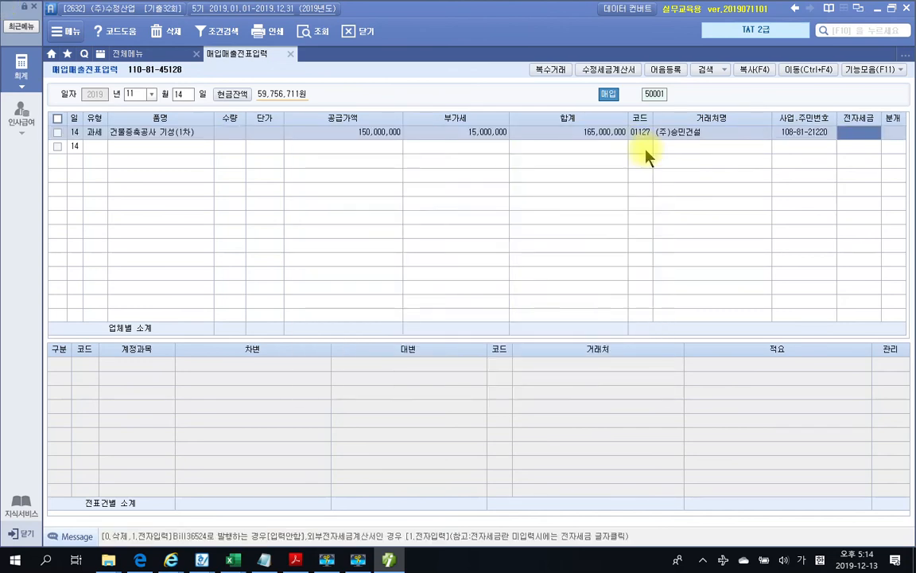
type("1")
key("Return")
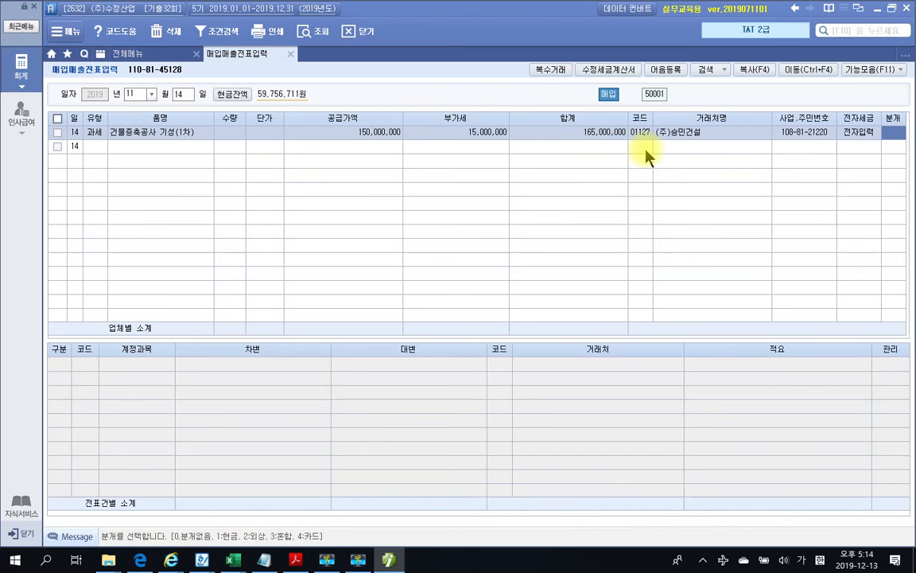
left_click(389, 559)
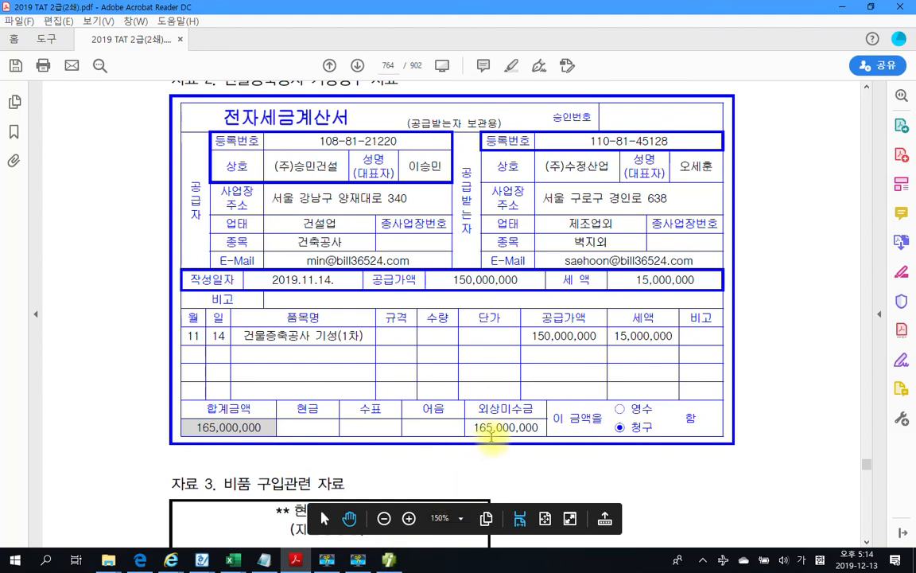
left_click(390, 561)
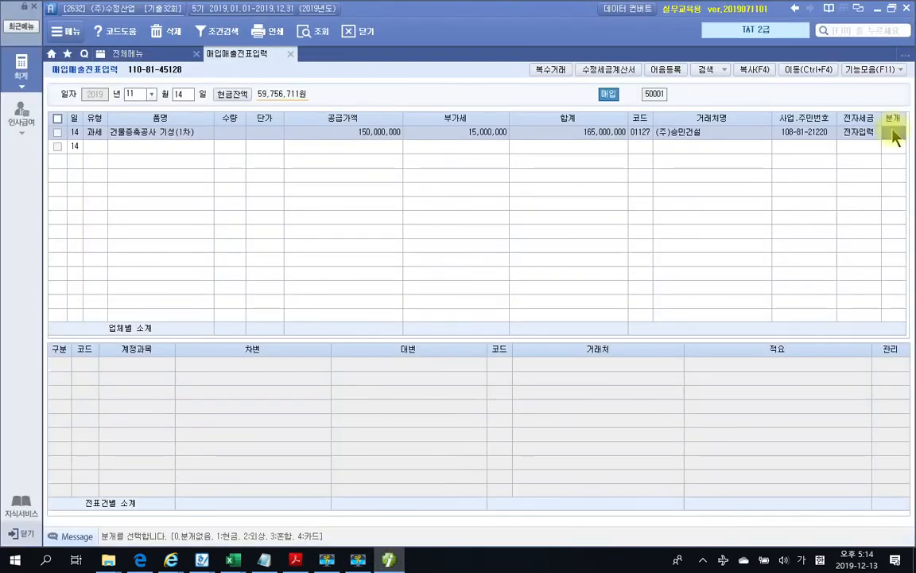
Make the journal 혼합 (3) and change the debit account to 214 건설중인자산
type("3")
key("Return")
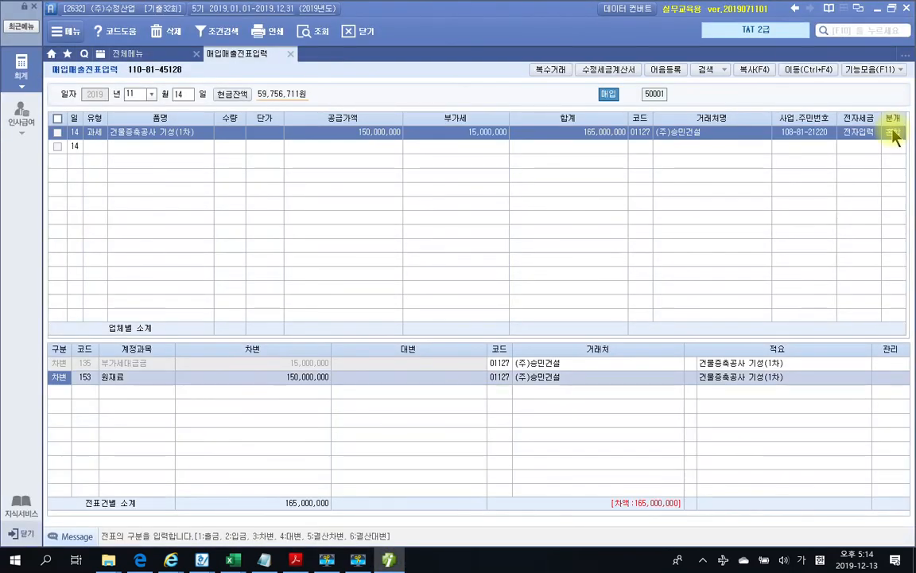
key("Return")
type("건설")
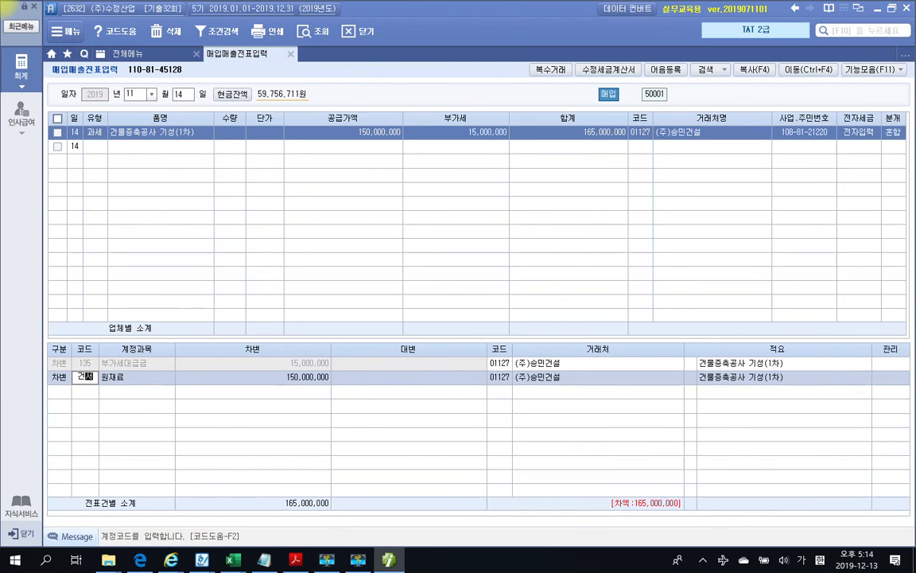
key("Return")
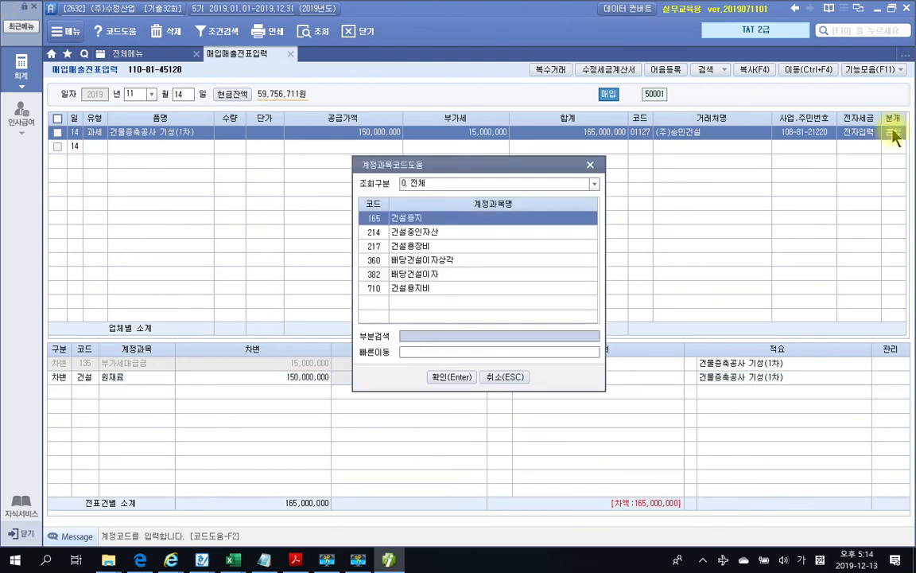
key("Down")
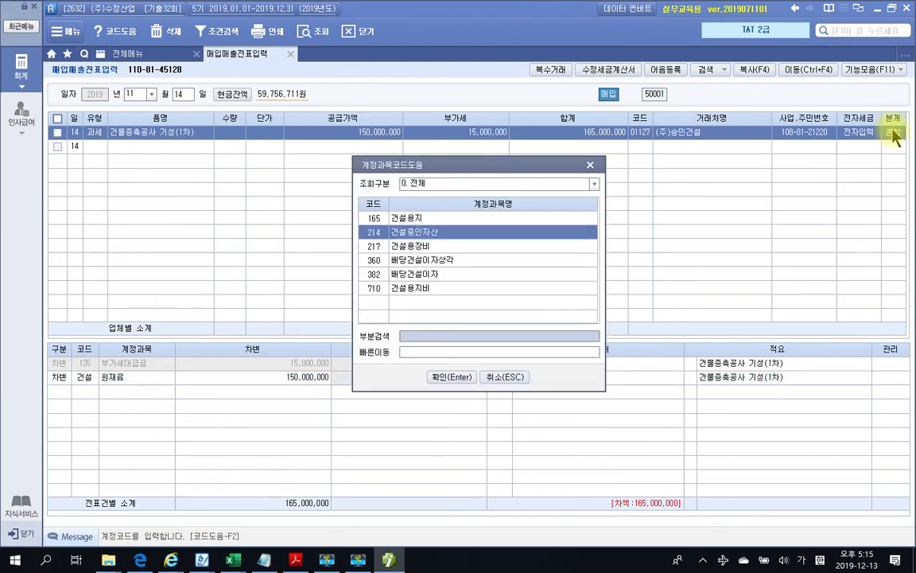
key("Return")
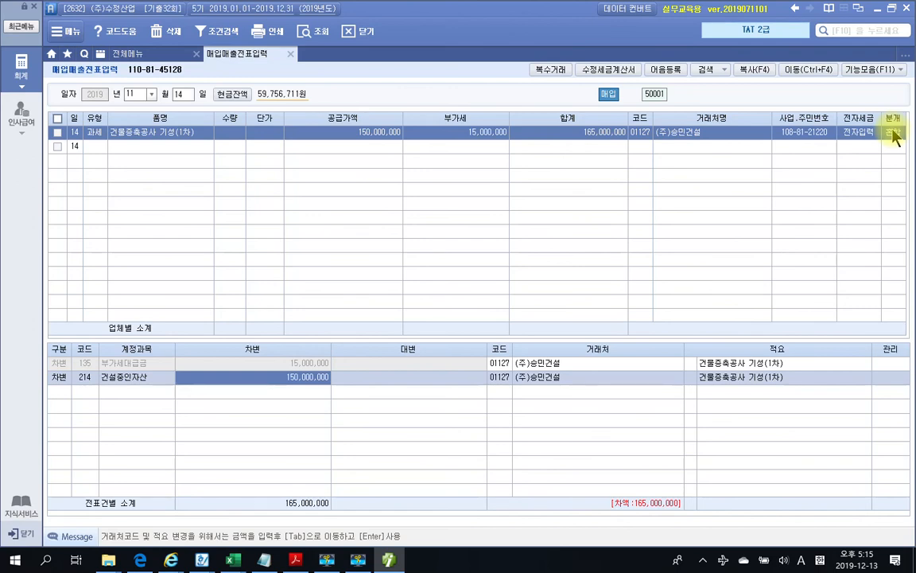
key("Return")
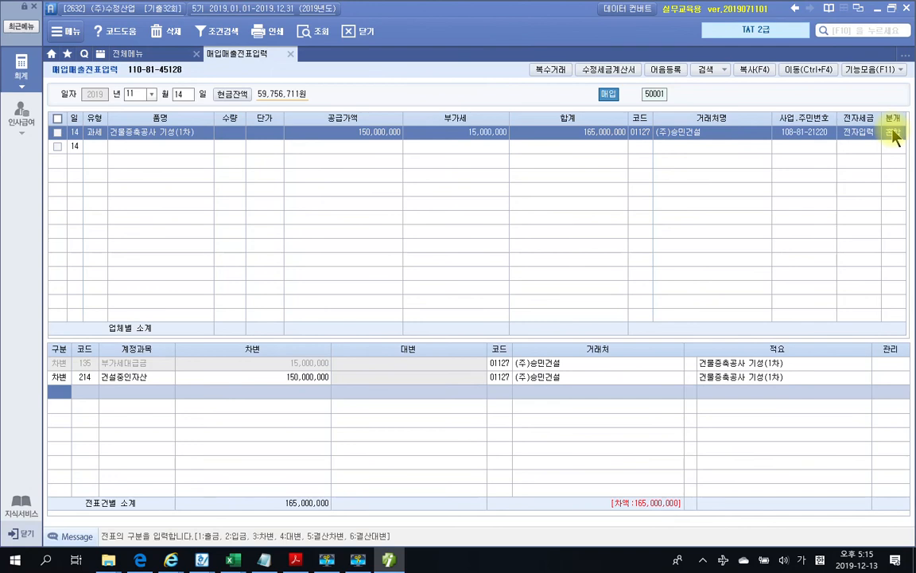
Add a credit line to 253 미지급금 for 165,000,000
type("4253")
key("Return")
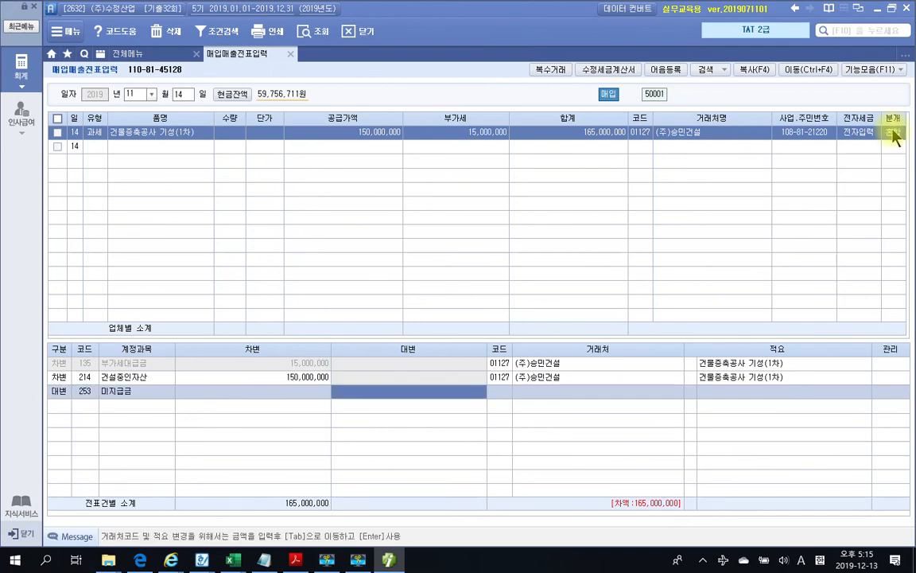
type("165000000")
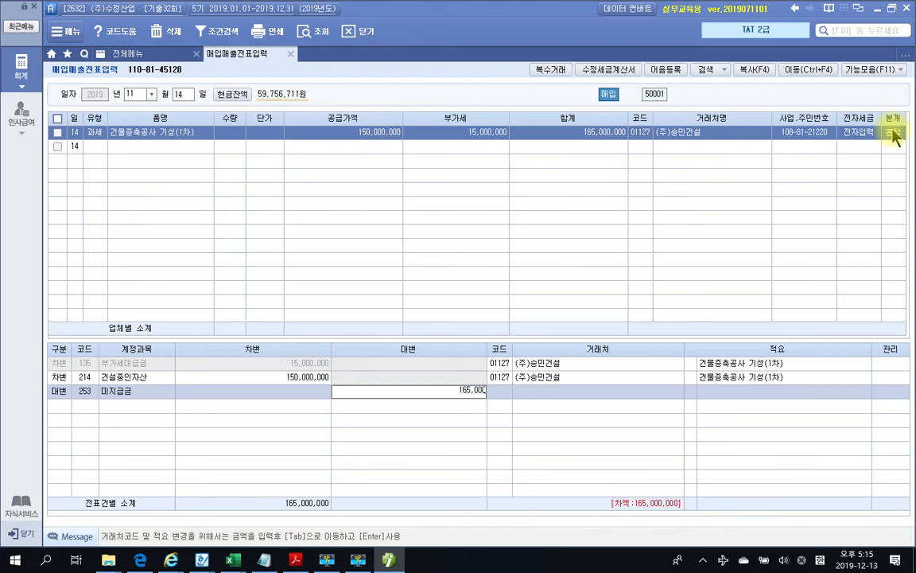
key("Return")
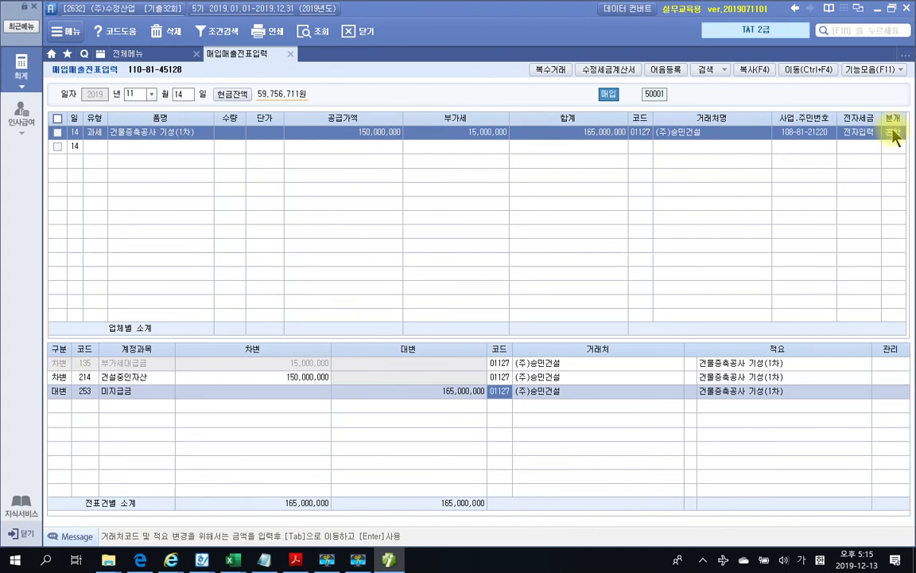
left_click(389, 560)
scroll(433, 304, "down", 3)
Scroll the PDF down to the 자료 3 비품 cash receipt totaling 1,430,000
scroll(432, 305, "down", 5)
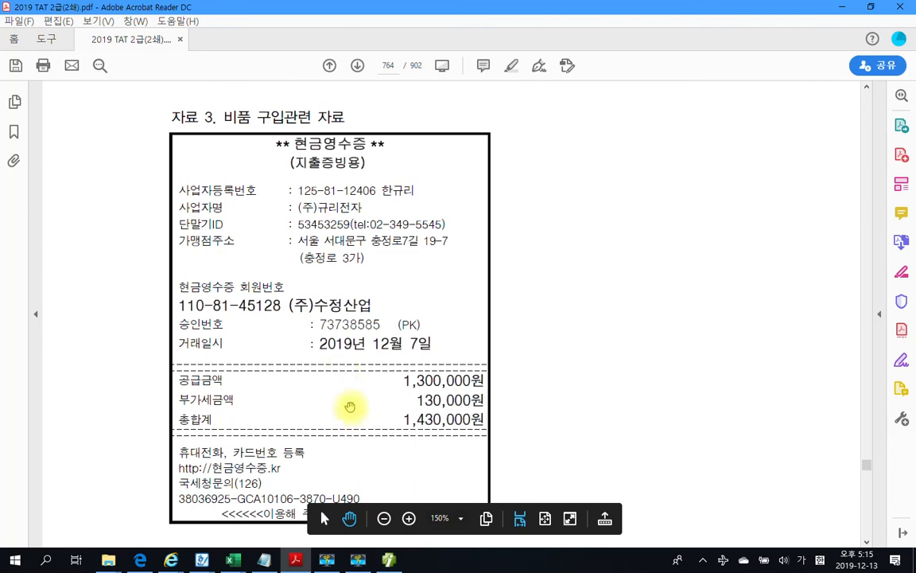
mouse_move(385, 559)
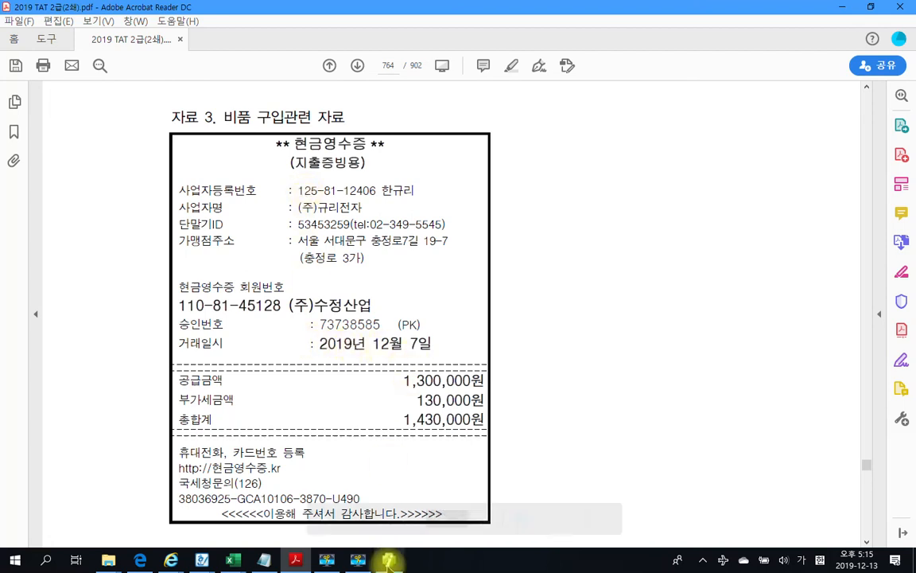
Date a new voucher row 2019-12-07 and set its type to 61 현과
left_click(389, 559)
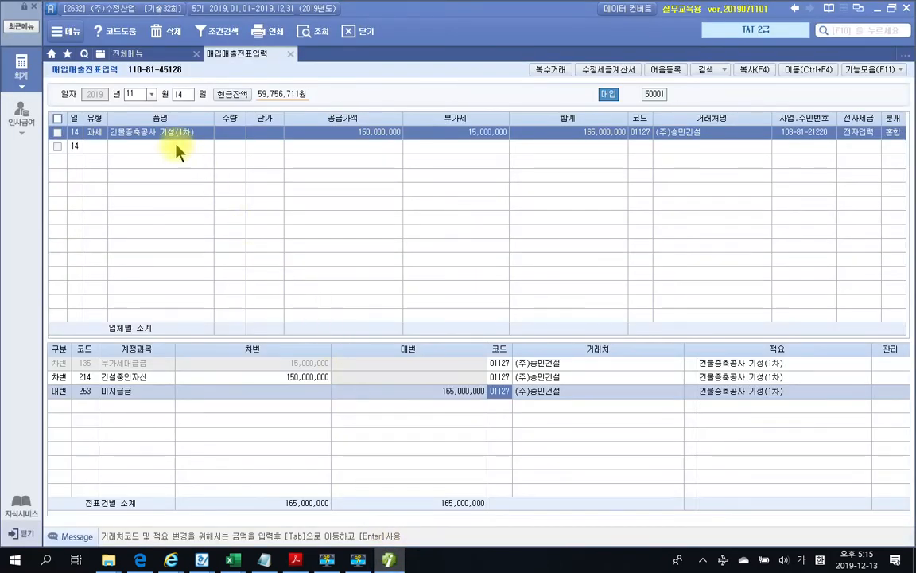
left_click(145, 94)
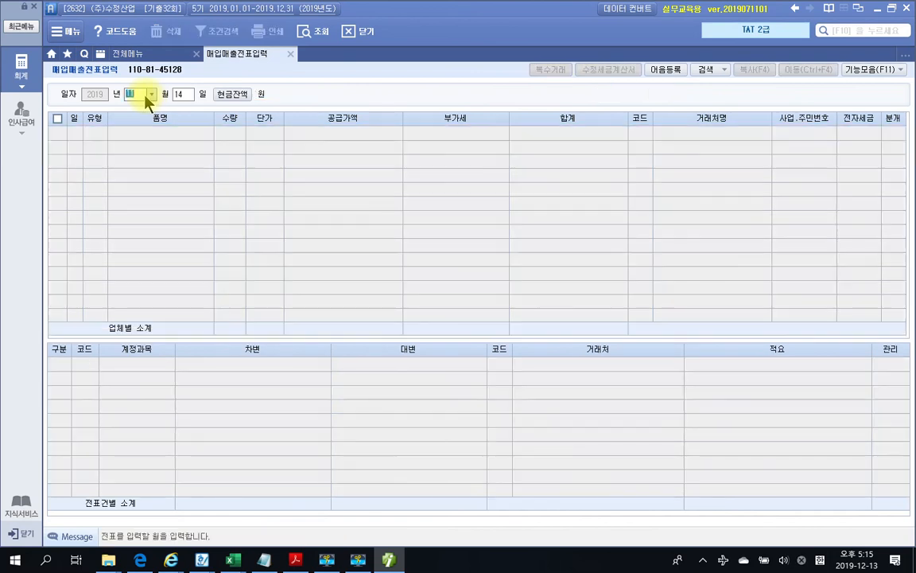
type("12")
type("07")
key("Return")
key("Return")
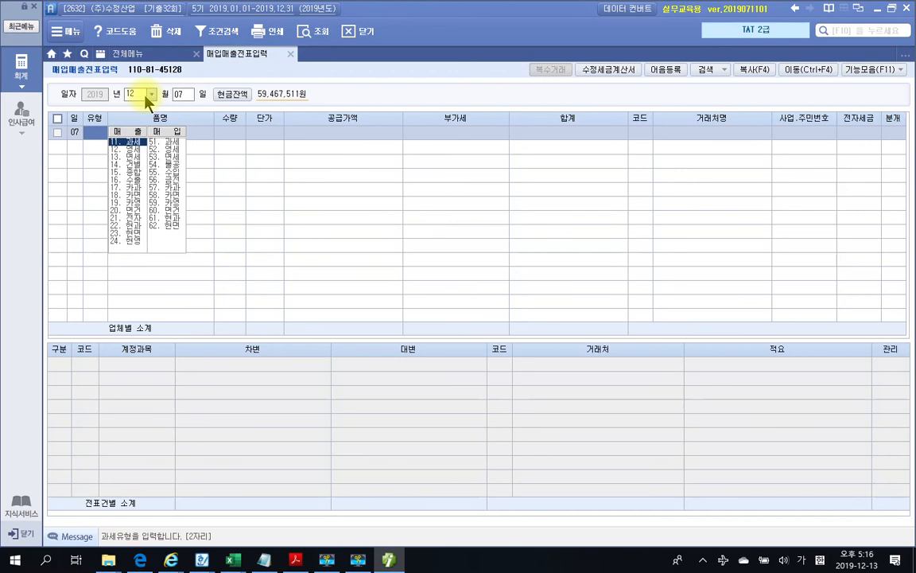
left_click(160, 218)
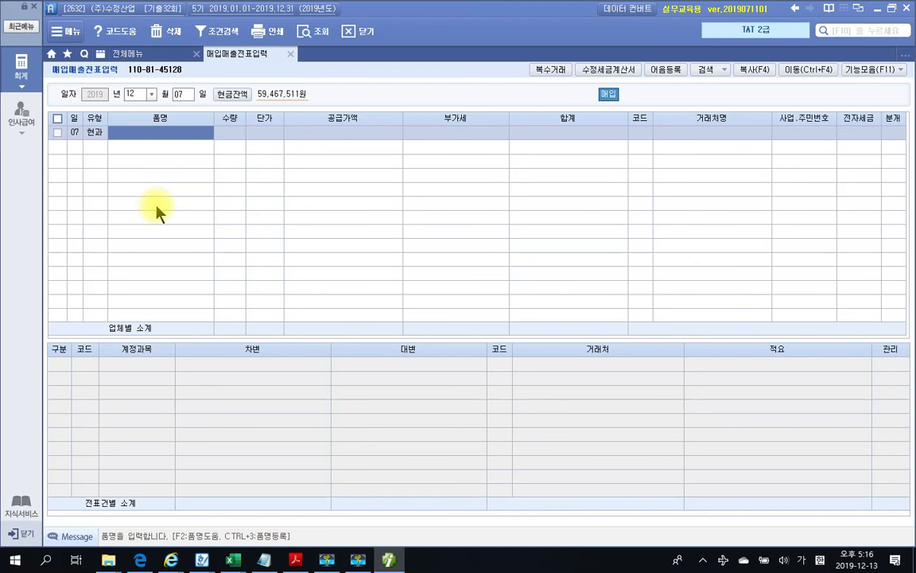
Enter the item name 제본기 on the 12/07 현과 row
left_click(389, 560)
left_click(396, 562)
type("제품")
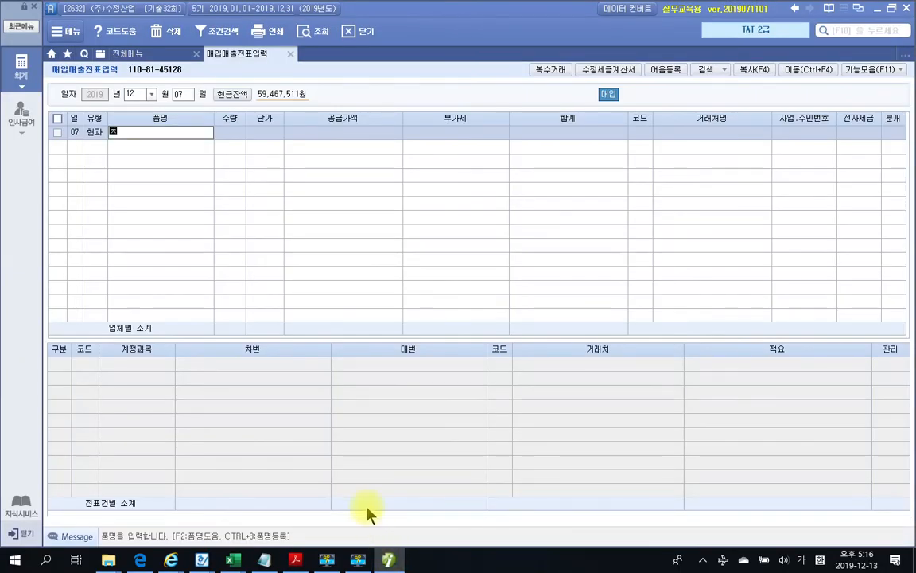
type("기")
key("Return")
key("Return")
key("Return")
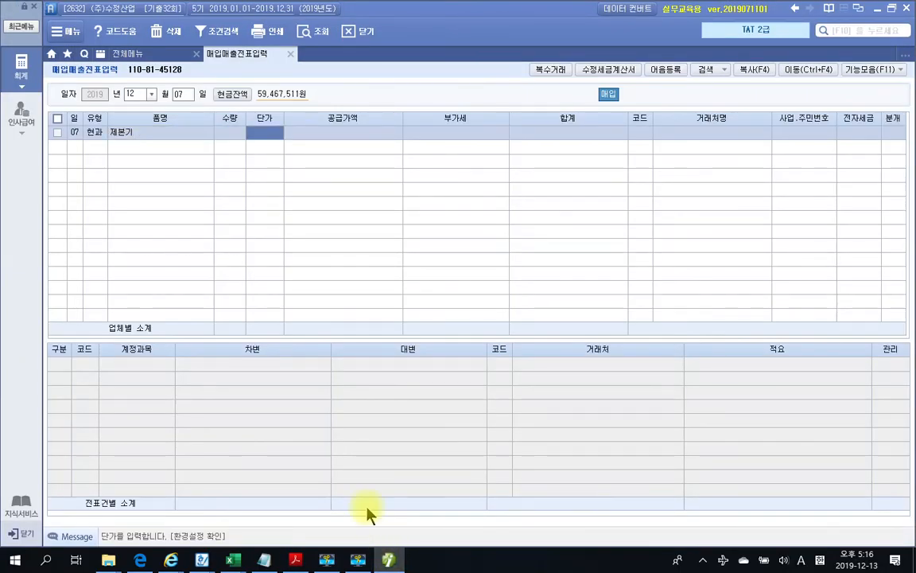
Enter a 1,300,000 supply value, accepting 130,000 VAT for a 1,430,000 total
left_click(392, 562)
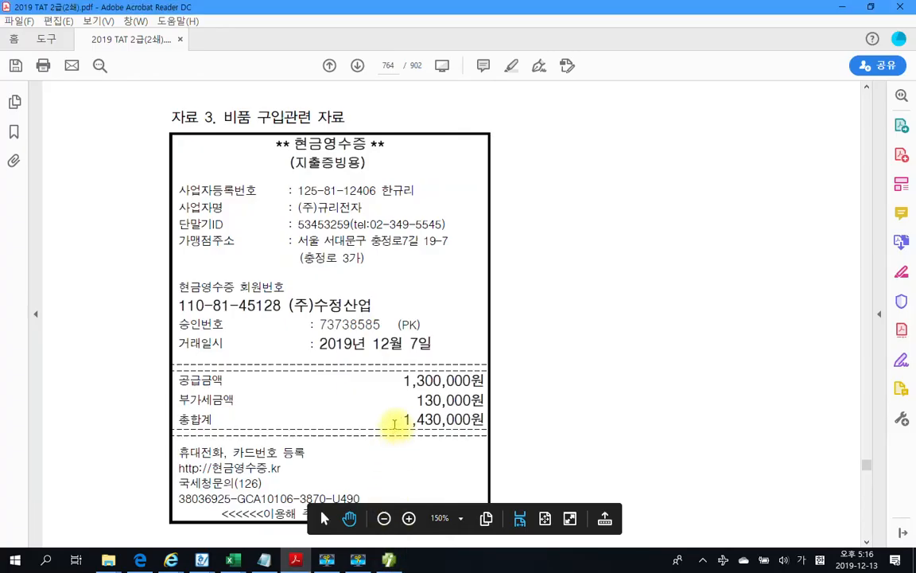
left_click_drag(403, 421, 475, 420)
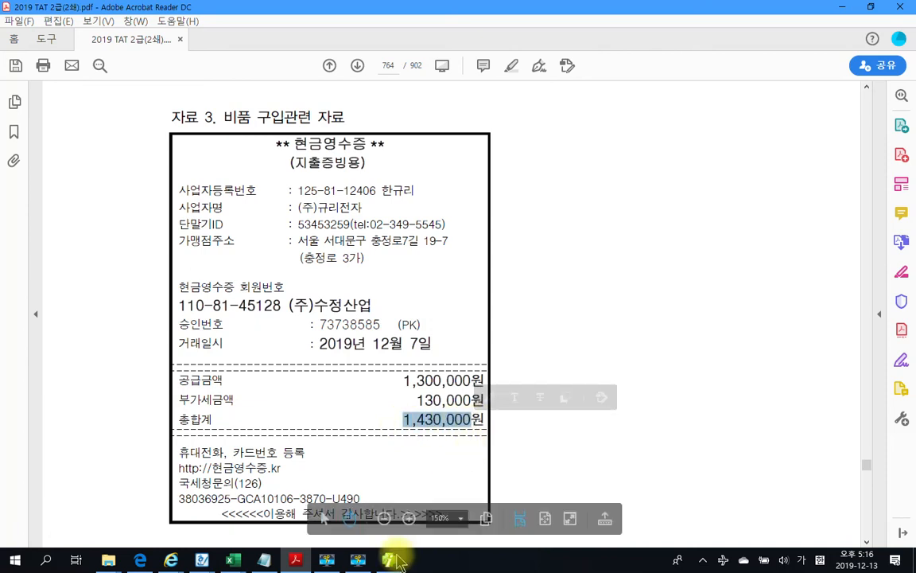
mouse_move(392, 561)
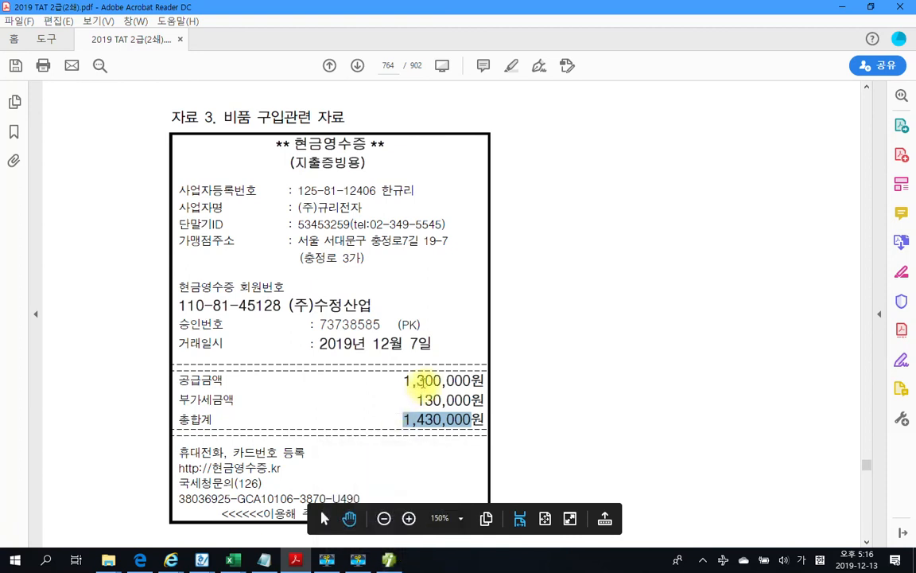
left_click(389, 561)
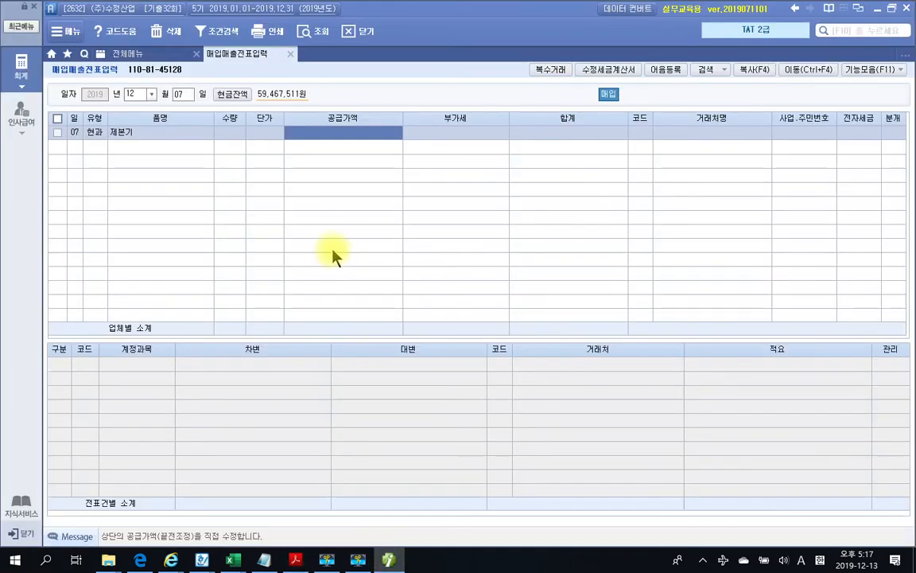
type("1300000")
key("Return")
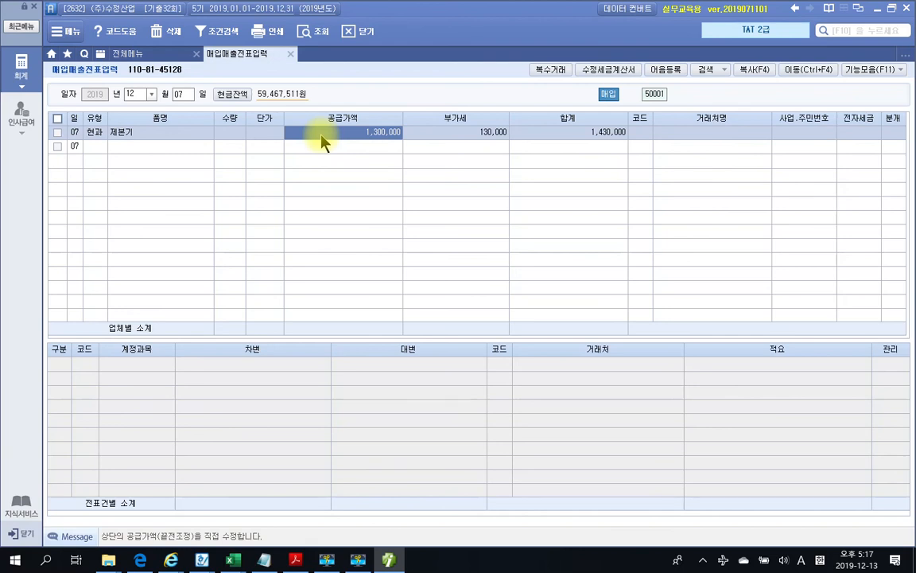
key("Return")
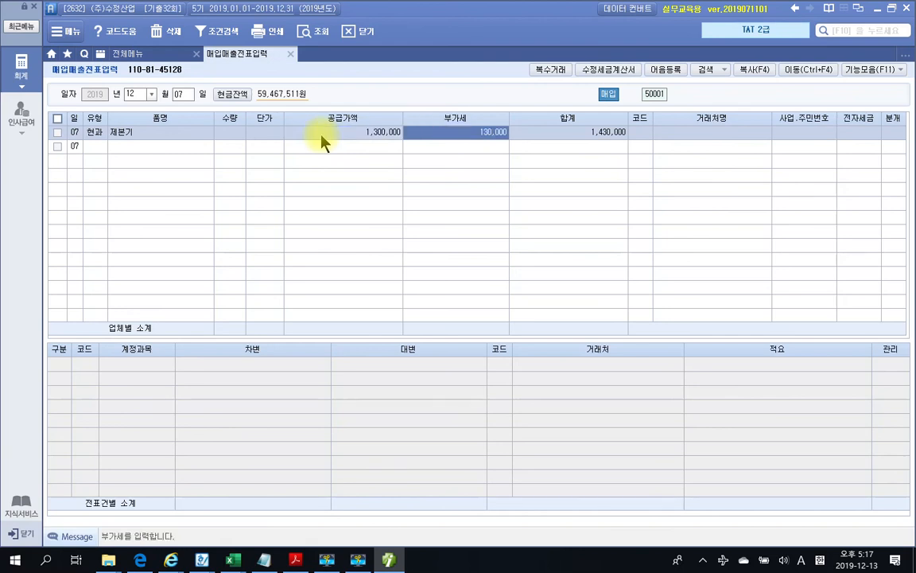
key("Return")
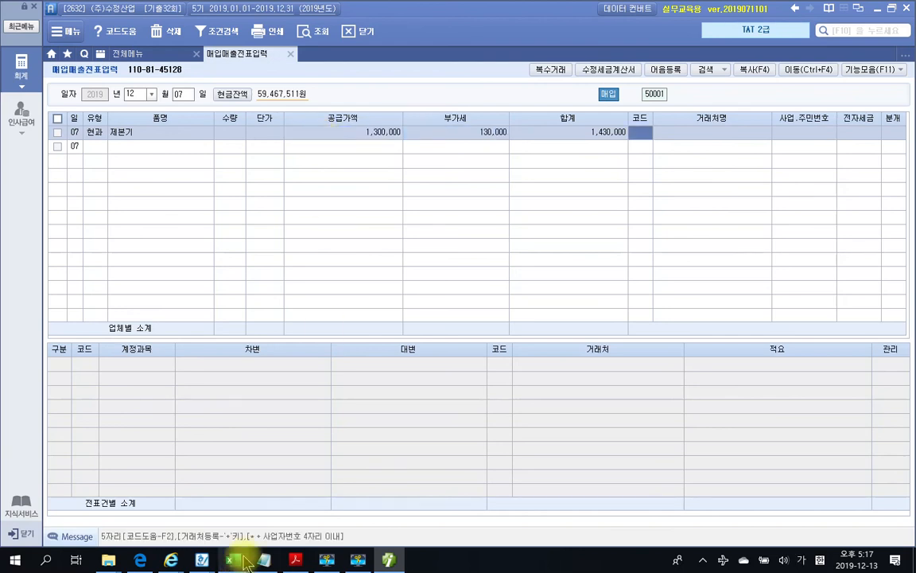
left_click(389, 560)
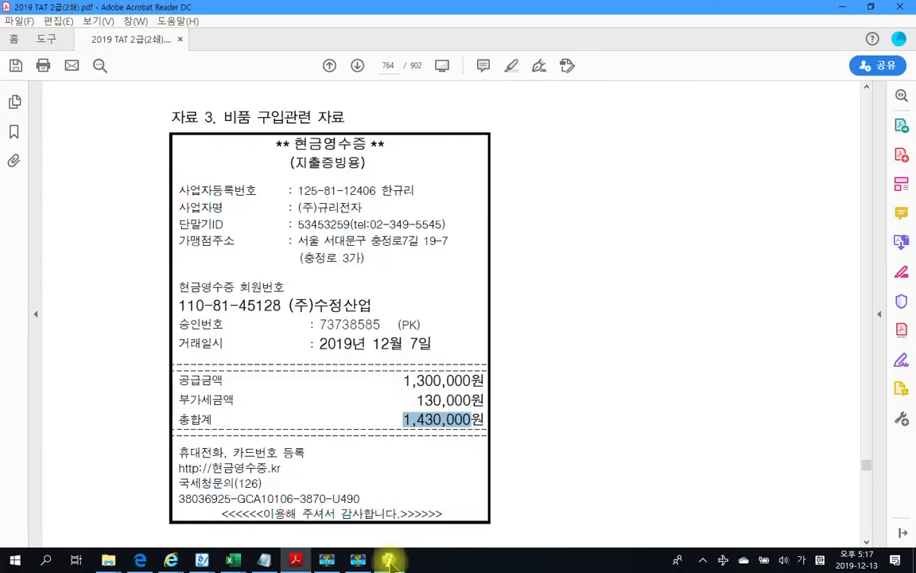
left_click(389, 560)
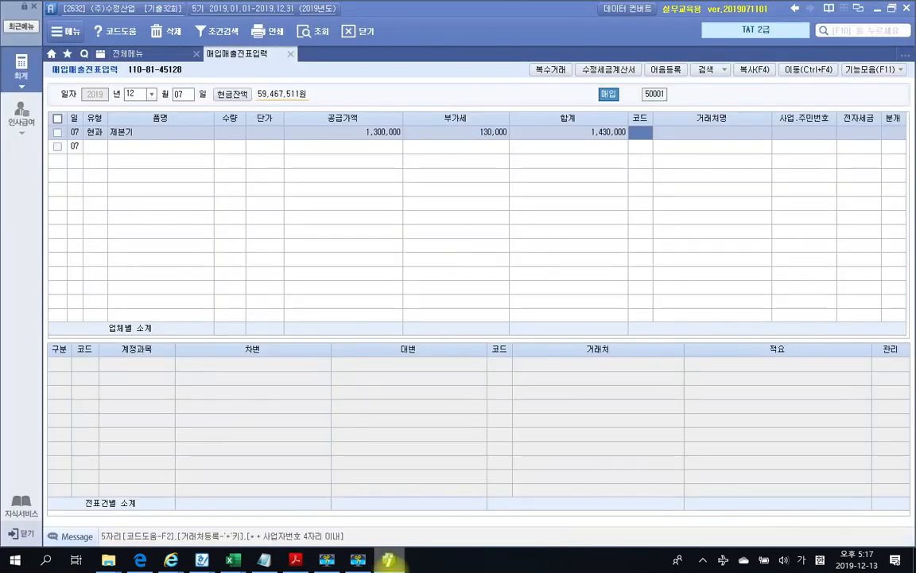
Set the supplier to (주)규리전자 via a 규리 search
type("규리")
key("Return")
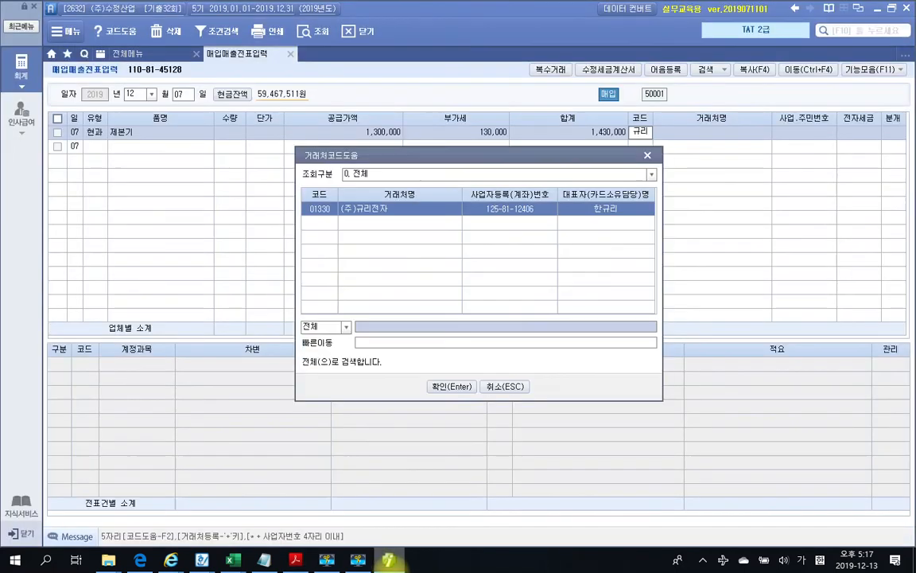
key("Return")
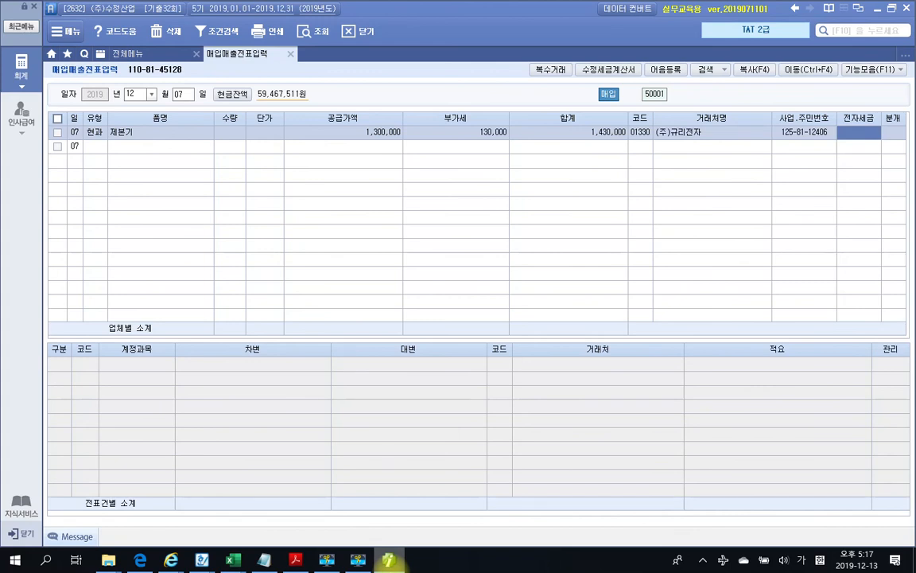
key("Return")
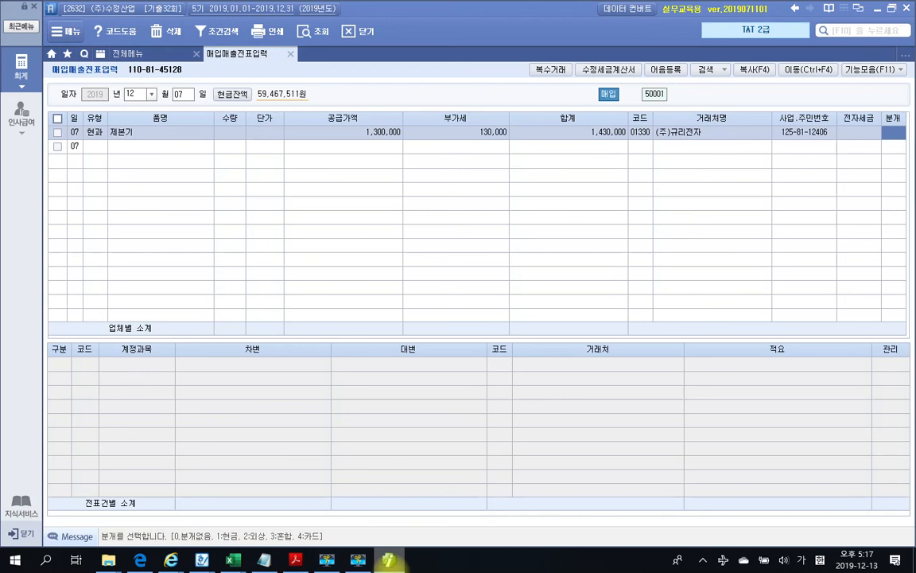
Journal the voucher as cash (1) with the debit booked to 212 비품
type("1")
key("Return")
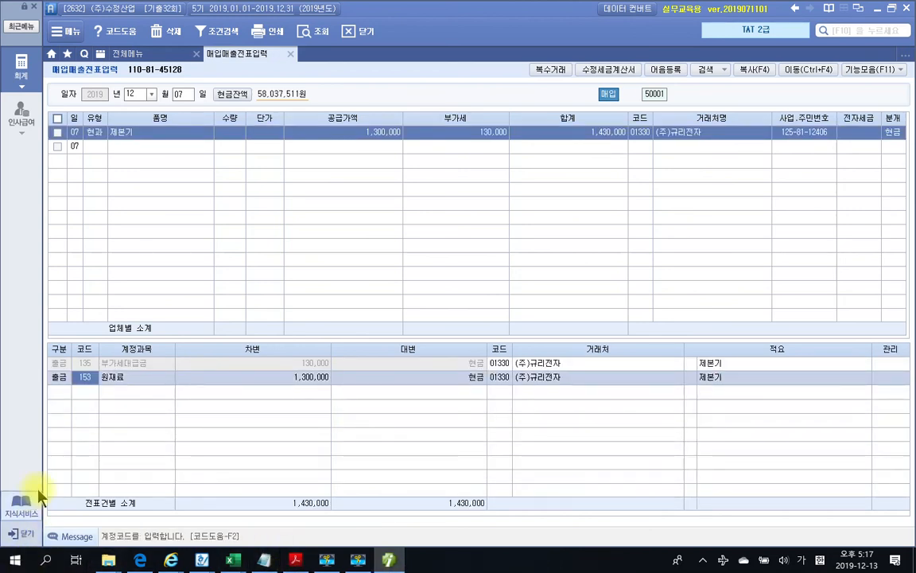
type("비품")
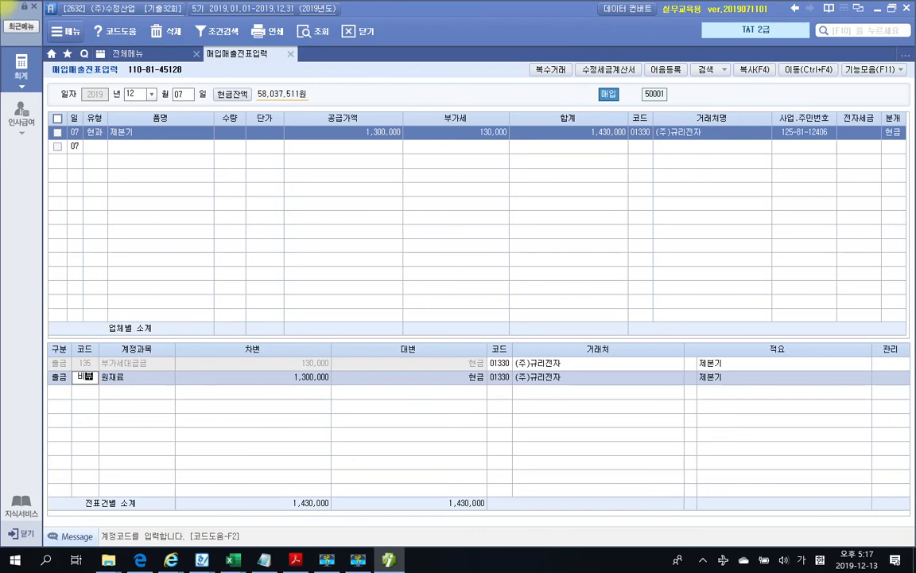
key("Return")
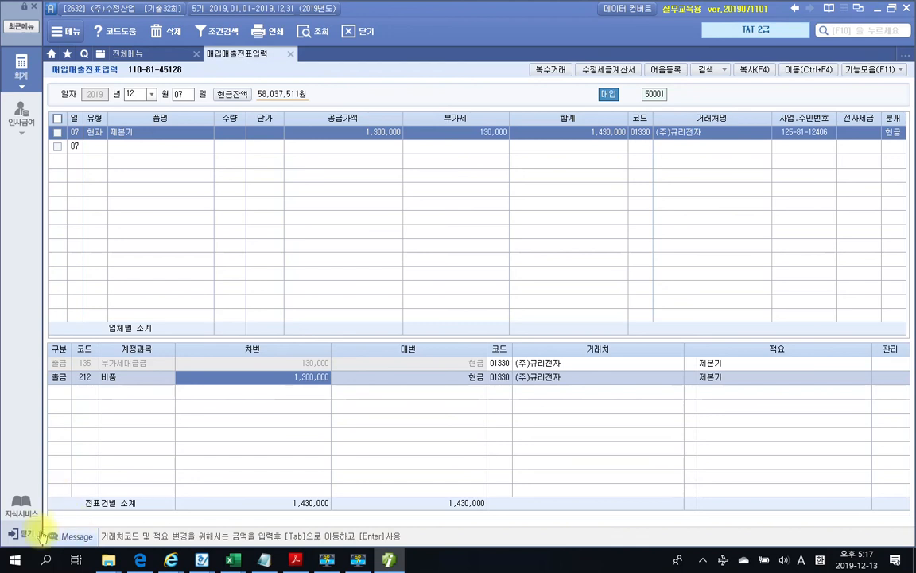
left_click(295, 560)
Mark up the page 765 tasks: period 10–12, asset acquisition statement and VAT return
left_click(562, 370)
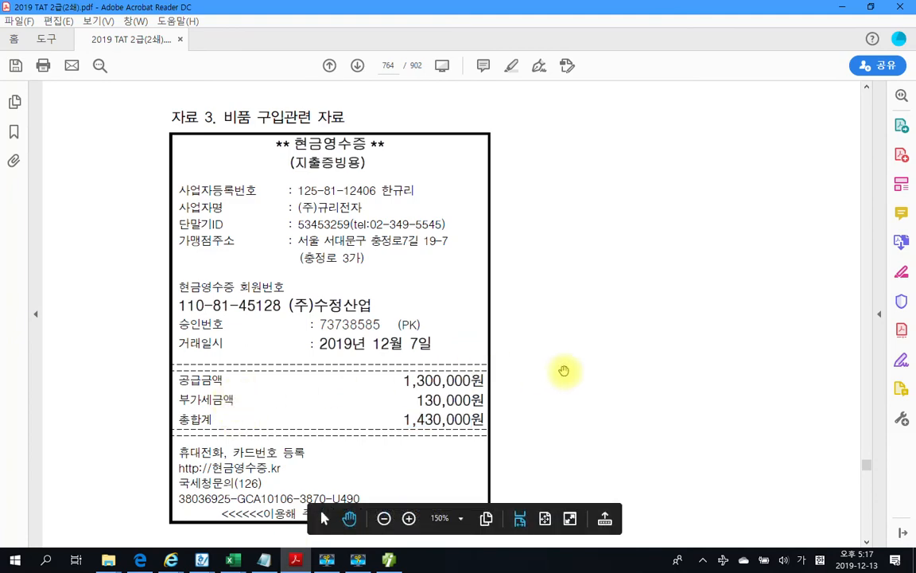
scroll(564, 372, "down", 8)
scroll(566, 373, "down", 5)
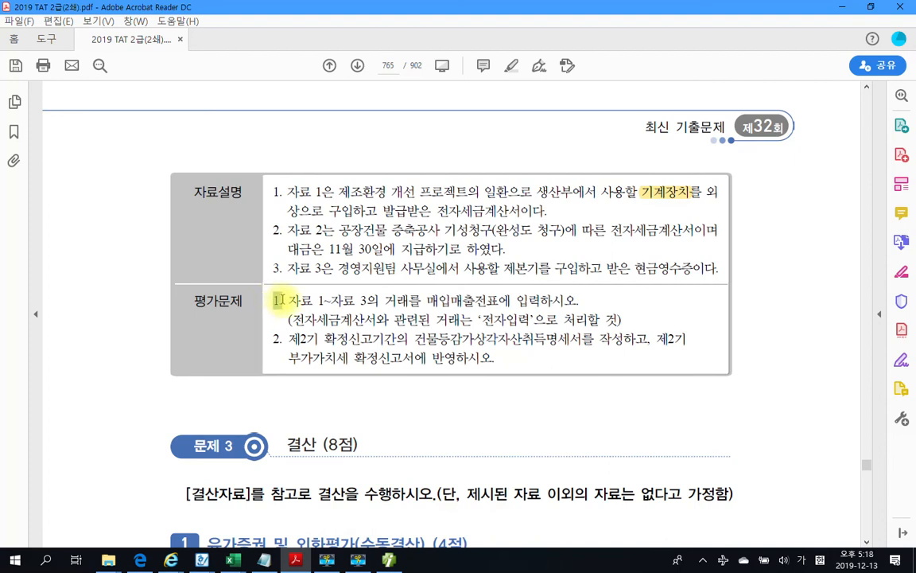
left_click(278, 339)
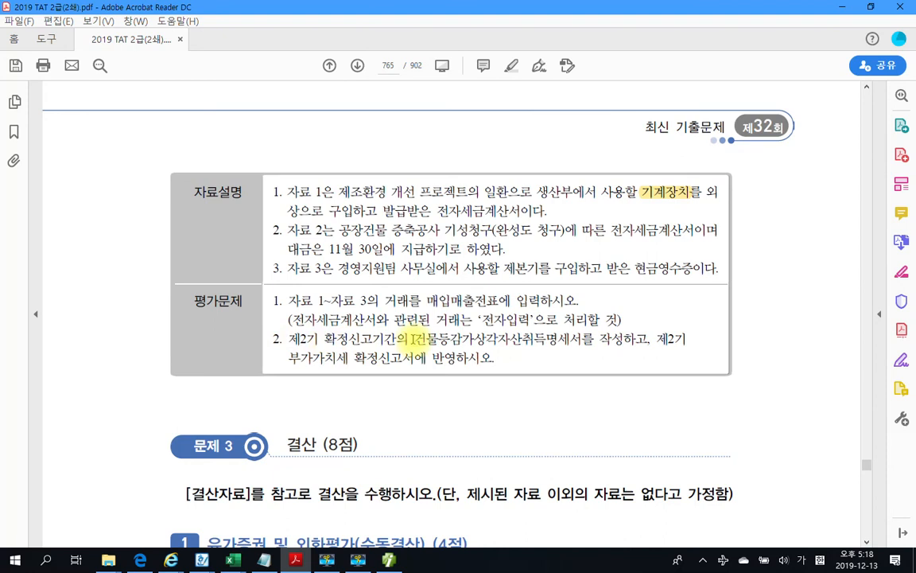
mouse_move(352, 385)
left_mouse_down()
mouse_move(347, 408)
mouse_move(380, 388)
mouse_move(452, 403)
left_mouse_up()
mouse_move(476, 385)
left_mouse_down()
mouse_move(472, 412)
mouse_move(517, 408)
left_mouse_up()
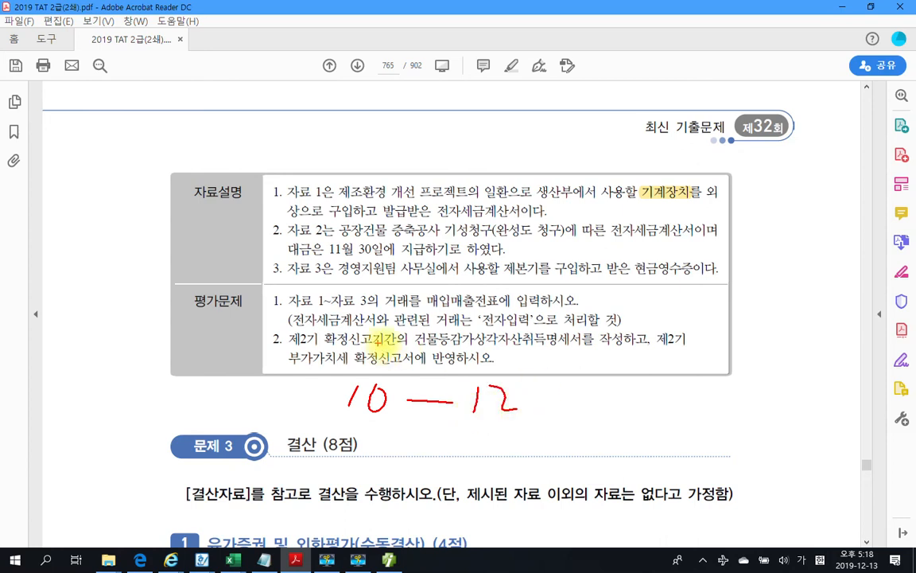
mouse_move(417, 347)
left_mouse_down()
mouse_move(584, 340)
mouse_move(521, 321)
mouse_move(415, 350)
left_mouse_up()
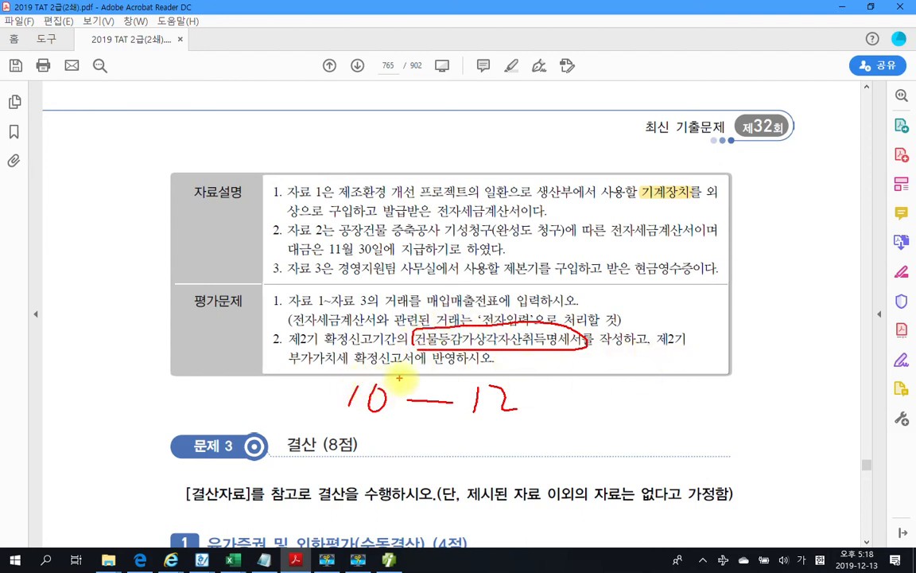
mouse_move(425, 375)
left_mouse_down()
mouse_move(329, 362)
mouse_move(341, 345)
mouse_move(435, 367)
left_mouse_up()
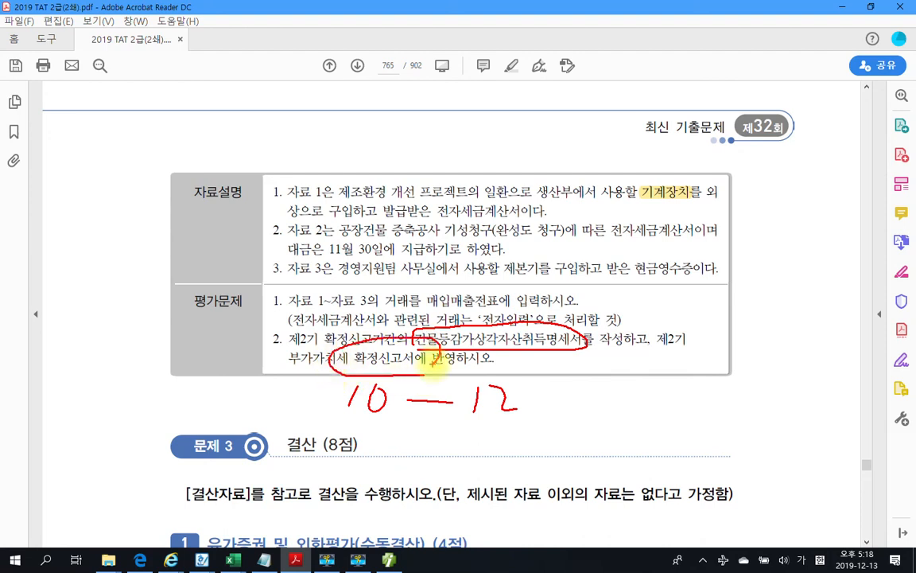
key("Escape")
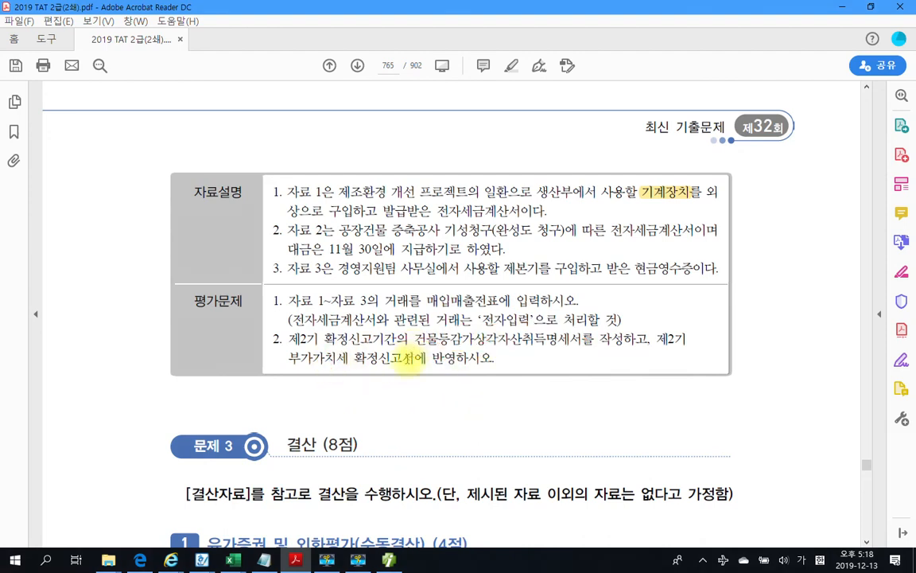
left_click(389, 559)
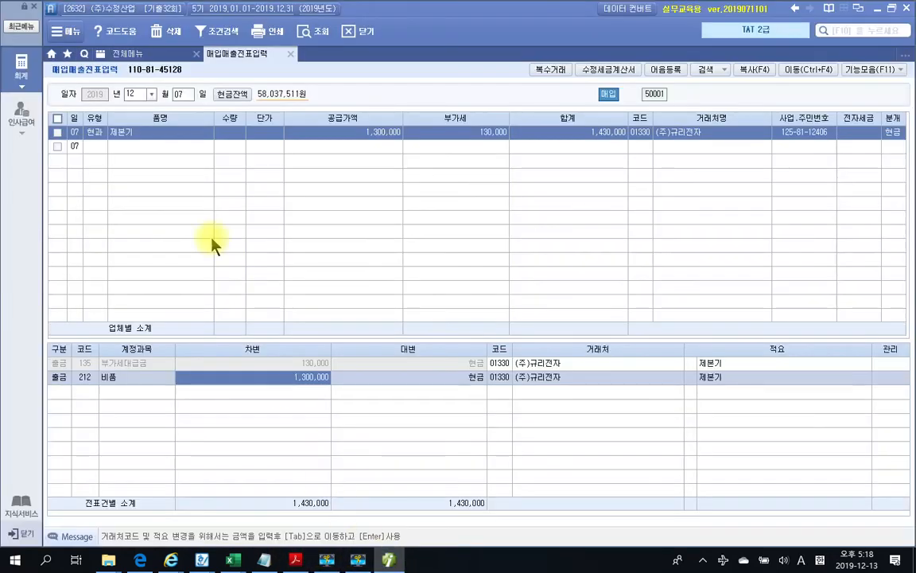
Open the 건물등감가상각자산취득명세서 for months 10 to 12
left_click(132, 56)
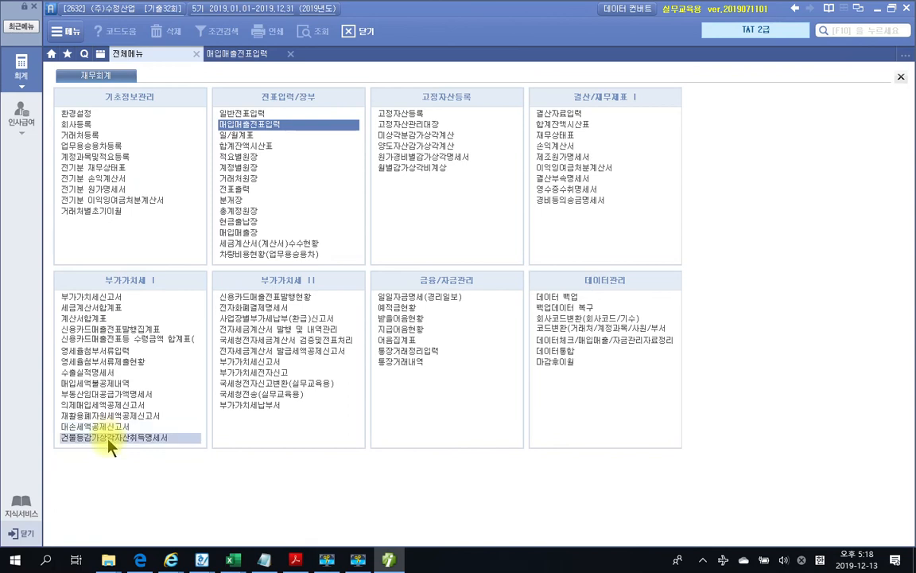
left_click(165, 442)
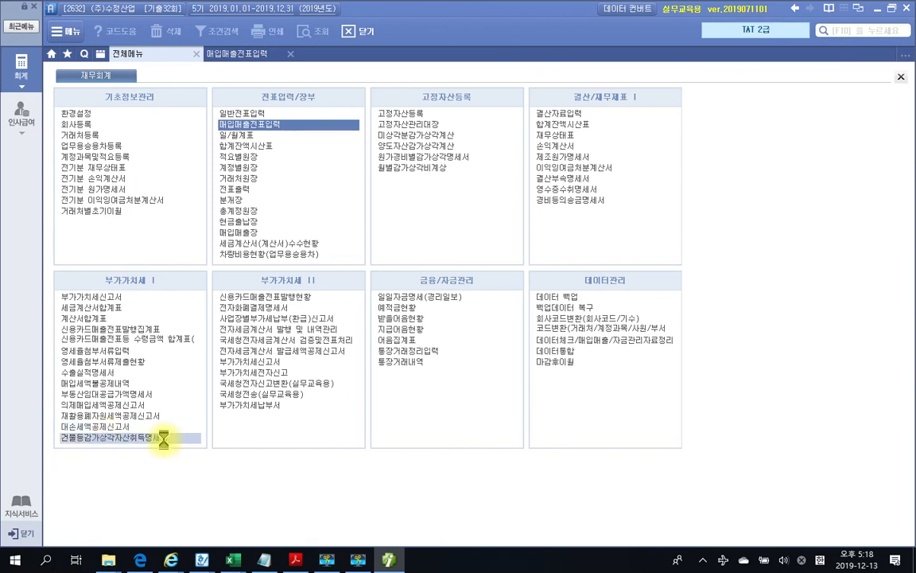
type("10")
key("Return")
type("12")
key("Return")
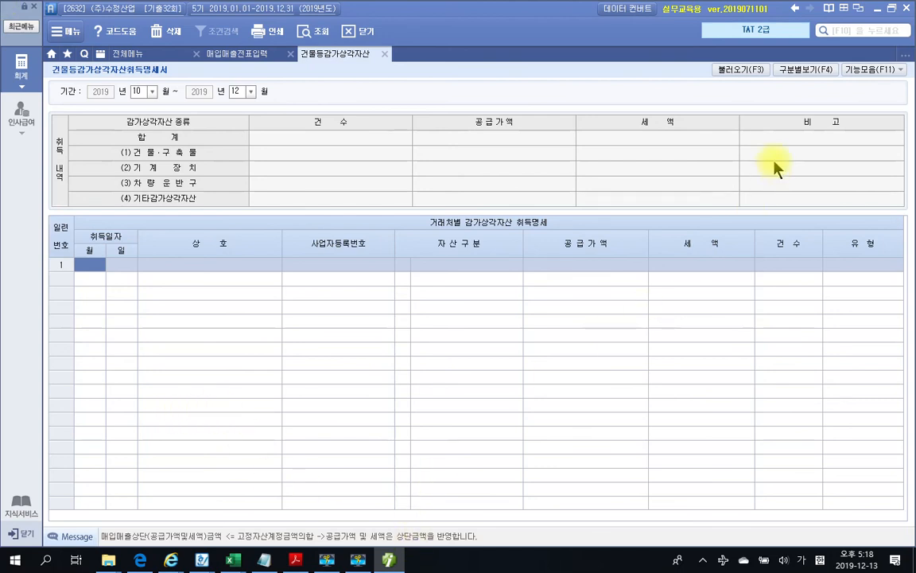
Import acquisitions for 건물, 기계장치, 건설중인자산 and 비품 from vouchers, replacing existing data
left_click(740, 70)
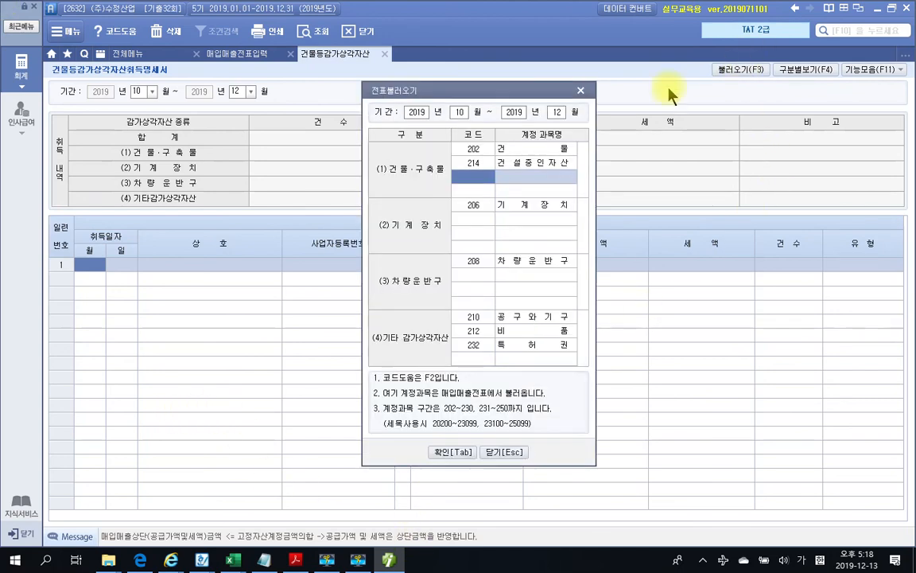
left_click_drag(520, 94, 474, 114)
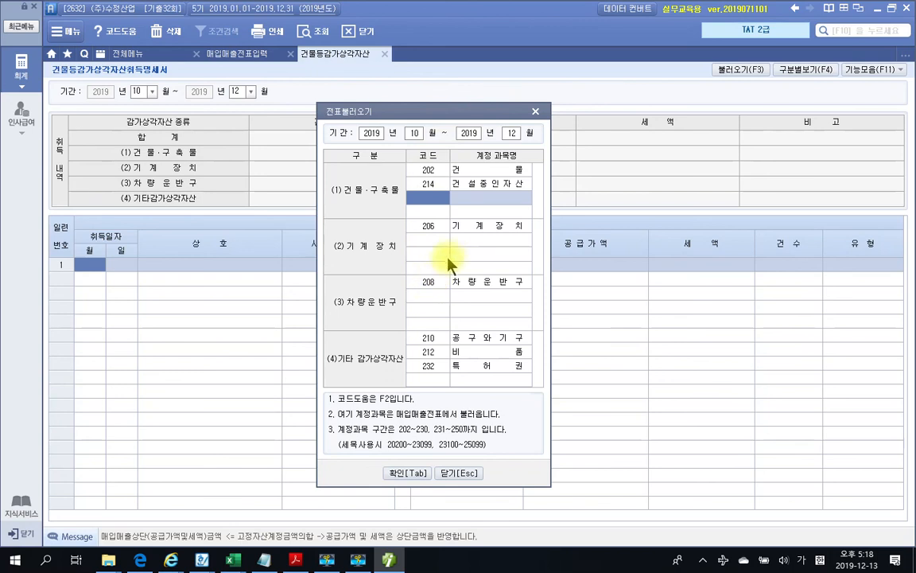
left_click(465, 228)
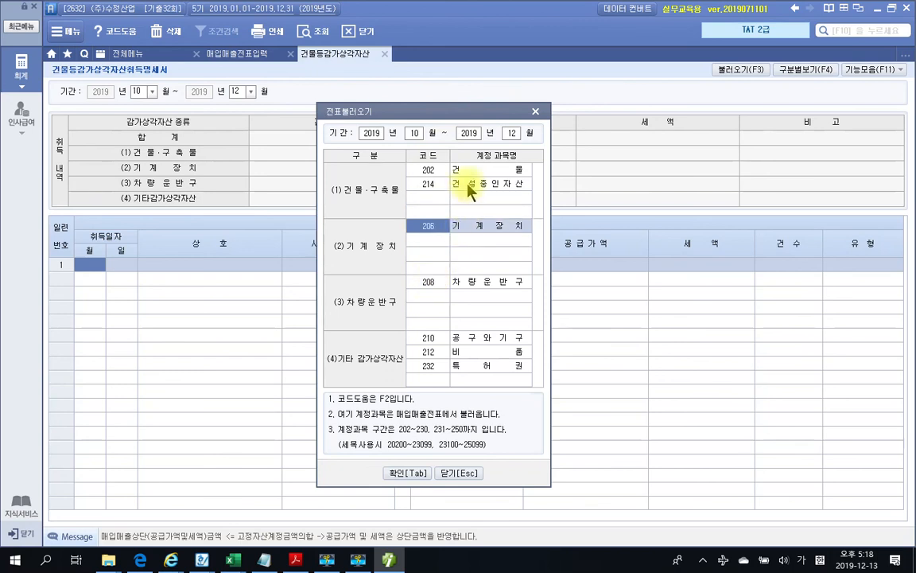
left_click(469, 186)
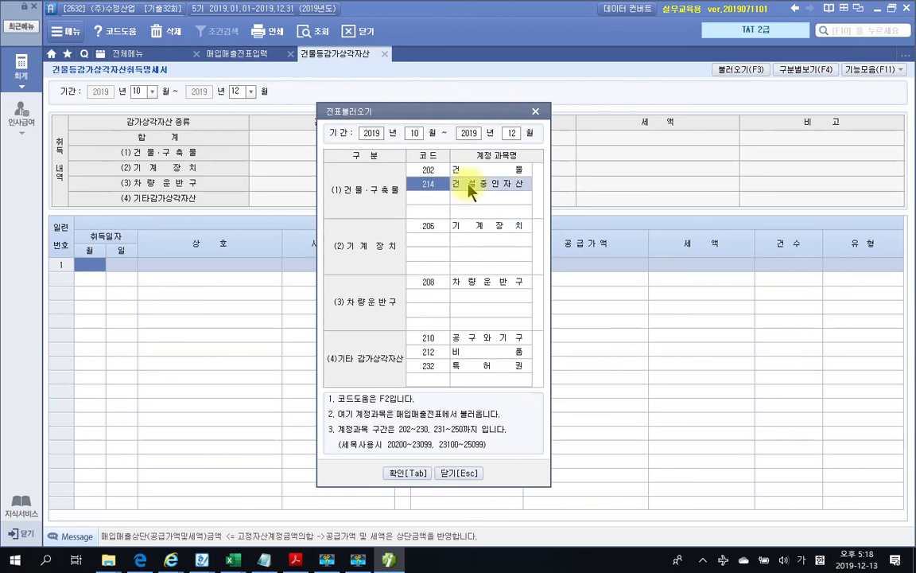
left_click(483, 353)
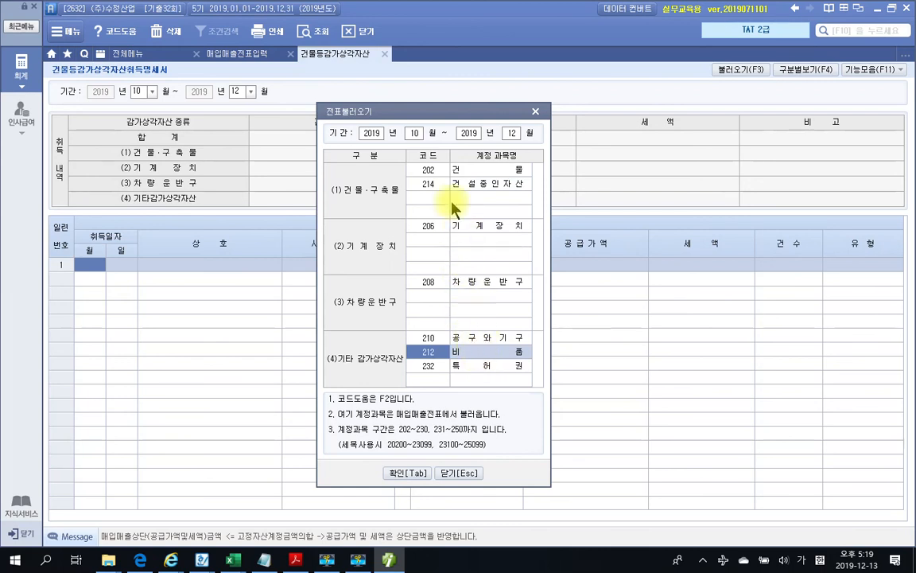
left_click(428, 249)
double_click(428, 379)
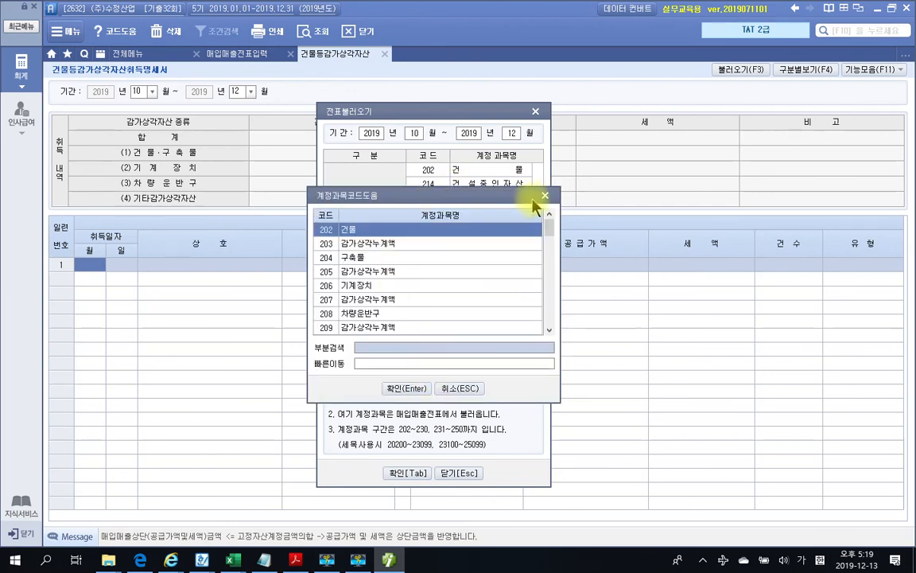
left_click(456, 389)
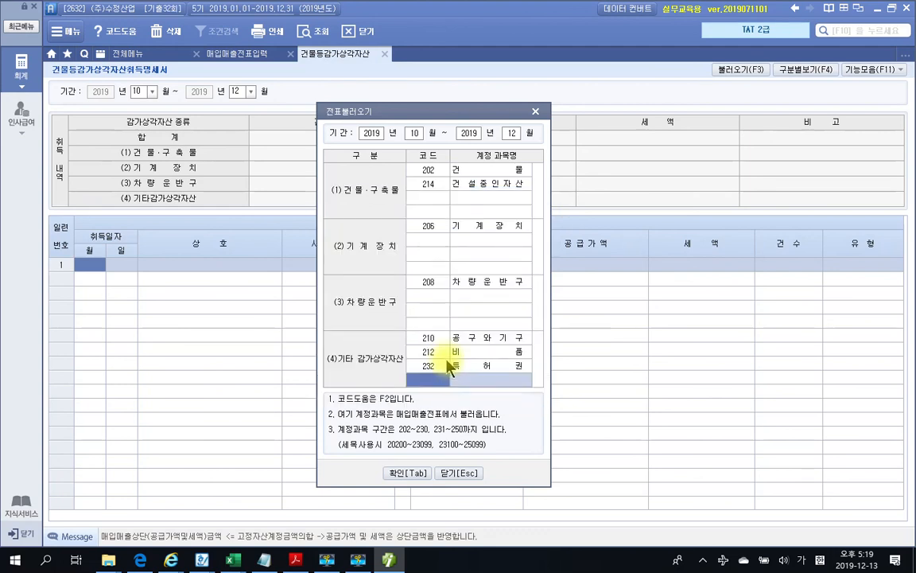
left_click(448, 353)
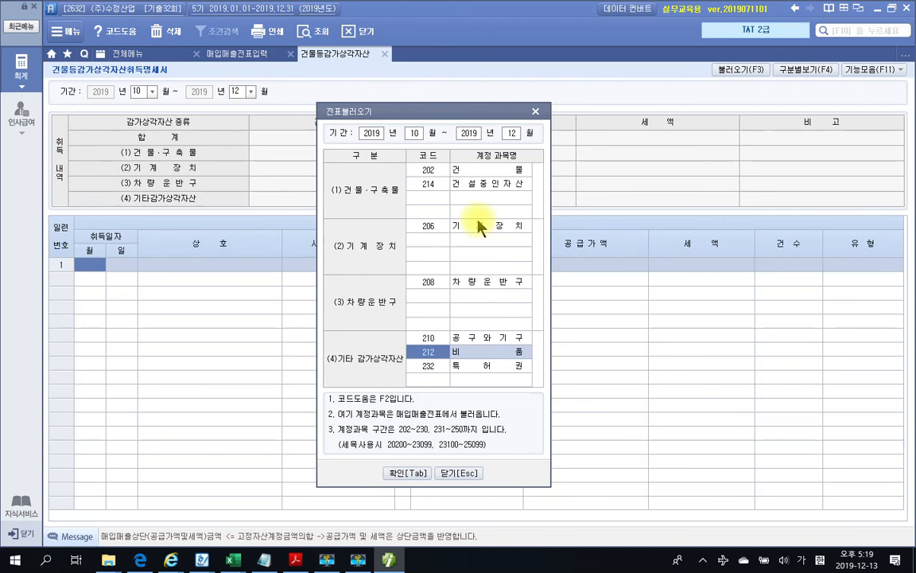
left_click(473, 225)
left_click(446, 170)
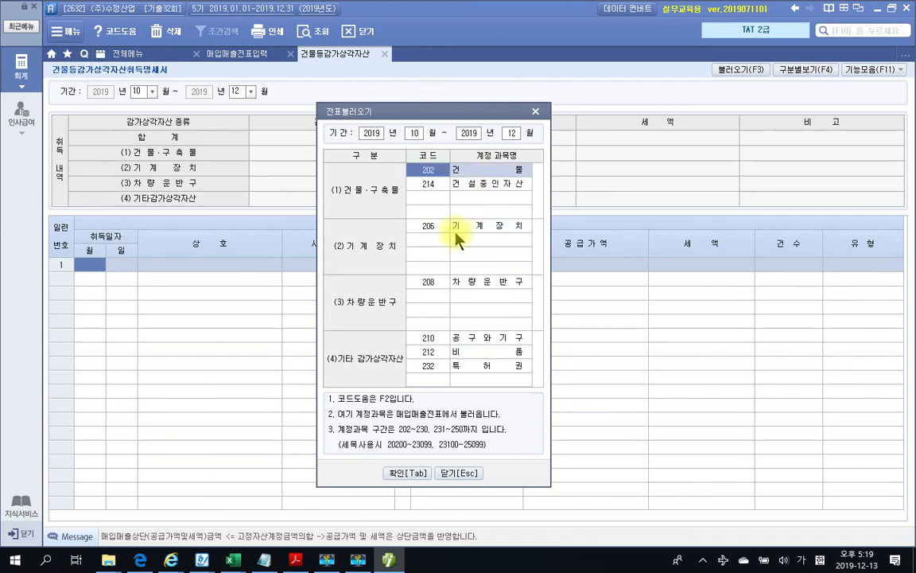
left_click(409, 473)
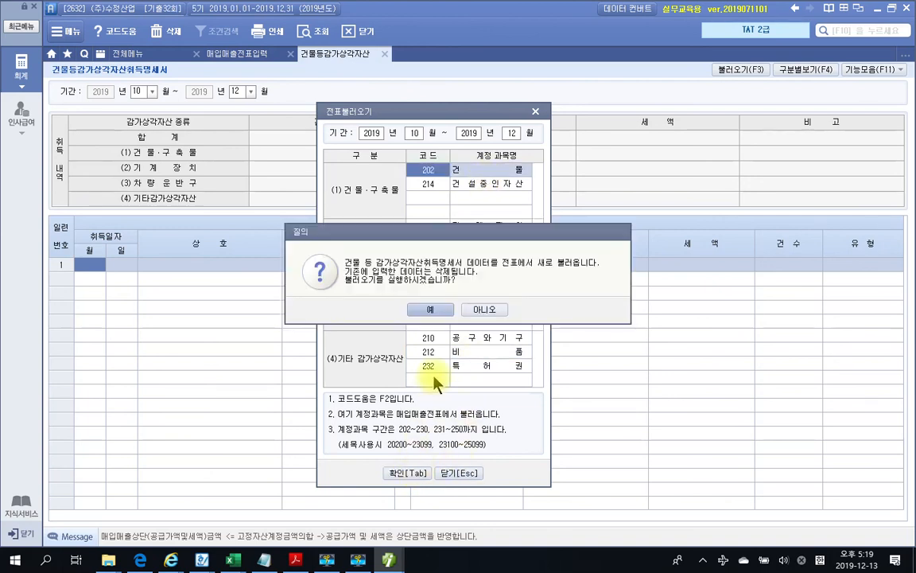
left_click(431, 311)
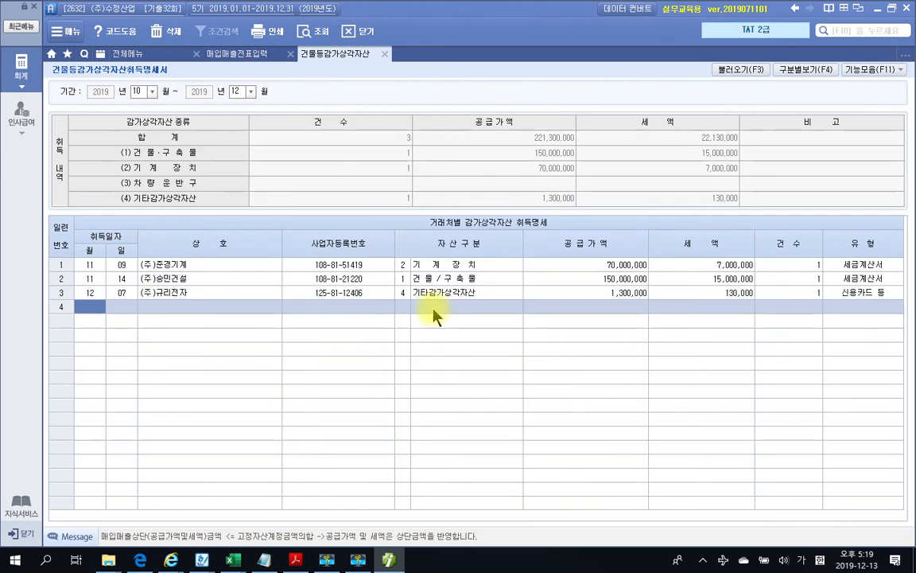
Review the loaded rows: 70,000,000 machinery, 150,000,000 building, 1,300,000 other asset
left_click(541, 270)
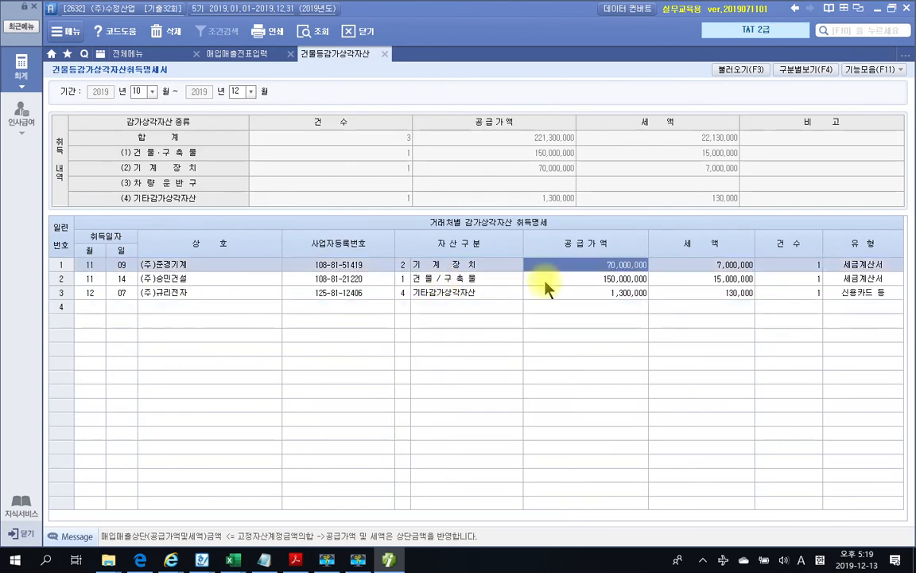
left_click(546, 280)
left_click(547, 295)
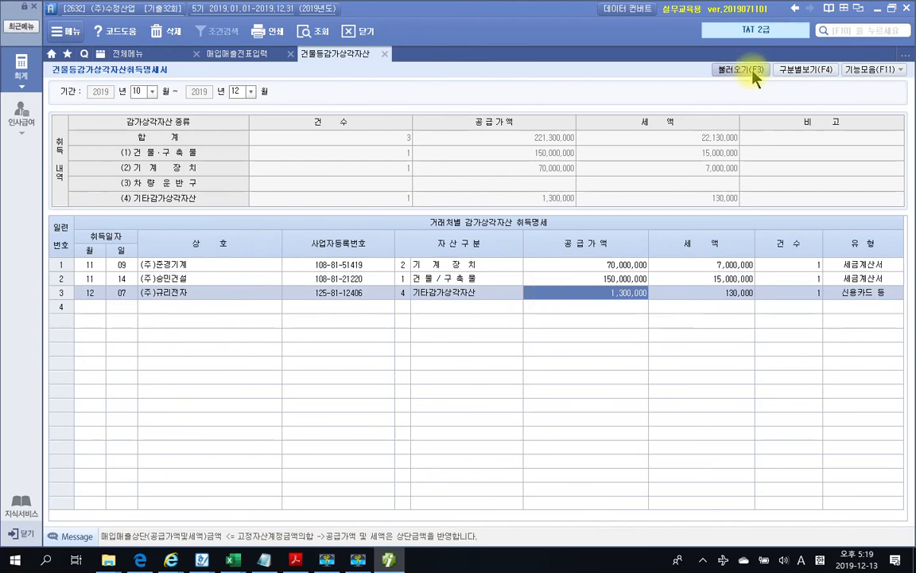
Close the asset statement and open the 부가가치세신고서 for October to December
left_click(385, 55)
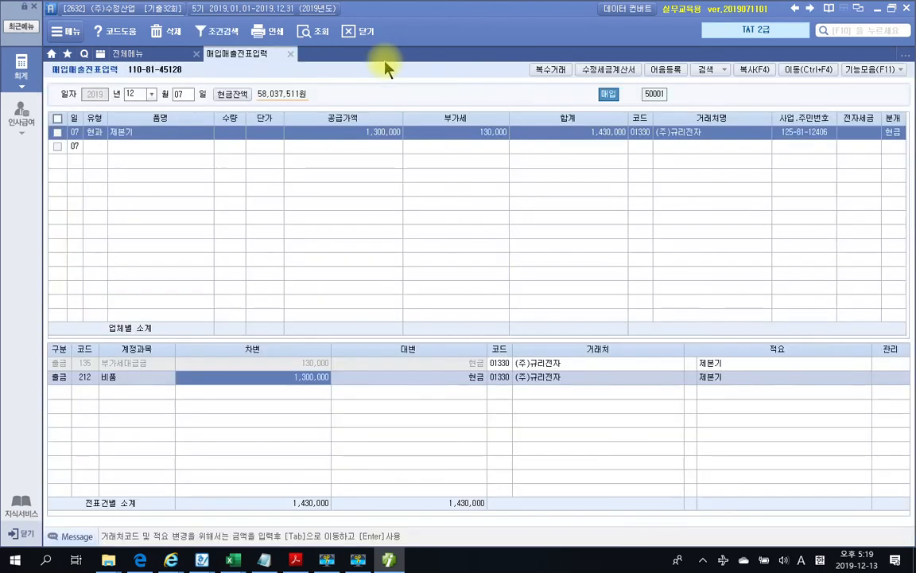
left_click(147, 53)
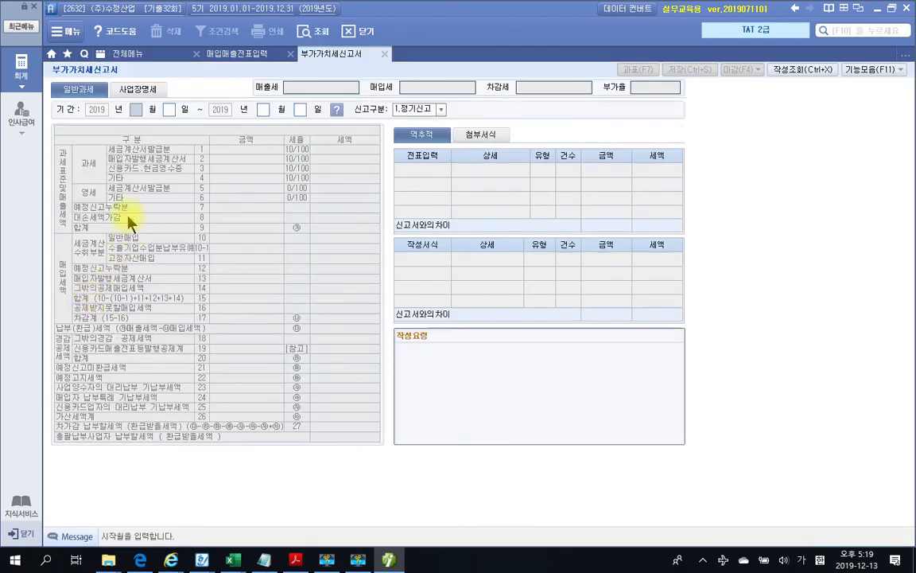
type("10")
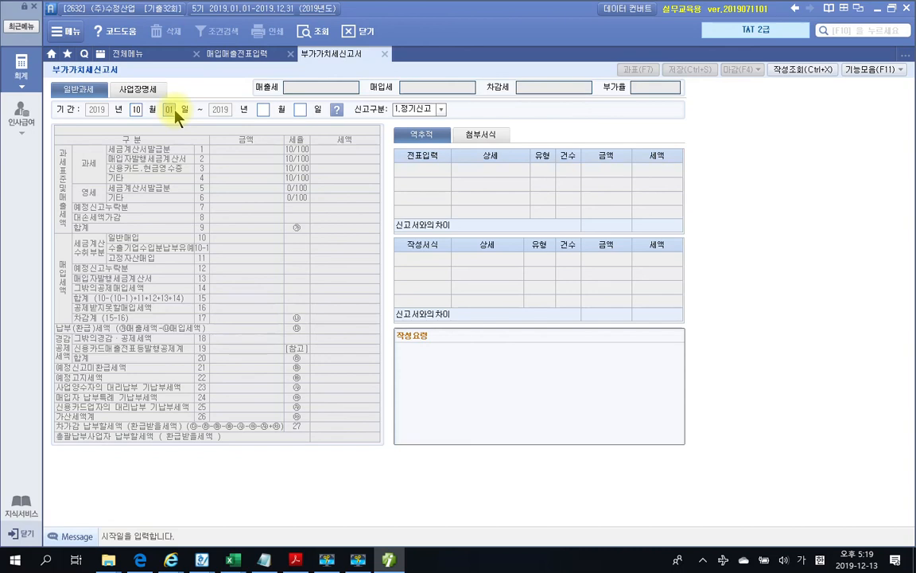
key("Return")
type("12")
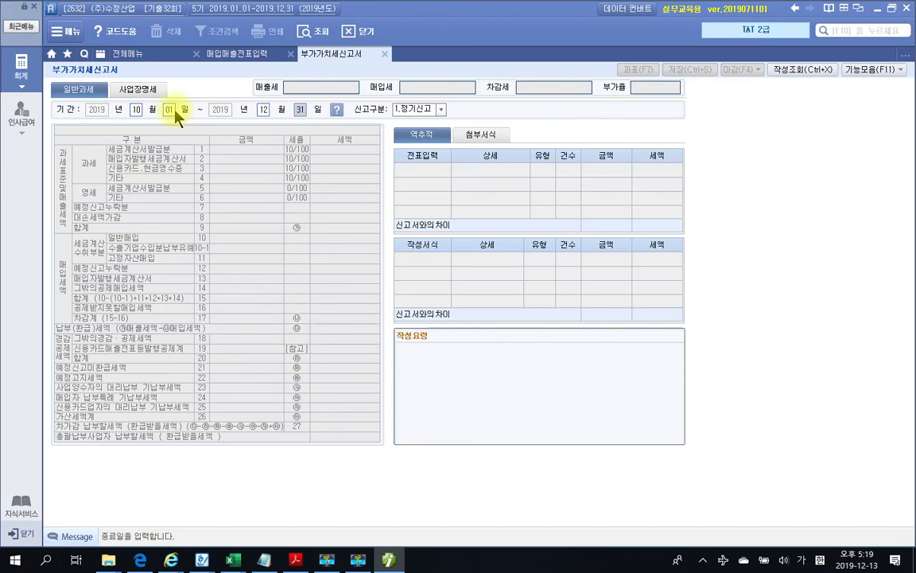
key("Return")
key("Return")
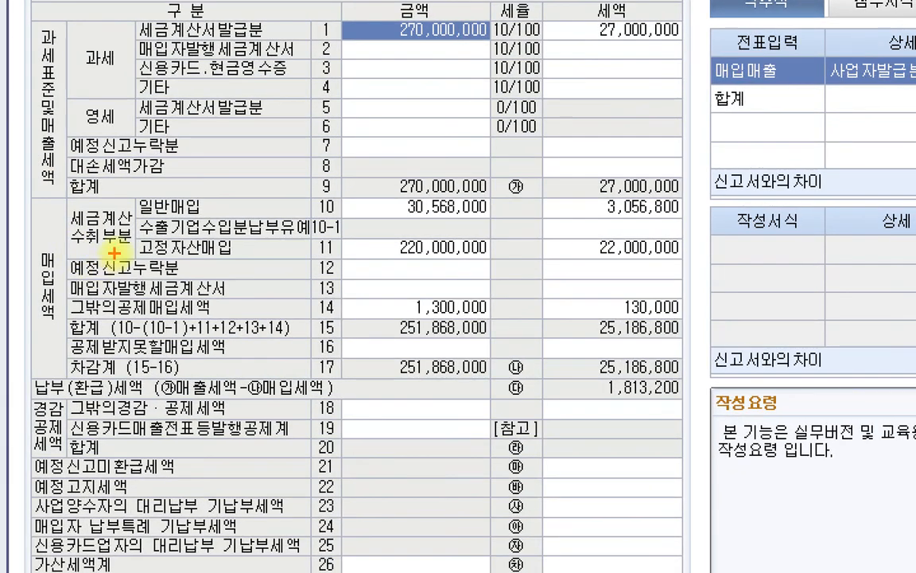
Save the VAT return showing 1,813,200 payable and close it
mouse_move(125, 236)
left_mouse_down()
mouse_move(491, 259)
mouse_move(713, 256)
left_mouse_up()
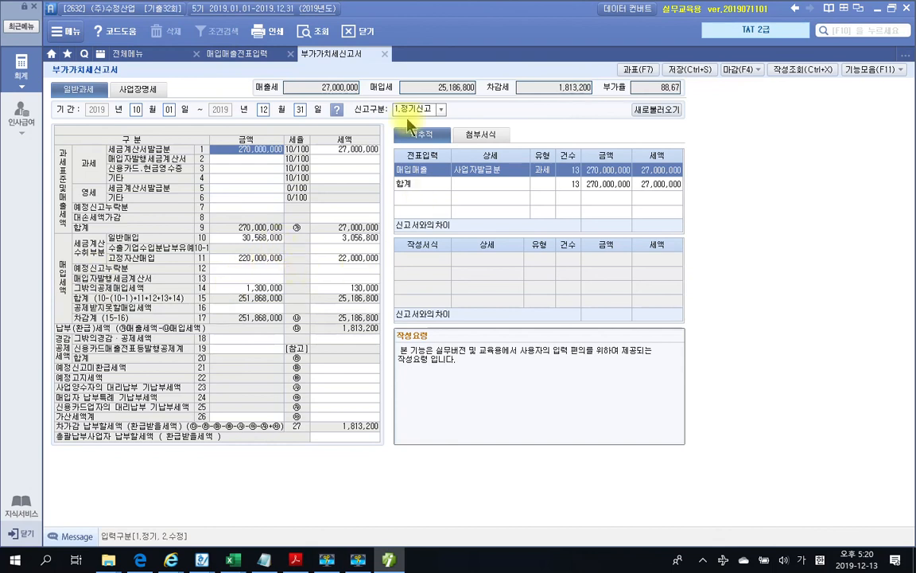
left_click(690, 69)
left_click(458, 310)
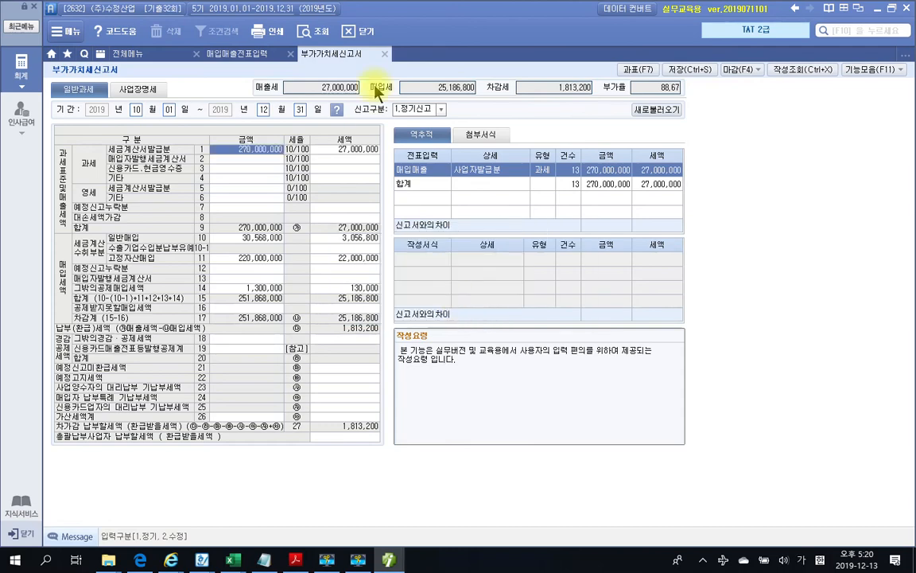
left_click(362, 31)
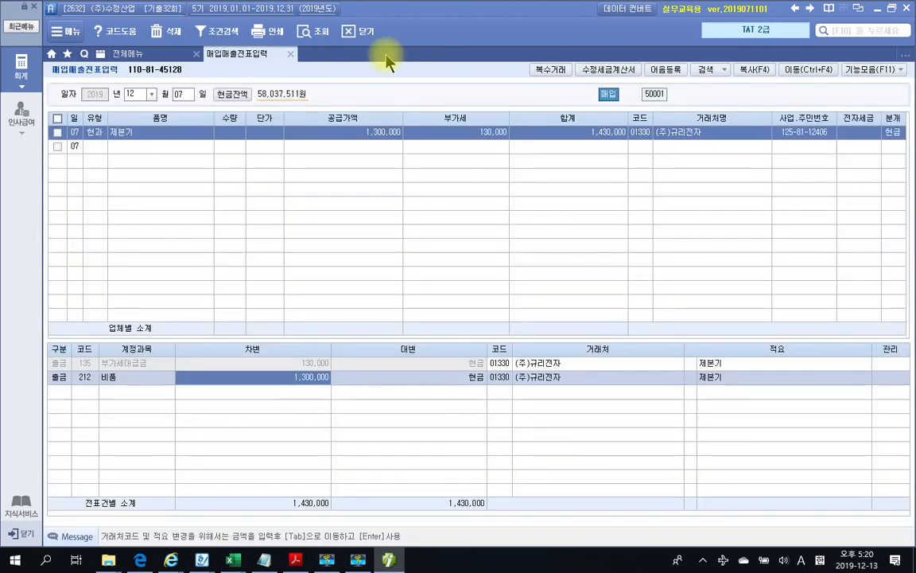
Close voucher entry and read the 문제 3 결산 task in the exam PDF
left_click(290, 53)
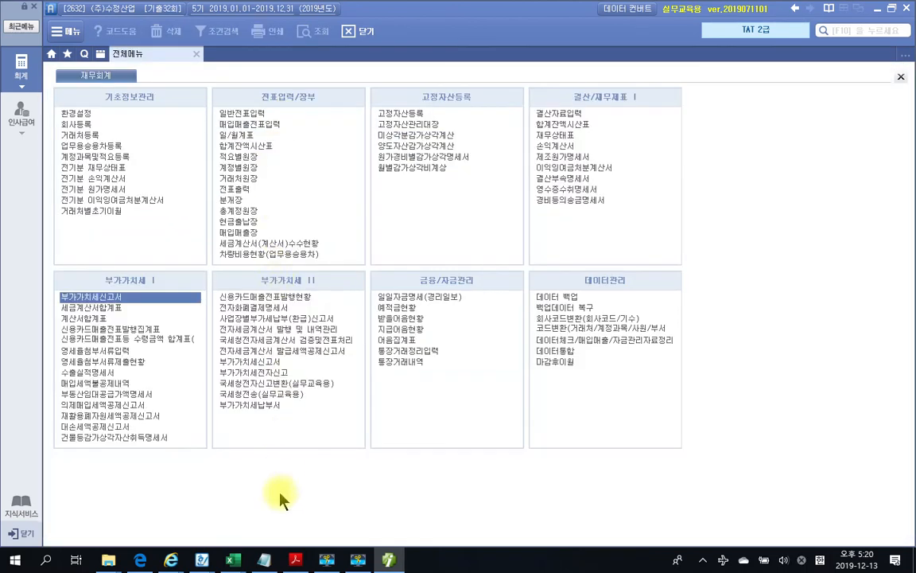
left_click(295, 559)
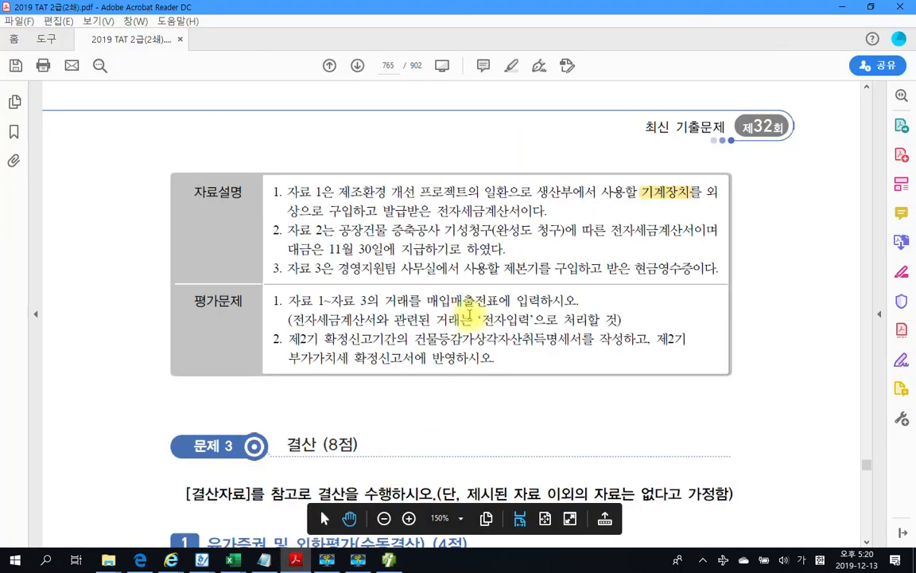
scroll(469, 315, "down", 3)
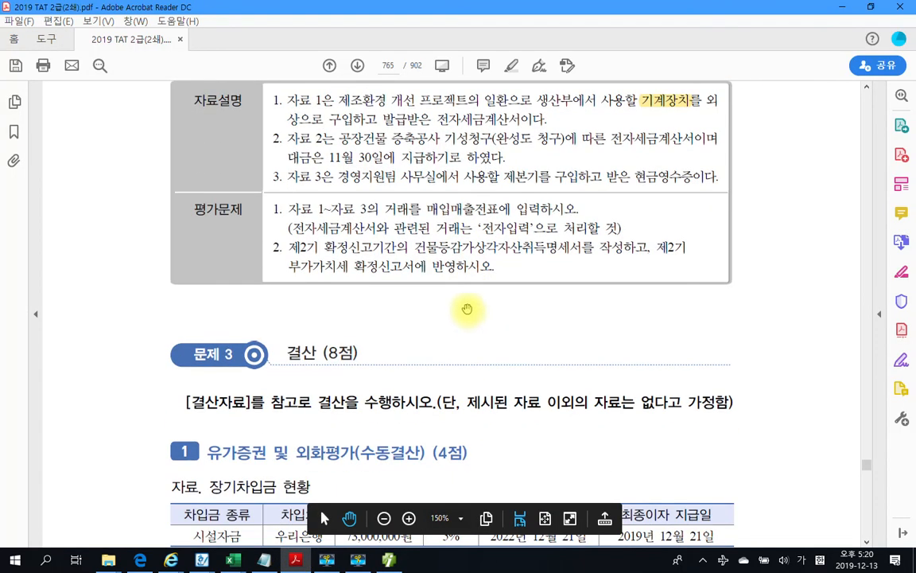
scroll(464, 302, "down", 3)
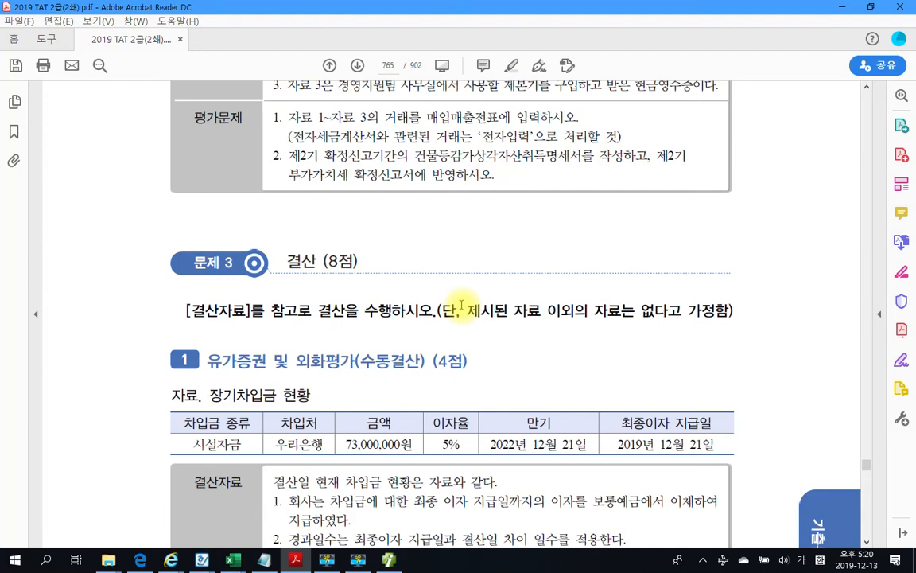
scroll(460, 308, "down", 20)
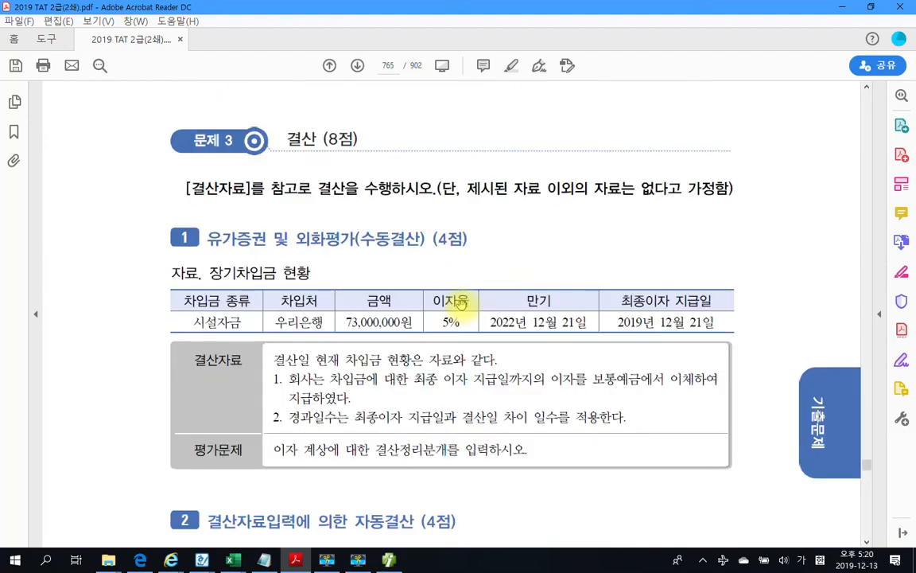
scroll(461, 309, "up", 20)
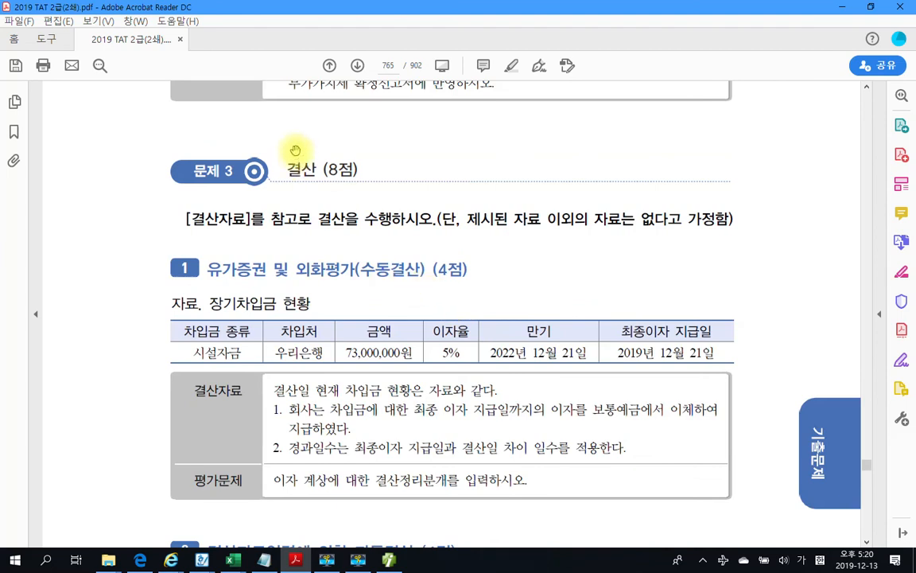
left_click(388, 560)
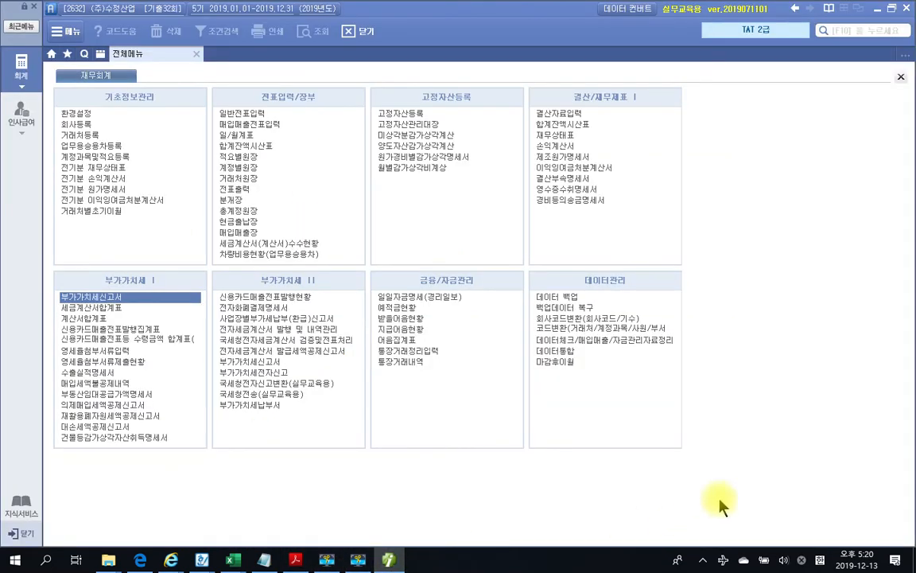